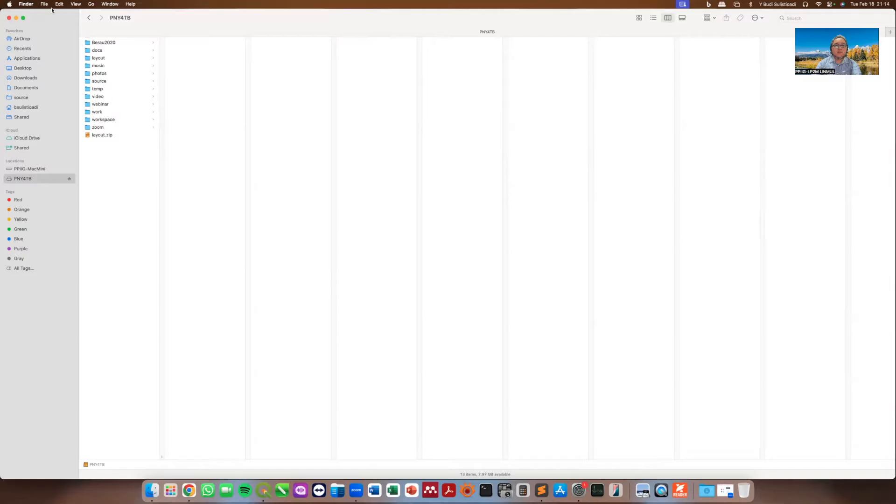
- Open the layout folder on the PNY4TB drive and examine the full file names in its BatasWilayahBIG subfolder
{"action": "left_click", "coordinate": [103, 135]}
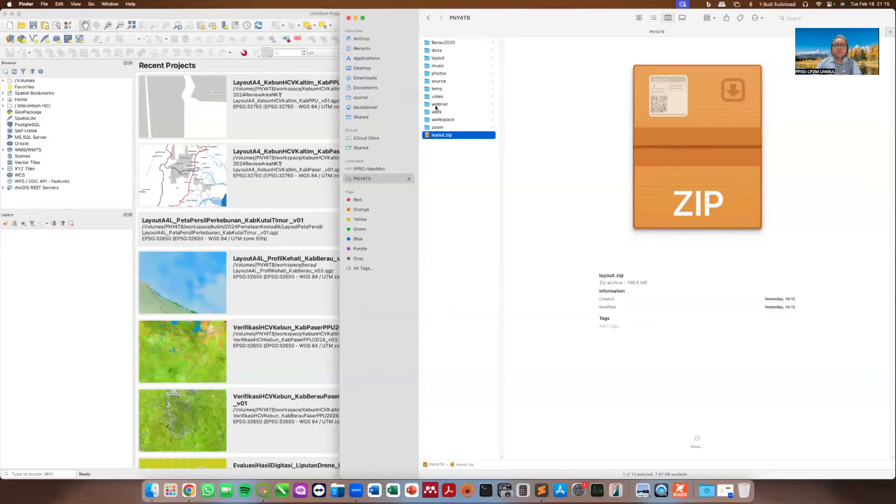
{"action": "left_click", "coordinate": [444, 59]}
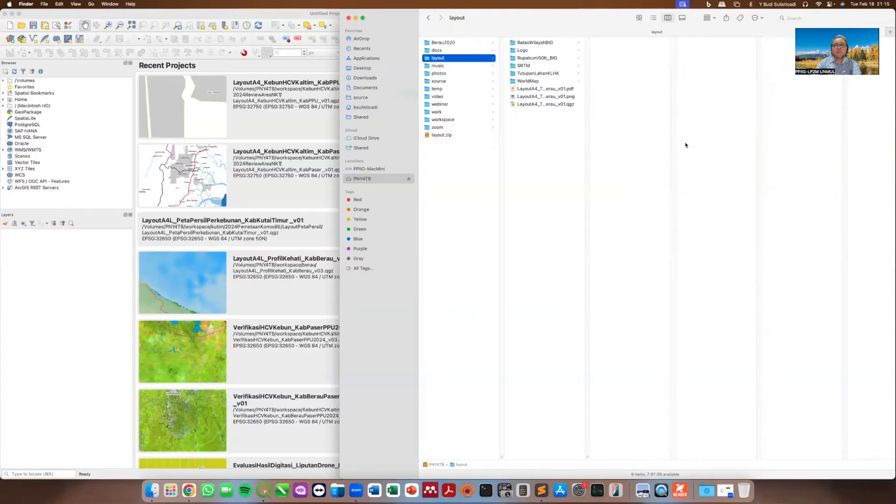
{"action": "left_click", "coordinate": [562, 43]}
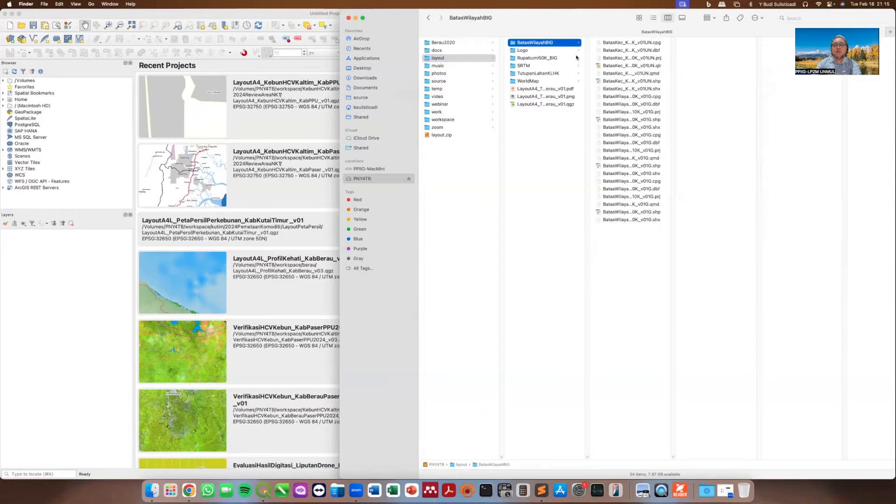
{"action": "left_click_drag", "start_coordinate": [673, 456], "coordinate": [746, 446]}
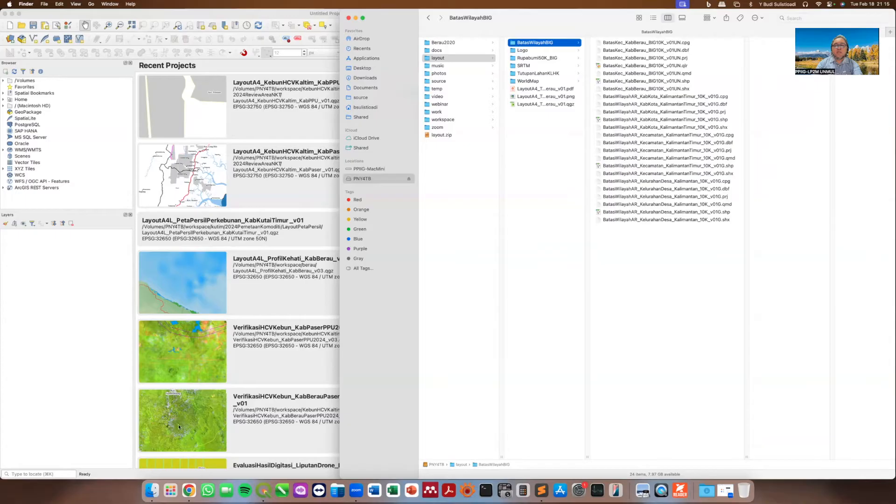
- Grant zoom accessibility permission to control the computer in the system's privacy settings
{"action": "left_click", "coordinate": [159, 433]}
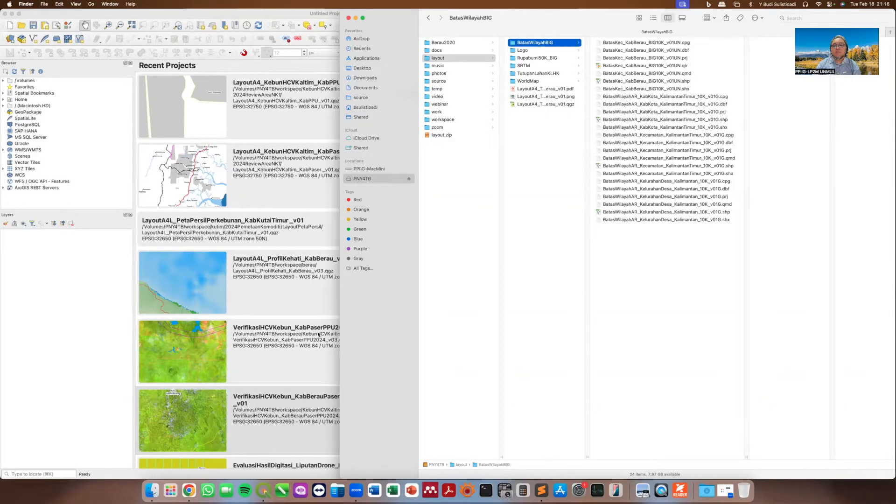
{"action": "left_click", "coordinate": [276, 330]}
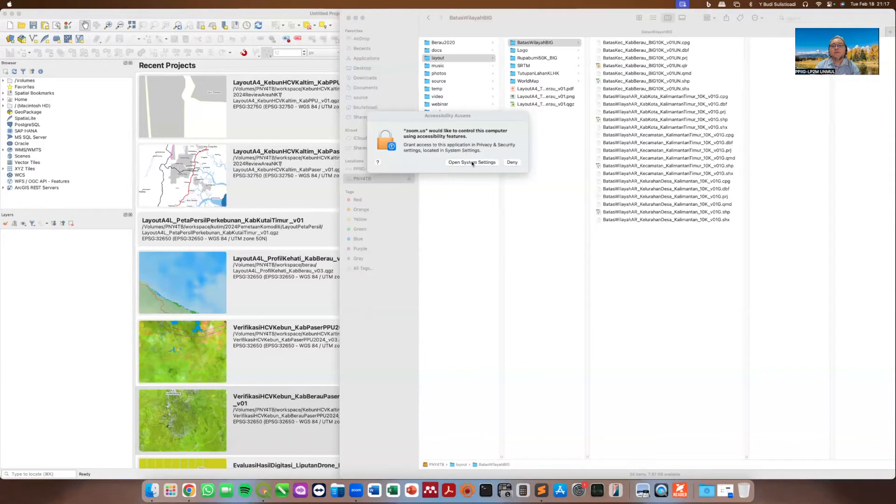
{"action": "left_click", "coordinate": [473, 163]}
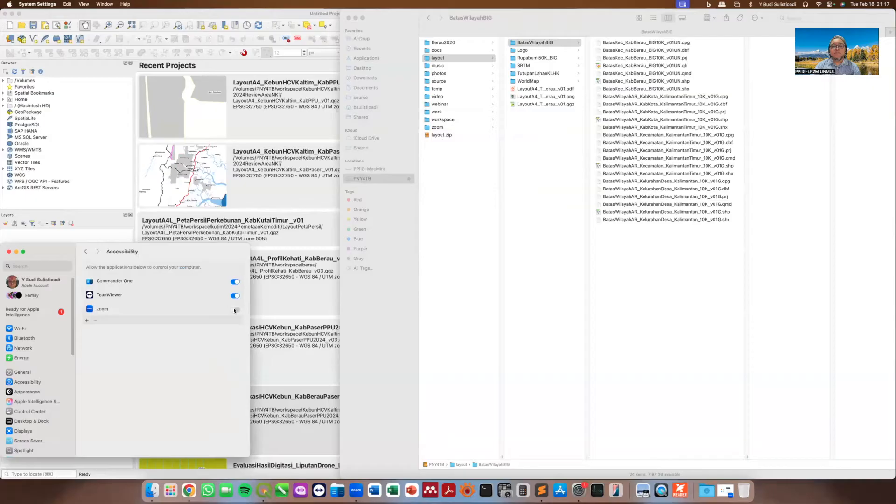
{"action": "left_click", "coordinate": [235, 309]}
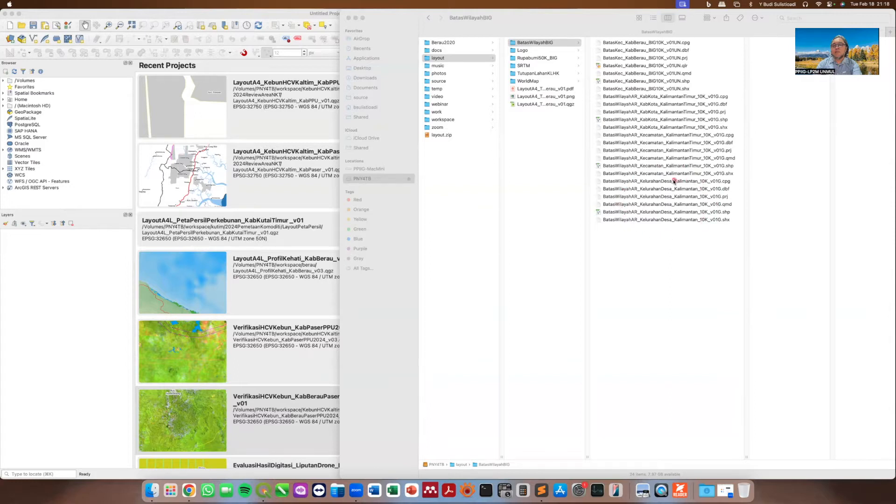
- Examine the layout folder's remaining data subfolders, including Rupabumi50K_BIG, TutupanLahanKLHK and WorldMap, with full file names readable
{"action": "left_click", "coordinate": [541, 51]}
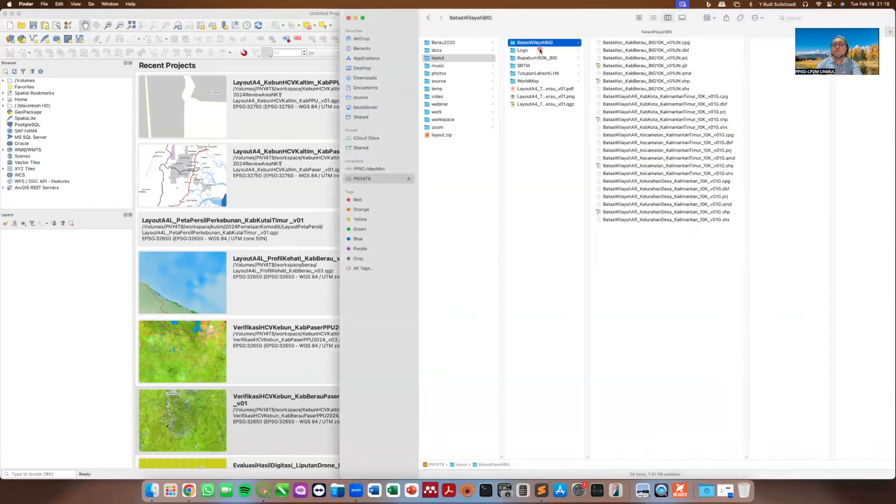
{"action": "left_click", "coordinate": [540, 51]}
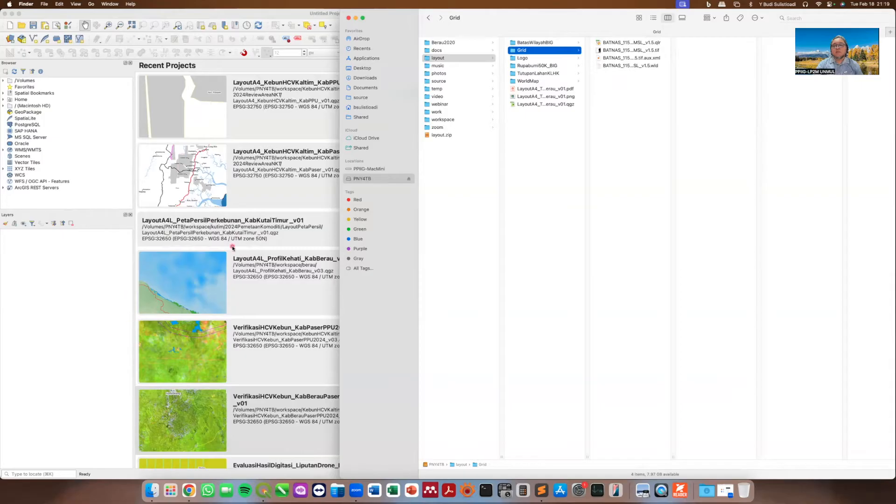
{"action": "left_click", "coordinate": [540, 66]}
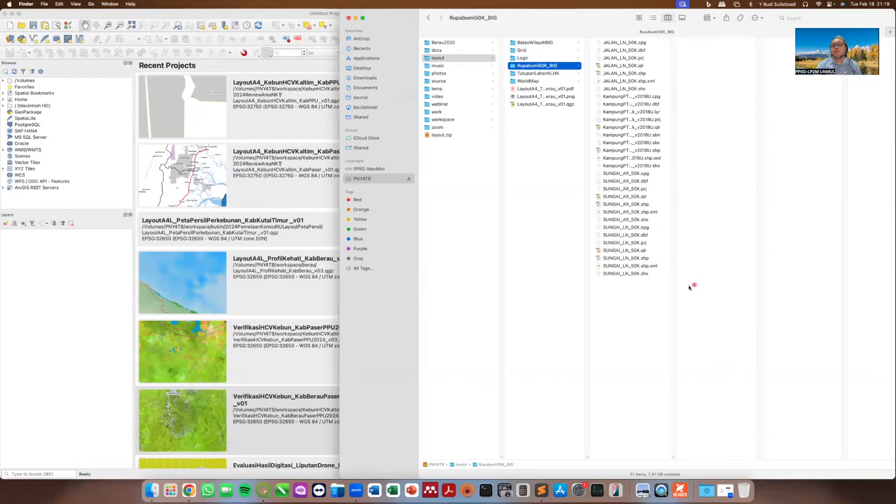
{"action": "double_click", "coordinate": [674, 454]}
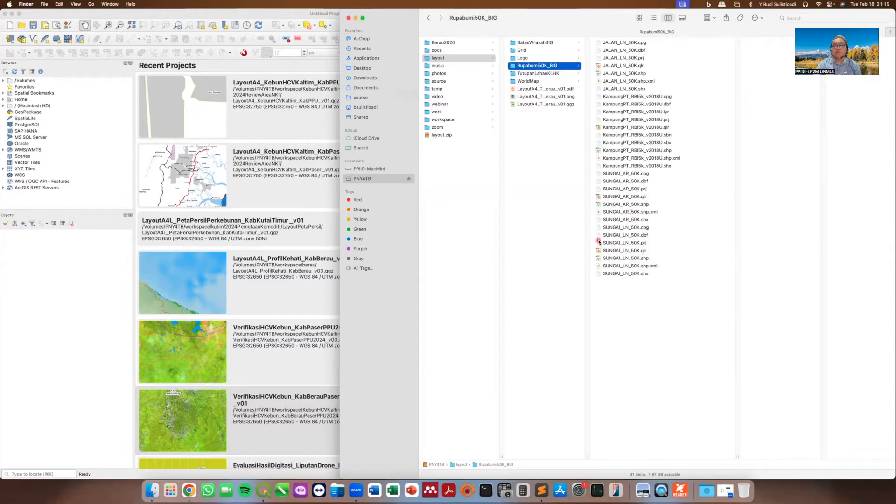
{"action": "left_click", "coordinate": [551, 75]}
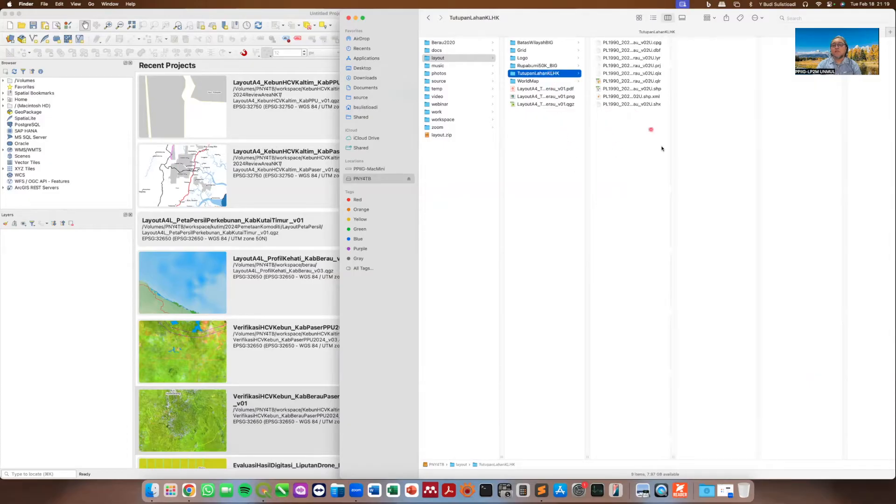
{"action": "left_click_drag", "start_coordinate": [673, 452], "coordinate": [724, 442]}
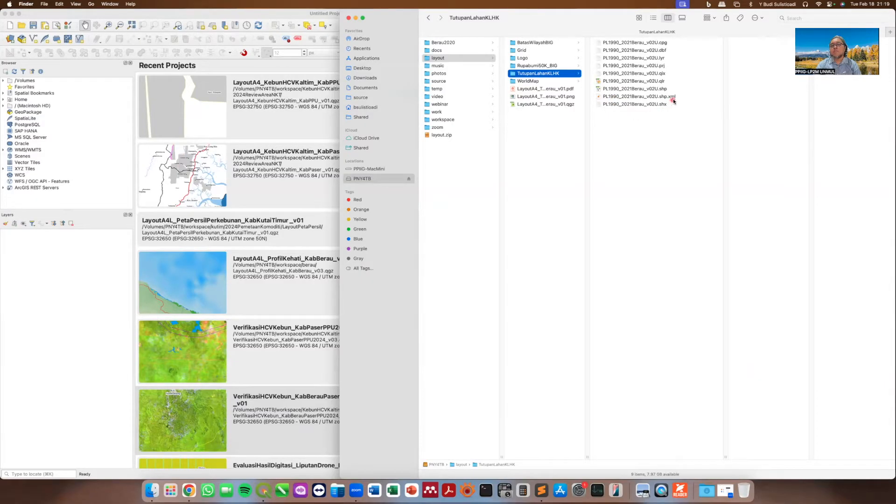
{"action": "left_click", "coordinate": [537, 81]}
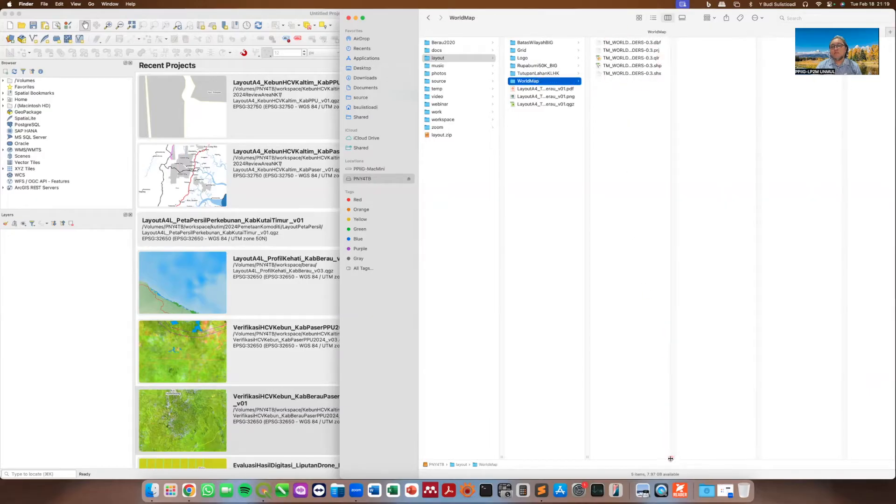
{"action": "left_click_drag", "start_coordinate": [672, 455], "coordinate": [698, 449]}
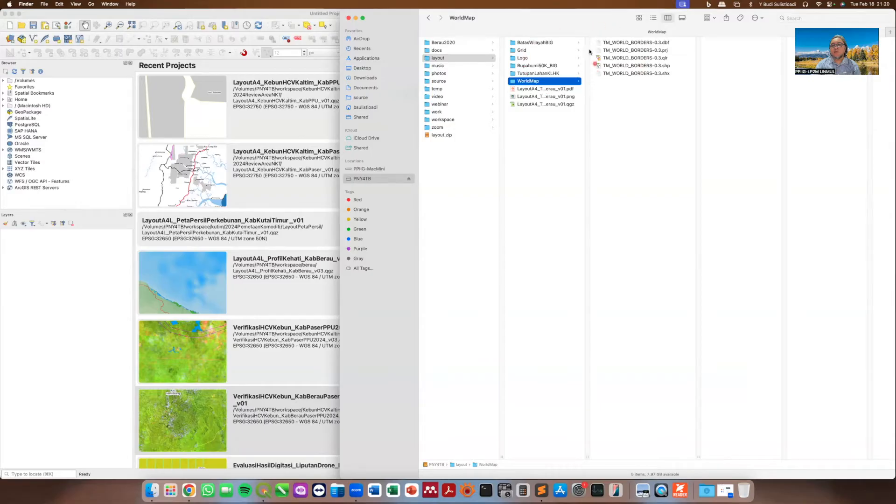
- Minimize the Finder window, switch to QGIS and expand /Volumes down to the layout folder on PNY4TB in the data browser
{"action": "left_click", "coordinate": [356, 19]}
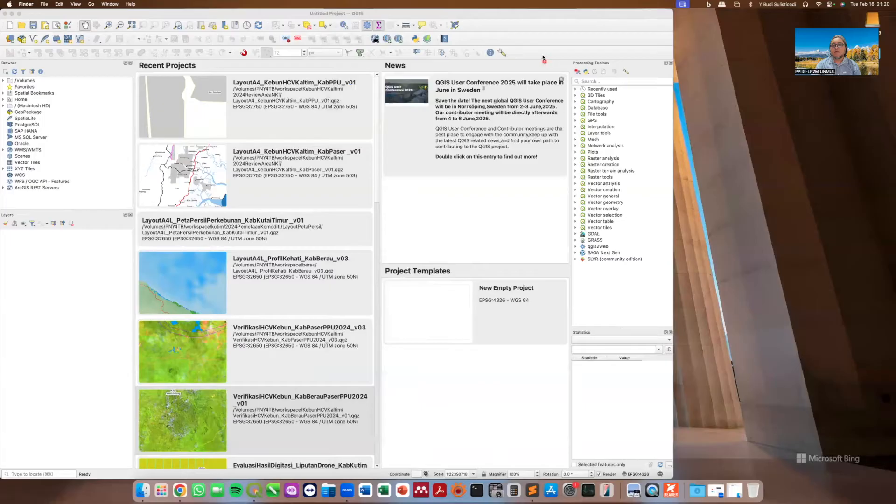
{"action": "left_click", "coordinate": [565, 14]}
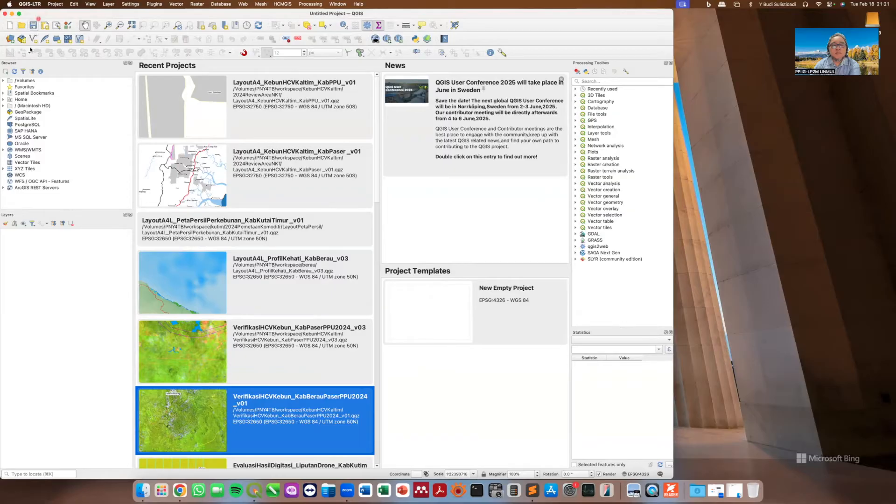
{"action": "left_click", "coordinate": [13, 143]}
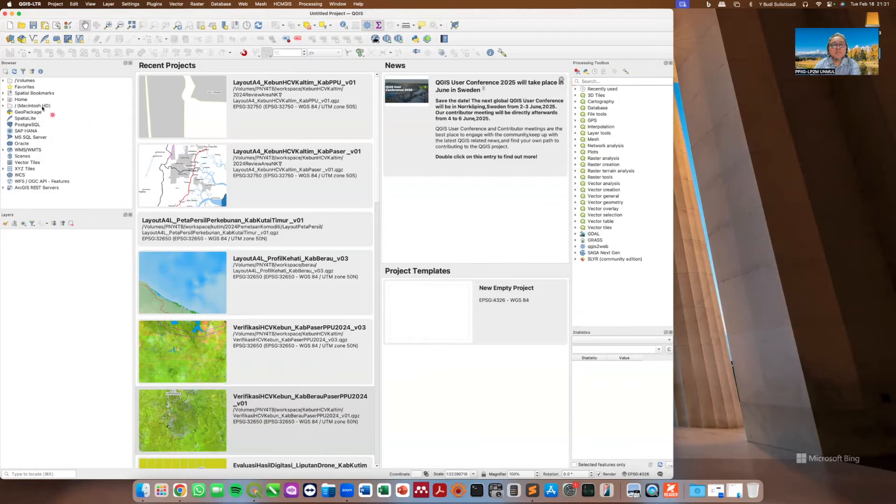
{"action": "left_click", "coordinate": [25, 83]}
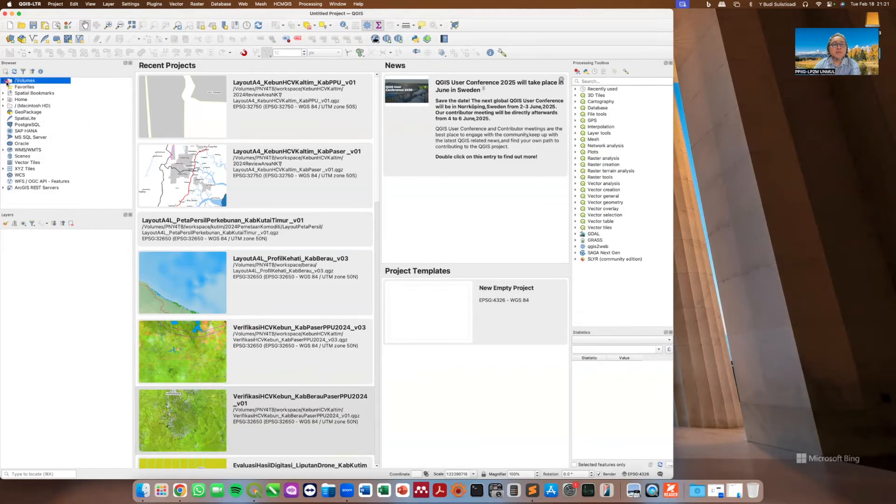
{"action": "left_click", "coordinate": [4, 80]}
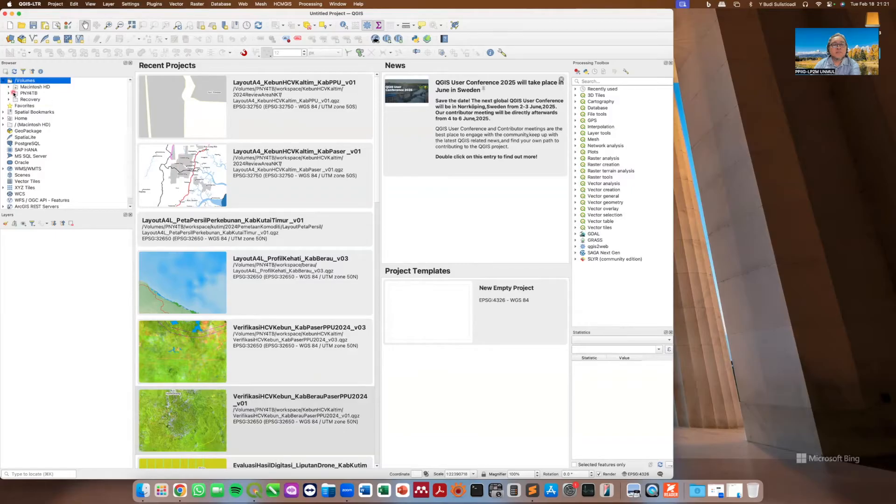
{"action": "left_click", "coordinate": [9, 93]}
{"action": "left_click", "coordinate": [28, 94]}
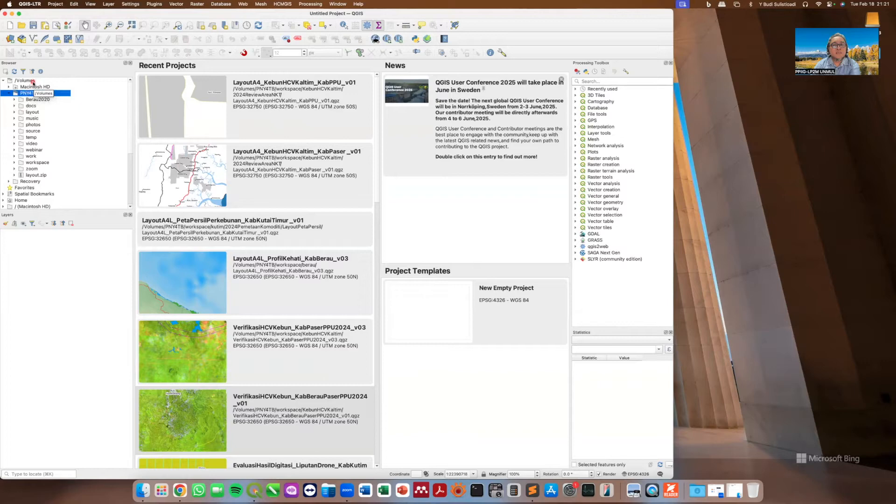
{"action": "left_click", "coordinate": [32, 113]}
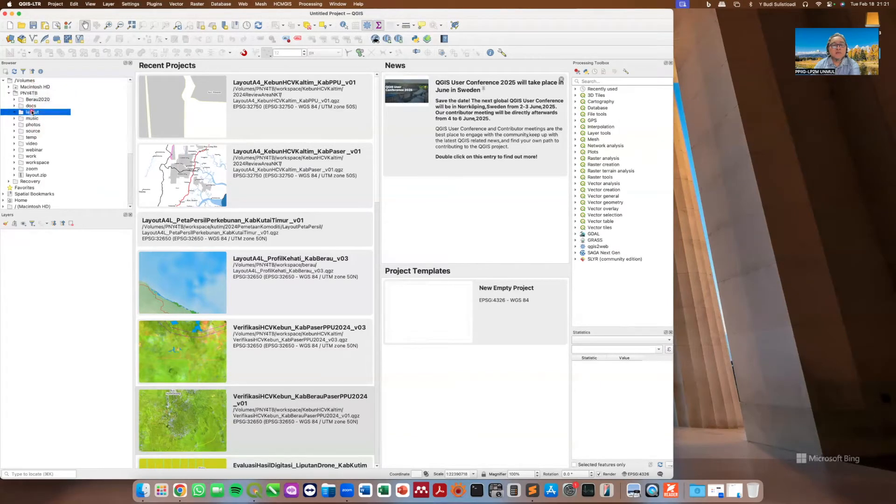
{"action": "left_click", "coordinate": [14, 113]}
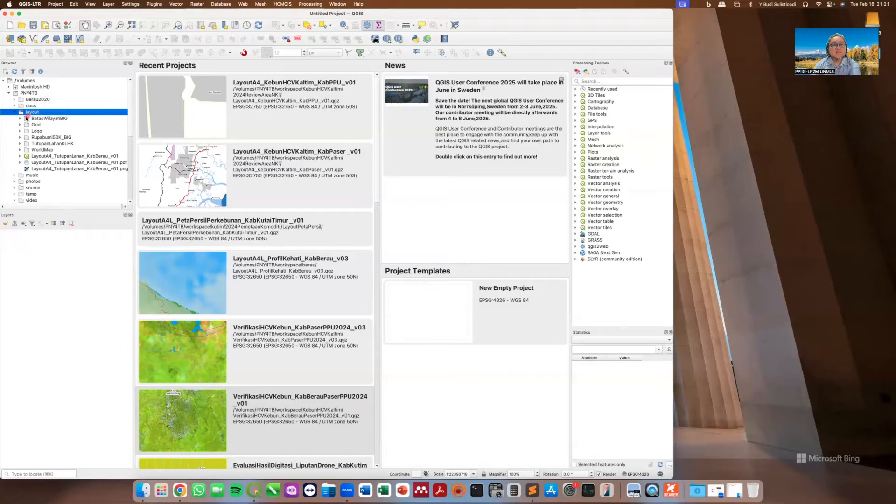
- Expand the BatasWilayahBIG, Grid, Logo, Rupabumi50K_BIG, TutupanLahanKLHK and WorldMap folders inside layout to list their data files
{"action": "left_click", "coordinate": [21, 119]}
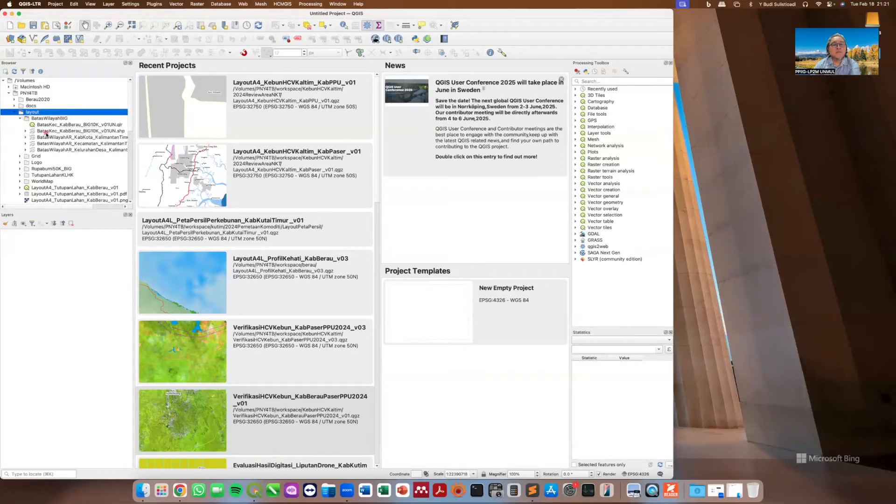
{"action": "left_click", "coordinate": [21, 157], "text": "shift"}
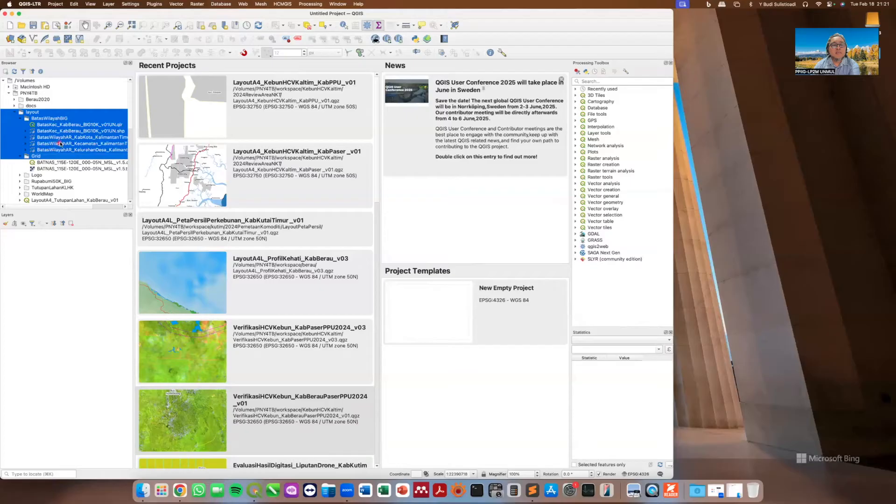
{"action": "scroll", "coordinate": [36, 153], "scroll_direction": "down", "scroll_amount": 3}
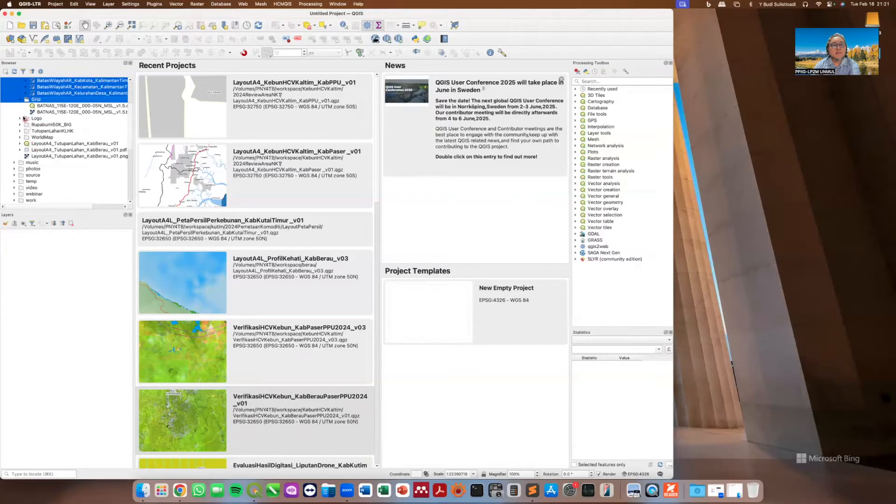
{"action": "left_click", "coordinate": [21, 118]}
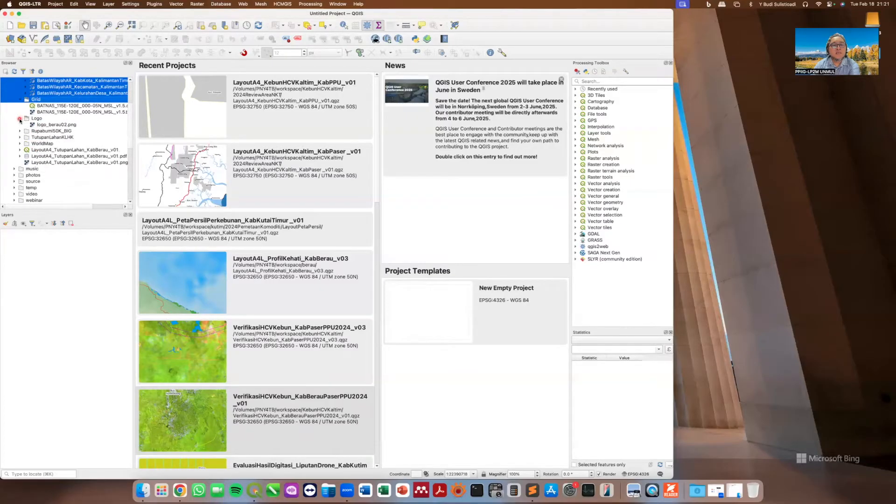
{"action": "left_click", "coordinate": [20, 131]}
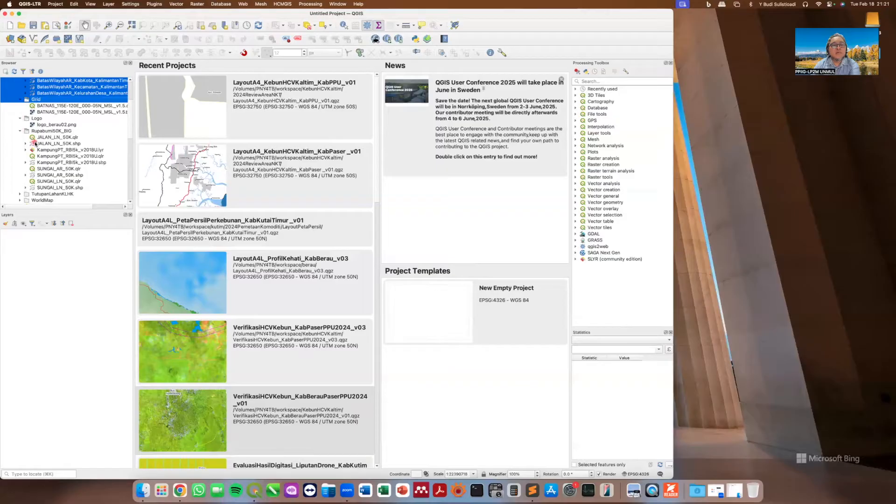
{"action": "left_click", "coordinate": [20, 193]}
{"action": "left_click", "coordinate": [23, 175]}
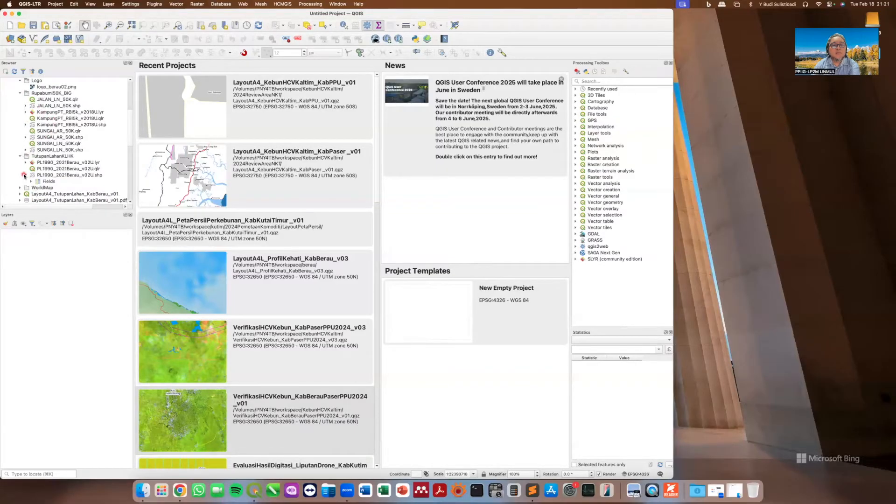
{"action": "left_click", "coordinate": [24, 181]}
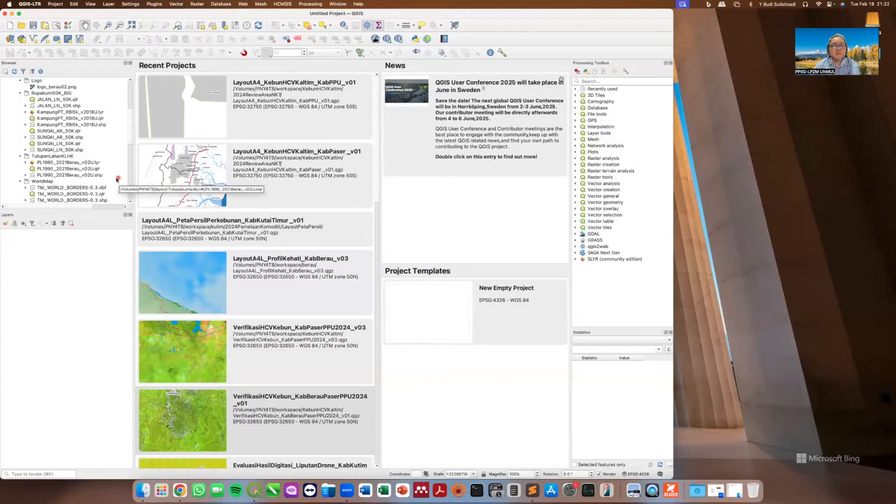
- Add the PL1990_2021Berau_v02U.qlr land-cover layer from TutupanLahanKLHK to the map and review its PL2021_ID legend classes
{"action": "left_click", "coordinate": [94, 170]}
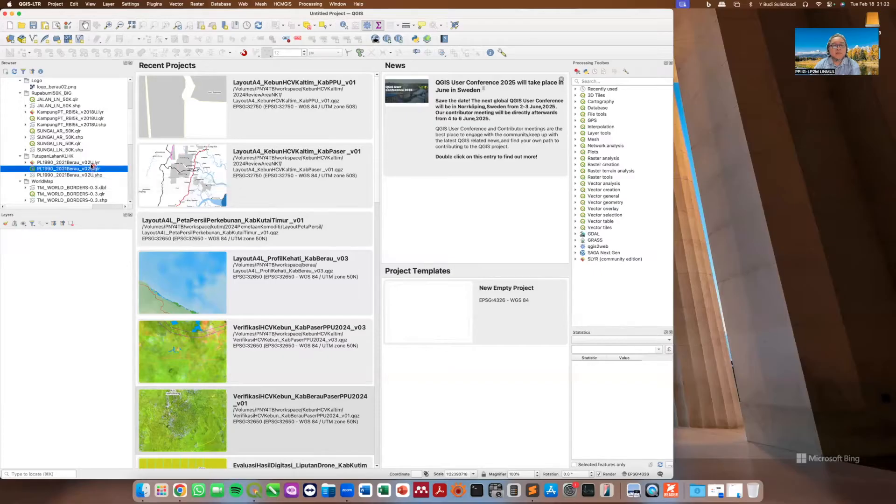
{"action": "left_click_drag", "start_coordinate": [58, 170], "coordinate": [209, 200]}
{"action": "left_click_drag", "start_coordinate": [186, 246], "coordinate": [46, 302]}
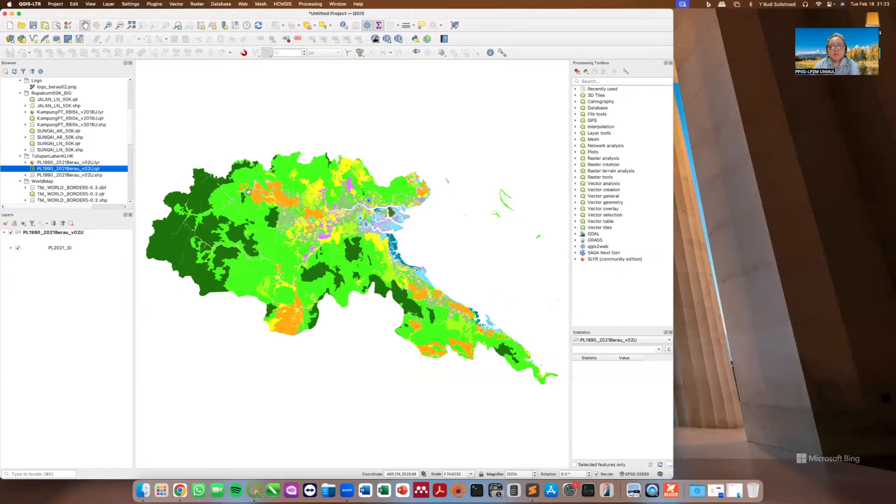
{"action": "left_click", "coordinate": [12, 249]}
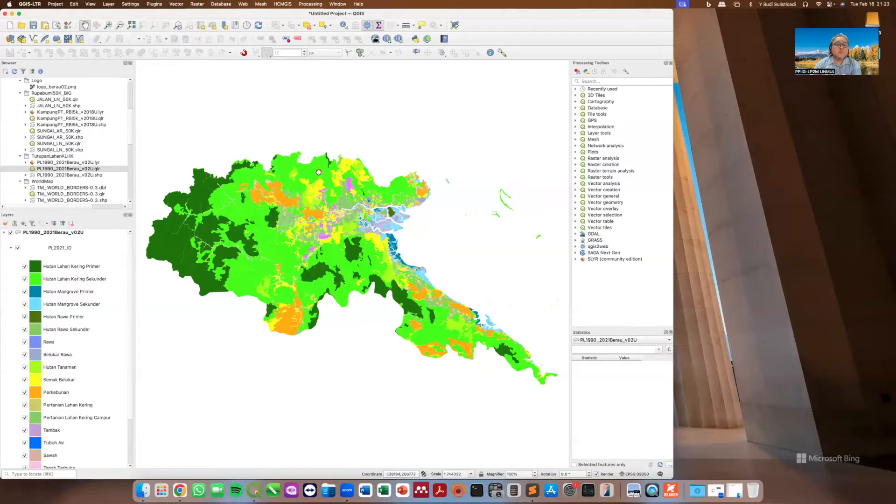
{"action": "left_click", "coordinate": [11, 249]}
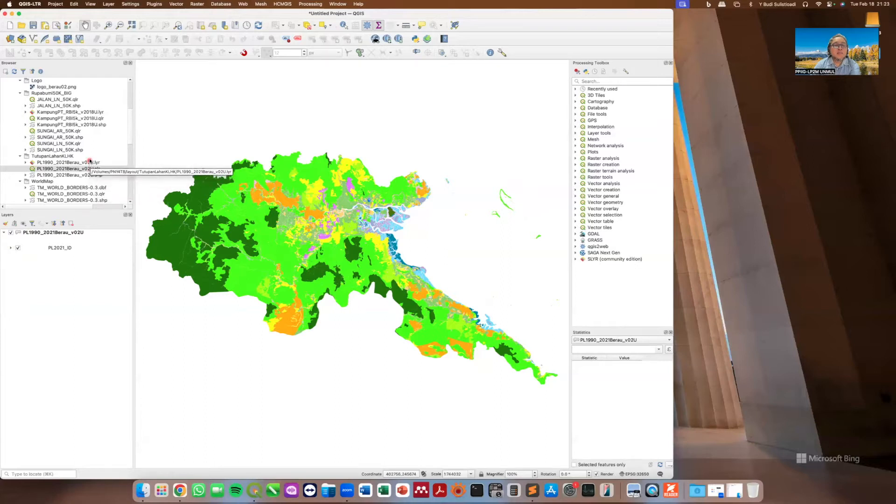
- Add the BatasKec_KabBerau_BIG10K_v01UN.qlr district-boundary layer from the BatasWilayahBIG folder to the map
{"action": "scroll", "coordinate": [79, 149], "scroll_direction": "up", "scroll_amount": 3}
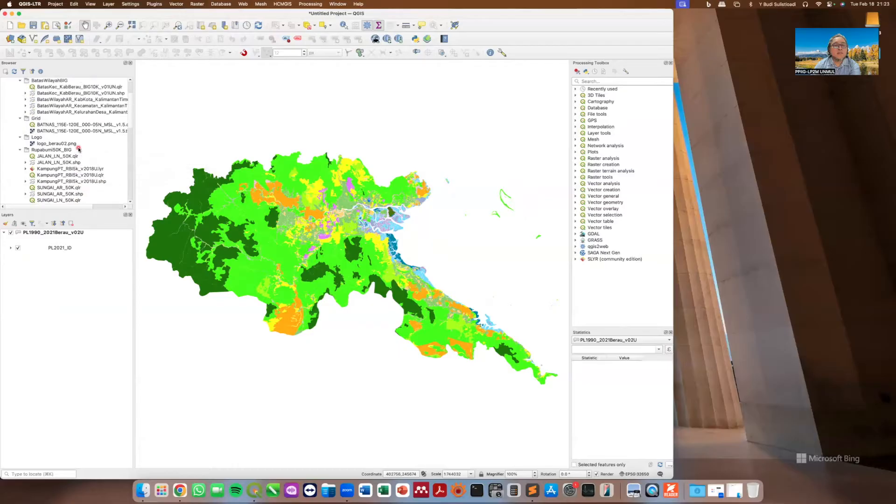
{"action": "scroll", "coordinate": [79, 149], "scroll_direction": "up", "scroll_amount": 2}
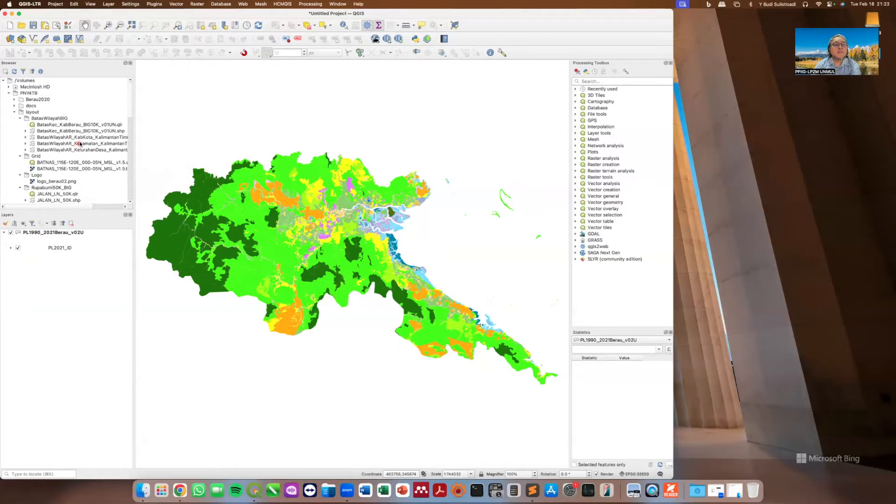
{"action": "left_click", "coordinate": [82, 125]}
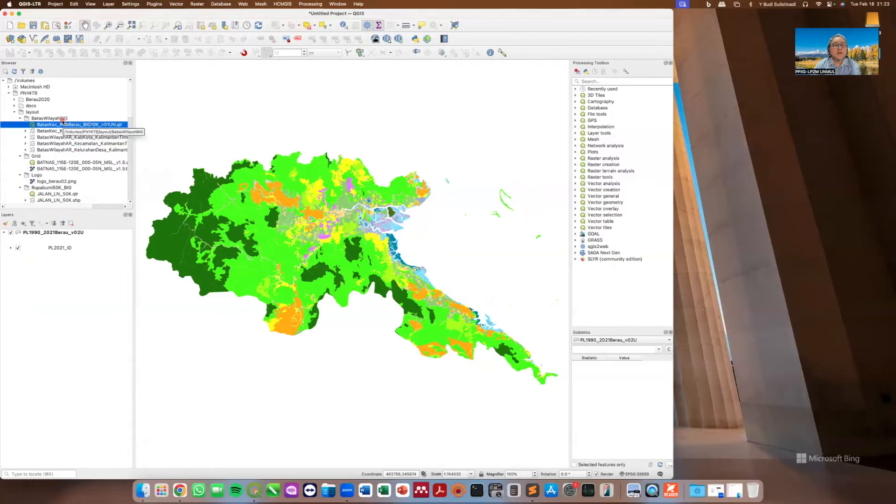
{"action": "left_click_drag", "start_coordinate": [62, 120], "coordinate": [198, 208]}
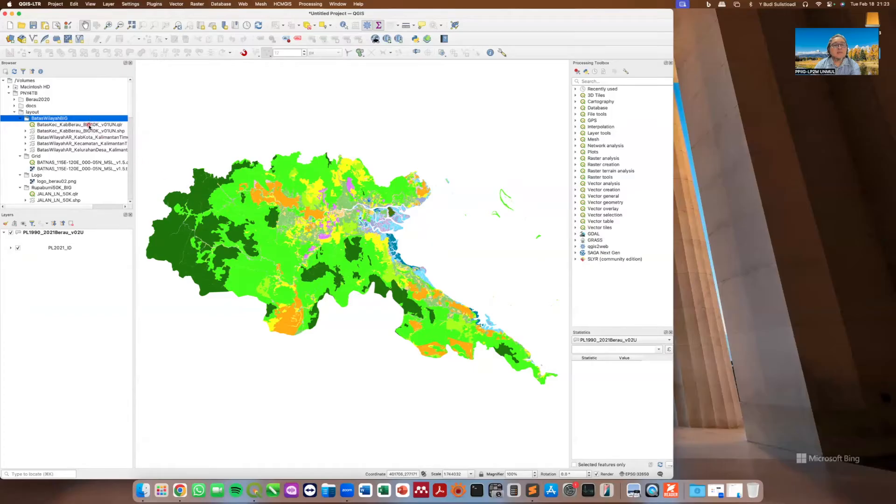
{"action": "left_click_drag", "start_coordinate": [91, 125], "coordinate": [188, 181]}
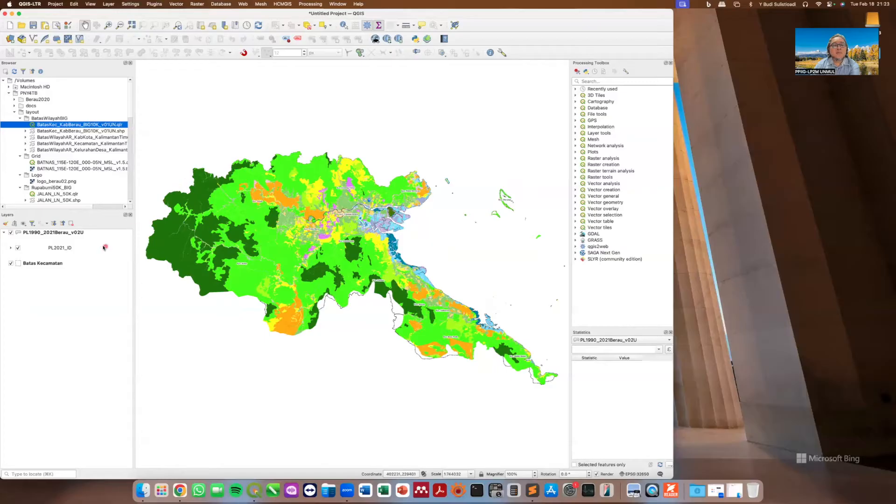
- Move the Batas Kecamatan layer above the PL1990_2021Berau_v02U land-cover group in the layer order
{"action": "left_click", "coordinate": [33, 264]}
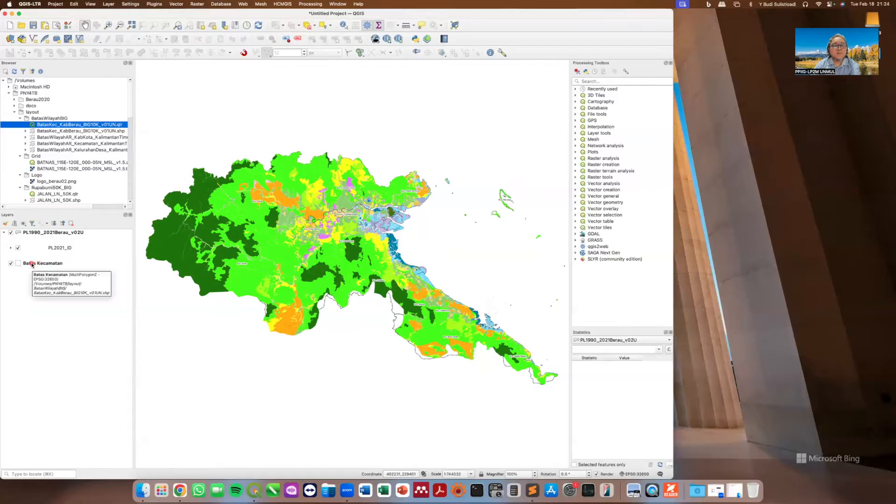
{"action": "left_click", "coordinate": [31, 264]}
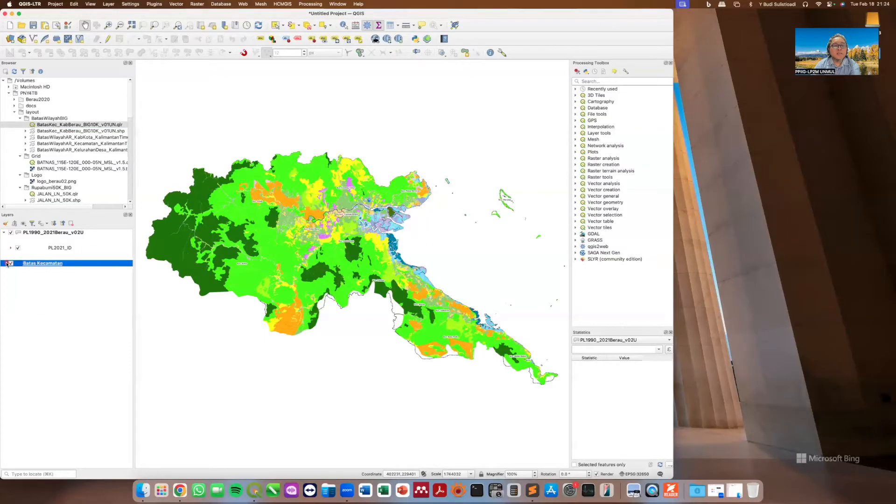
{"action": "left_click_drag", "start_coordinate": [7, 264], "coordinate": [42, 233]}
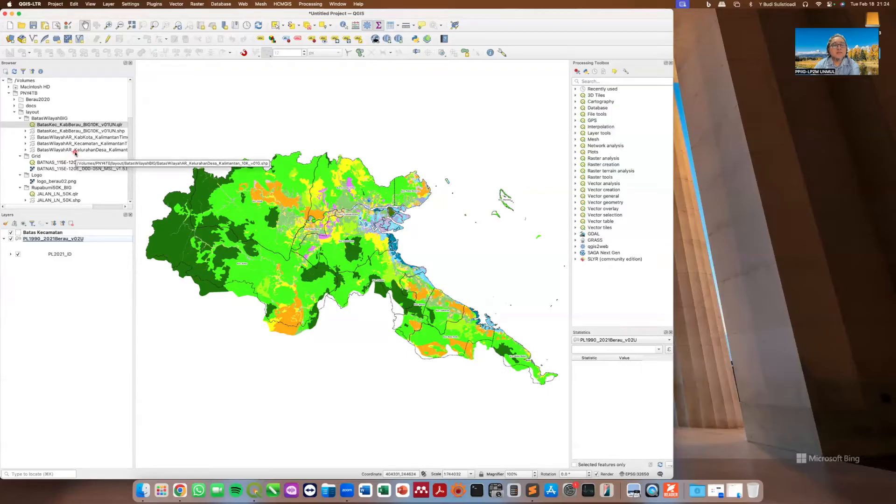
- Add the BatasWilayahAR_KabKota_KalimantanTimur and BatasWilayahAR_KelurahanDesa_Kalimantan boundary shapefiles from BatasWilayahBIG to the map
{"action": "left_click", "coordinate": [111, 138]}
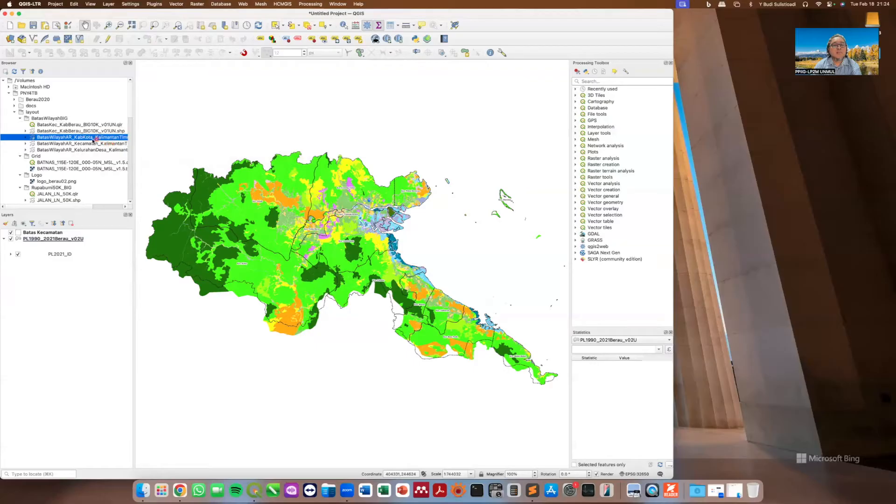
{"action": "left_click_drag", "start_coordinate": [125, 159], "coordinate": [150, 169]}
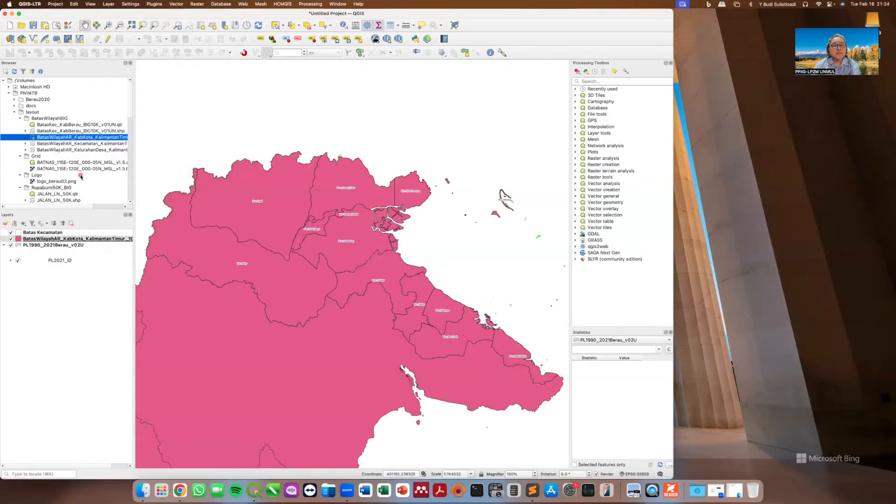
{"action": "left_click", "coordinate": [75, 152]}
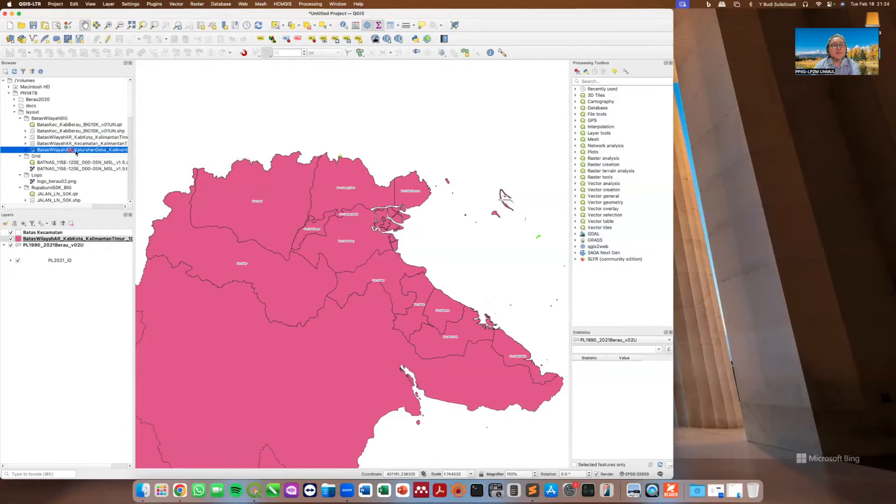
{"action": "mouse_move", "coordinate": [86, 150]}
{"action": "left_mouse_down"}
{"action": "mouse_move", "coordinate": [262, 161]}
{"action": "mouse_move", "coordinate": [282, 177]}
{"action": "left_mouse_up"}
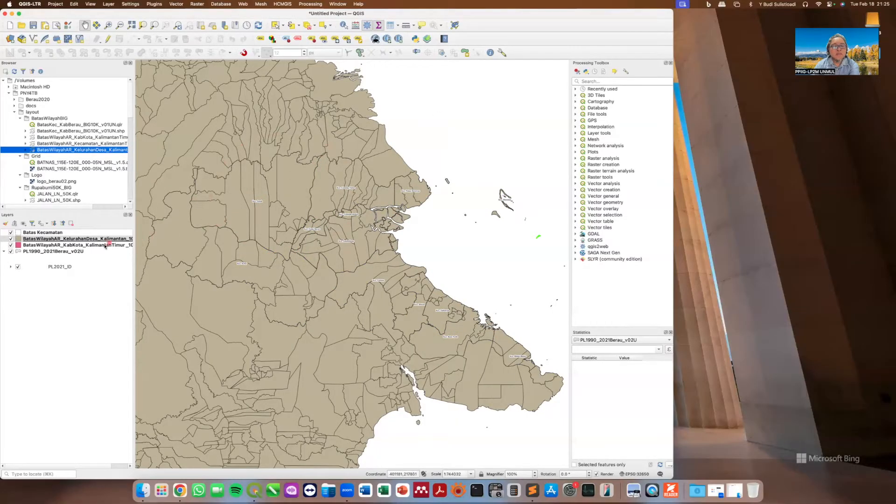
- Style the BatasWilayahAR_KelurahanDesa_Kalimantan layer's simple fill with a grey fill colour and a transparent stroke
{"action": "double_click", "coordinate": [71, 239]}
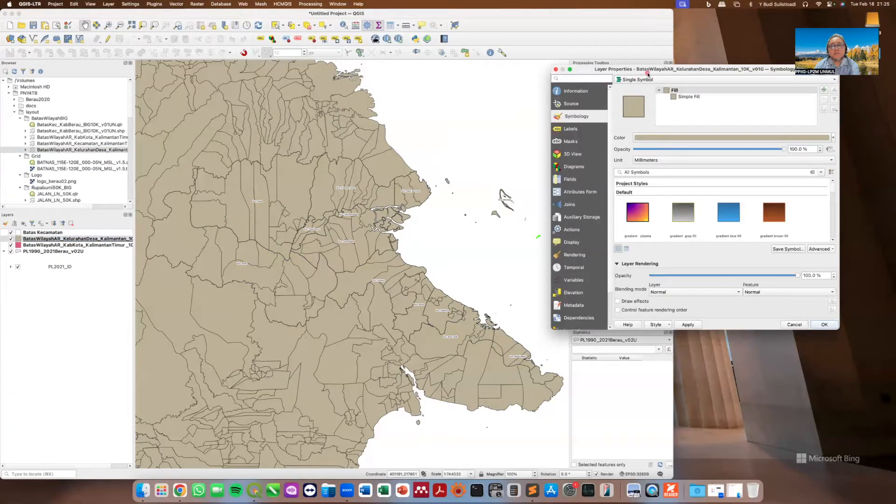
{"action": "left_click_drag", "start_coordinate": [689, 70], "coordinate": [729, 101]}
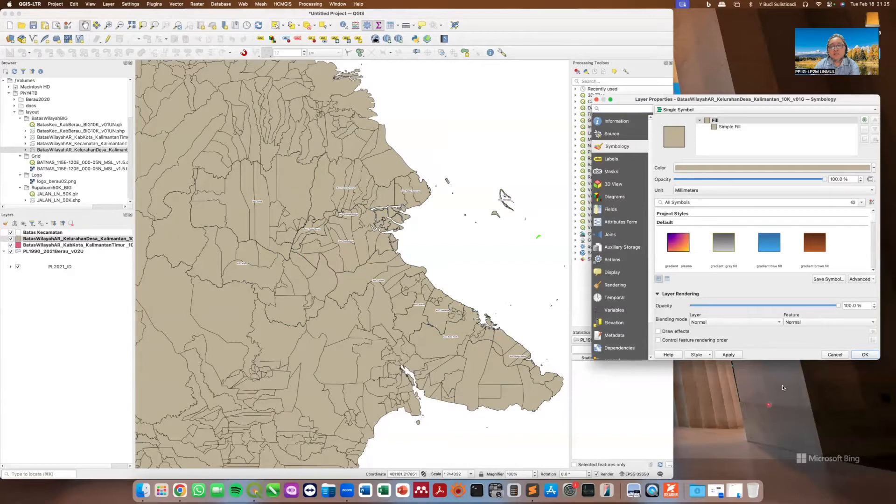
{"action": "left_click", "coordinate": [740, 127]}
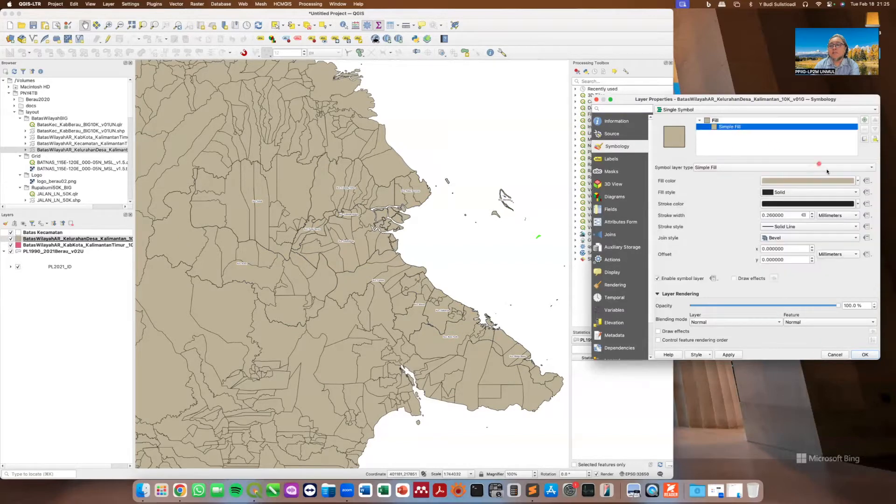
{"action": "left_click", "coordinate": [858, 181]}
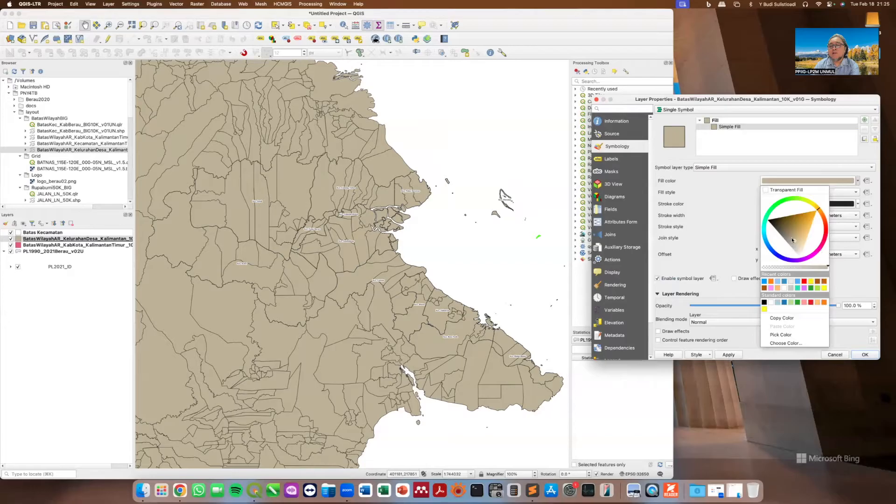
{"action": "left_click", "coordinate": [852, 277]}
{"action": "left_click", "coordinate": [858, 204]}
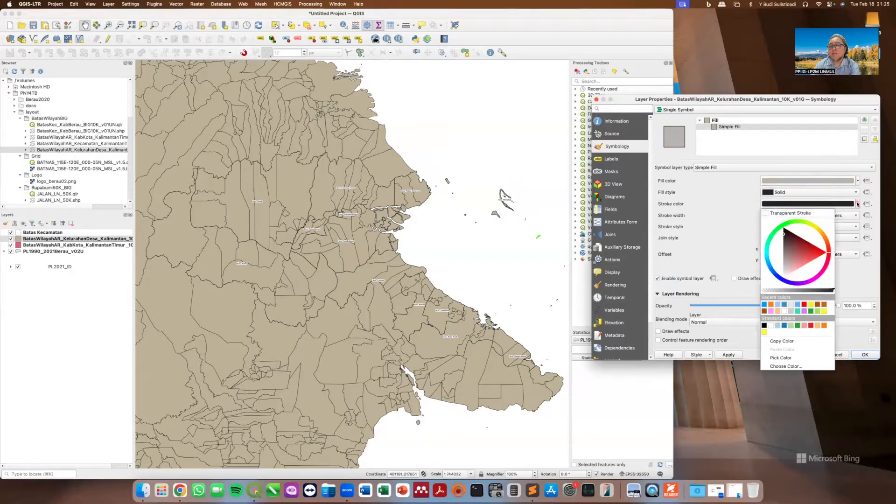
{"action": "left_click", "coordinate": [796, 214]}
{"action": "left_click", "coordinate": [866, 355]}
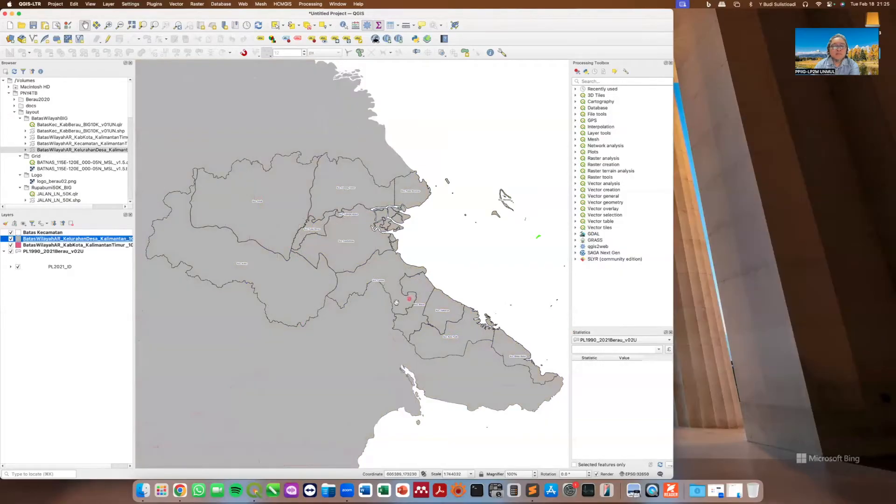
- Style the BatasWilayahAR_KabKota_KalimantanTimur layer's simple fill with a light grey fill colour and a transparent stroke
{"action": "left_click", "coordinate": [80, 245]}
{"action": "double_click", "coordinate": [68, 248]}
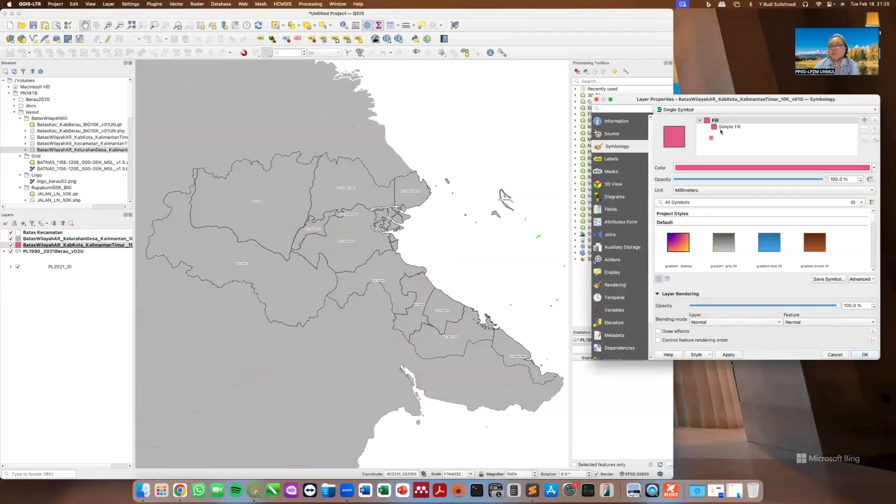
{"action": "left_click", "coordinate": [732, 128]}
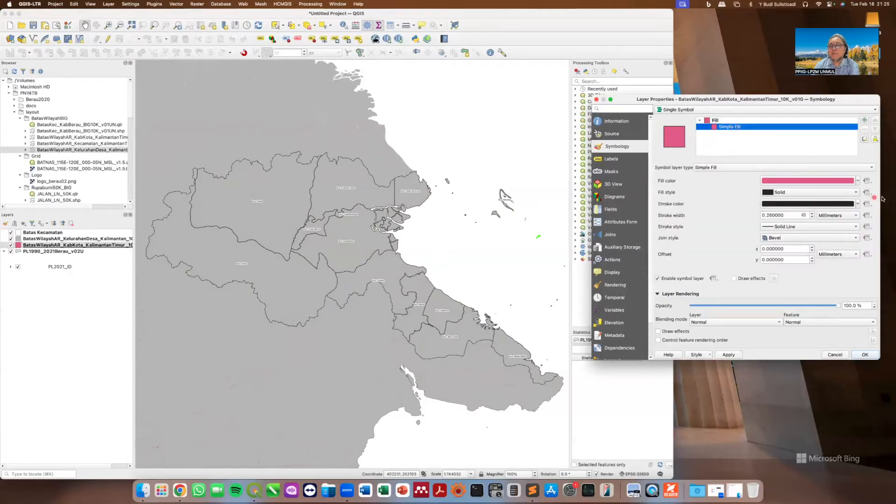
{"action": "left_click", "coordinate": [860, 182]}
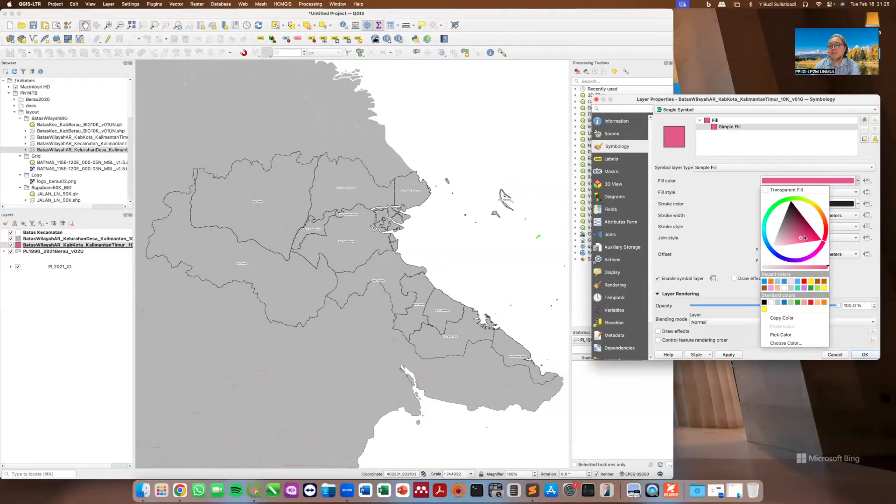
{"action": "left_click_drag", "start_coordinate": [792, 237], "coordinate": [768, 237]}
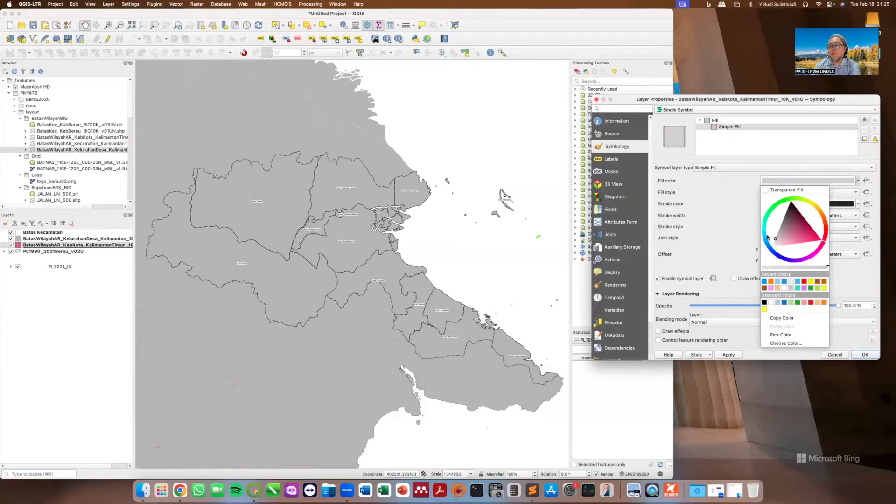
{"action": "left_click", "coordinate": [859, 278]}
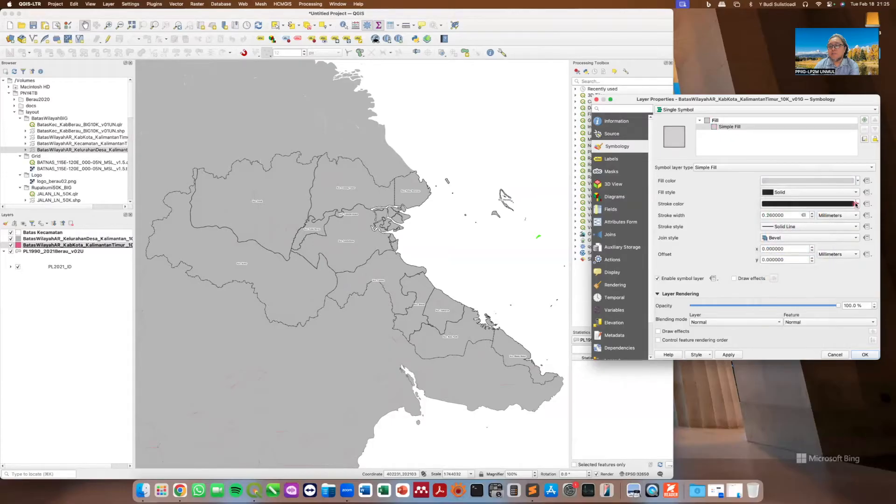
{"action": "left_click", "coordinate": [857, 204]}
{"action": "left_click", "coordinate": [800, 213]}
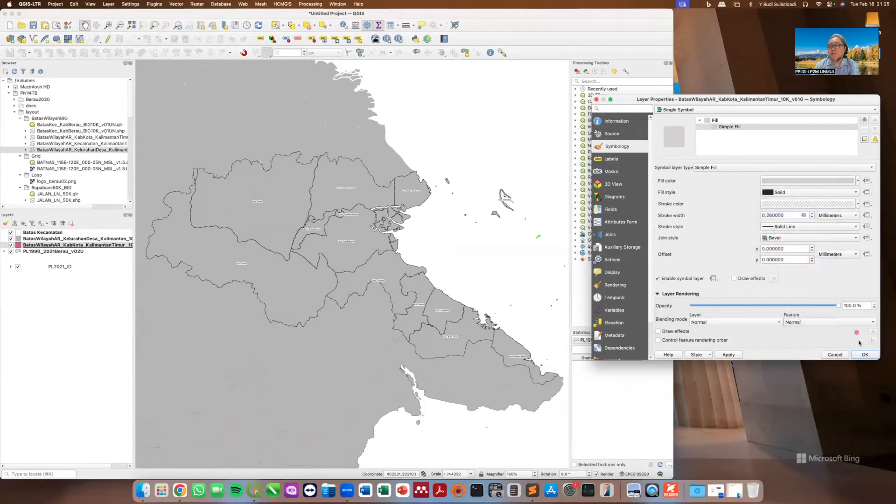
{"action": "left_click", "coordinate": [865, 355]}
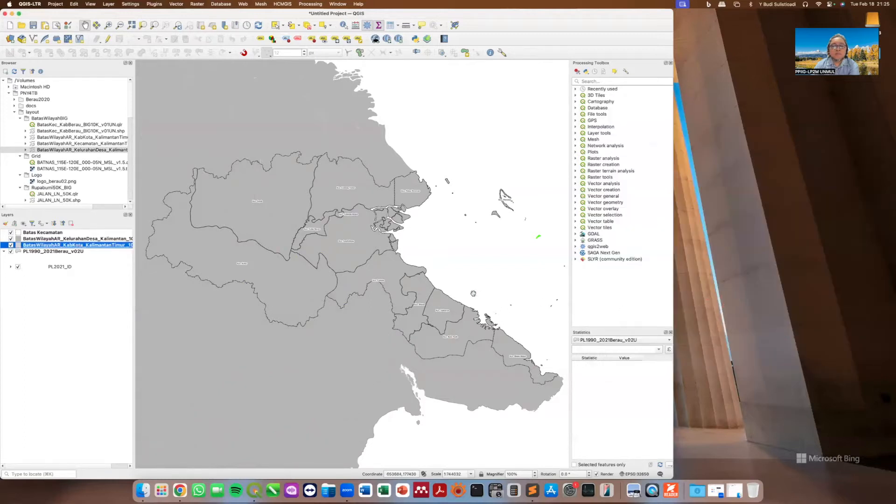
- Move the KelurahanDesa and KabKota boundary layers below the PL1990_2021Berau_v02U land-cover group
{"action": "left_click", "coordinate": [82, 238]}
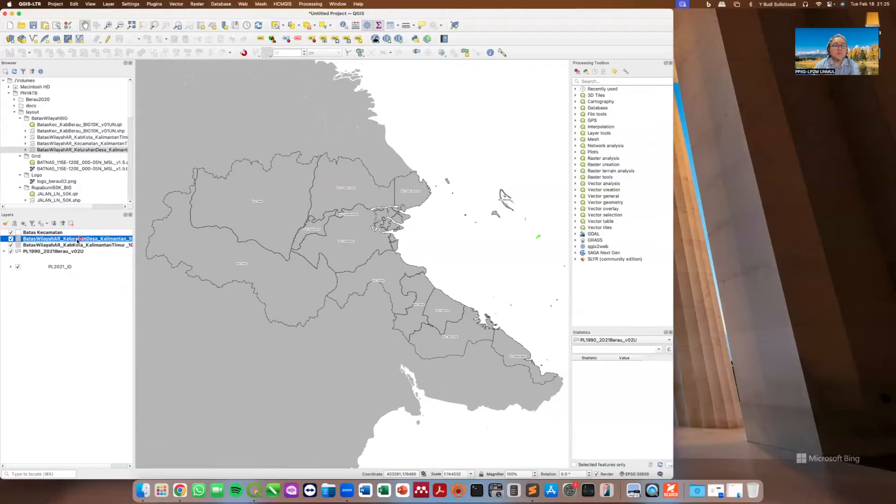
{"action": "left_click_drag", "start_coordinate": [72, 240], "coordinate": [65, 277]}
{"action": "mouse_move", "coordinate": [62, 239]}
{"action": "left_mouse_down"}
{"action": "mouse_move", "coordinate": [49, 258]}
{"action": "mouse_move", "coordinate": [51, 240]}
{"action": "left_mouse_up"}
{"action": "left_click", "coordinate": [40, 253]}
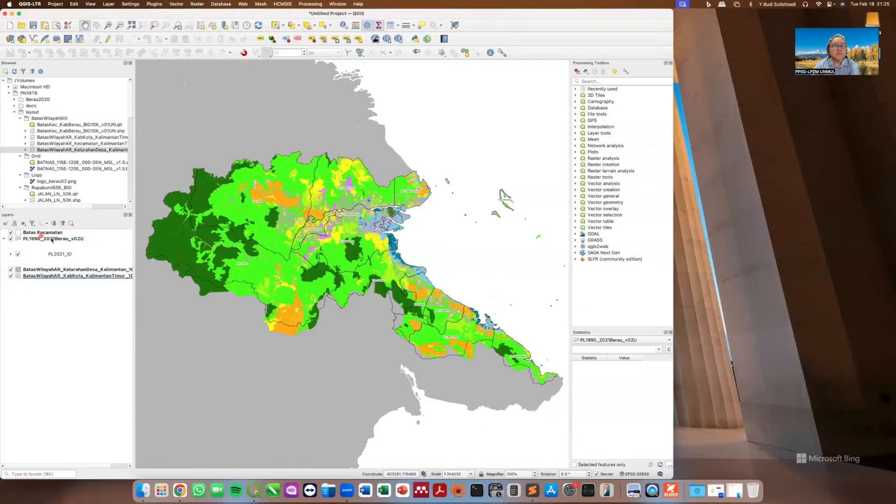
- Hide the PL1990_2021Berau_v02U land-cover group and place the KabKota layer above the KelurahanDesa layer
{"action": "left_click", "coordinate": [12, 240]}
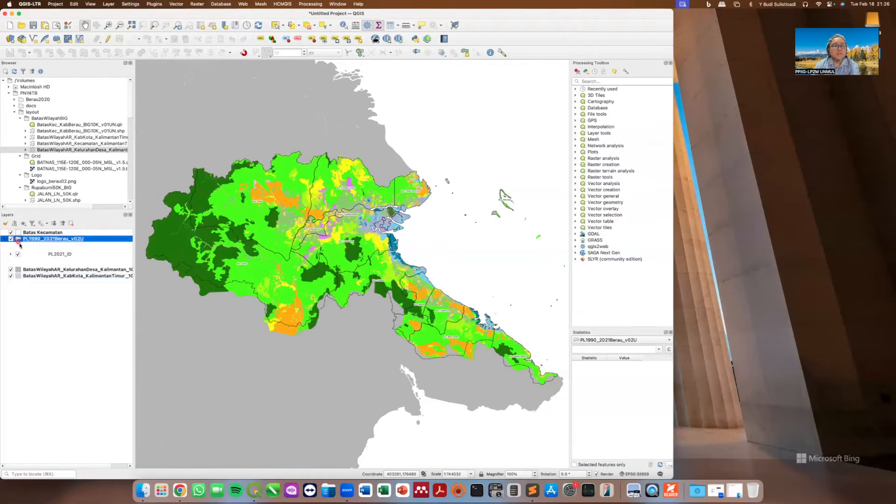
{"action": "left_click", "coordinate": [11, 240]}
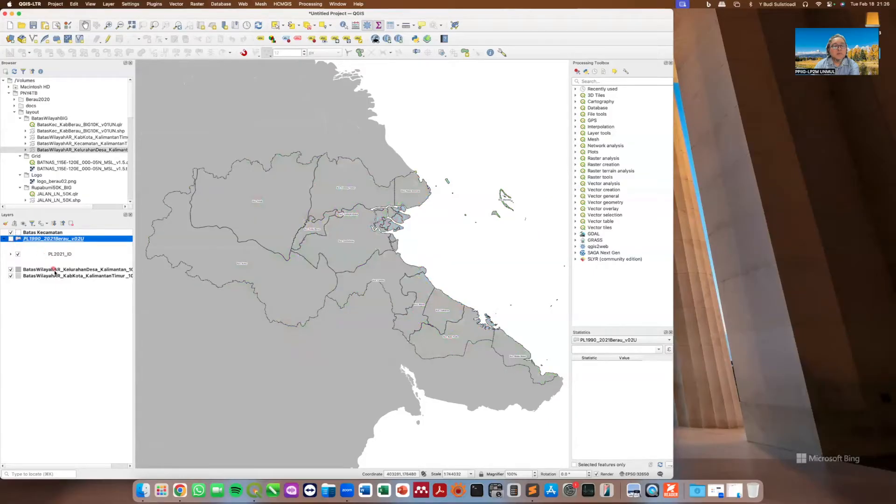
{"action": "left_click_drag", "start_coordinate": [72, 273], "coordinate": [72, 280]}
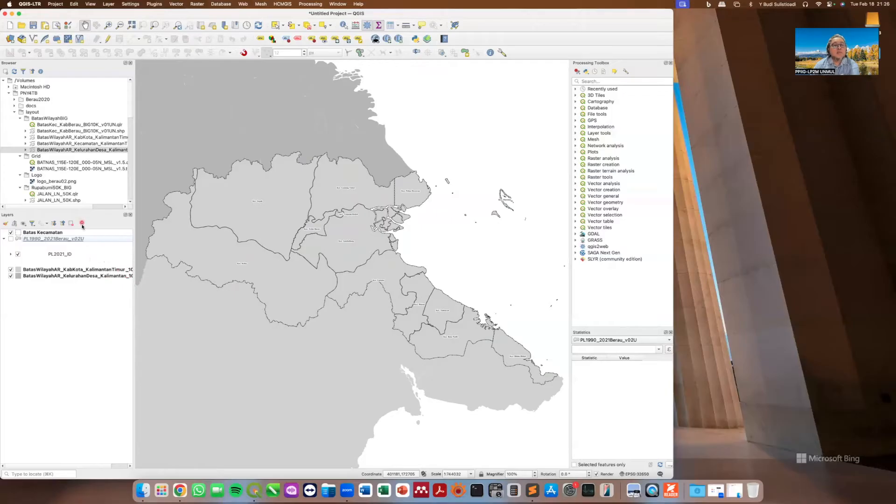
- Collapse the BatasWilayahBIG, Grid and Logo folders and add the JALAN_LN_50K.qlr road layer from Rupabumi50K_BIG to the map
{"action": "left_click", "coordinate": [20, 119]}
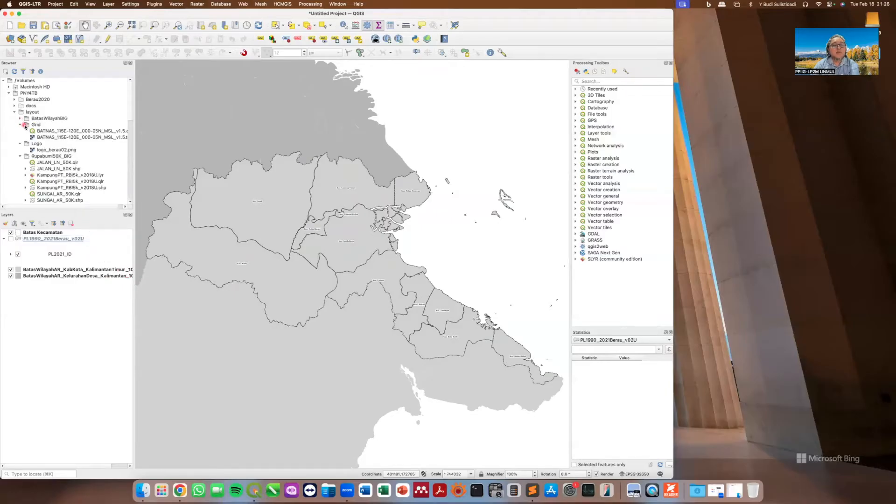
{"action": "left_click", "coordinate": [21, 125]}
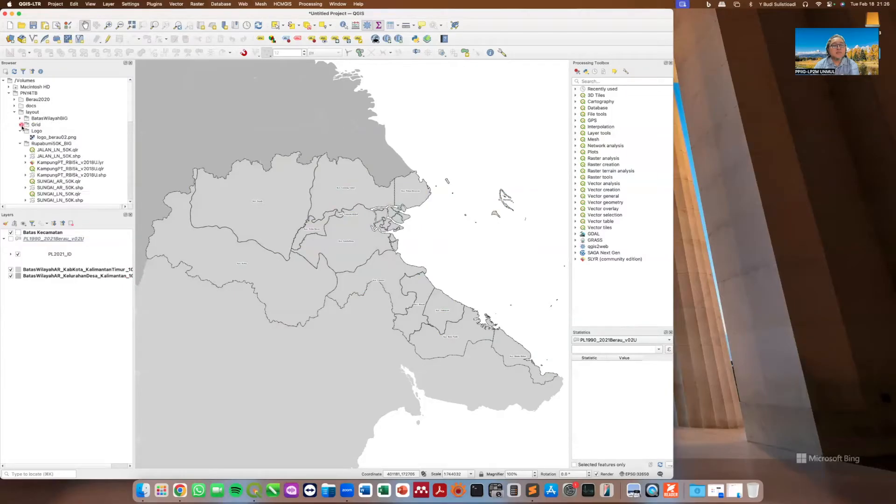
{"action": "left_click", "coordinate": [21, 131]}
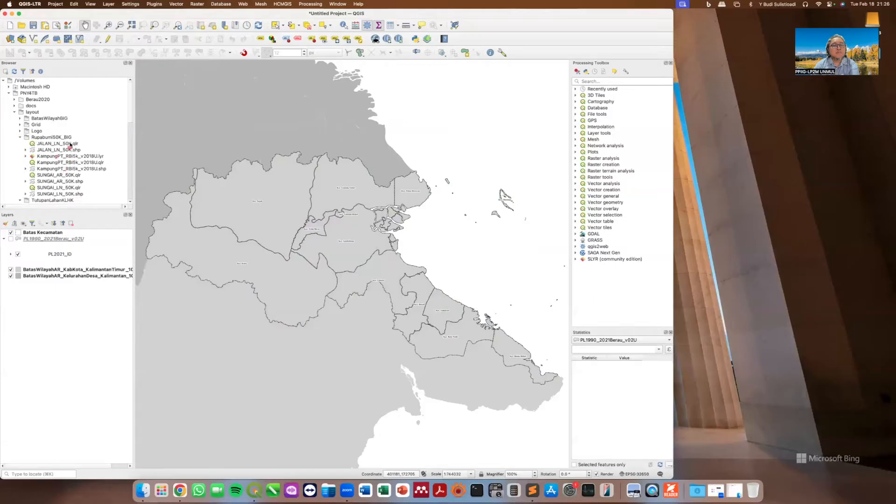
{"action": "left_click", "coordinate": [72, 144]}
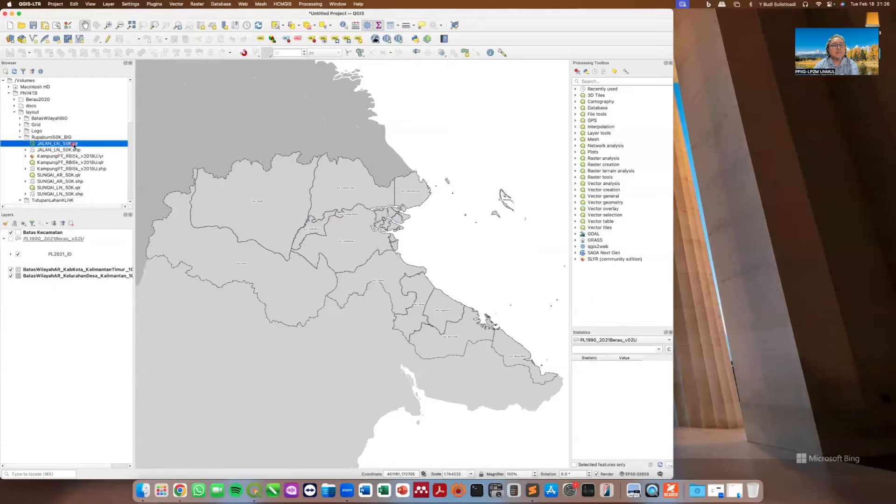
{"action": "left_click_drag", "start_coordinate": [74, 146], "coordinate": [169, 199]}
{"action": "left_click", "coordinate": [29, 283]}
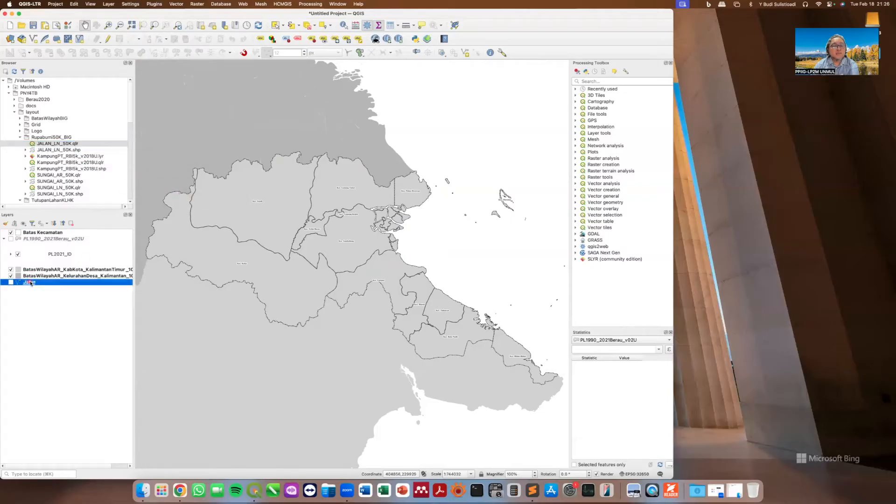
- Move the Jalan road layer above Batas Kecamatan, make it visible and expand its road classes
{"action": "left_click_drag", "start_coordinate": [36, 283], "coordinate": [49, 233]}
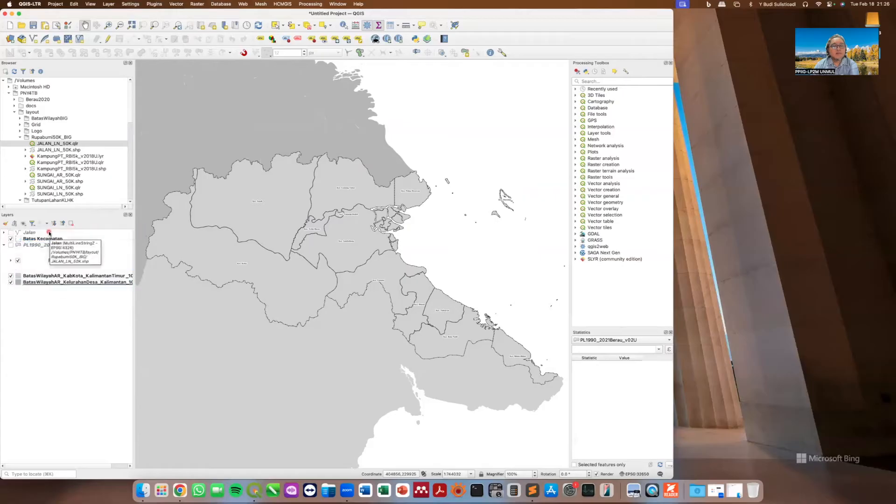
{"action": "left_click", "coordinate": [12, 232]}
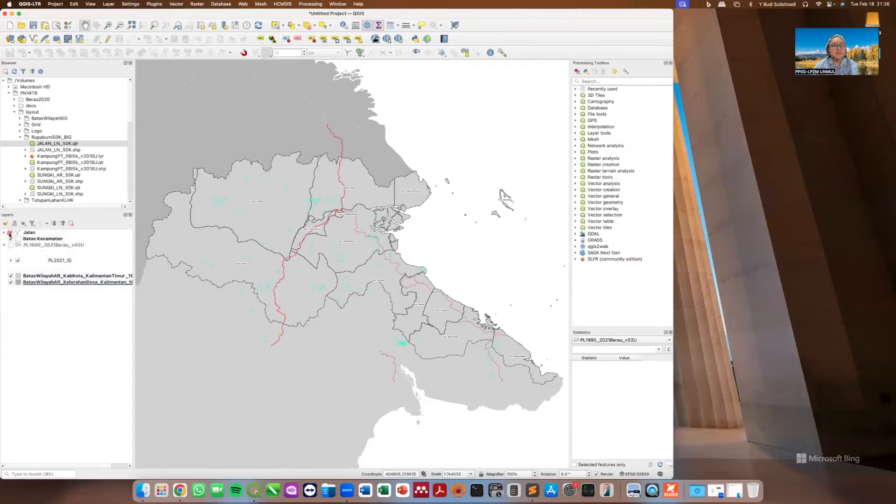
{"action": "left_click", "coordinate": [5, 233]}
{"action": "left_click", "coordinate": [13, 251]}
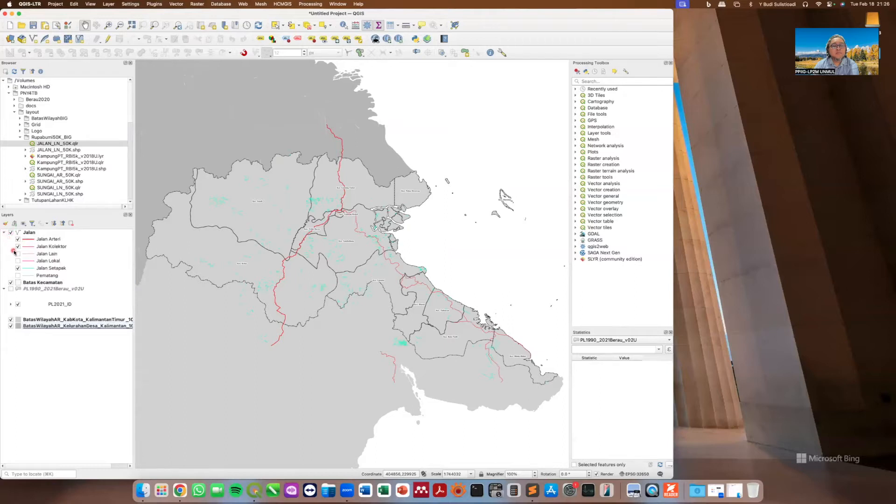
- Add the KampungPT_RBI5k_v2018U.qlr village layer from Rupabumi50K_BIG and place it above the collapsed Jalan layer
{"action": "left_click", "coordinate": [82, 163]}
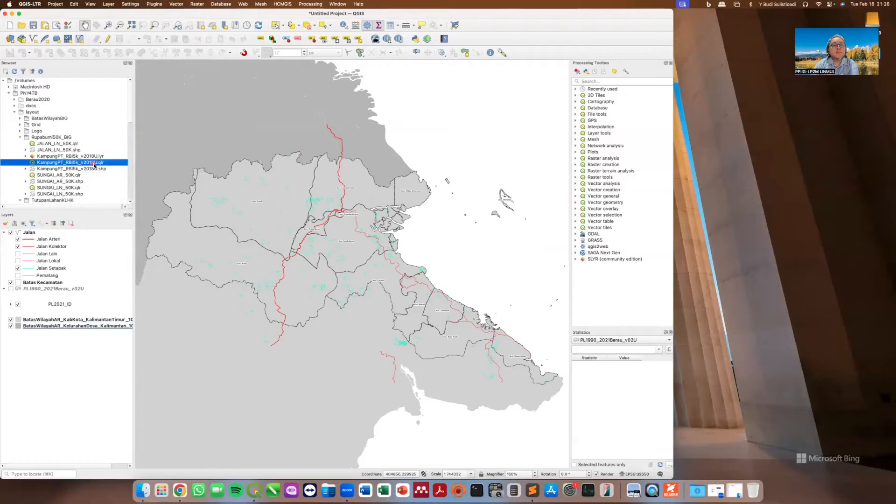
{"action": "left_click_drag", "start_coordinate": [94, 164], "coordinate": [65, 232]}
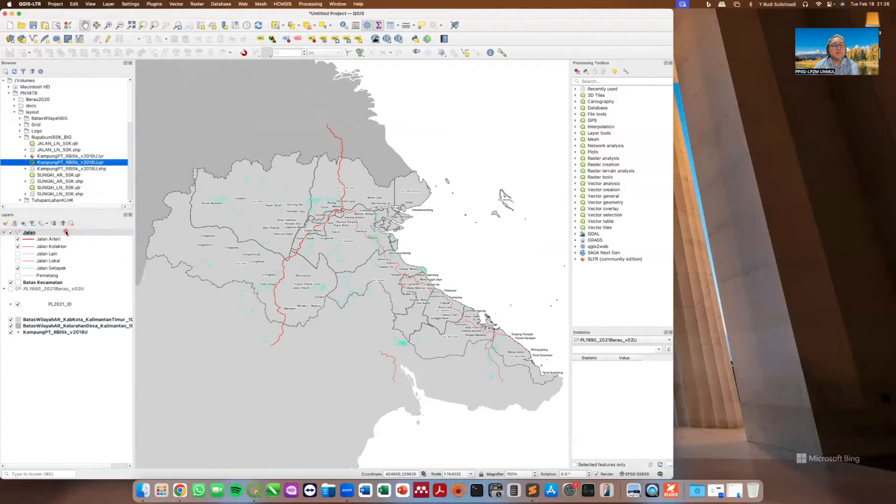
{"action": "left_click", "coordinate": [41, 333]}
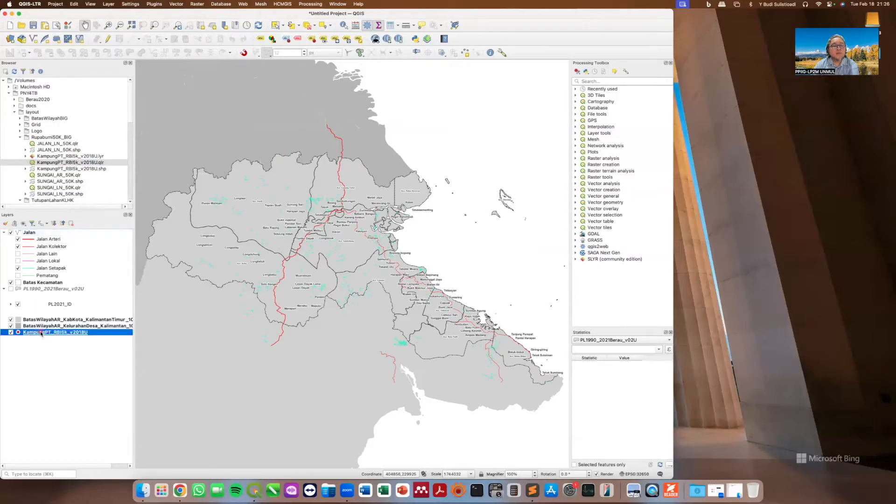
{"action": "left_click_drag", "start_coordinate": [37, 331], "coordinate": [43, 236]}
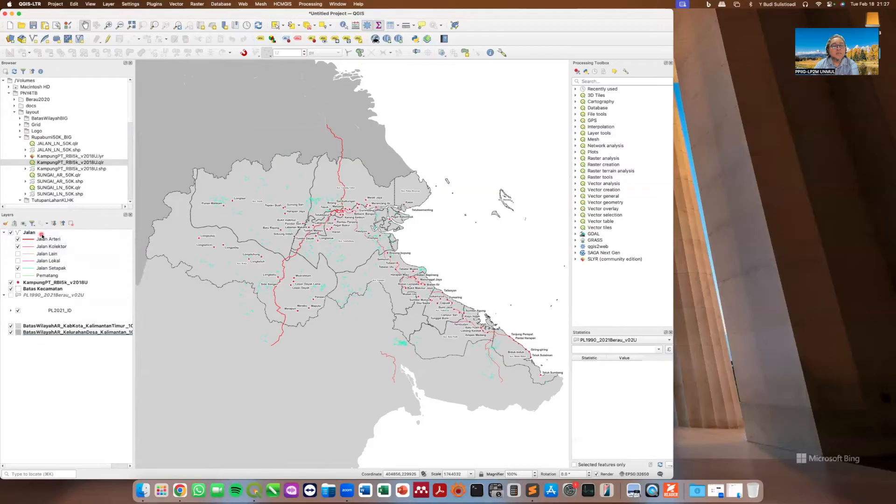
{"action": "left_click_drag", "start_coordinate": [42, 284], "coordinate": [38, 230]}
{"action": "left_click", "coordinate": [34, 233]}
{"action": "left_click", "coordinate": [5, 233]}
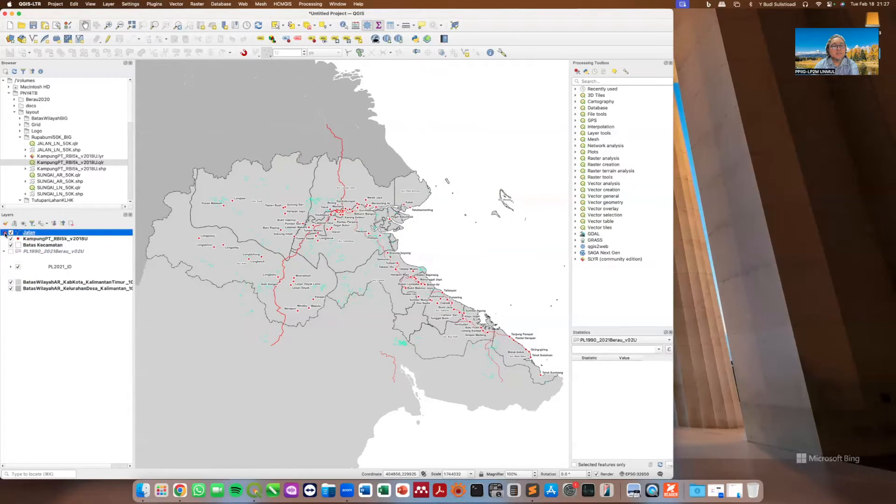
{"action": "left_click_drag", "start_coordinate": [25, 235], "coordinate": [28, 242]}
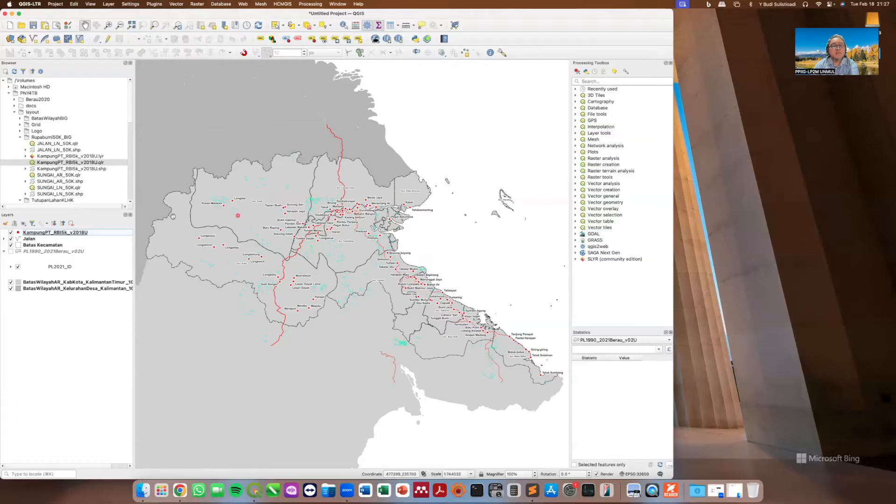
- Add the SUNGAI_AR_50K.qlr river area layer, place it directly below Jalan and make it visible
{"action": "left_click", "coordinate": [67, 176]}
{"action": "left_click_drag", "start_coordinate": [75, 174], "coordinate": [60, 243]}
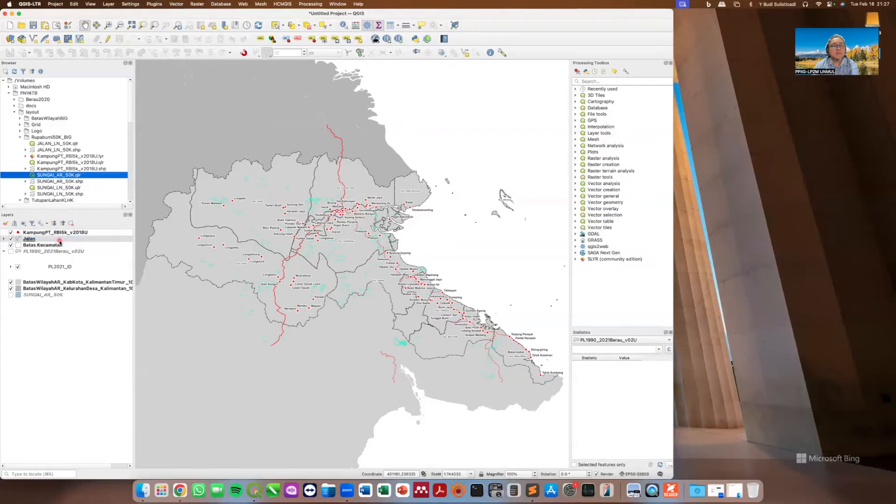
{"action": "left_click", "coordinate": [40, 295]}
{"action": "left_click_drag", "start_coordinate": [32, 295], "coordinate": [39, 246]}
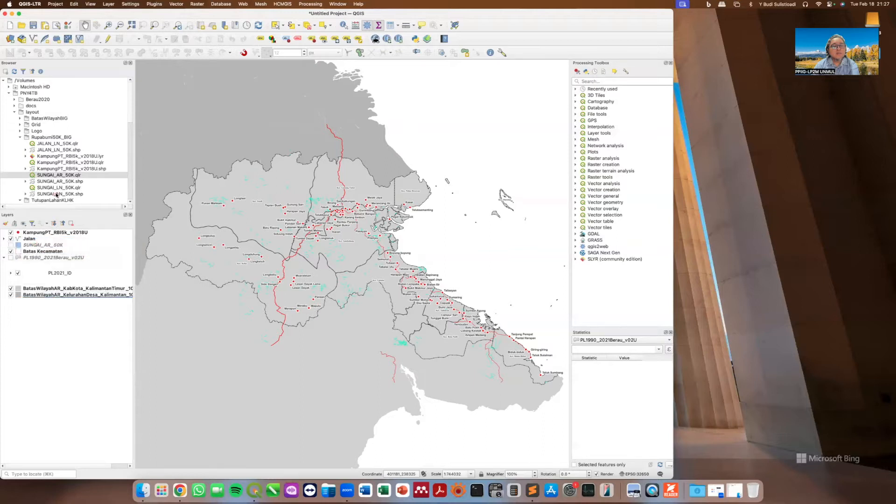
{"action": "left_click", "coordinate": [12, 246]}
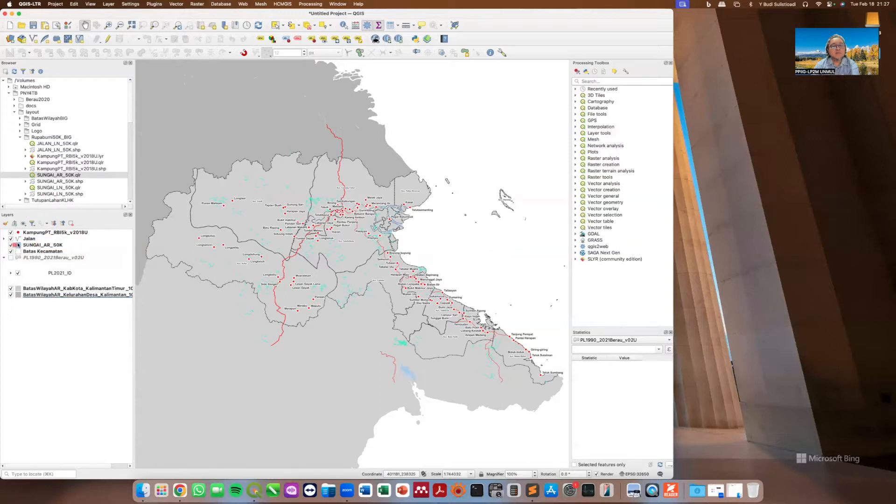
- Add the SUNGAI_LN_50K.qlr river line layer between Jalan and SUNGAI_AR_50K, and show the PL1990_2021Berau_v02U land cover again
{"action": "left_click", "coordinate": [64, 188]}
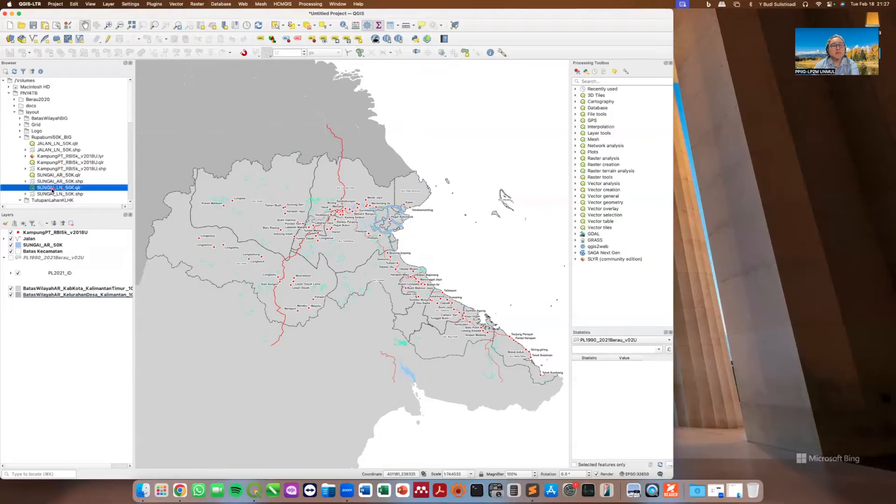
{"action": "left_click_drag", "start_coordinate": [50, 190], "coordinate": [42, 245]}
{"action": "left_click", "coordinate": [41, 302]}
{"action": "left_click_drag", "start_coordinate": [33, 304], "coordinate": [38, 246]}
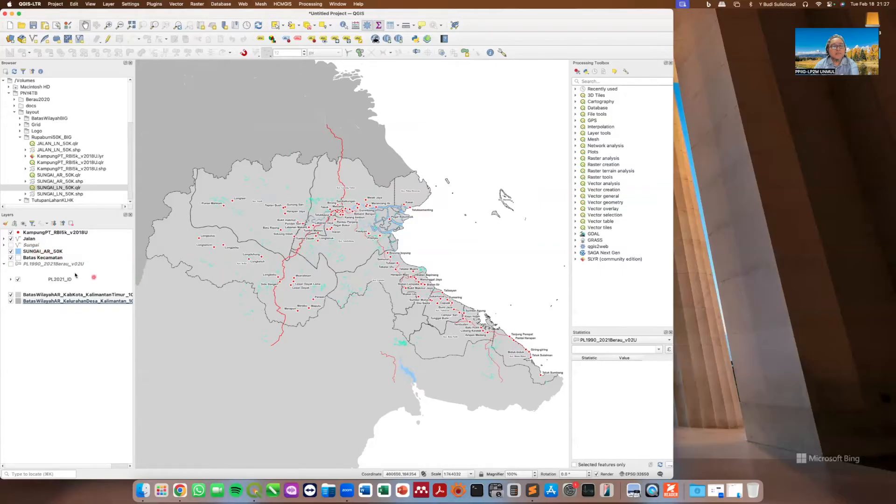
{"action": "left_click", "coordinate": [14, 264]}
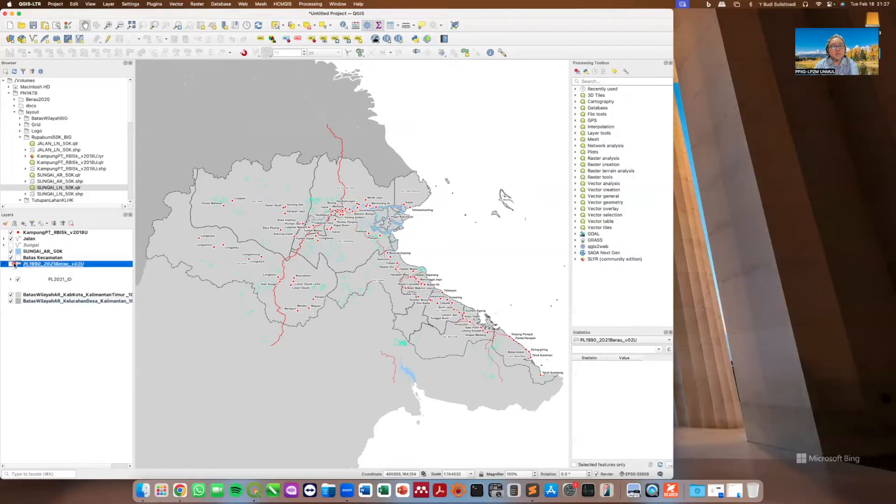
{"action": "left_click", "coordinate": [11, 265]}
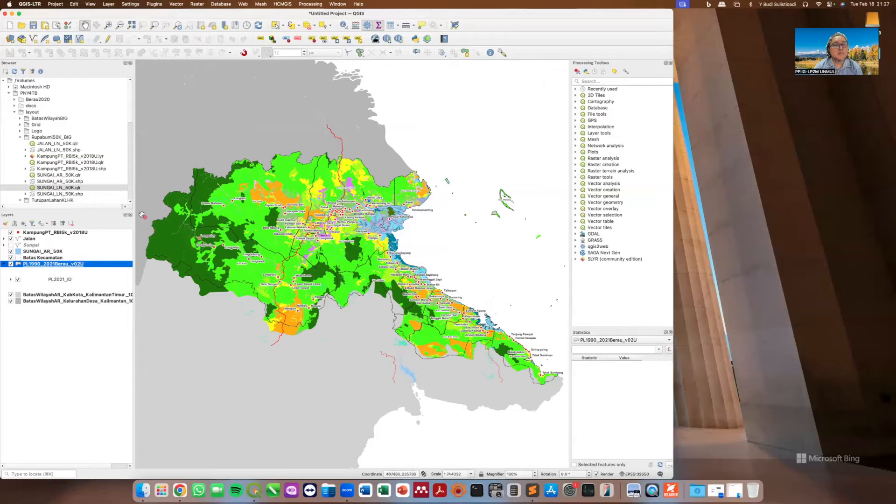
- Collapse the Rupabumi50K_BIG and TutupanLahanKLHK folders and add TM_WORLD_BORDERS-0.3.qlr from WorldMap beneath all other layers
{"action": "left_click", "coordinate": [20, 138]}
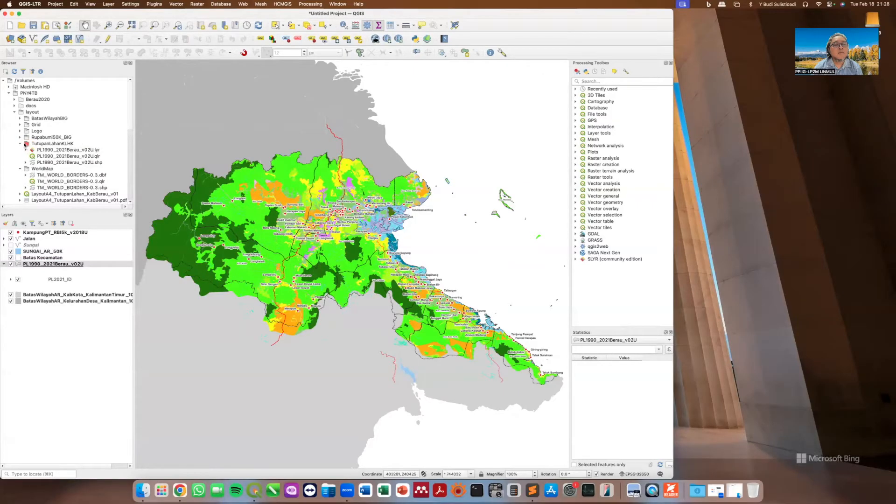
{"action": "left_click", "coordinate": [25, 144]}
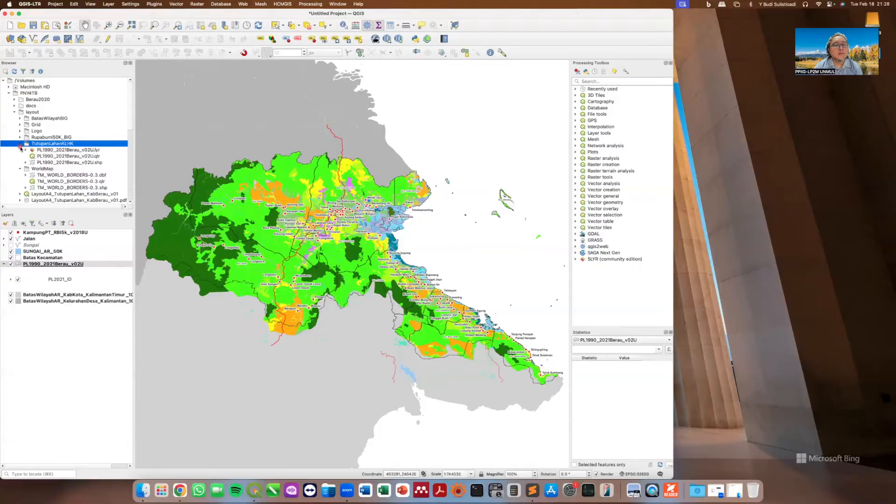
{"action": "left_click", "coordinate": [20, 149]}
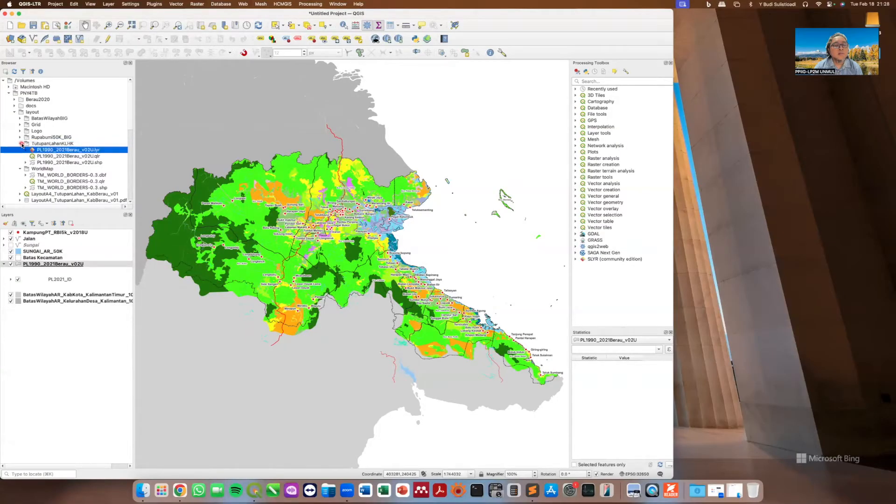
{"action": "left_click", "coordinate": [21, 144]}
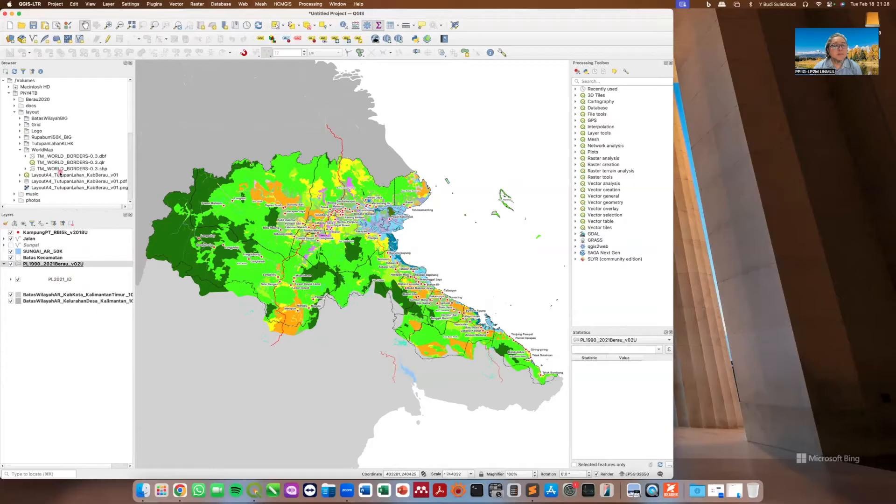
{"action": "left_click", "coordinate": [82, 163]}
{"action": "left_click_drag", "start_coordinate": [82, 165], "coordinate": [71, 306]}
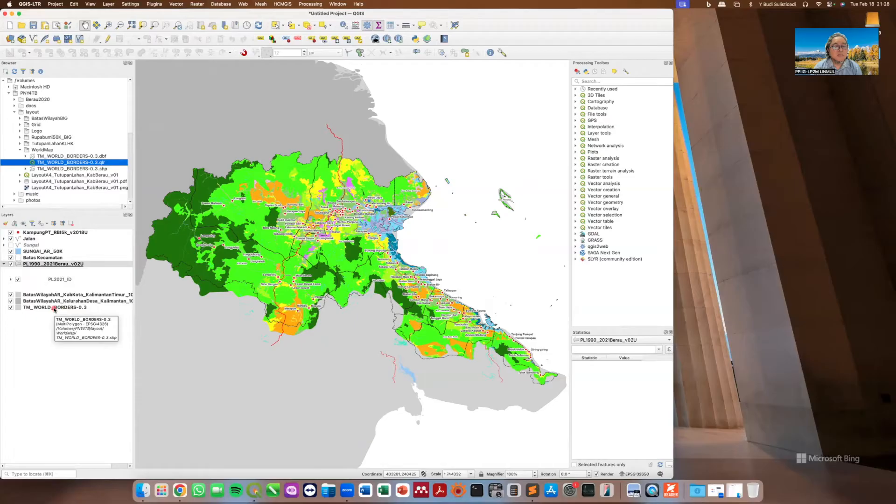
- Group TM_WORLD_BORDERS-0.3 with SUNGAI_AR_50K as "Peta Inzet", and move SUNGAI_AR_50K back out to just below Sungai
{"action": "left_click", "coordinate": [74, 307]}
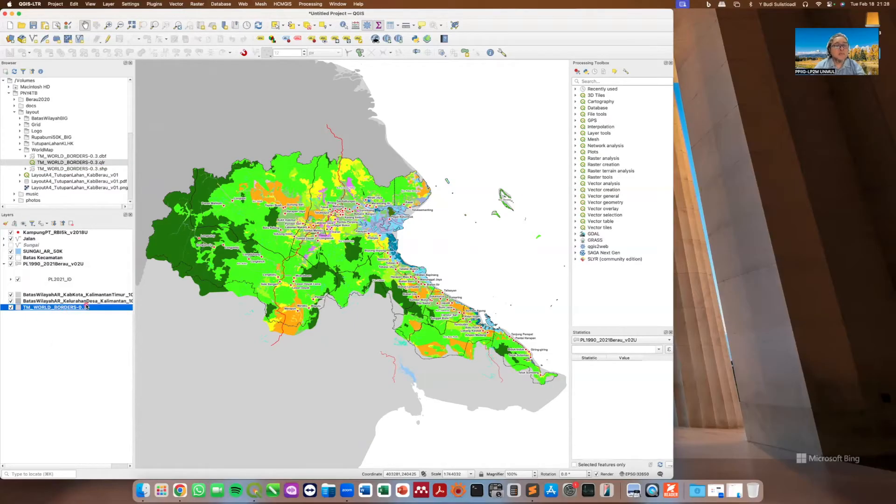
{"action": "right_click", "coordinate": [54, 253]}
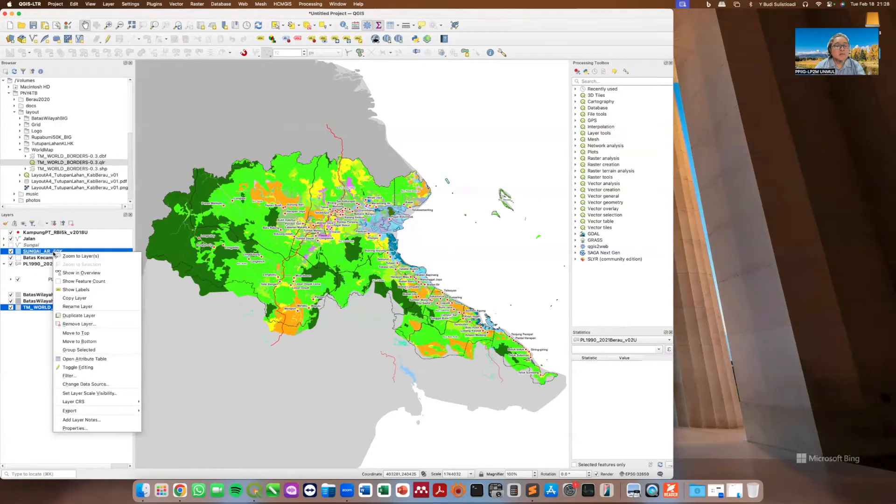
{"action": "left_click", "coordinate": [79, 350]}
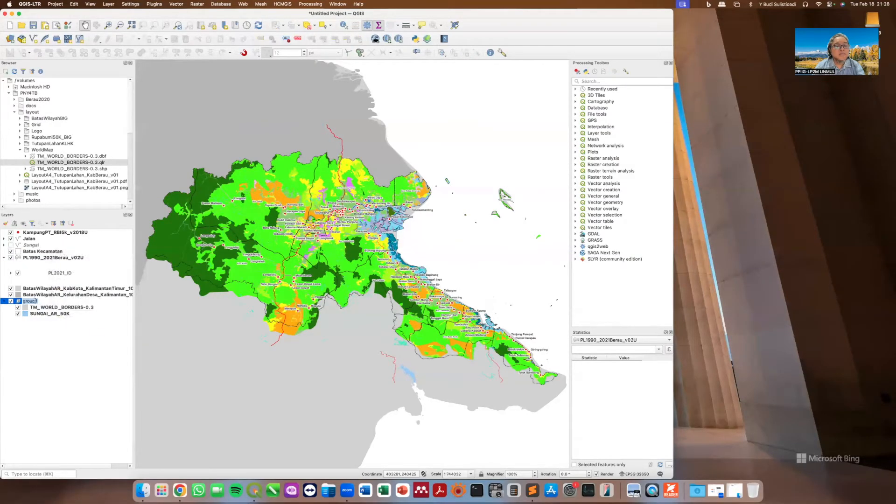
{"action": "type", "text": "P"}
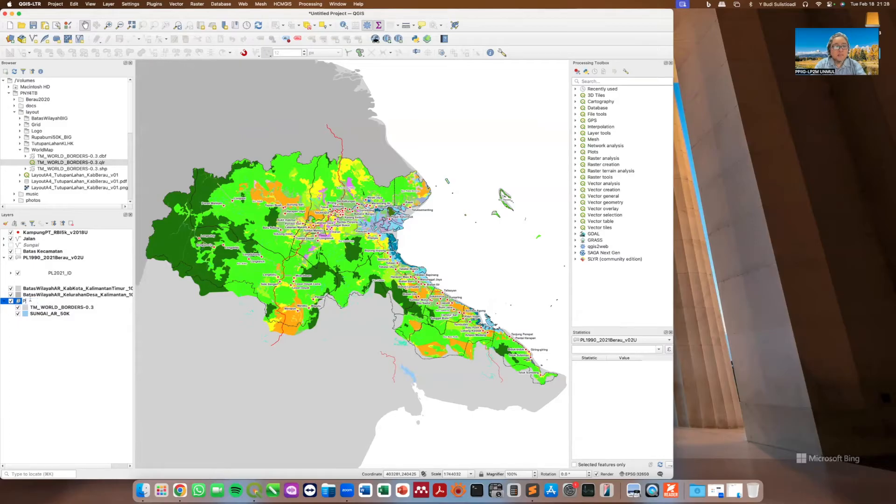
{"action": "type", "text": "eta Inzet"}
{"action": "key", "text": "Return"}
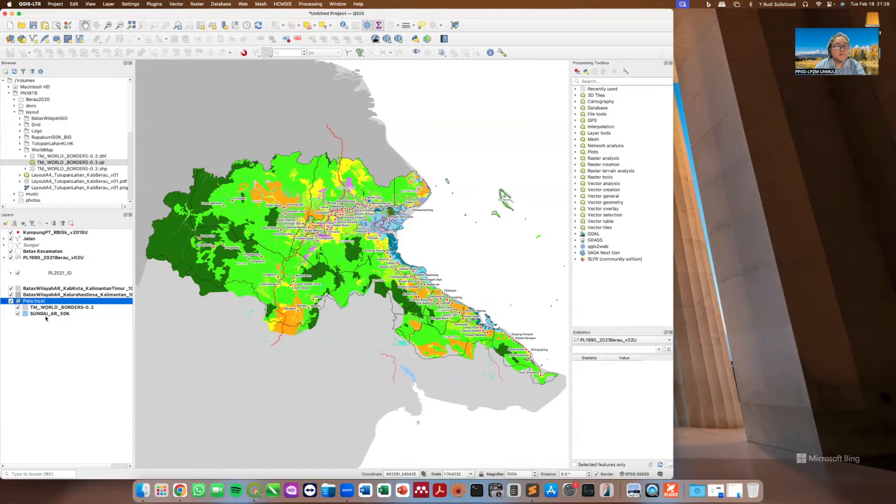
{"action": "left_click", "coordinate": [44, 316]}
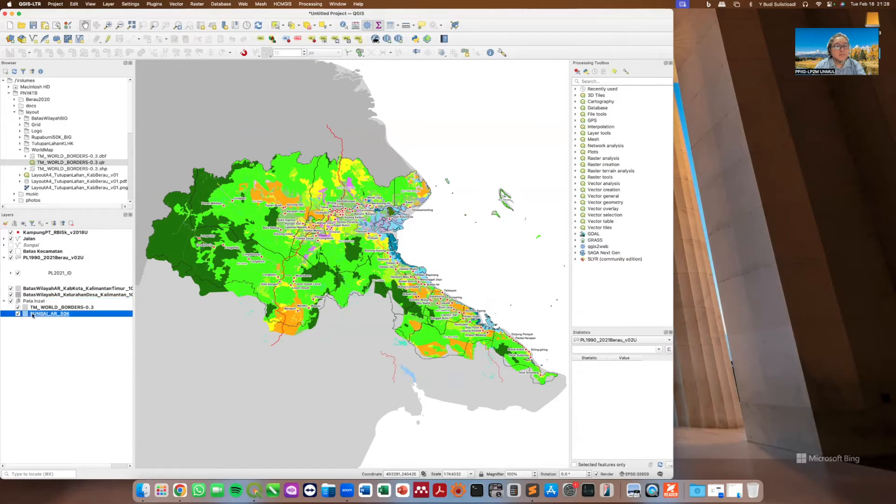
{"action": "left_click_drag", "start_coordinate": [33, 316], "coordinate": [35, 251]}
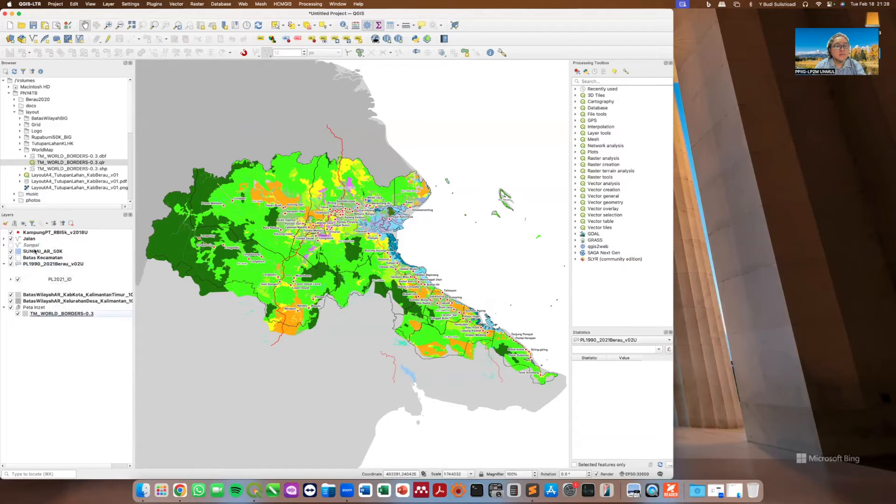
- Group all layers from KampungPT_RBI5k_v2018U down to the KelurahanDesa boundary layer as "Peta Utama"
{"action": "left_click", "coordinate": [31, 302]}
{"action": "left_click", "coordinate": [37, 232], "text": "shift"}
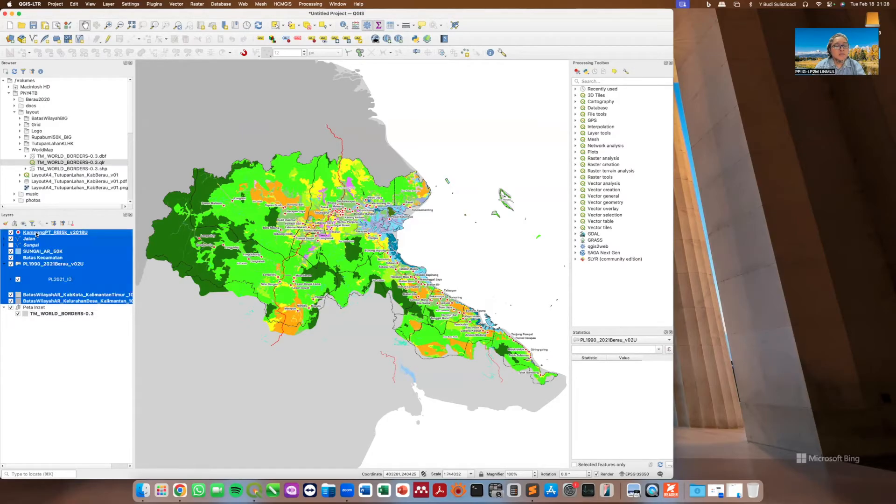
{"action": "right_click", "coordinate": [37, 233]}
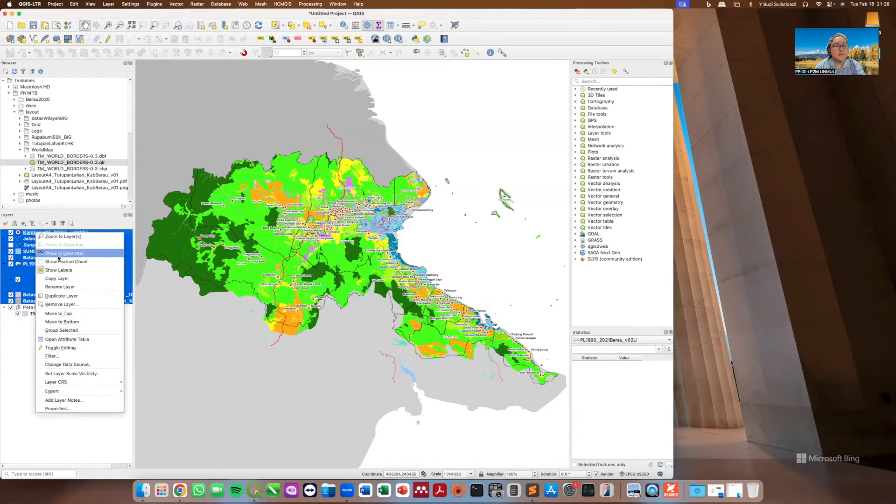
{"action": "left_click", "coordinate": [62, 330]}
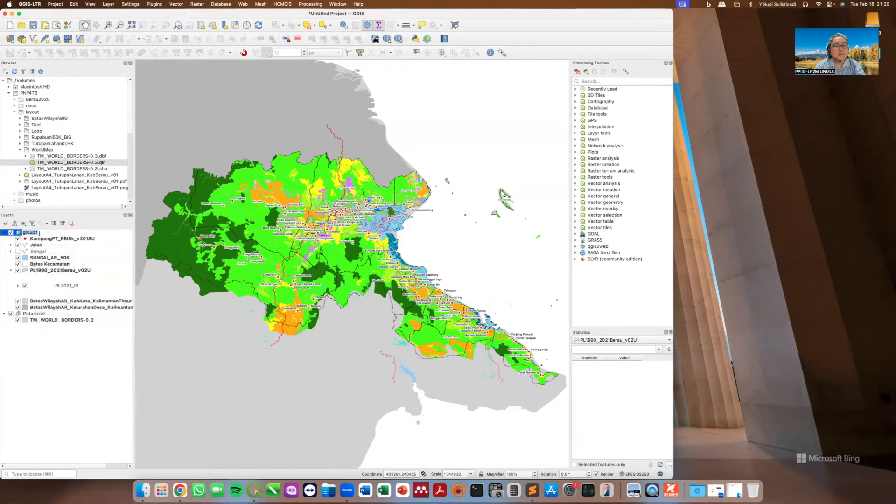
{"action": "type", "text": "Peta Utama"}
{"action": "key", "text": "Return"}
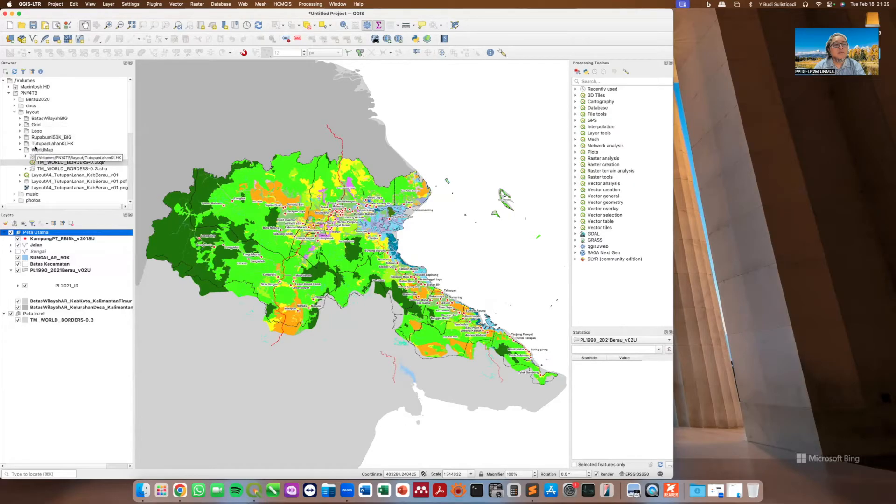
- Add the BATNAS_115E-120E_000-05N_MSL_v1.5.qlr bathymetry layer from the Grid folder to the map
{"action": "left_click", "coordinate": [20, 125]}
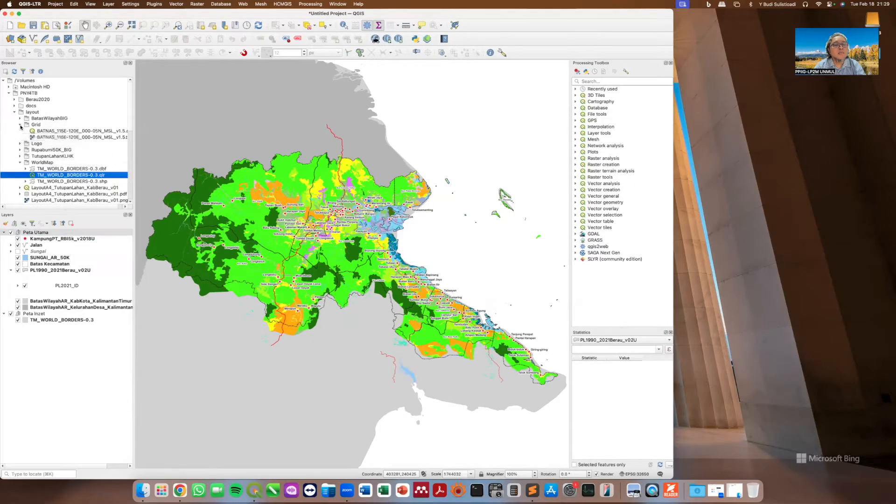
{"action": "left_click", "coordinate": [59, 131]}
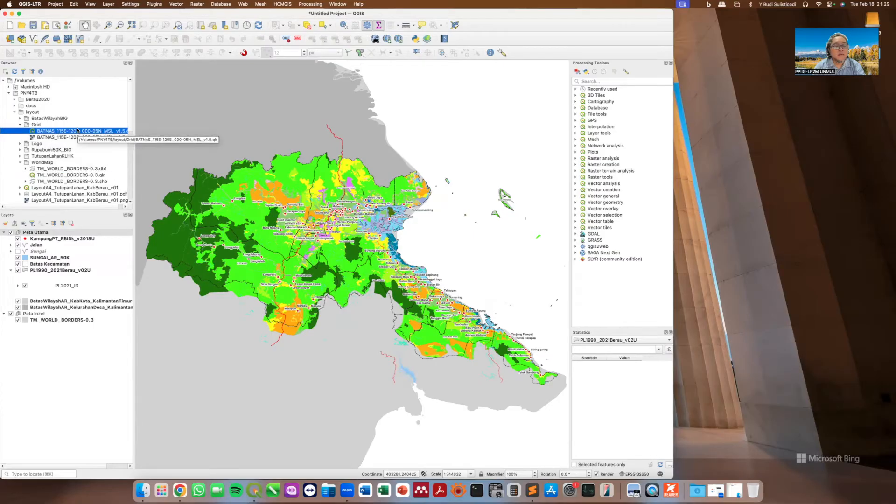
{"action": "left_click_drag", "start_coordinate": [78, 131], "coordinate": [64, 281]}
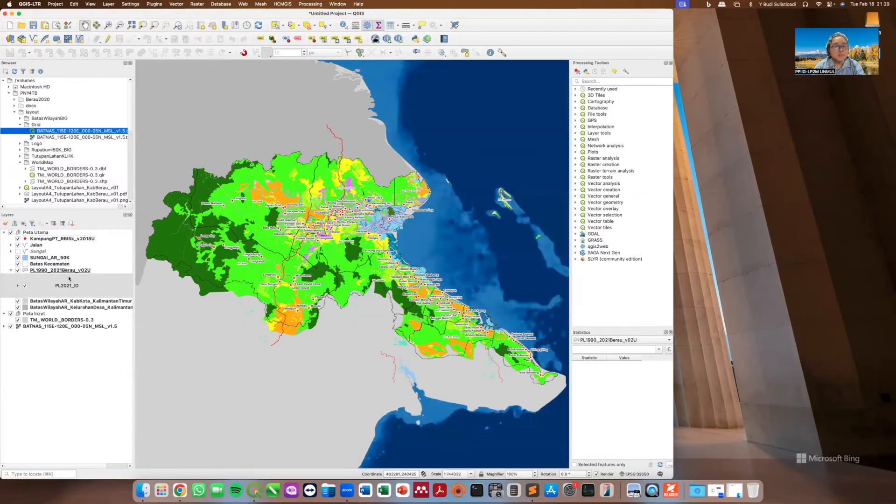
- Move the BATNAS_115E-120E_000-05N_MSL_v1.5 layer into the Peta Utama group beneath the KelurahanDesa boundary layer, and collapse the Grid folder
{"action": "left_click_drag", "start_coordinate": [36, 326], "coordinate": [41, 310]}
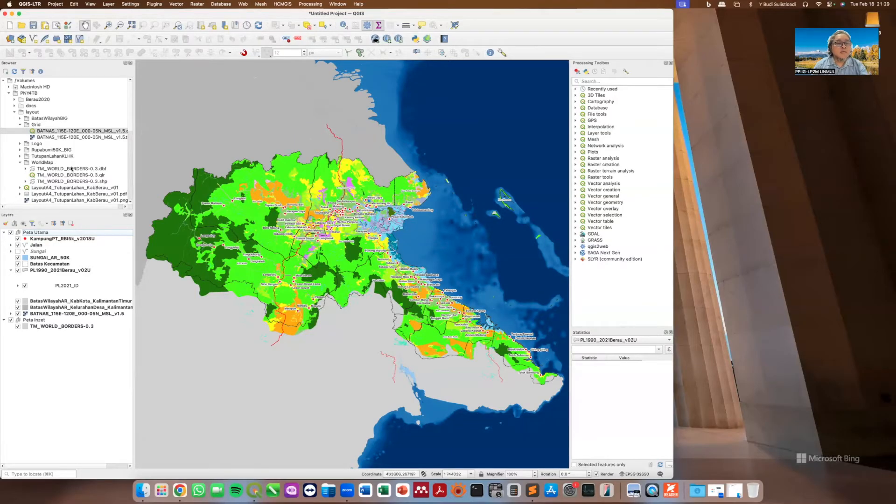
{"action": "left_click", "coordinate": [20, 125]}
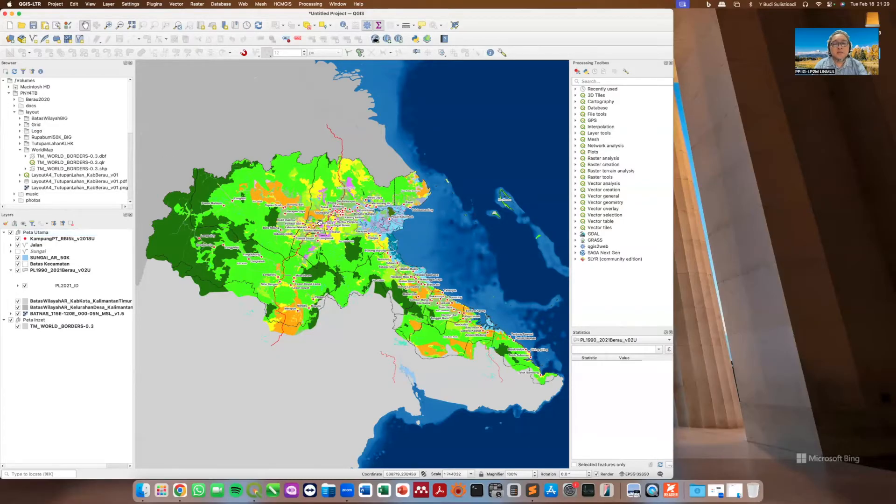
- Set the simple marker of the KampungPT_RBI5k_v2018U layer to size 1.6 mm with a stroke width of 0.4 mm
{"action": "left_click", "coordinate": [51, 240]}
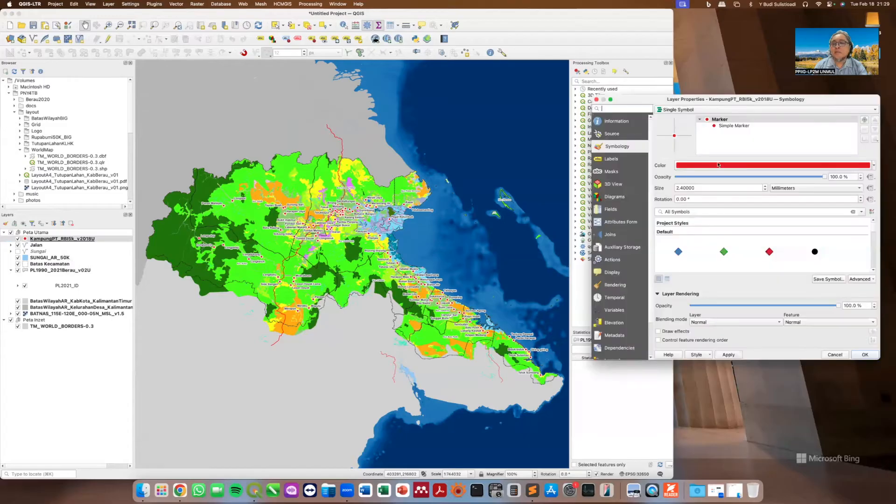
{"action": "left_click", "coordinate": [732, 126]}
{"action": "left_click", "coordinate": [703, 178]}
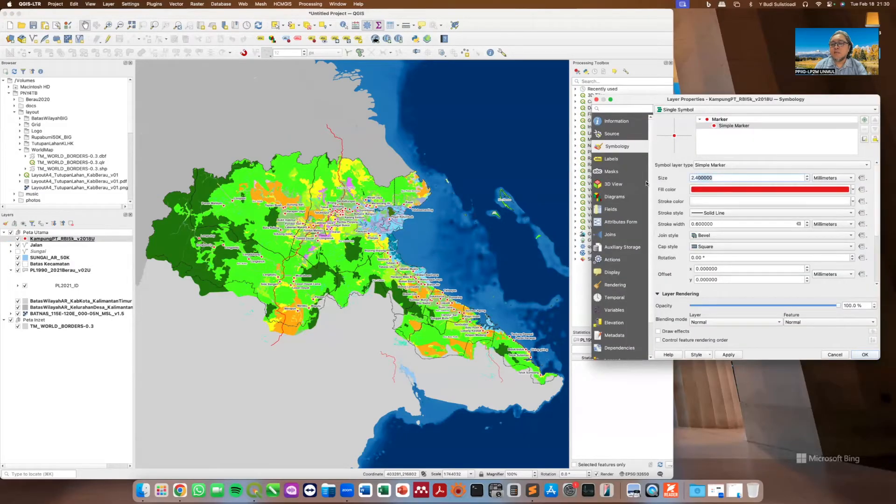
{"action": "left_click_drag", "start_coordinate": [698, 174], "coordinate": [680, 177]}
{"action": "type", "text": "1"}
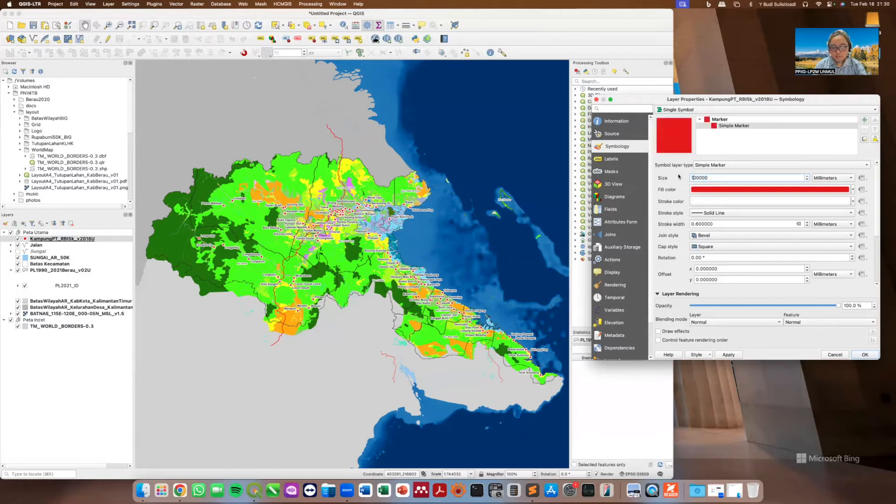
{"action": "type", "text": ".6"}
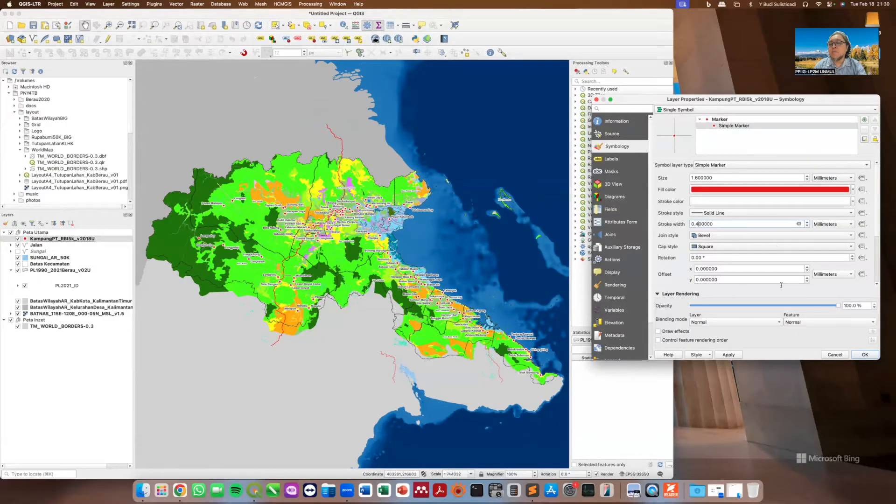
{"action": "left_click", "coordinate": [865, 355]}
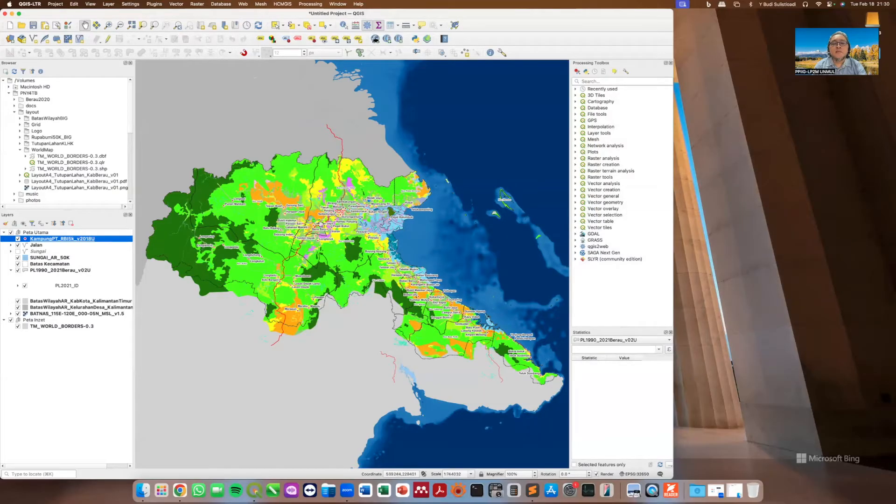
- Reduce the label text size of the KampungPT_RBI5k_v2018U layer and inspect the labels on the map
{"action": "double_click", "coordinate": [68, 239]}
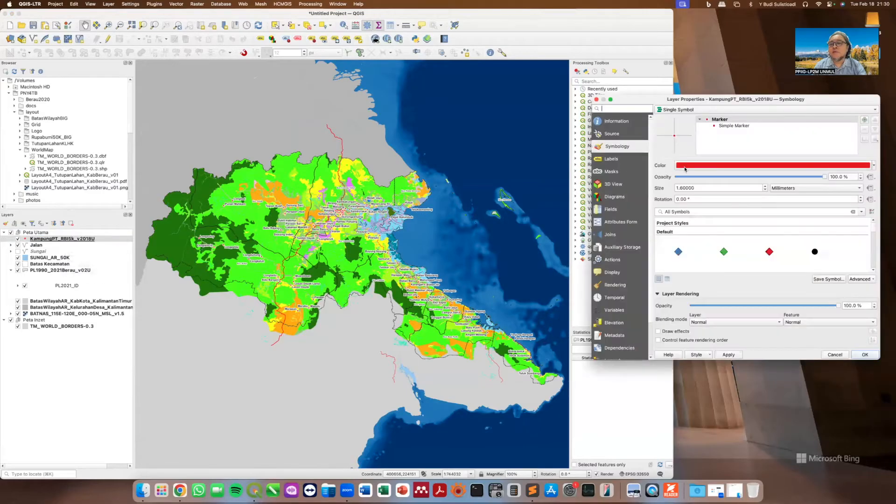
{"action": "left_click", "coordinate": [612, 159]}
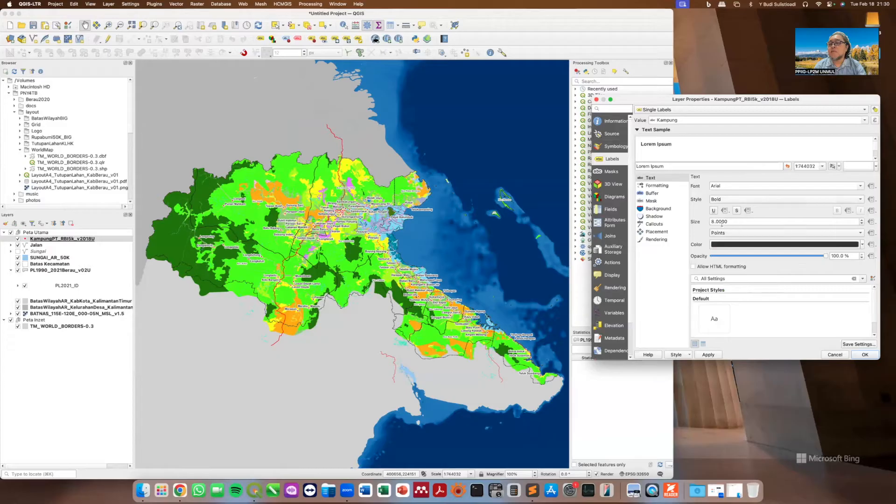
{"action": "left_click", "coordinate": [863, 224]}
{"action": "left_click", "coordinate": [862, 223]}
{"action": "left_click", "coordinate": [862, 223]}
{"action": "left_click", "coordinate": [862, 224]}
{"action": "left_click", "coordinate": [864, 355]}
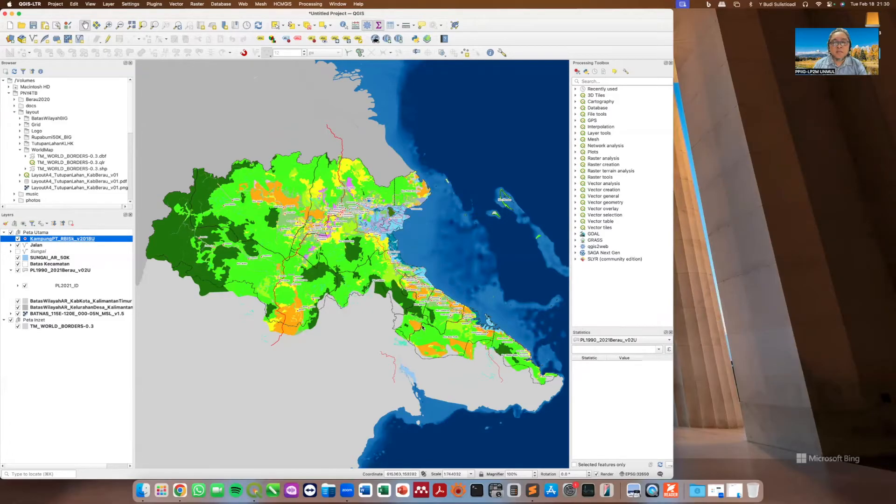
{"action": "left_click", "coordinate": [631, 326]}
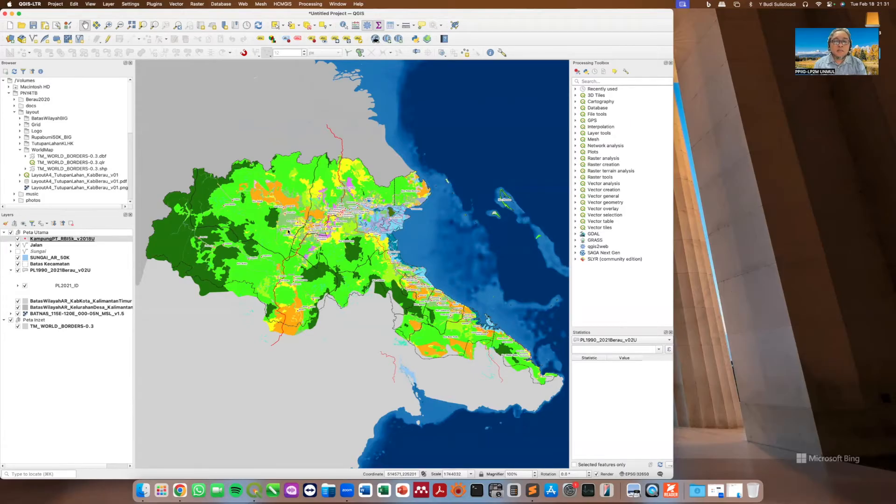
{"action": "scroll", "coordinate": [287, 233], "scroll_direction": "up", "scroll_amount": 1}
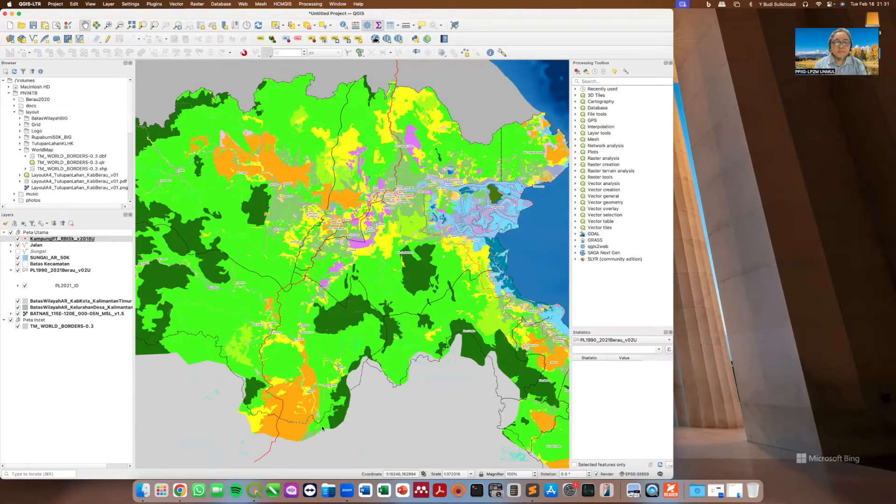
{"action": "scroll", "coordinate": [353, 430], "scroll_direction": "down", "scroll_amount": 1}
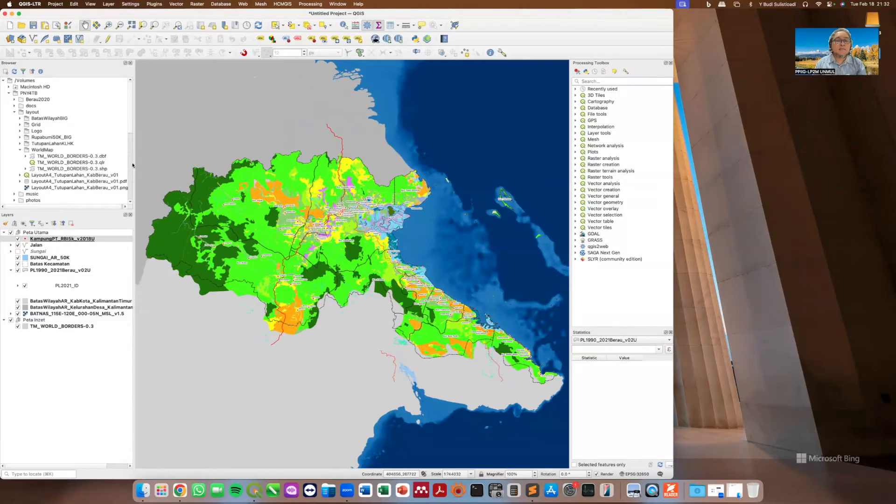
- Create a new print layout titled LayoutA4_TutupanLahan_KabBerau_v01
{"action": "left_click", "coordinate": [53, 4]}
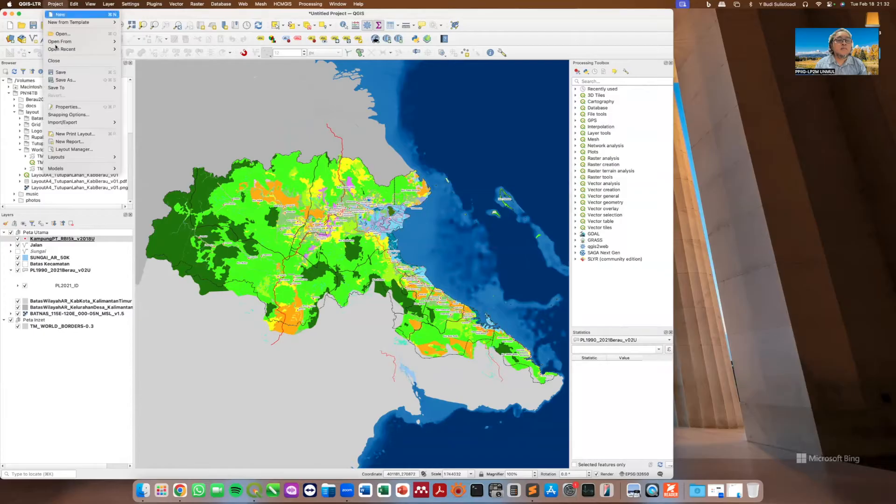
{"action": "left_click", "coordinate": [100, 134]}
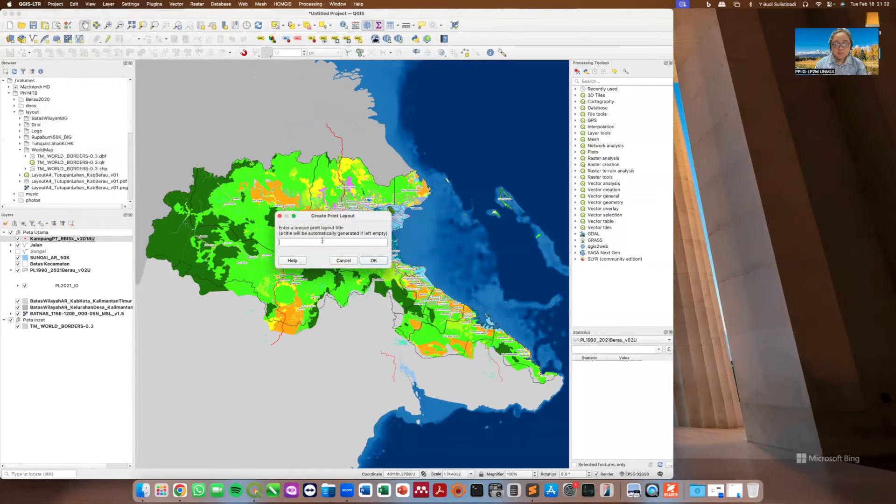
{"action": "type", "text": "Layout"}
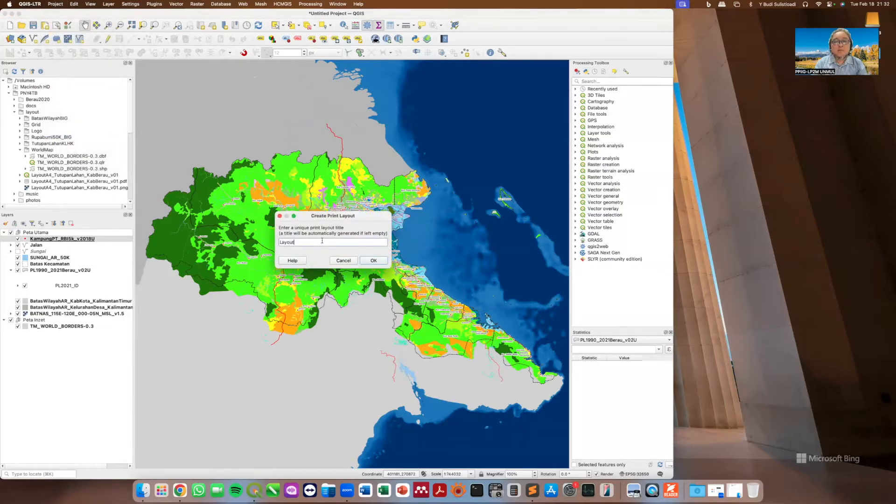
{"action": "type", "text": "A4_TutupanLahan"}
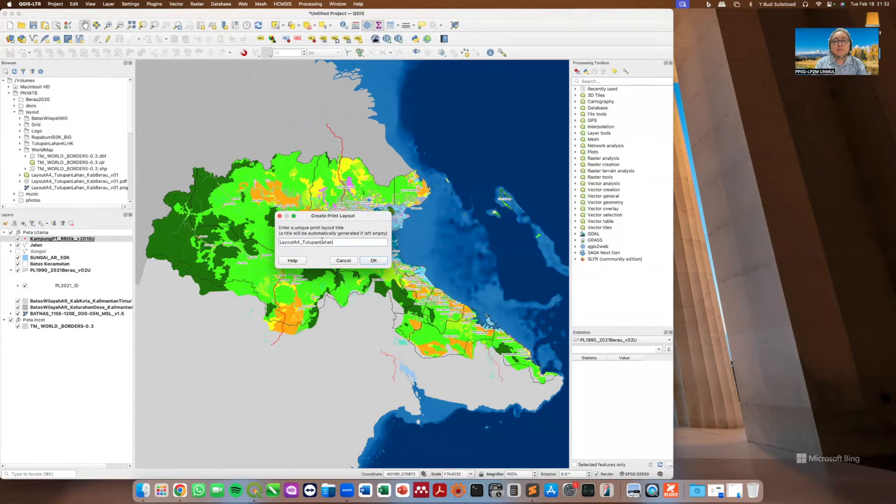
{"action": "type", "text": "_KabBerau_v01"}
{"action": "left_click", "coordinate": [374, 261]}
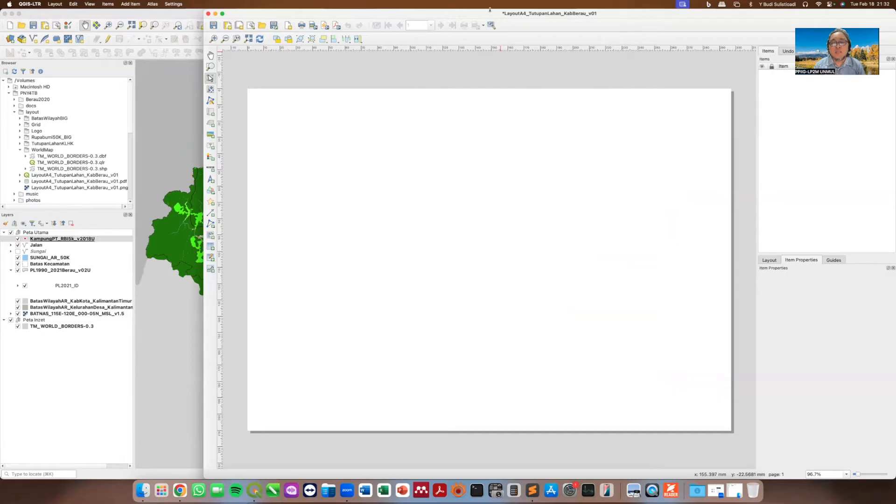
{"action": "left_click_drag", "start_coordinate": [490, 9], "coordinate": [502, 84]}
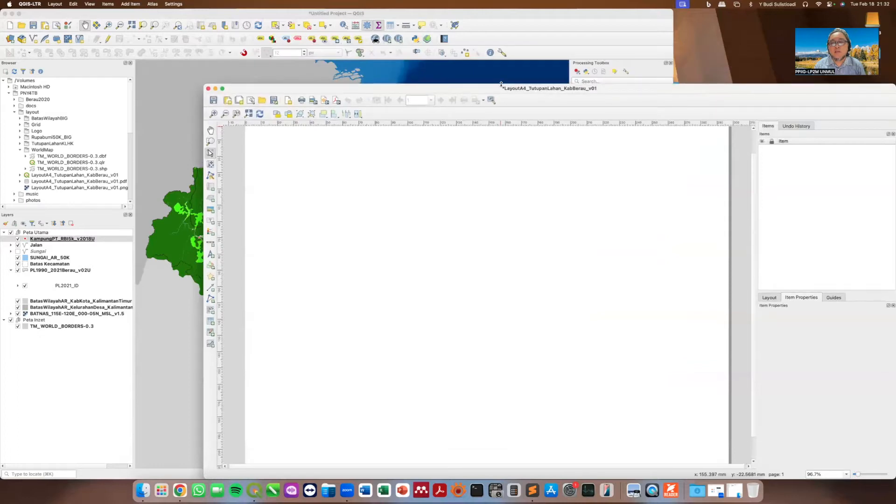
{"action": "double_click", "coordinate": [444, 87]}
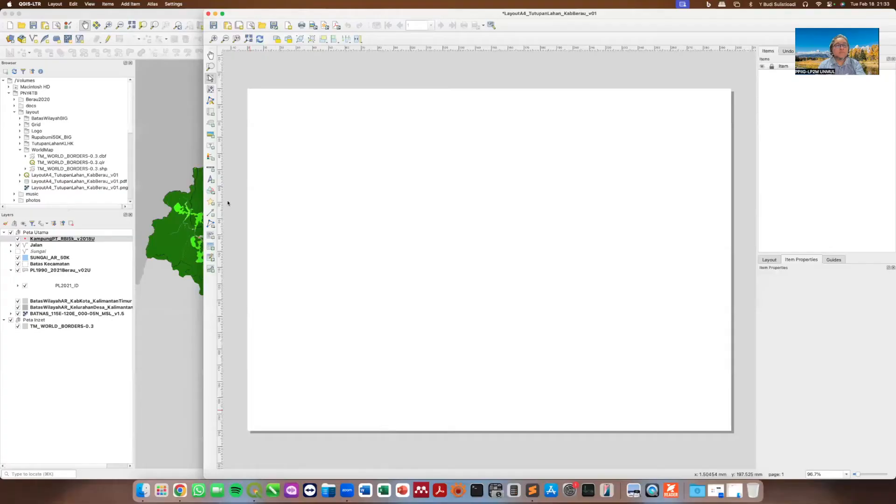
{"action": "left_click", "coordinate": [131, 4]}
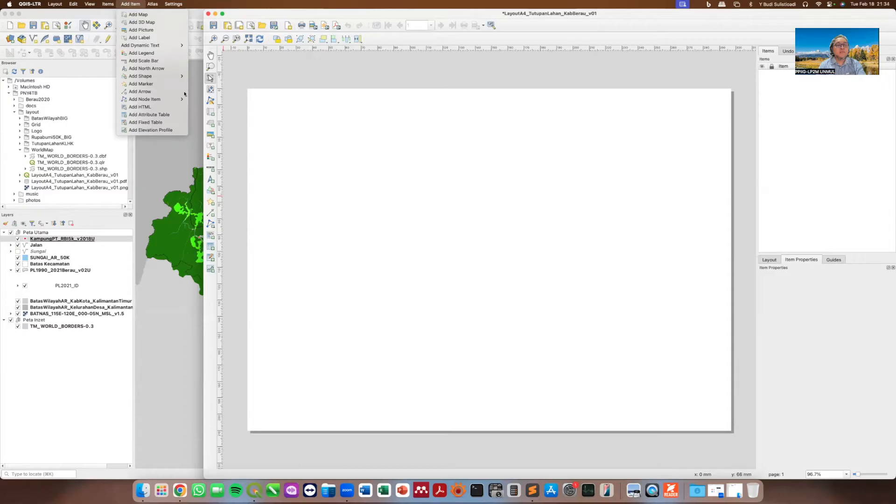
{"action": "mouse_move", "coordinate": [178, 78]}
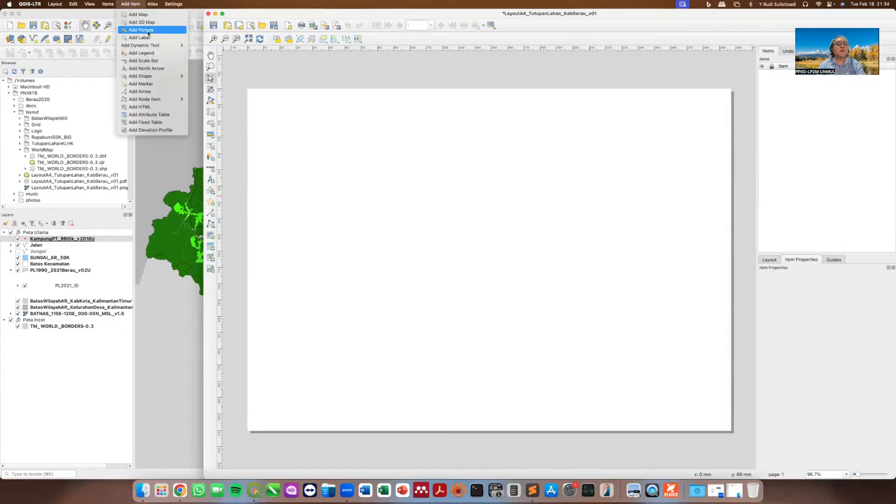
{"action": "mouse_move", "coordinate": [148, 44]}
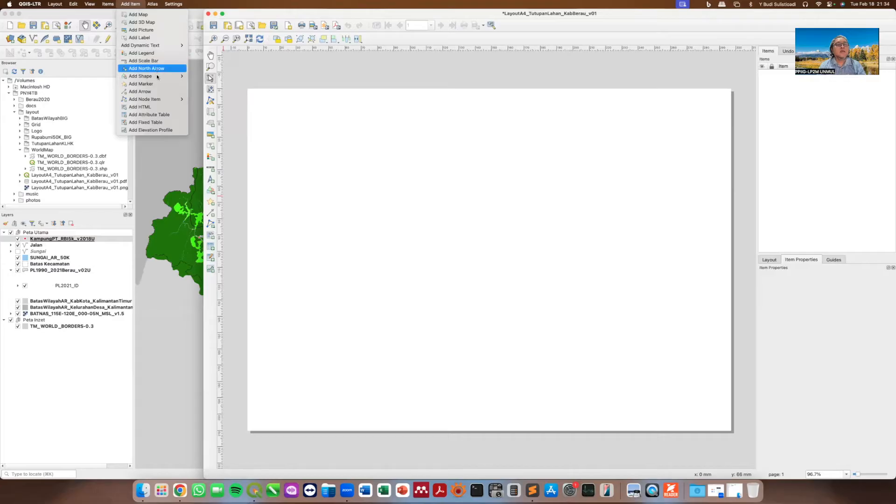
{"action": "mouse_move", "coordinate": [158, 78]}
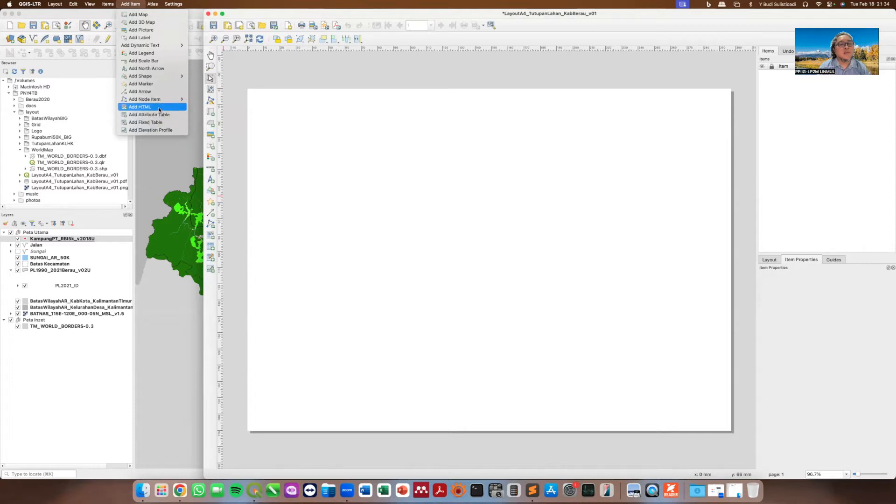
{"action": "left_click", "coordinate": [131, 5]}
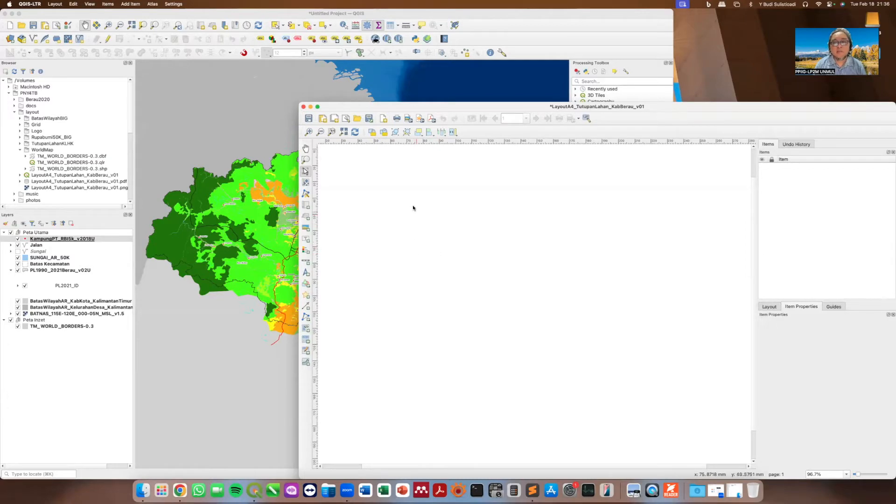
- Open the layout page's properties to check its paper size and orientation
{"action": "left_click", "coordinate": [344, 131]}
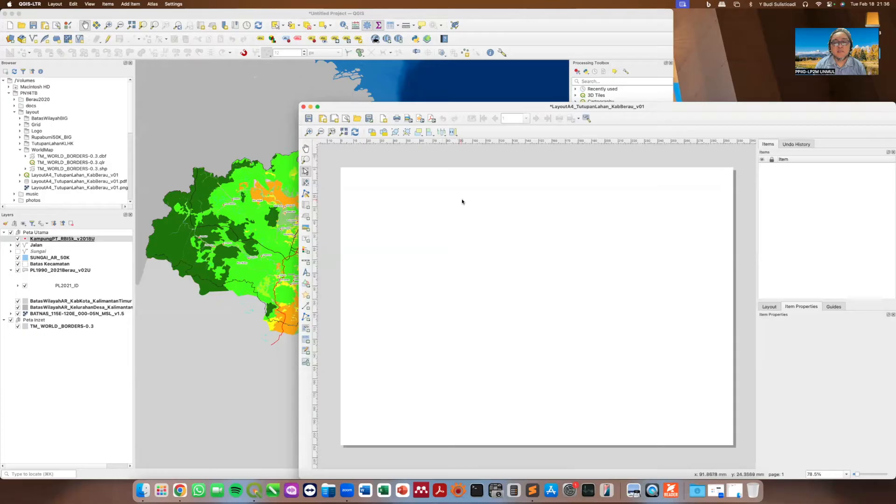
{"action": "right_click", "coordinate": [448, 203]}
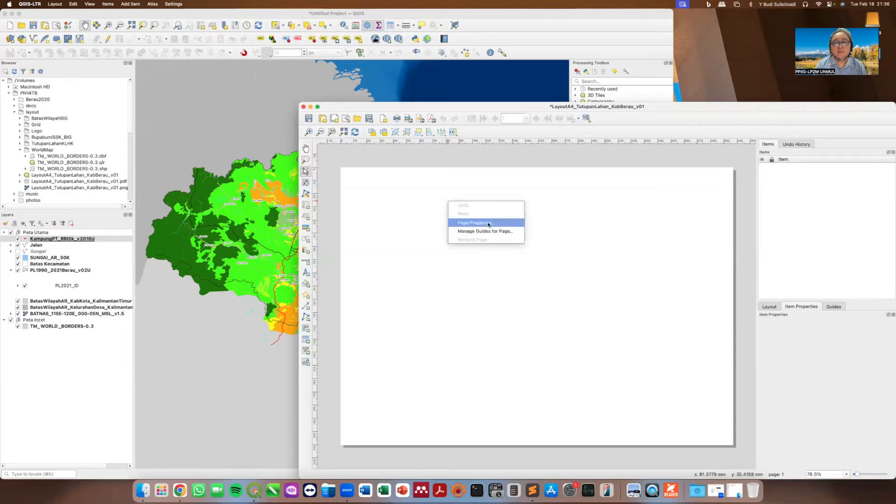
{"action": "right_click", "coordinate": [459, 177]}
{"action": "right_click", "coordinate": [460, 180]}
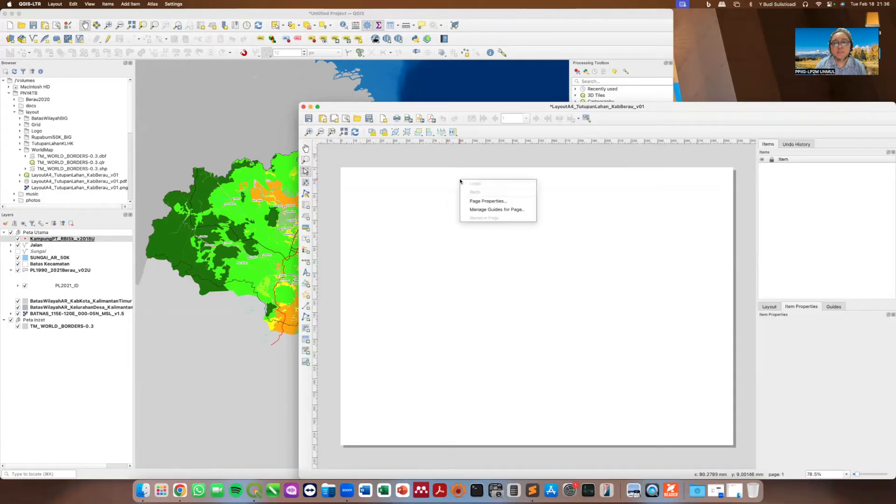
{"action": "left_click", "coordinate": [486, 201]}
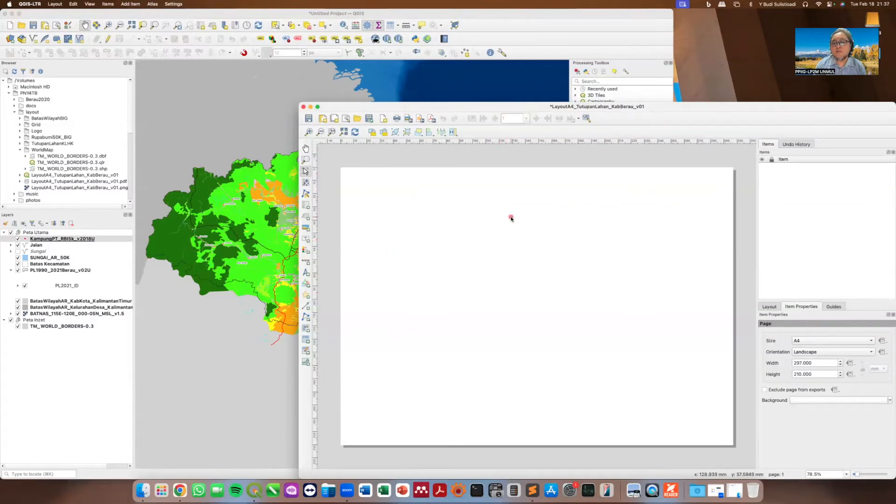
- Add two horizontal guides to page 1 of the layout, at 10 mm and 200 mm
{"action": "left_click", "coordinate": [836, 307]}
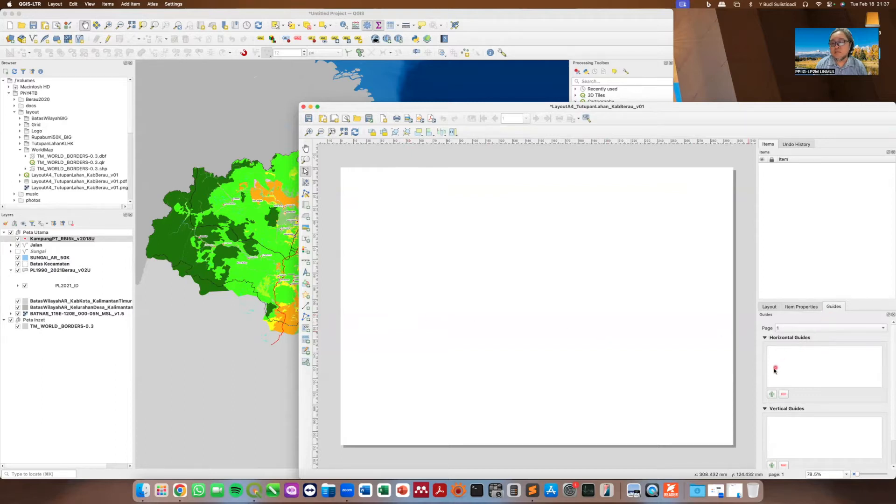
{"action": "left_click", "coordinate": [773, 395]}
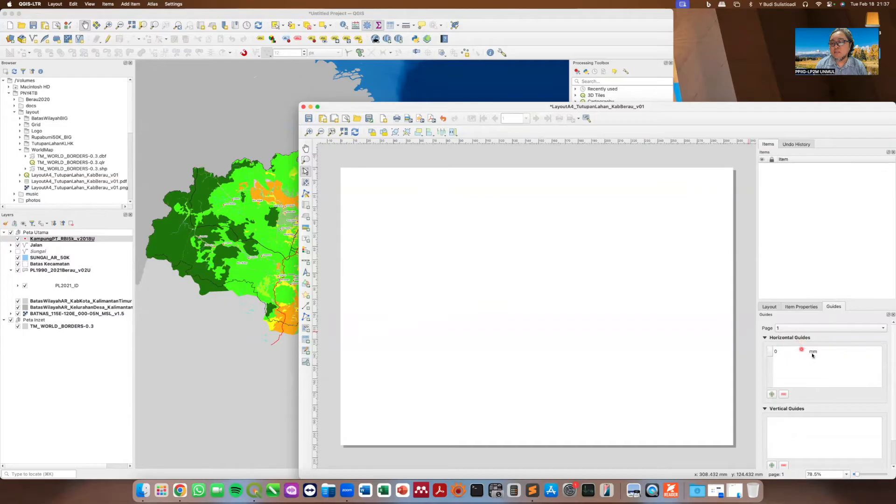
{"action": "double_click", "coordinate": [789, 350]}
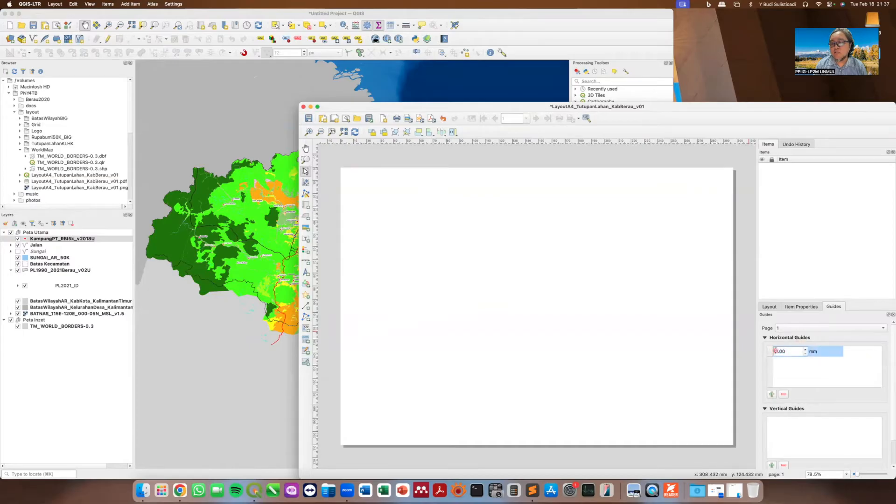
{"action": "type", "text": "1"}
{"action": "key", "text": "Return"}
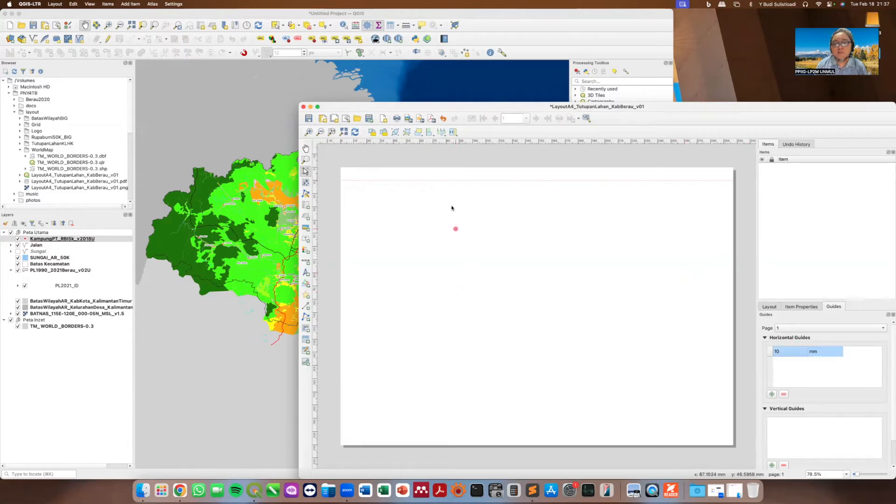
{"action": "left_click", "coordinate": [772, 394]}
{"action": "double_click", "coordinate": [777, 351]}
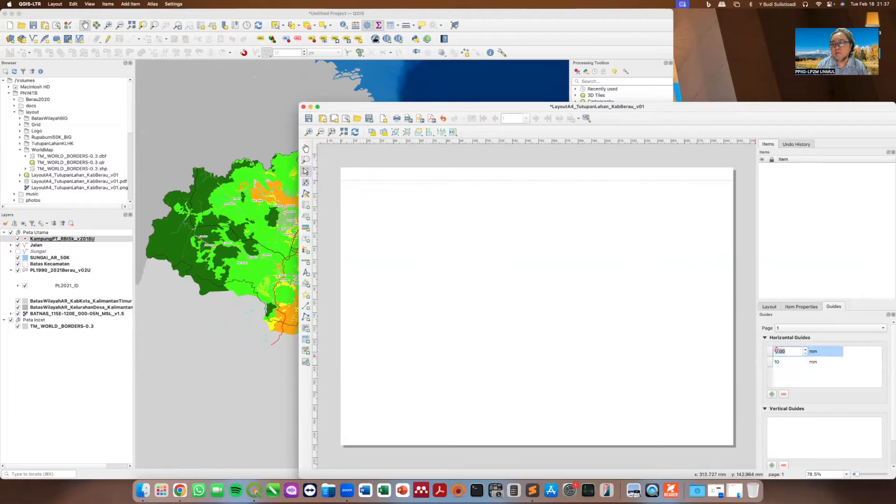
{"action": "type", "text": "200.00"}
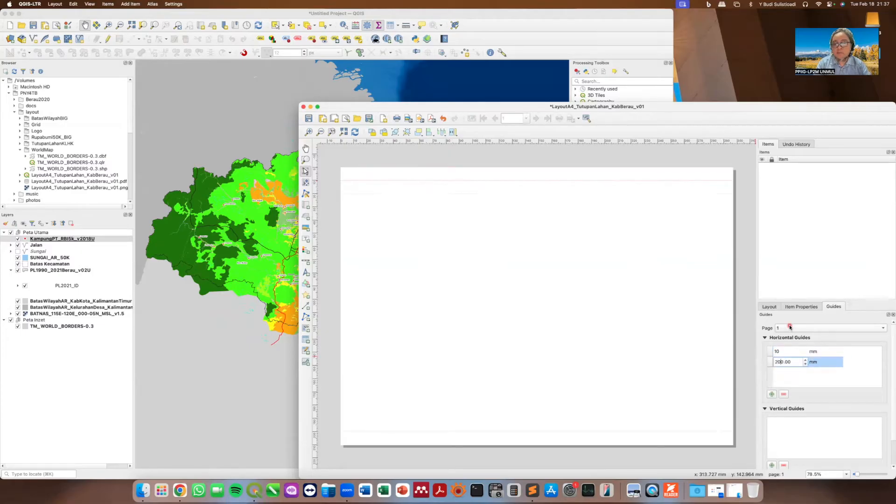
- Add two vertical guides to page 1 of the layout, at 10 mm and 287 mm
{"action": "key", "text": "Return"}
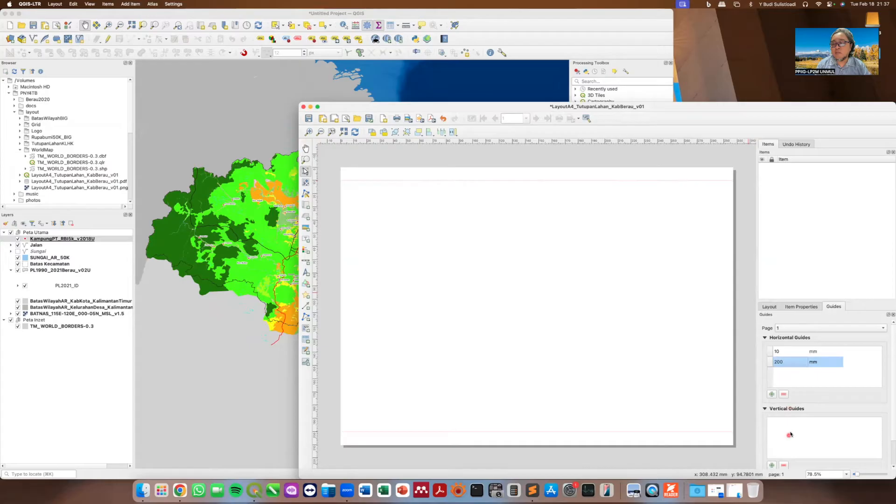
{"action": "left_click_drag", "start_coordinate": [845, 301], "coordinate": [846, 271]}
{"action": "left_click", "coordinate": [772, 437]}
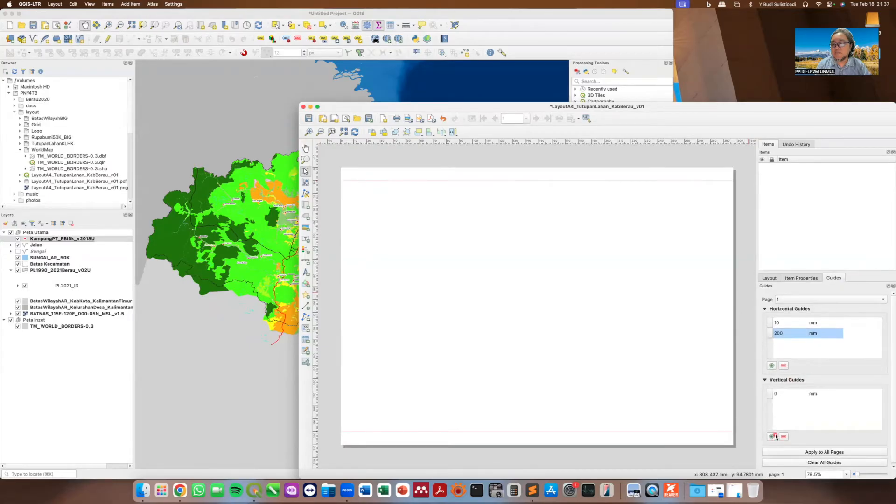
{"action": "double_click", "coordinate": [794, 396]}
{"action": "type", "text": "10"}
{"action": "key", "text": "Return"}
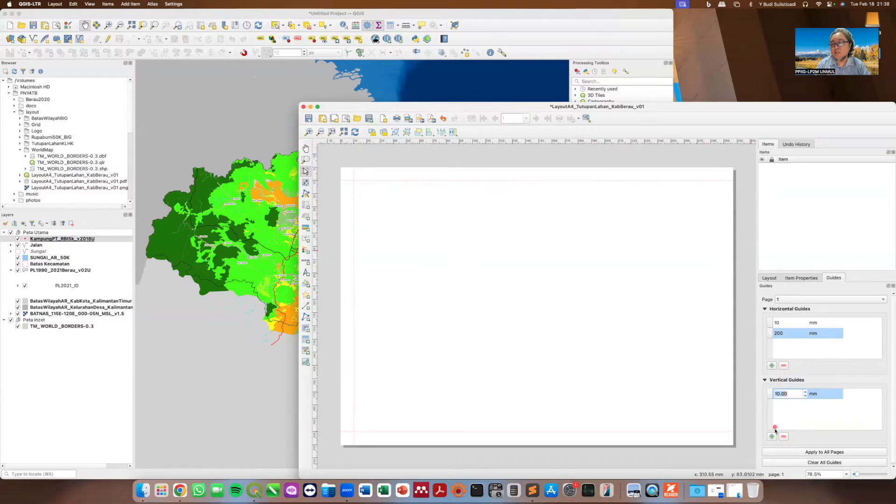
{"action": "left_click", "coordinate": [771, 437]}
{"action": "double_click", "coordinate": [784, 394]}
{"action": "type", "text": "287.00"}
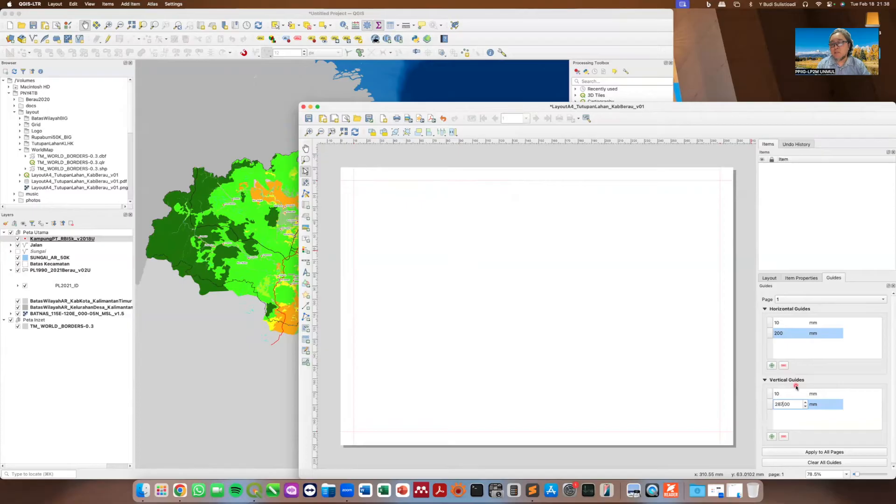
{"action": "left_click", "coordinate": [797, 387]}
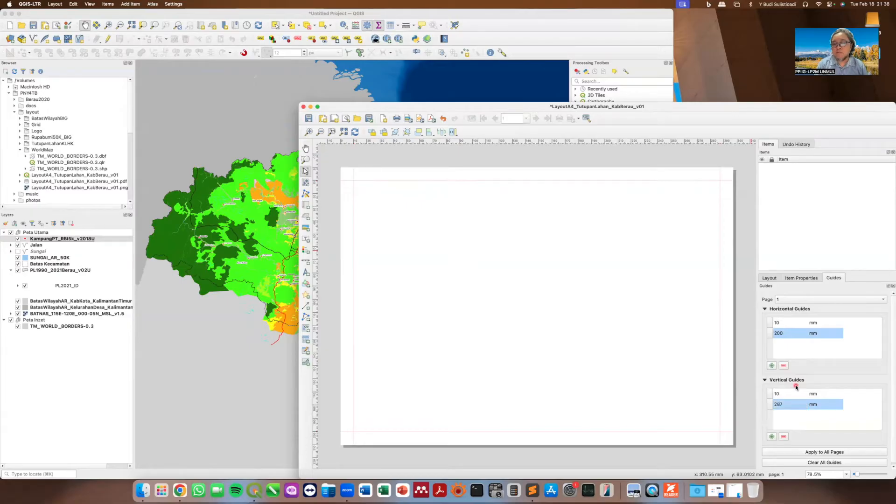
{"action": "left_click", "coordinate": [718, 279]}
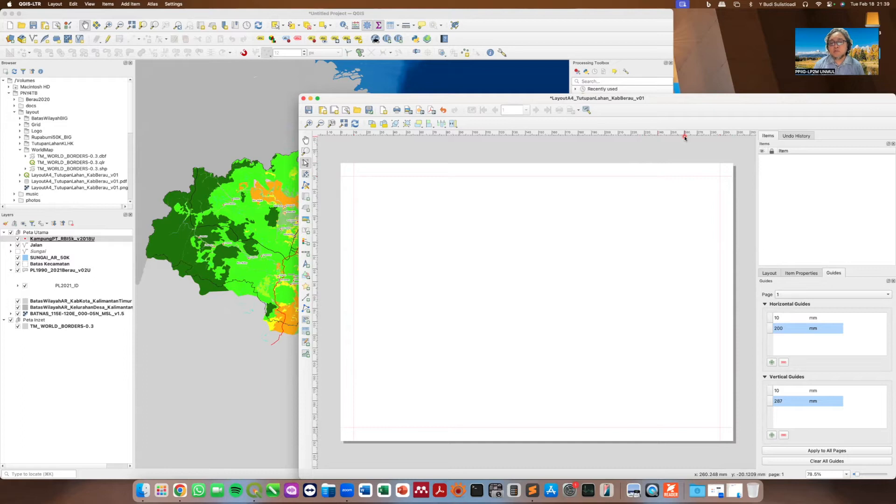
- Add a vertical guide at 220 mm to separate the main map area from the side column
{"action": "left_click_drag", "start_coordinate": [685, 137], "coordinate": [688, 168]}
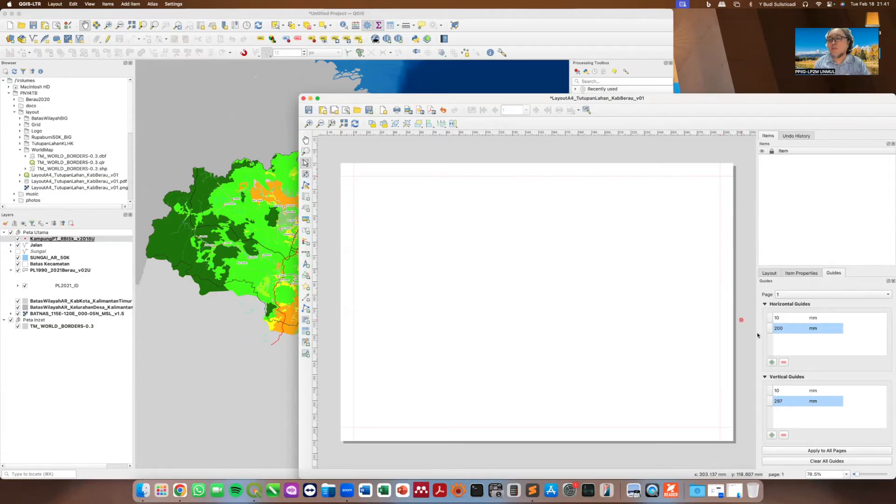
{"action": "left_click", "coordinate": [772, 435]}
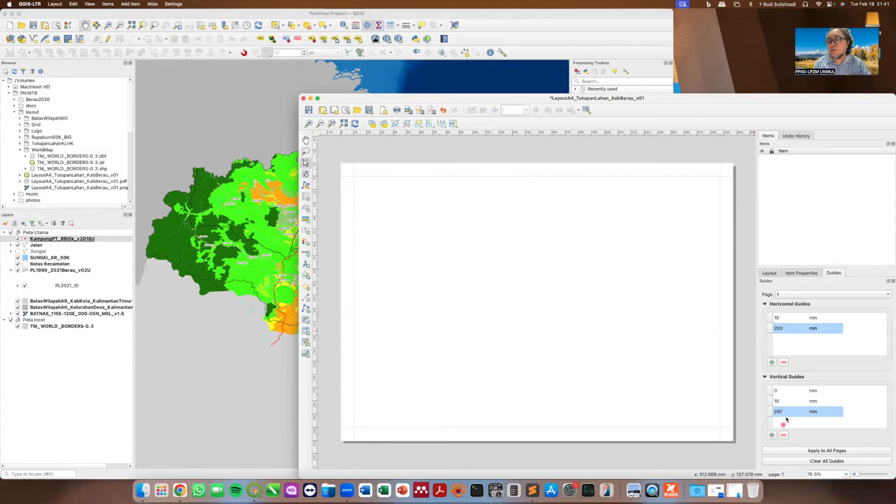
{"action": "double_click", "coordinate": [789, 390]}
{"action": "type", "text": "220"}
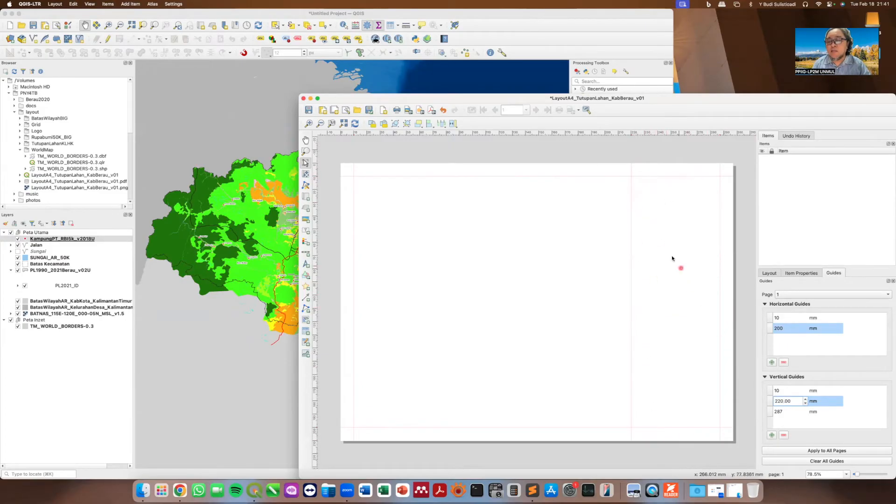
- Add another vertical guide to the page at 283 mm
{"action": "left_click", "coordinate": [773, 435]}
{"action": "left_click", "coordinate": [789, 388]}
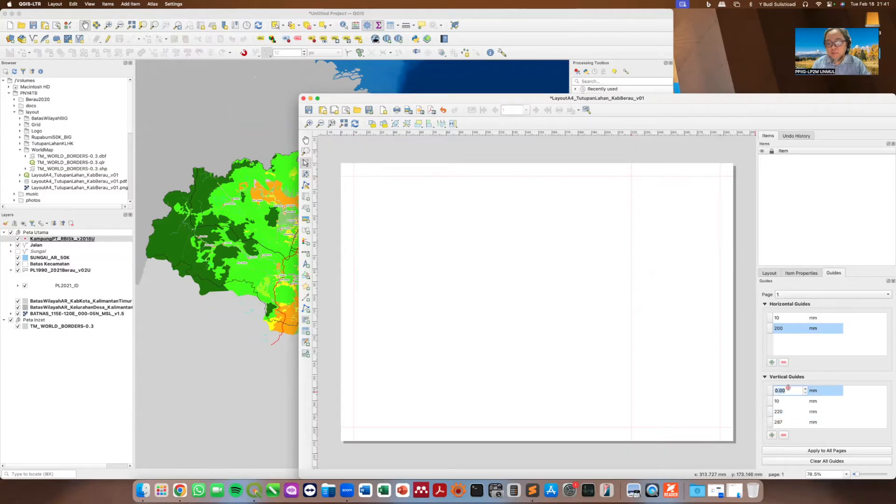
{"action": "type", "text": "283"}
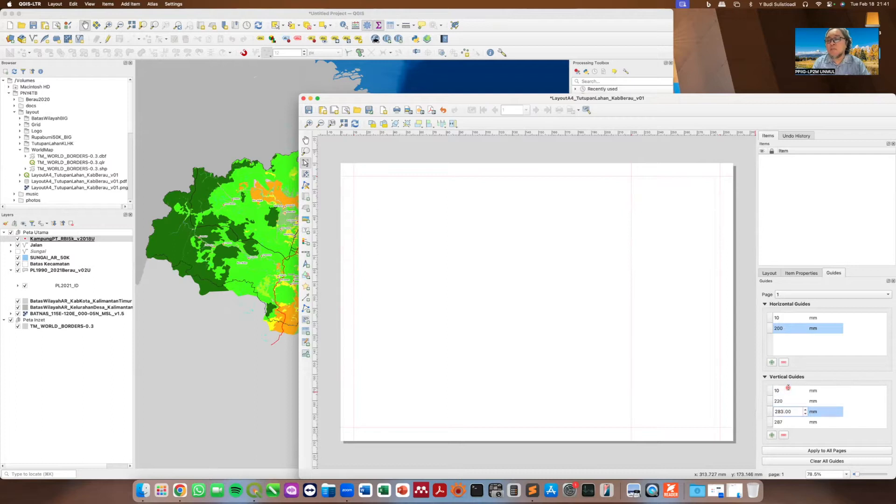
{"action": "key", "text": "Return"}
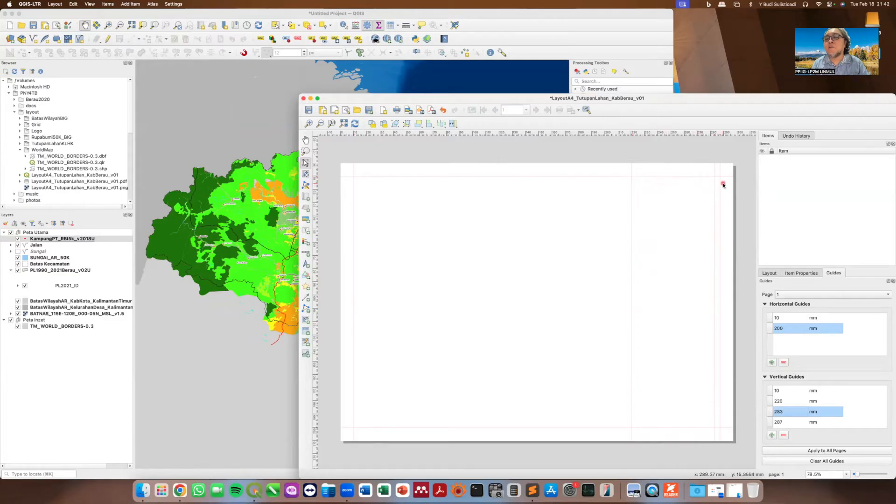
- Move the 283 mm vertical guide to 215 mm and readjust it to 210 mm
{"action": "double_click", "coordinate": [789, 413]}
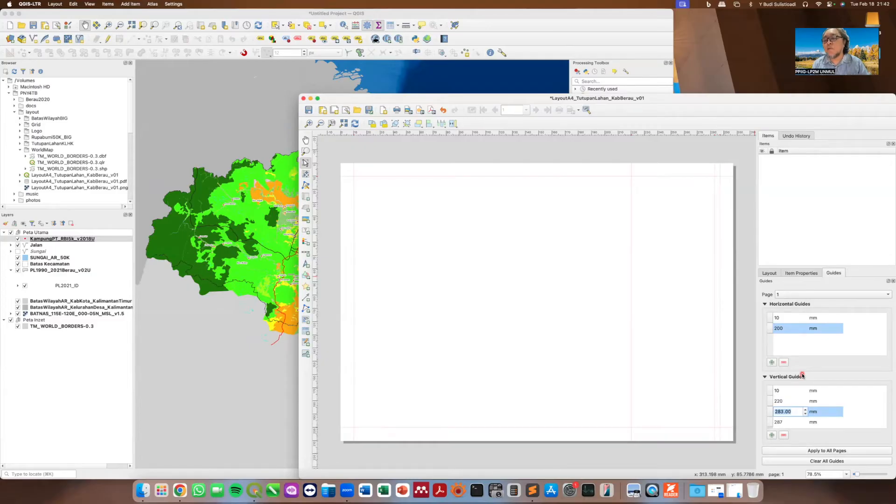
{"action": "key", "text": "Right"}
{"action": "key", "text": "Left"}
{"action": "key", "text": "shift+Right"}
{"action": "key", "text": "shift+Right"}
{"action": "type", "text": "1"}
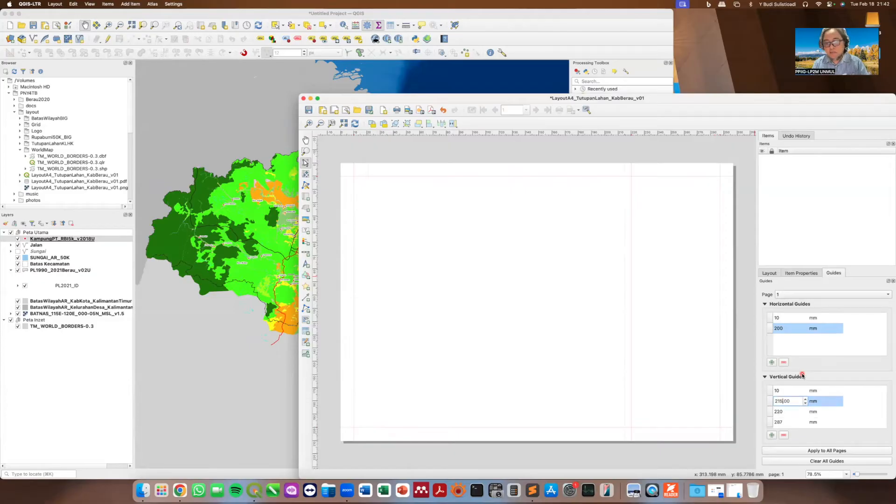
{"action": "type", "text": "5"}
{"action": "key", "text": "Return"}
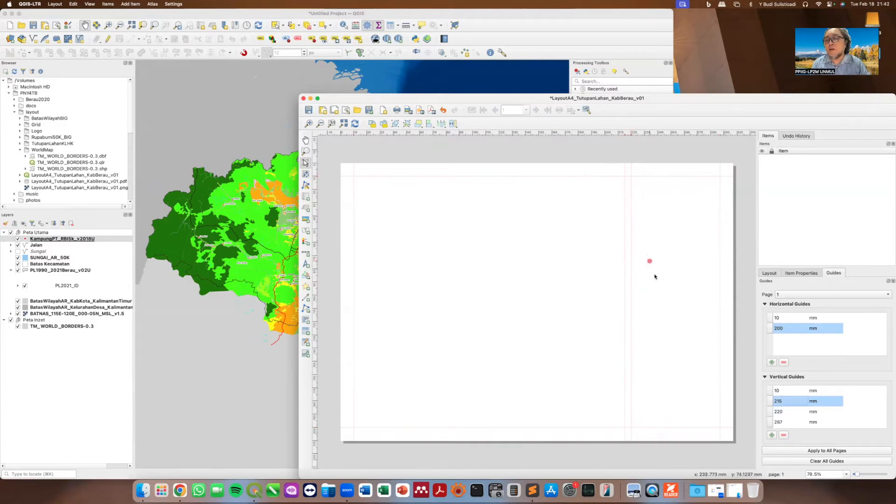
{"action": "double_click", "coordinate": [784, 401]}
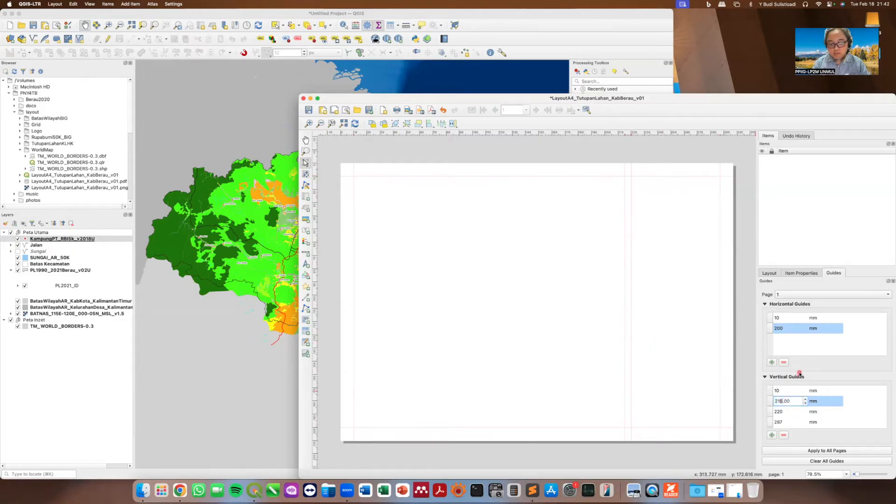
{"action": "key", "text": "Return"}
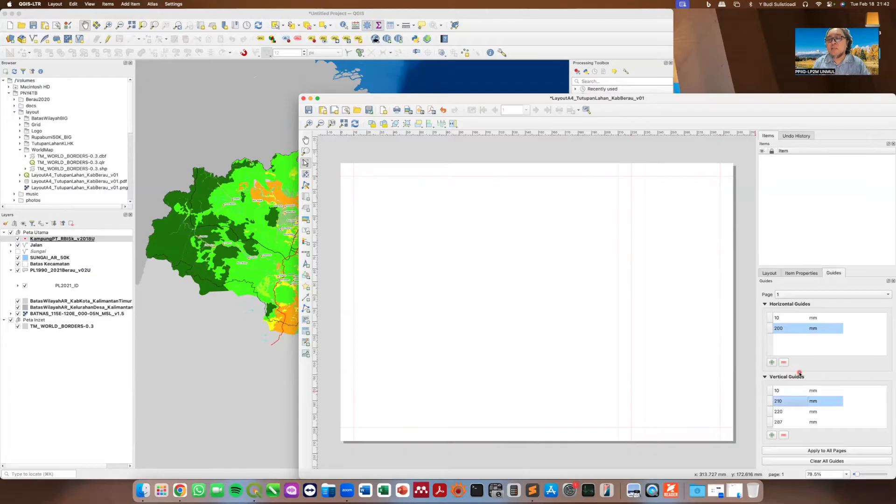
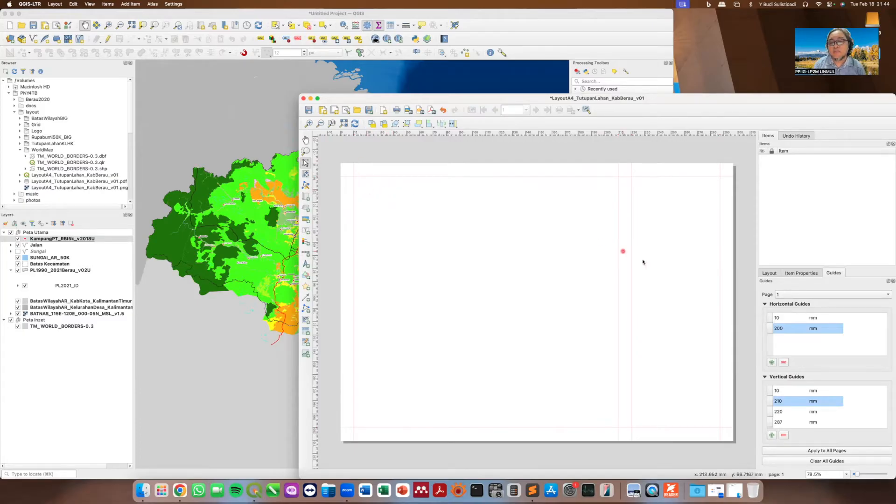
- Add one horizontal and one vertical guide, both at 15 mm, for the inner edge of the main map frame
{"action": "left_click", "coordinate": [772, 363]}
{"action": "double_click", "coordinate": [784, 318]}
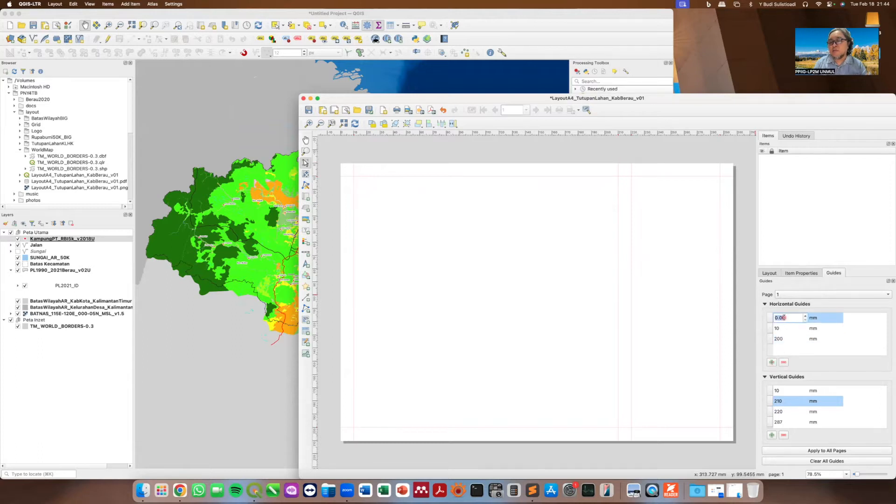
{"action": "type", "text": "15"}
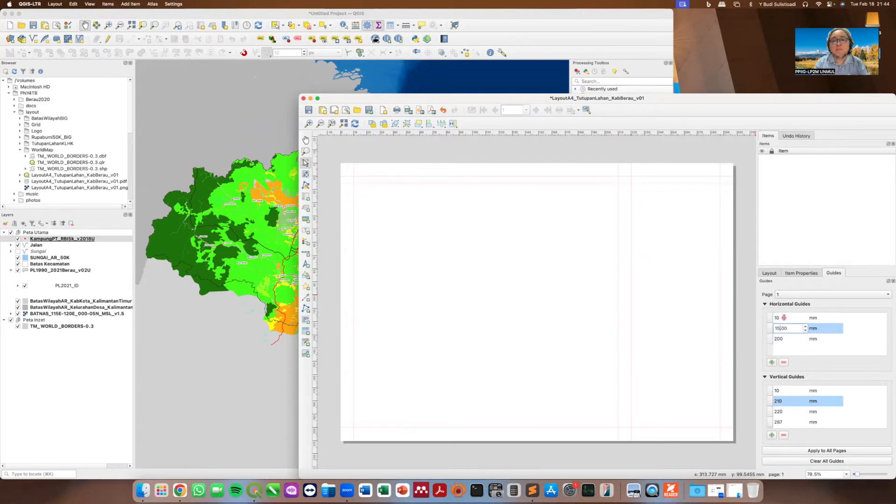
{"action": "key", "text": "Return"}
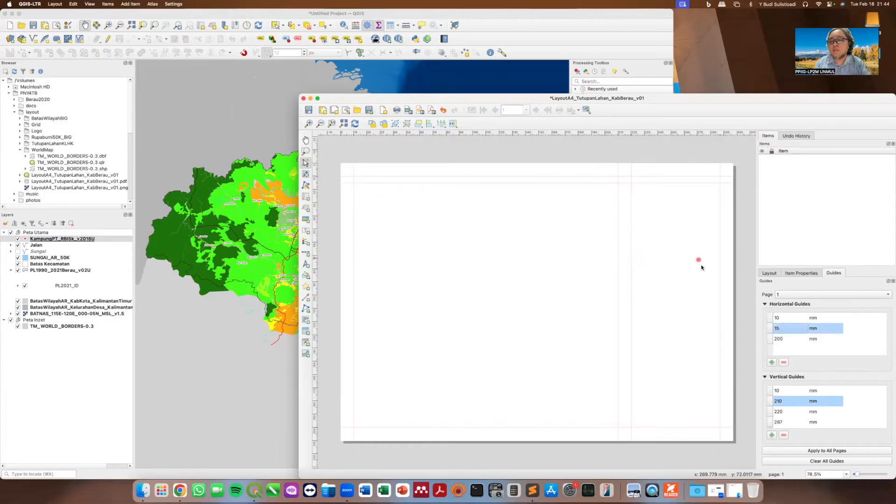
{"action": "left_click", "coordinate": [772, 435]}
{"action": "left_click", "coordinate": [789, 390]}
{"action": "left_click", "coordinate": [789, 391]}
{"action": "type", "text": "5"}
{"action": "key", "text": "Return"}
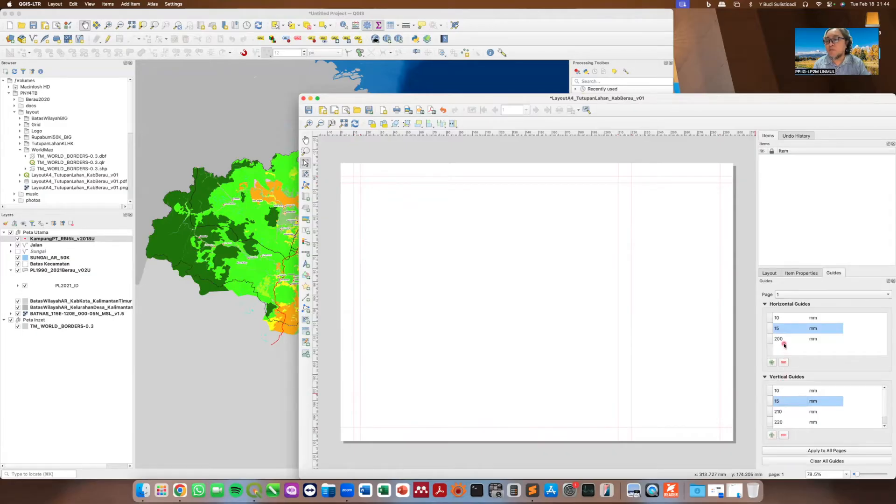
- Add a horizontal guide at 195 mm and a vertical guide at 205 mm to complete the inner map frame
{"action": "left_click", "coordinate": [771, 363]}
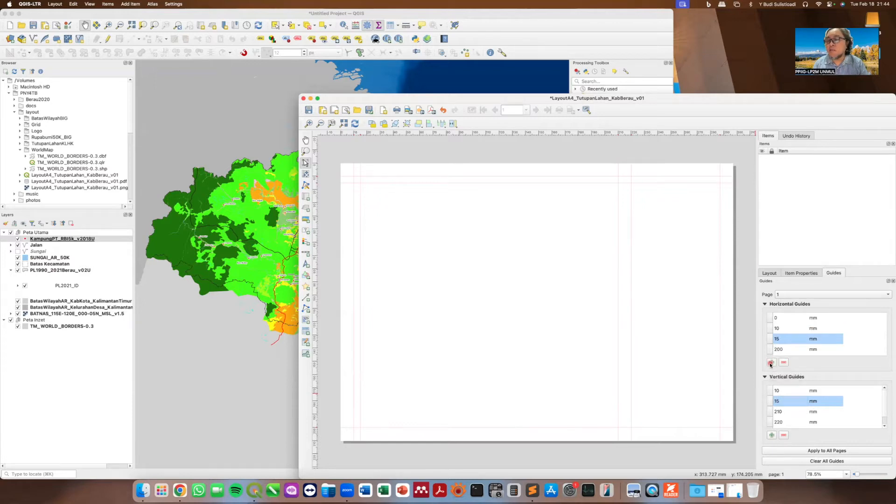
{"action": "double_click", "coordinate": [780, 318]}
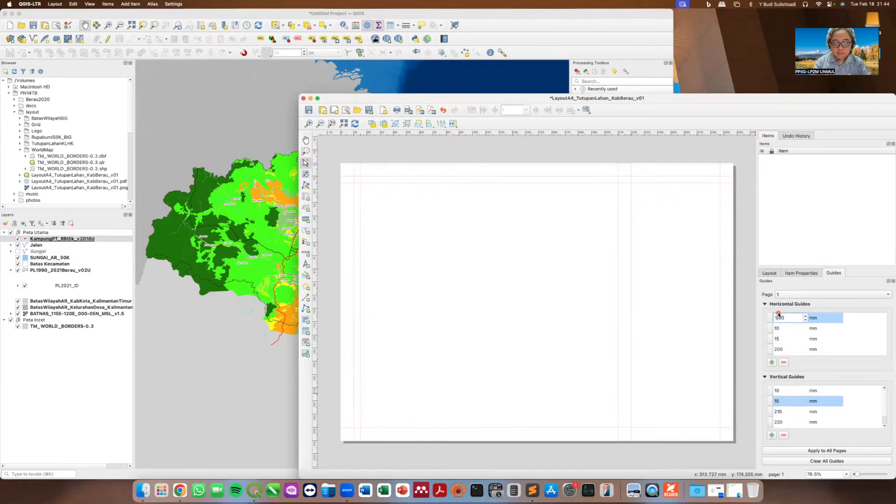
{"action": "type", "text": "195"}
{"action": "key", "text": "Return"}
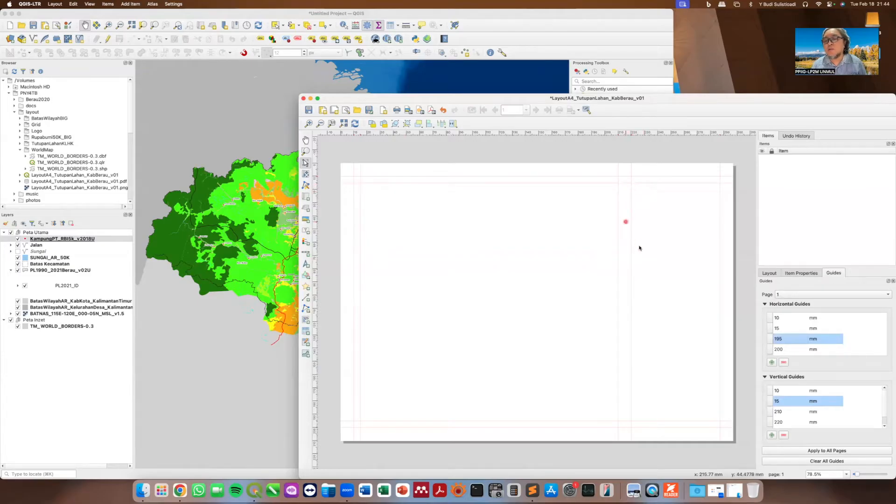
{"action": "left_click", "coordinate": [771, 435]}
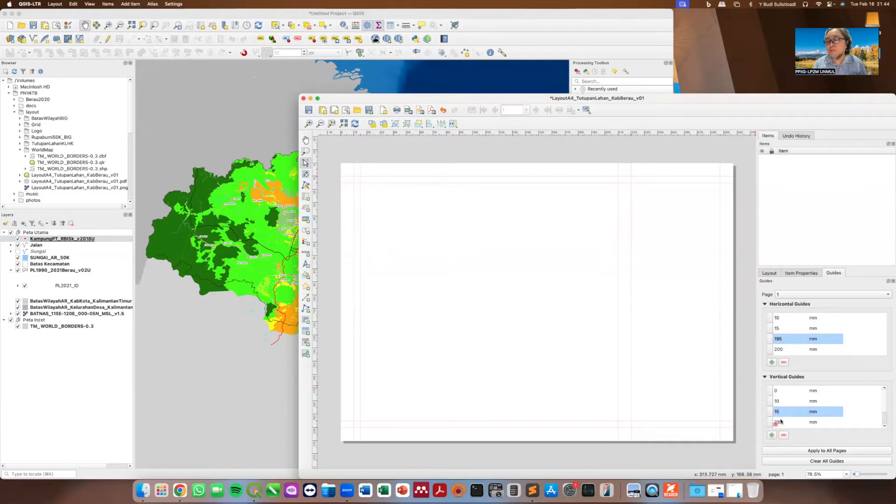
{"action": "double_click", "coordinate": [784, 391]}
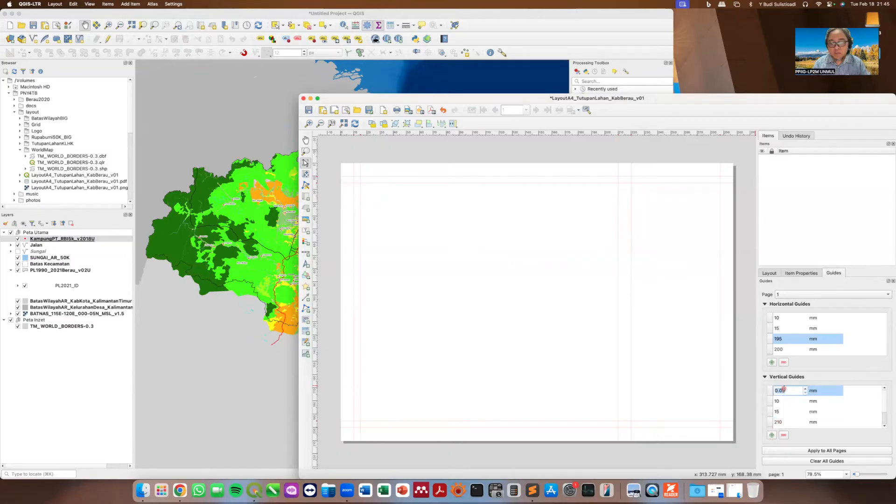
{"action": "type", "text": "205"}
{"action": "key", "text": "Return"}
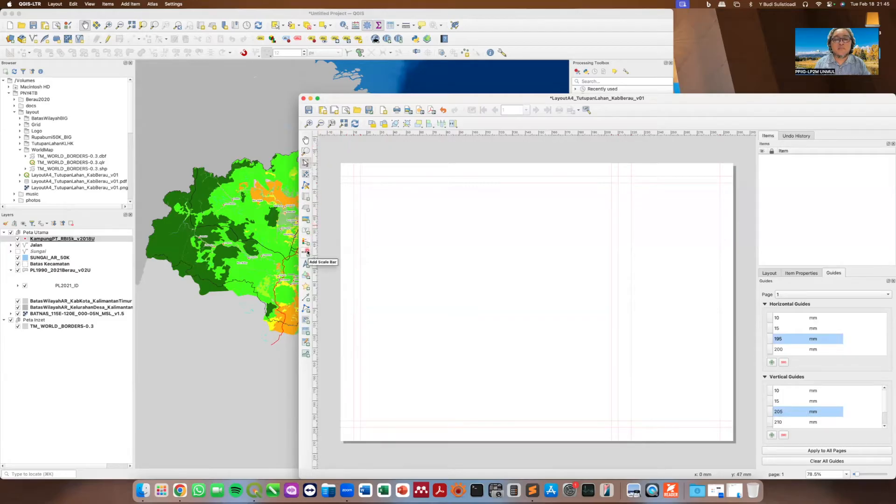
- Draw a 200 × 190 mm rectangle snapped to the main map area's outer guides and rename it Frame Peta Utama
{"action": "left_click", "coordinate": [306, 276]}
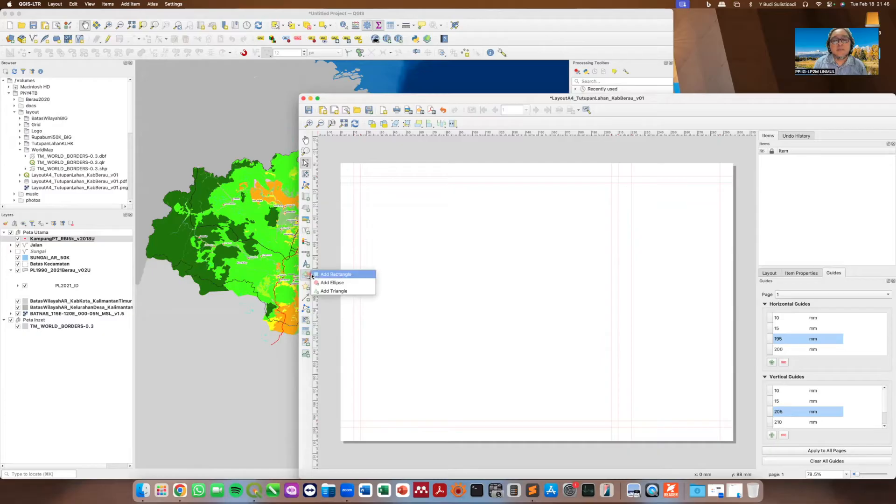
{"action": "left_click", "coordinate": [350, 275]}
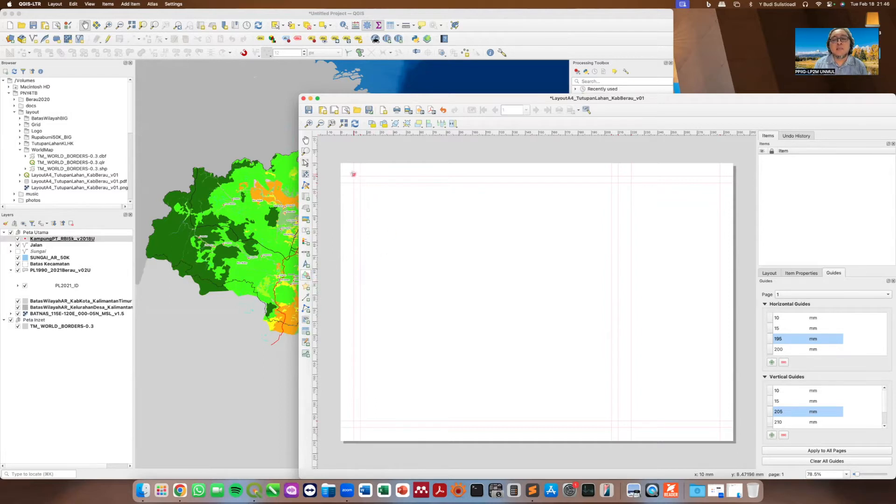
{"action": "left_click_drag", "start_coordinate": [353, 176], "coordinate": [617, 428]}
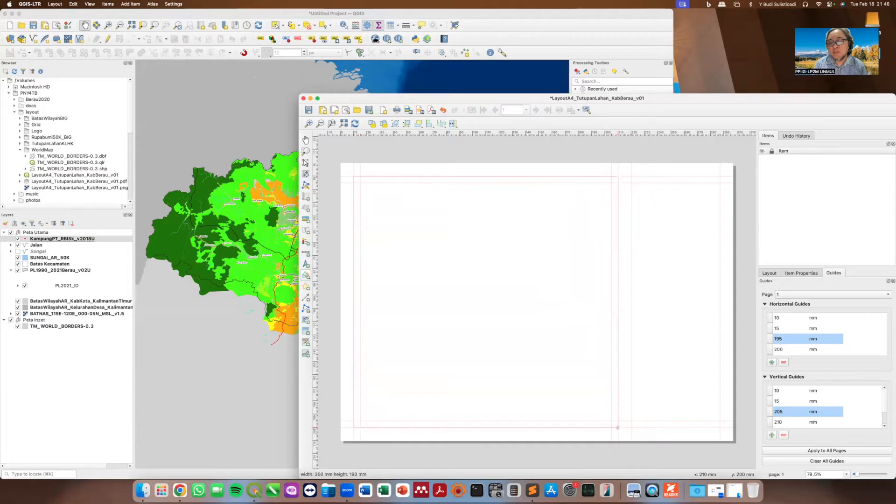
{"action": "left_click_drag", "start_coordinate": [618, 428], "coordinate": [617, 426]}
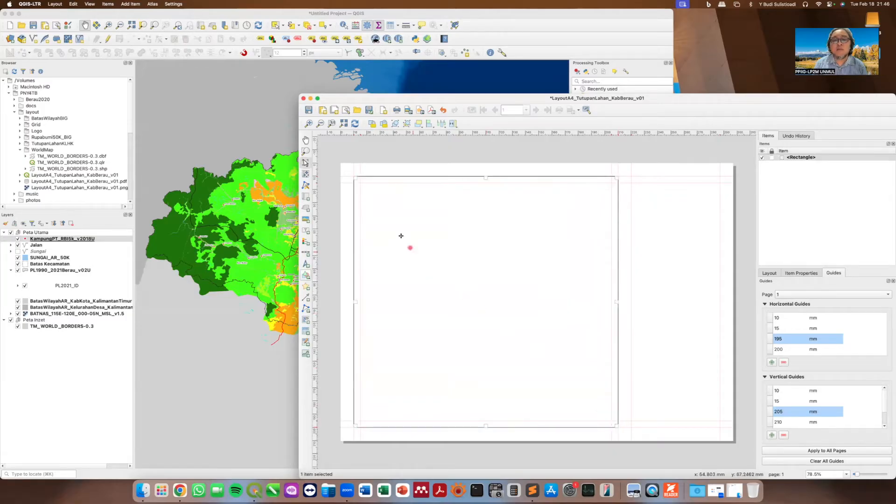
{"action": "mouse_move", "coordinate": [354, 178]}
{"action": "left_mouse_down"}
{"action": "mouse_move", "coordinate": [360, 186]}
{"action": "mouse_move", "coordinate": [354, 177]}
{"action": "left_mouse_up"}
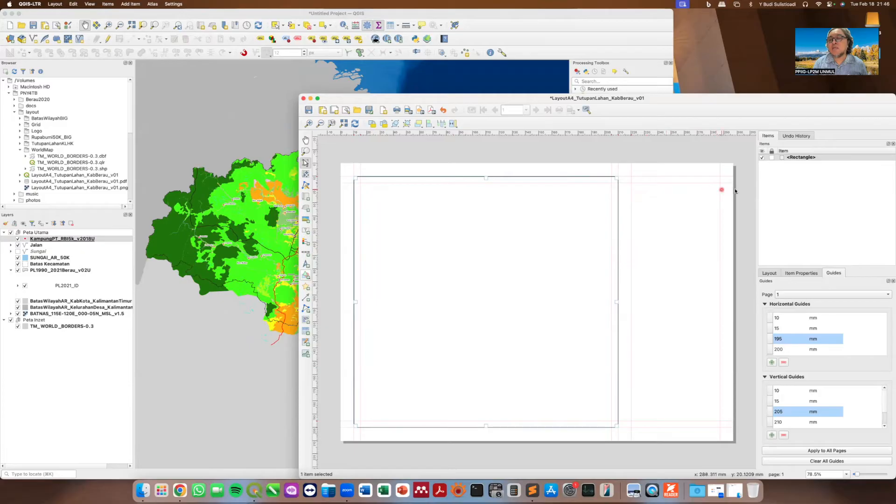
{"action": "double_click", "coordinate": [803, 157]}
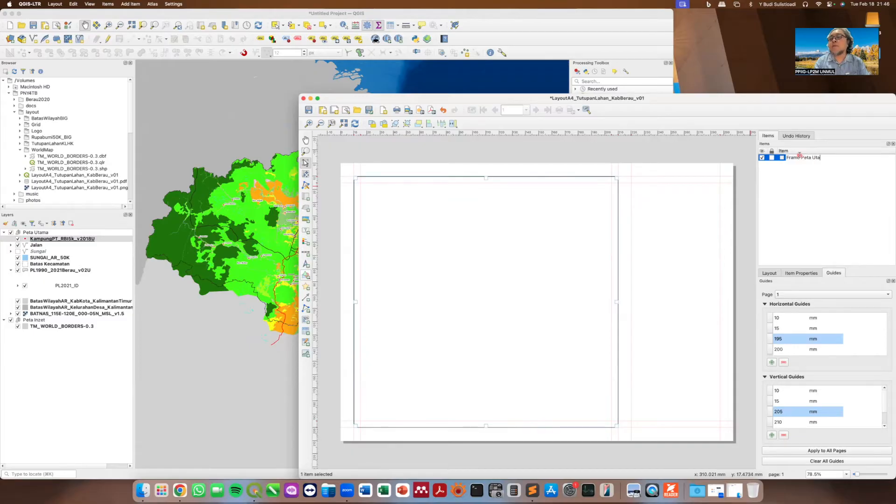
{"action": "key", "text": "Return"}
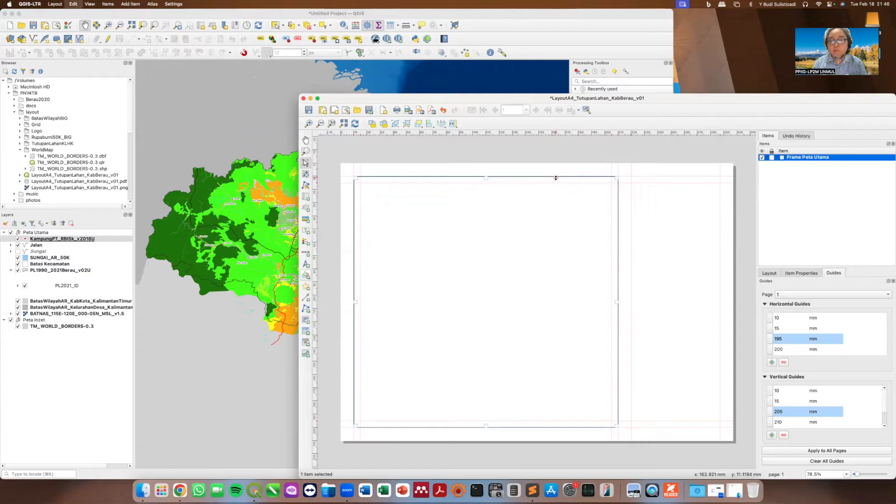
- Paste a copy of the main map frame and fit it to the guides of the narrow area beside the main frame
{"action": "key", "text": "ctrl+v"}
{"action": "left_click_drag", "start_coordinate": [673, 197], "coordinate": [576, 199]}
{"action": "left_click_drag", "start_coordinate": [456, 303], "coordinate": [664, 300]}
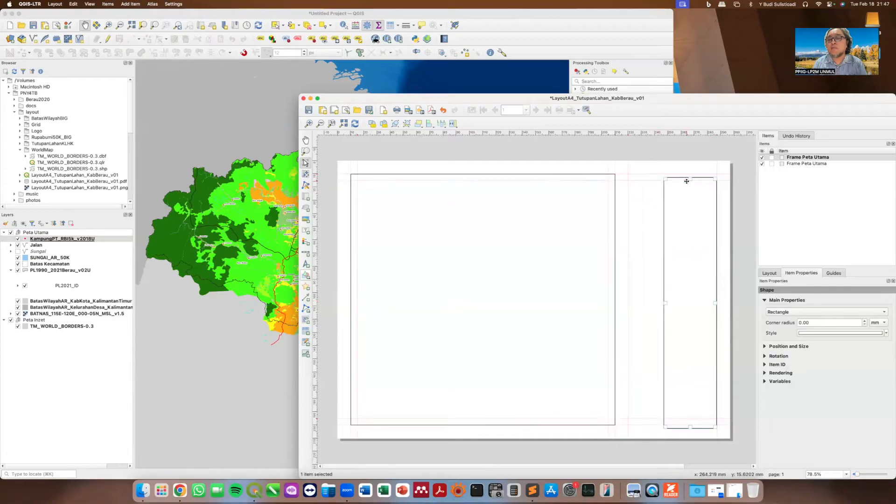
{"action": "left_click_drag", "start_coordinate": [672, 200], "coordinate": [653, 199]}
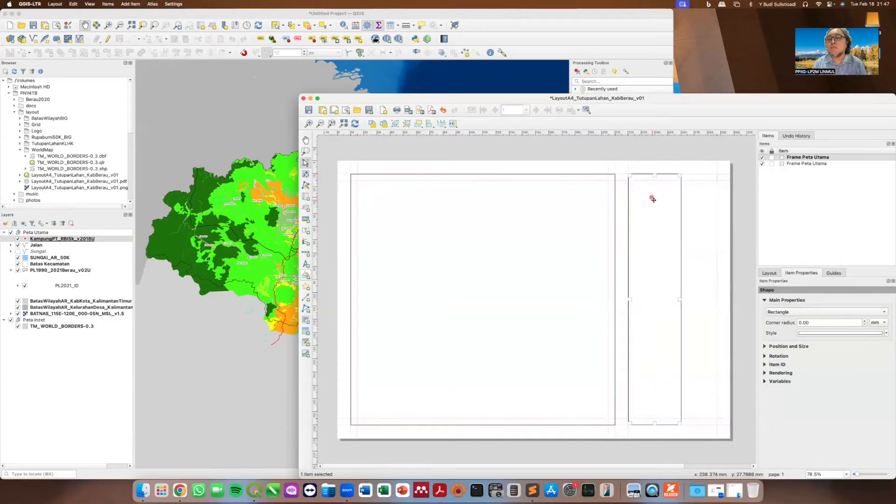
{"action": "left_click_drag", "start_coordinate": [681, 424], "coordinate": [716, 423]}
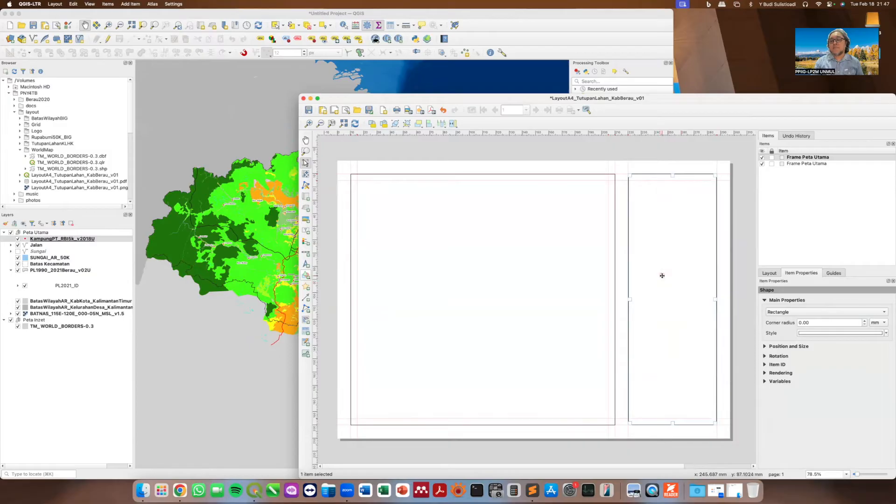
{"action": "left_click", "coordinate": [577, 162]}
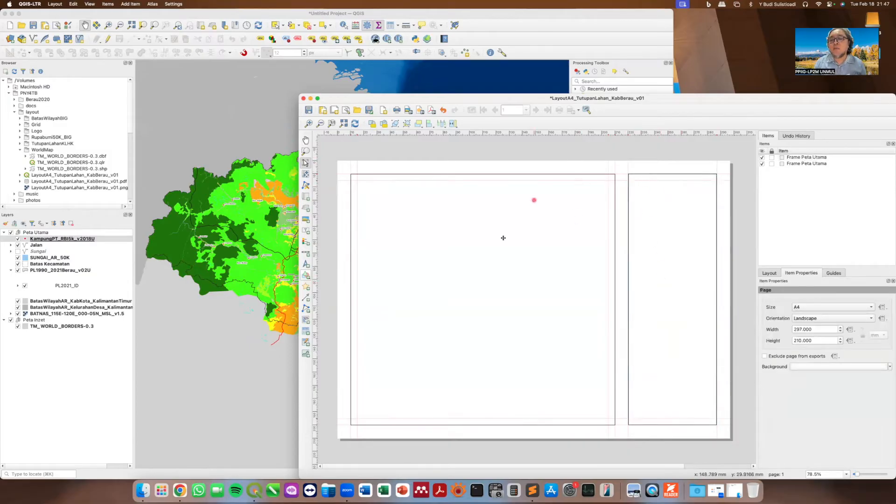
- Rename the copied frame item as Keterangan Peta
{"action": "double_click", "coordinate": [819, 158]}
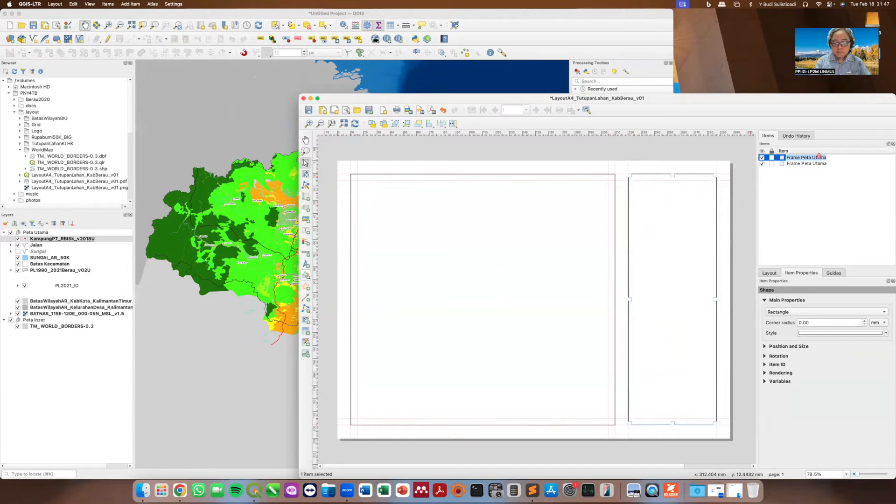
{"action": "type", "text": "Keter"}
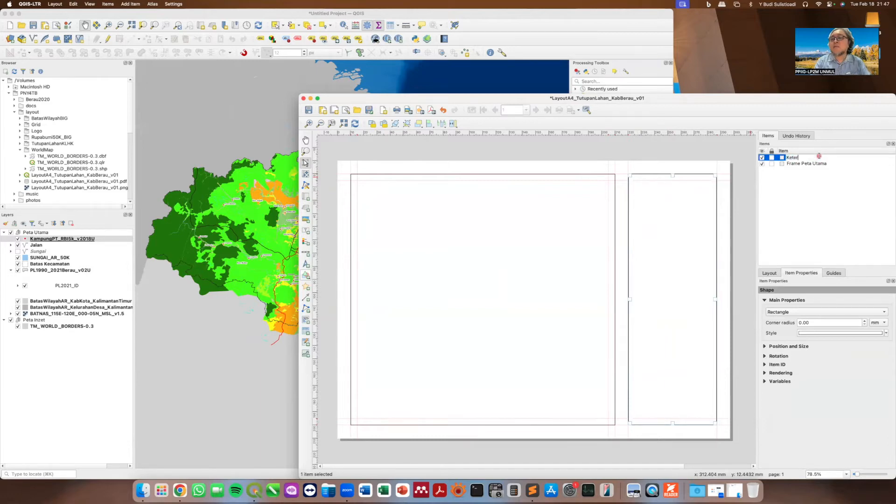
{"action": "type", "text": "angan Peta"}
{"action": "key", "text": "Return"}
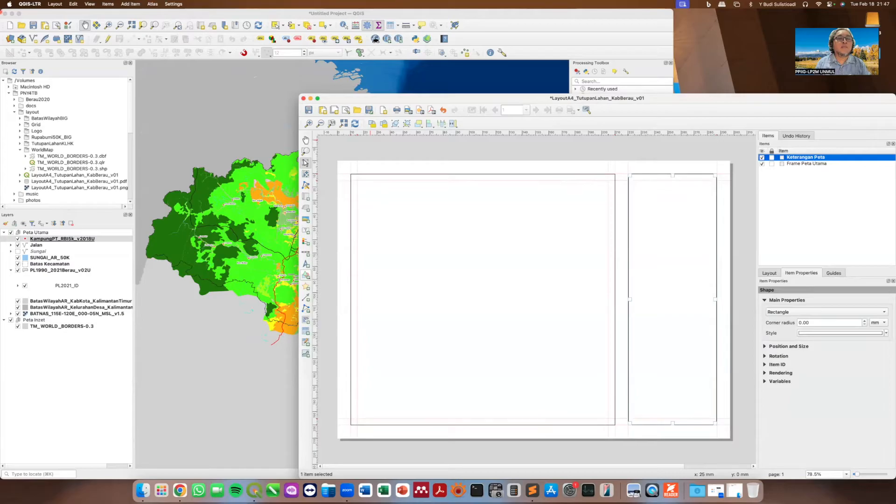
- Add a 190 × 180 mm map item snapped to the inner guides of the main map frame
{"action": "left_click", "coordinate": [145, 4]}
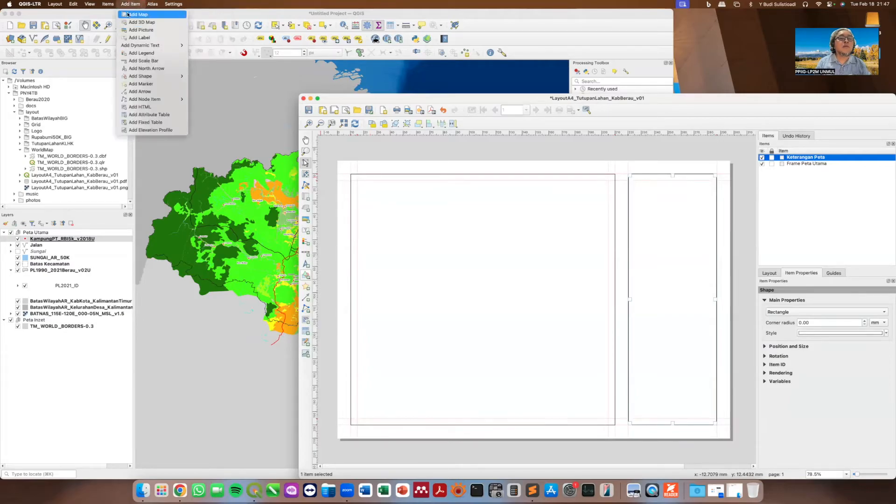
{"action": "left_click", "coordinate": [128, 20]}
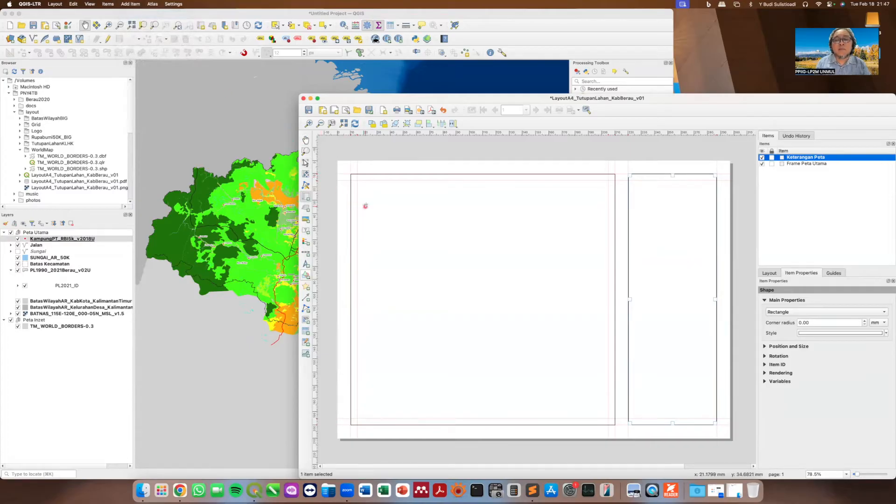
{"action": "left_click_drag", "start_coordinate": [358, 182], "coordinate": [609, 421]}
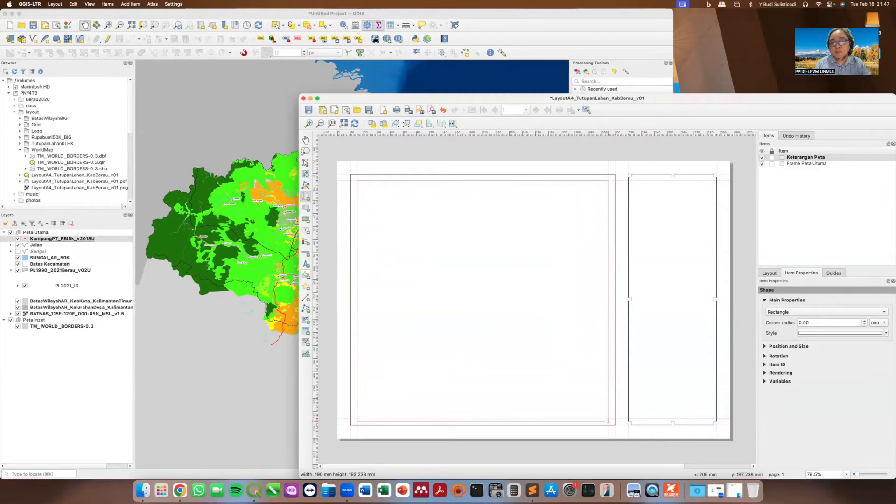
{"action": "left_click_drag", "start_coordinate": [608, 421], "coordinate": [608, 419]}
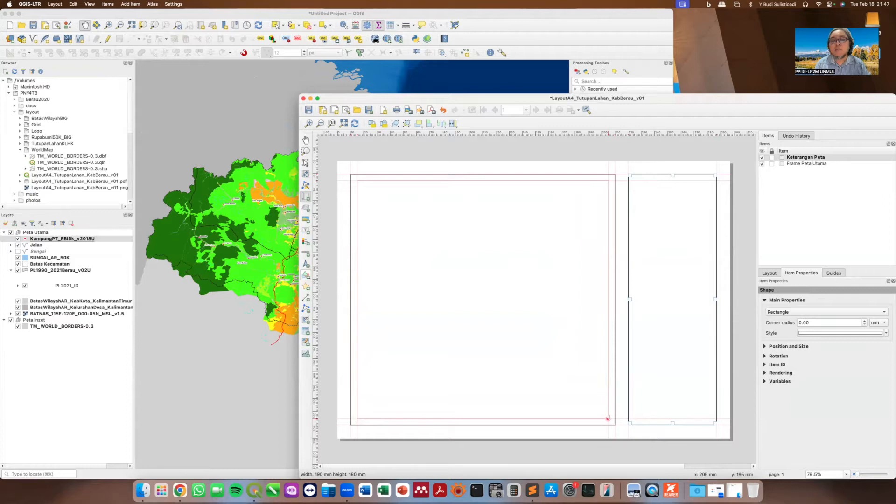
{"action": "left_click_drag", "start_coordinate": [608, 419], "coordinate": [608, 418]}
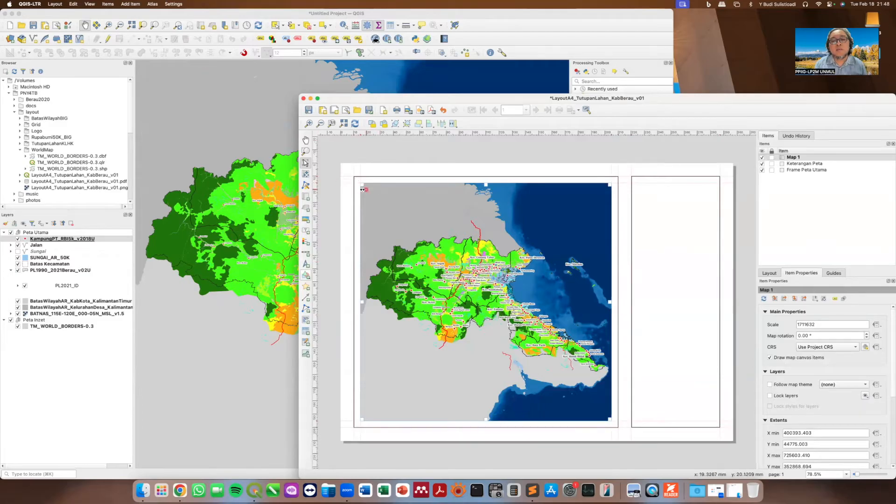
- Try stretching the map item's upper edge beyond the inner guide, and snap it back to that guide
{"action": "left_click_drag", "start_coordinate": [364, 189], "coordinate": [363, 185]}
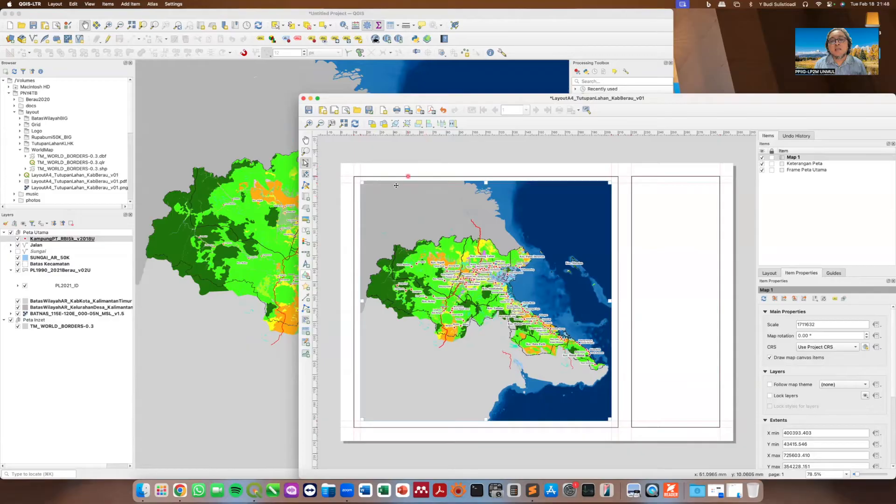
{"action": "left_click_drag", "start_coordinate": [489, 184], "coordinate": [486, 181]}
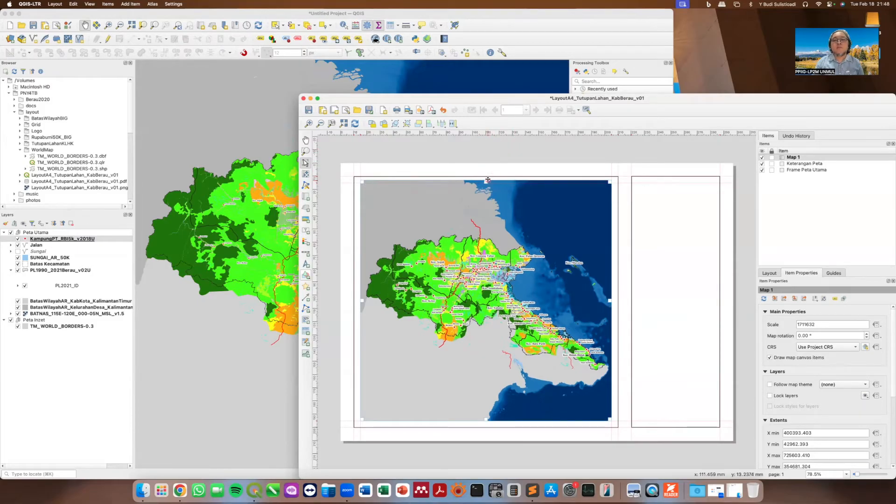
{"action": "left_click_drag", "start_coordinate": [486, 182], "coordinate": [486, 188]}
{"action": "left_click", "coordinate": [497, 159]}
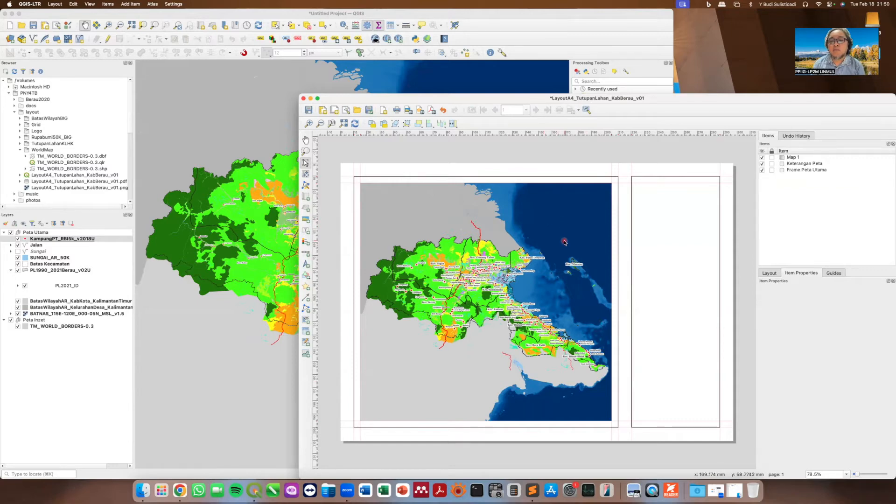
- Set the scale of the map item to 1700000 and lock its layers
{"action": "left_click", "coordinate": [306, 163]}
{"action": "left_click", "coordinate": [535, 209]}
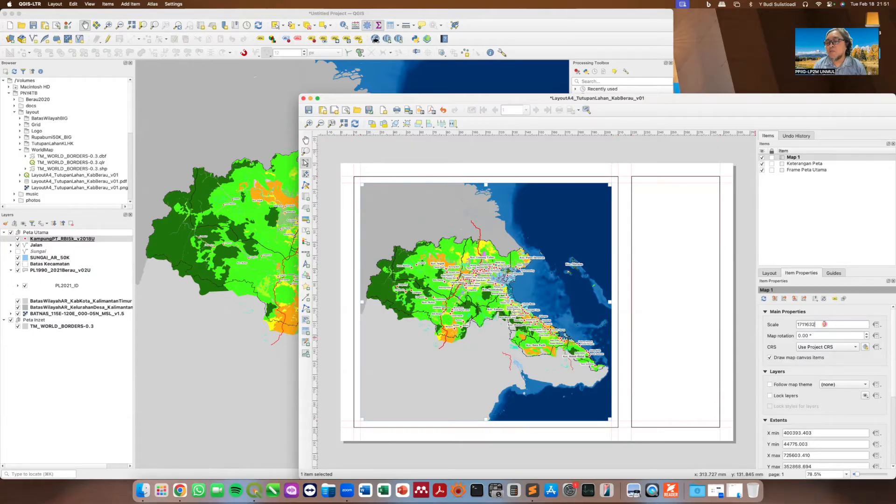
{"action": "key", "text": "BackSpace"}
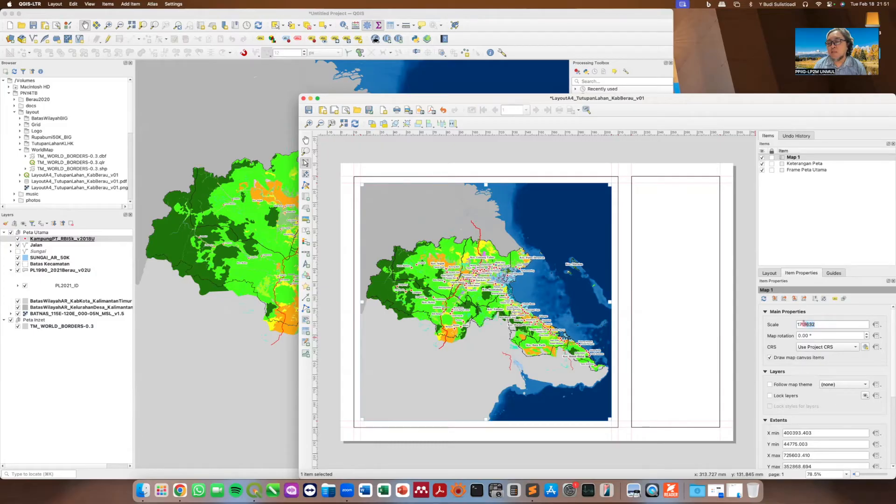
{"action": "type", "text": "00"}
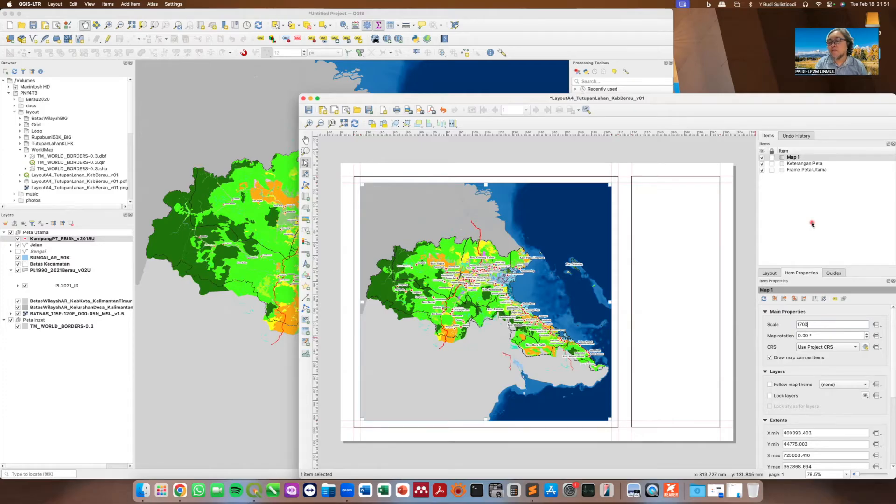
{"action": "type", "text": "000"}
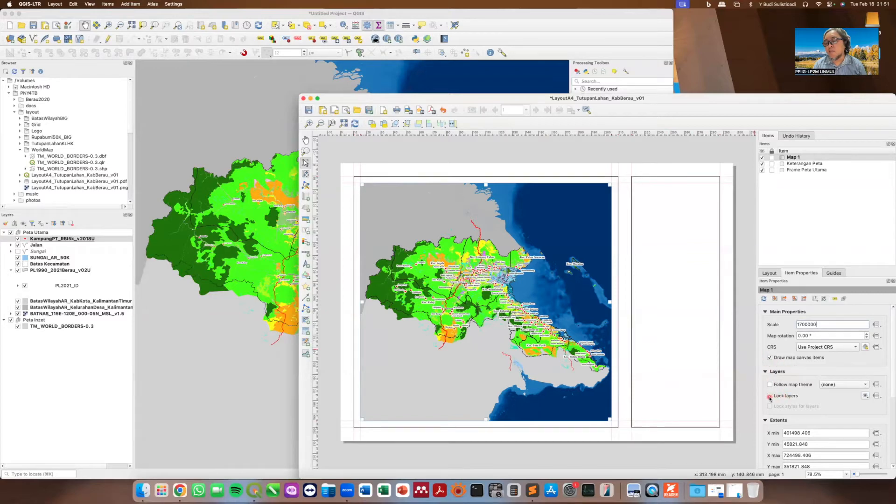
{"action": "left_click", "coordinate": [771, 396]}
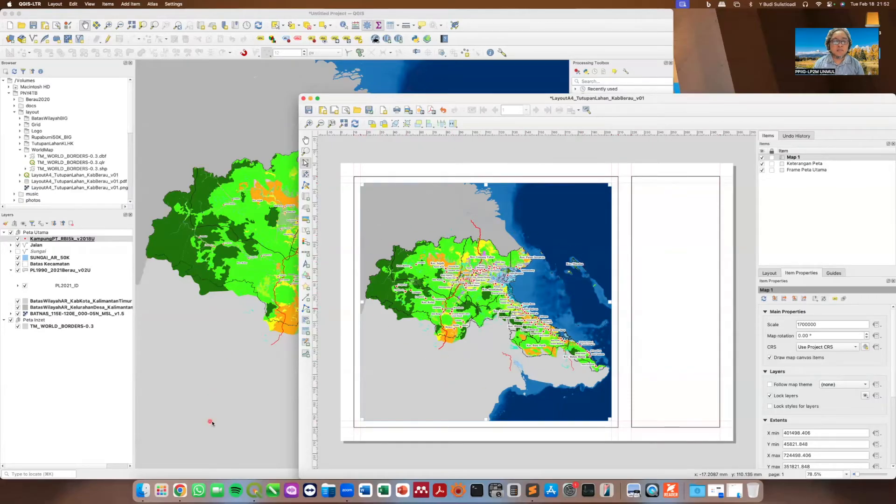
- Rename the Map 1 item as Peta Utama
{"action": "left_click", "coordinate": [576, 146]}
{"action": "left_click", "coordinate": [564, 213]}
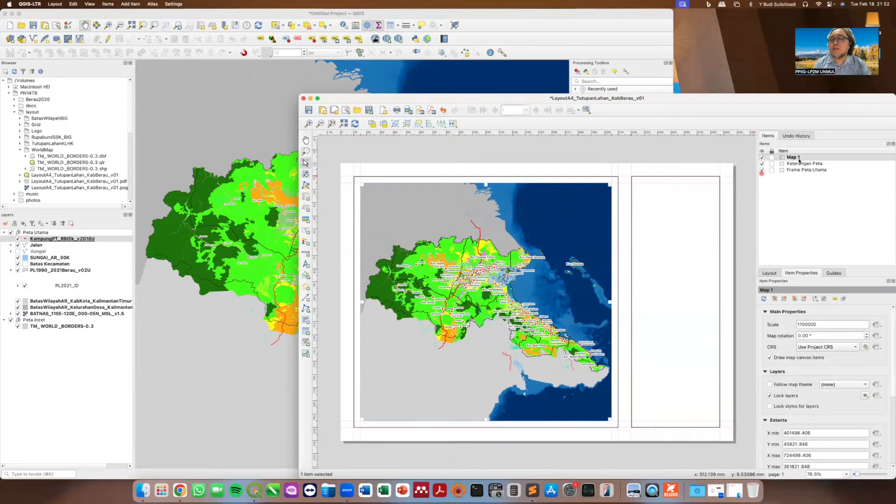
{"action": "left_click", "coordinate": [798, 159]}
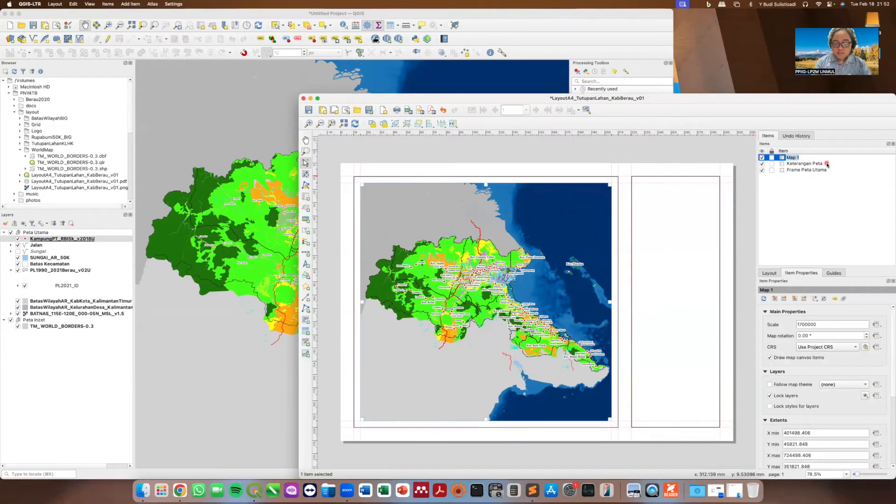
{"action": "type", "text": "Peta"}
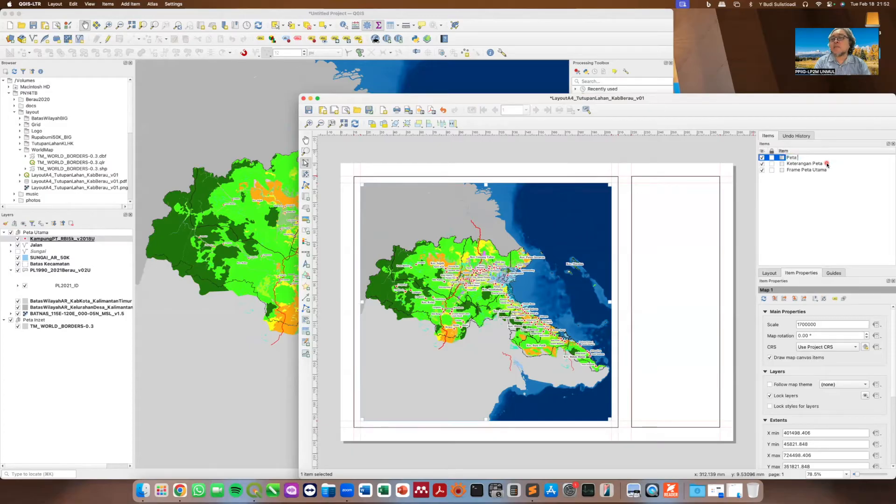
{"action": "type", "text": " Utama"}
{"action": "key", "text": "Return"}
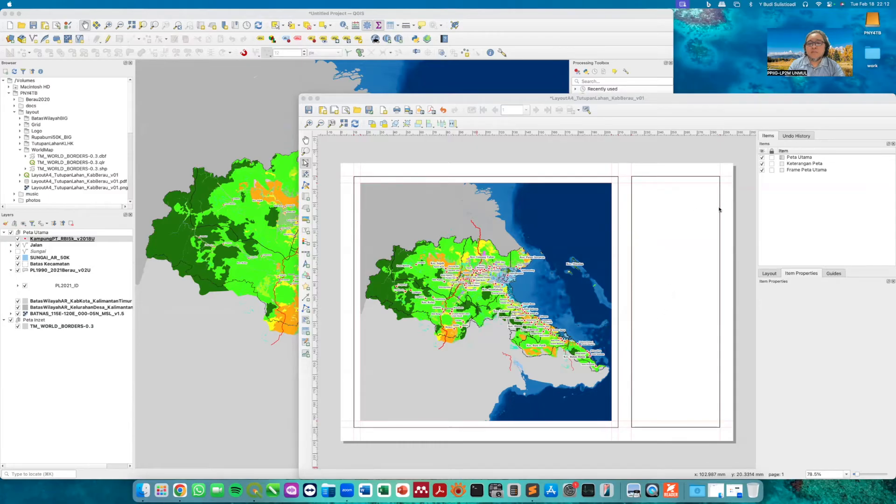
- Move the 220 mm vertical guide to 215 mm
{"action": "left_click", "coordinate": [799, 157]}
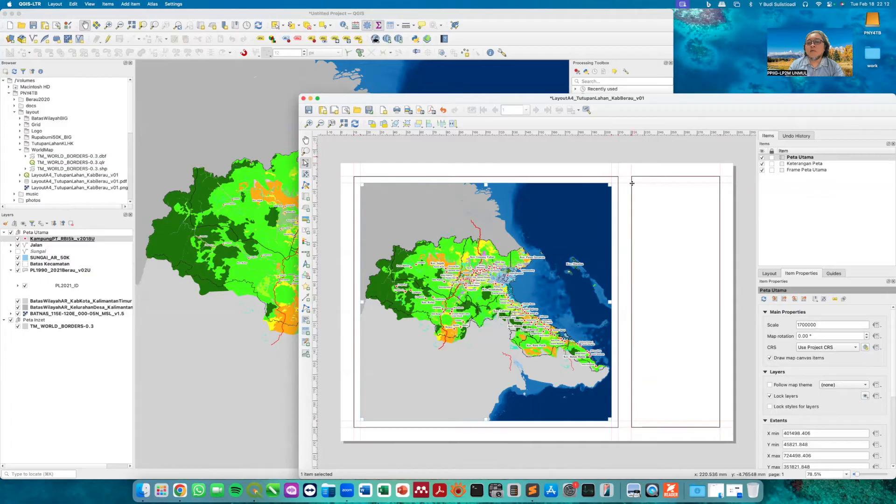
{"action": "left_click", "coordinate": [834, 274]}
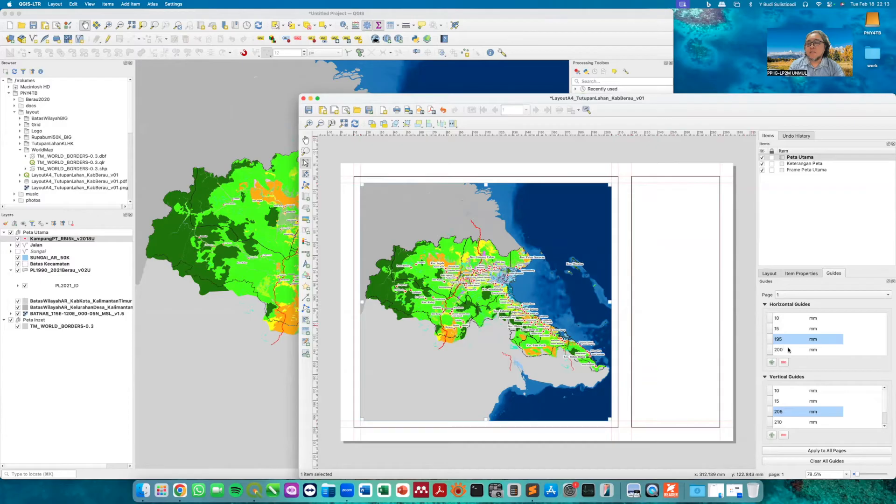
{"action": "scroll", "coordinate": [785, 421], "scroll_direction": "down", "scroll_amount": 2}
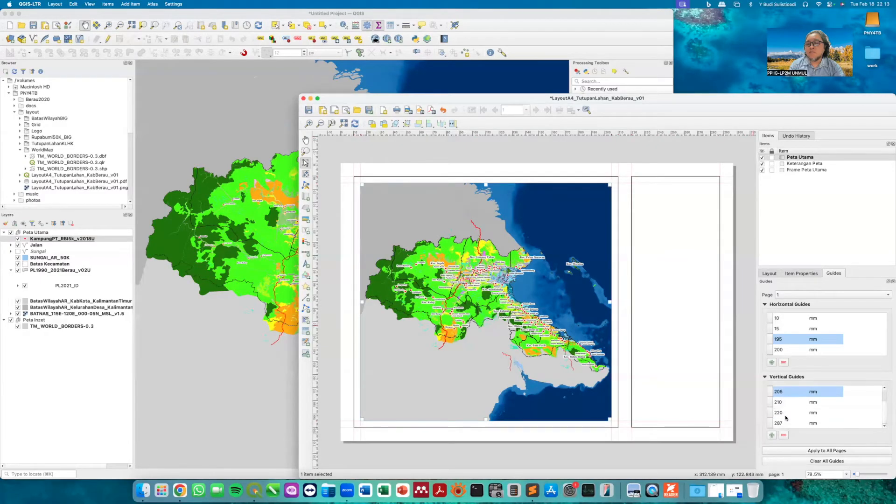
{"action": "double_click", "coordinate": [784, 413]}
{"action": "left_click", "coordinate": [792, 412]}
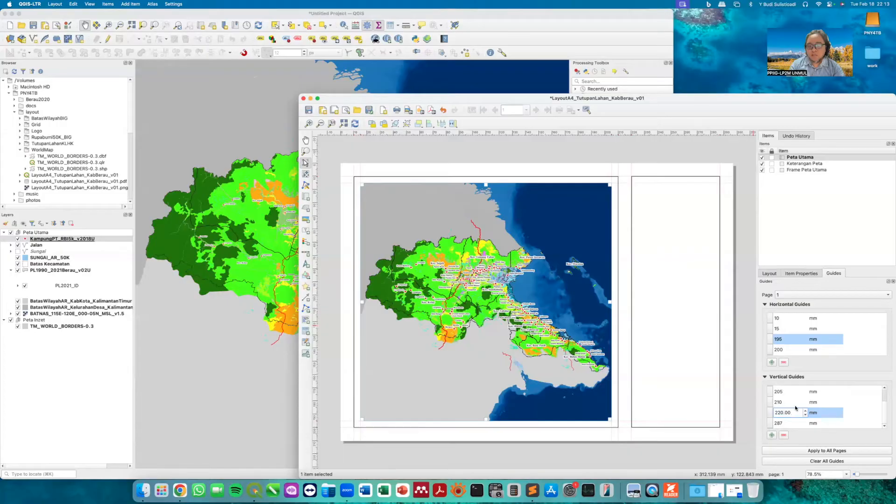
{"action": "key", "text": "Delete"}
{"action": "key", "text": "Delete"}
{"action": "type", "text": "15"}
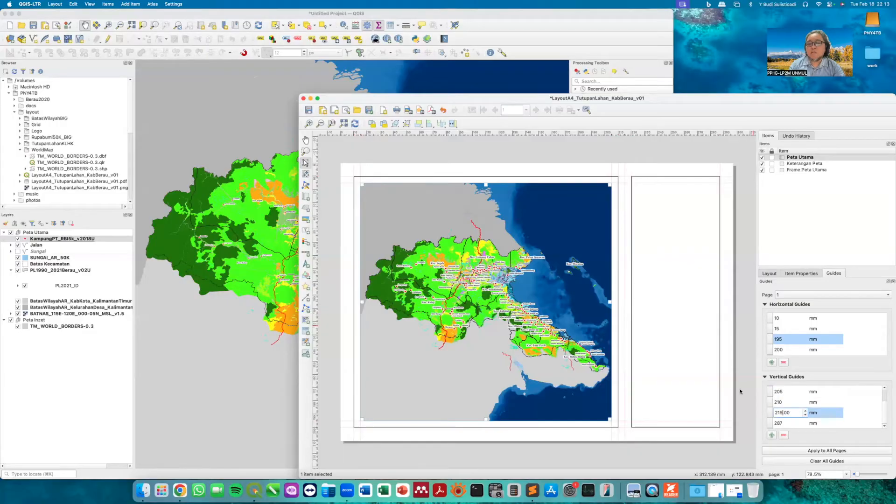
- Widen the Keterangan Peta frame so its inner edge snaps to the 215 mm vertical guide
{"action": "left_click", "coordinate": [701, 326]}
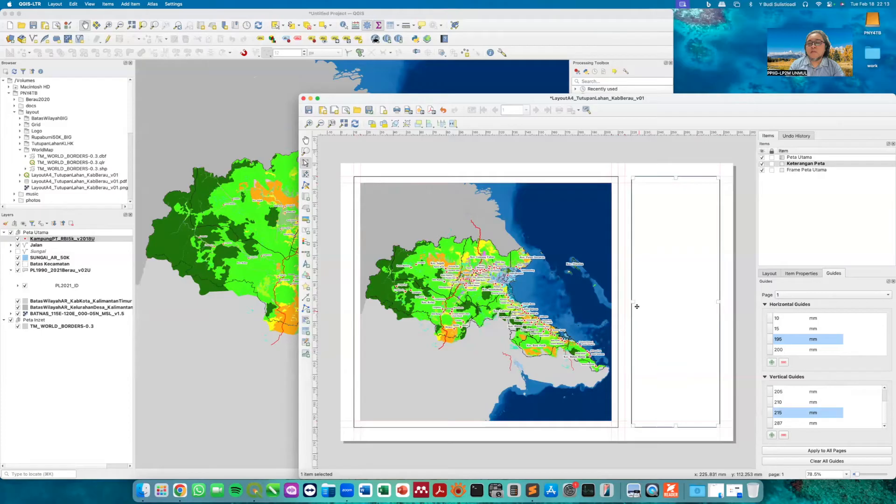
{"action": "left_click_drag", "start_coordinate": [632, 302], "coordinate": [626, 302]}
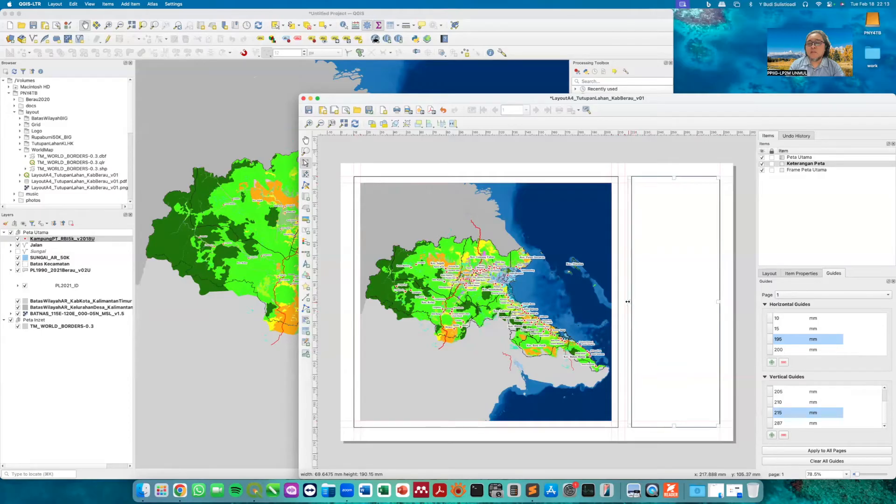
{"action": "left_click", "coordinate": [688, 152]}
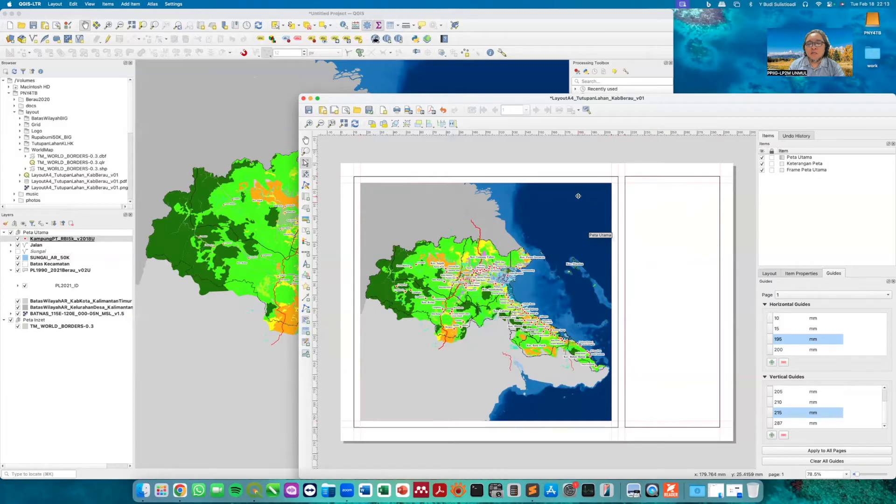
- Add a new grid to the Peta Utama map and name it Geografis
{"action": "left_click", "coordinate": [558, 195]}
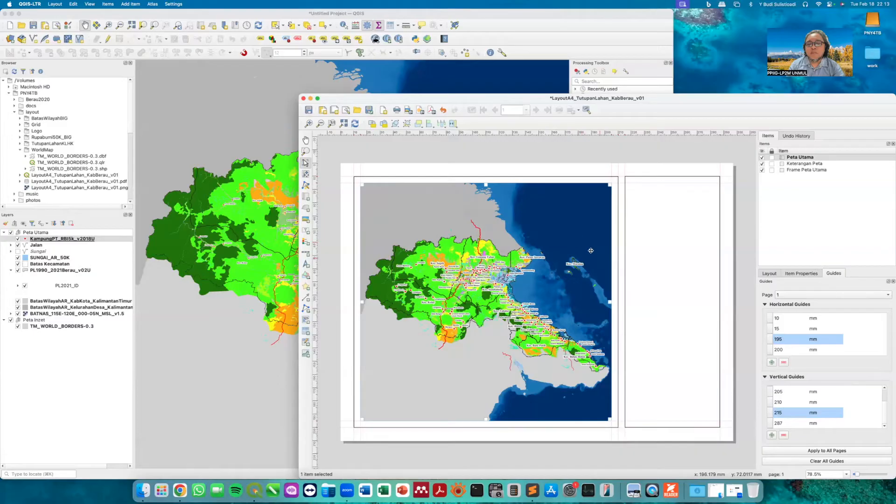
{"action": "left_click", "coordinate": [801, 273]}
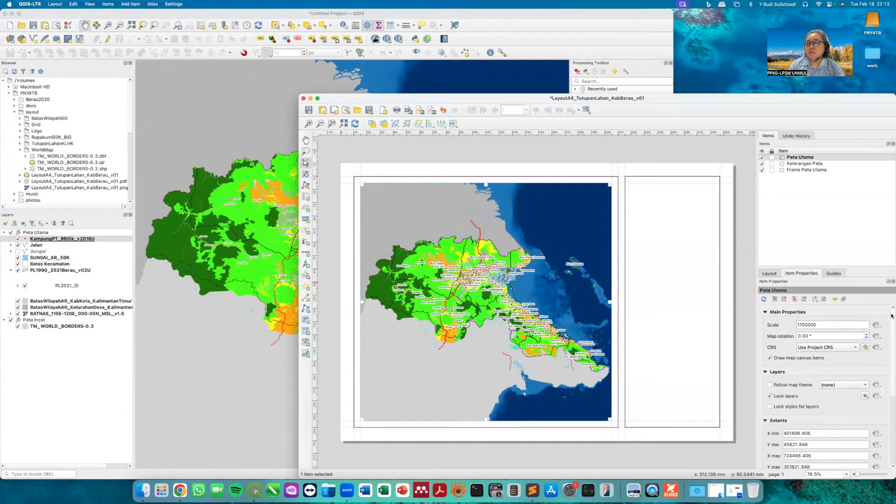
{"action": "scroll", "coordinate": [825, 384], "scroll_direction": "down", "scroll_amount": 2}
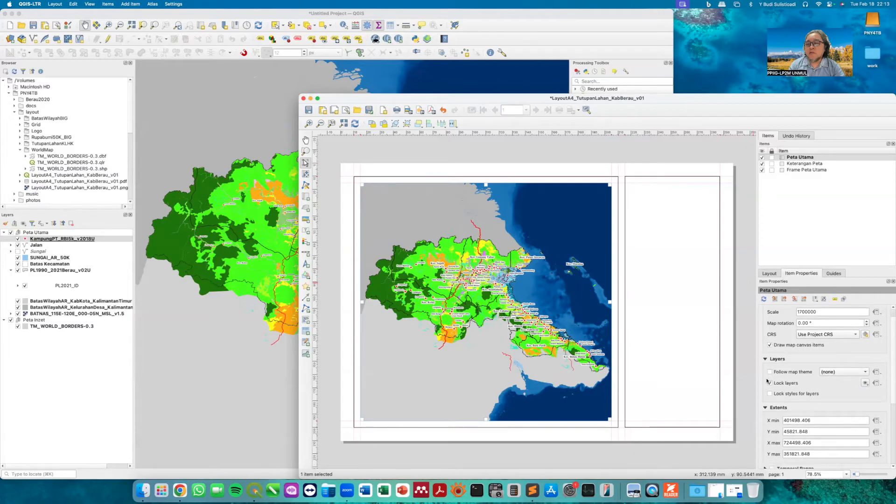
{"action": "left_click_drag", "start_coordinate": [892, 332], "coordinate": [887, 410]}
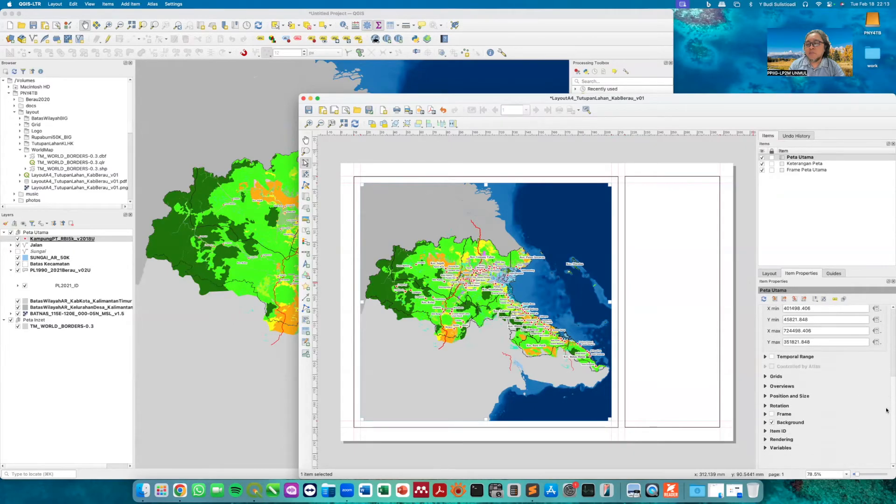
{"action": "left_click", "coordinate": [766, 377]}
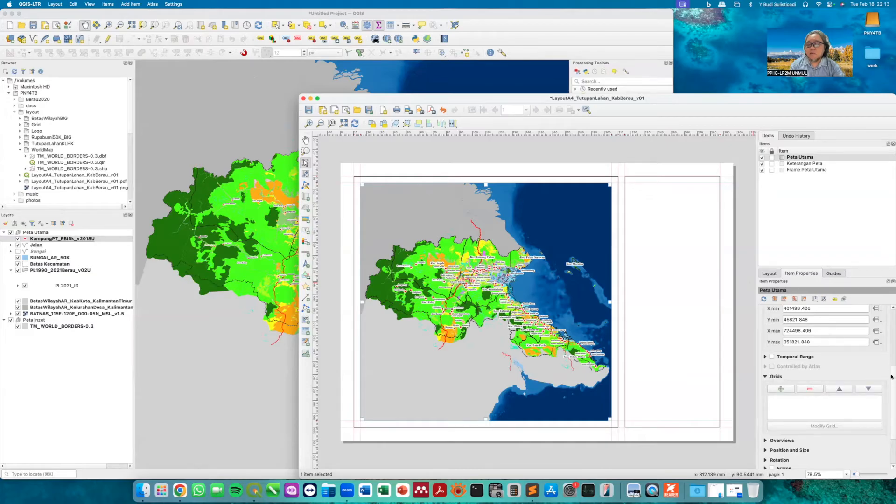
{"action": "scroll", "coordinate": [892, 377], "scroll_direction": "down", "scroll_amount": 3}
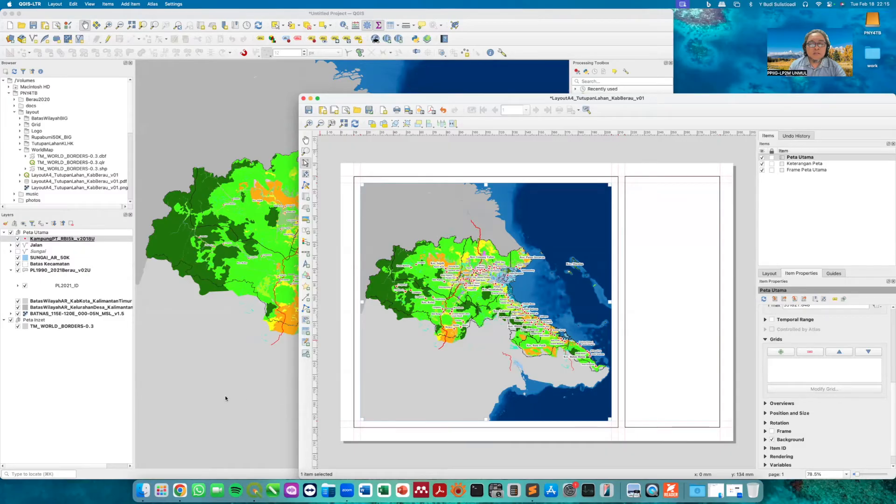
{"action": "left_click", "coordinate": [782, 353]}
{"action": "double_click", "coordinate": [792, 362]}
{"action": "type", "text": "G"}
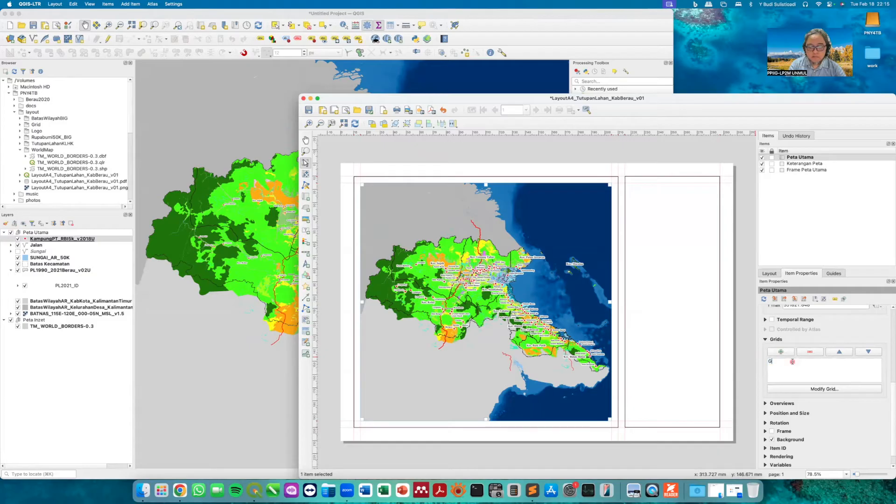
{"action": "type", "text": "eogr"}
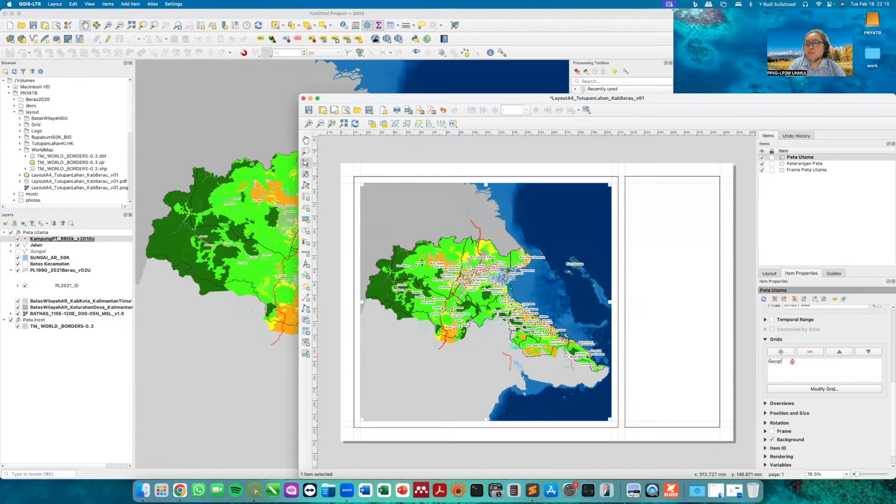
{"action": "type", "text": "afis"}
{"action": "key", "text": "Return"}
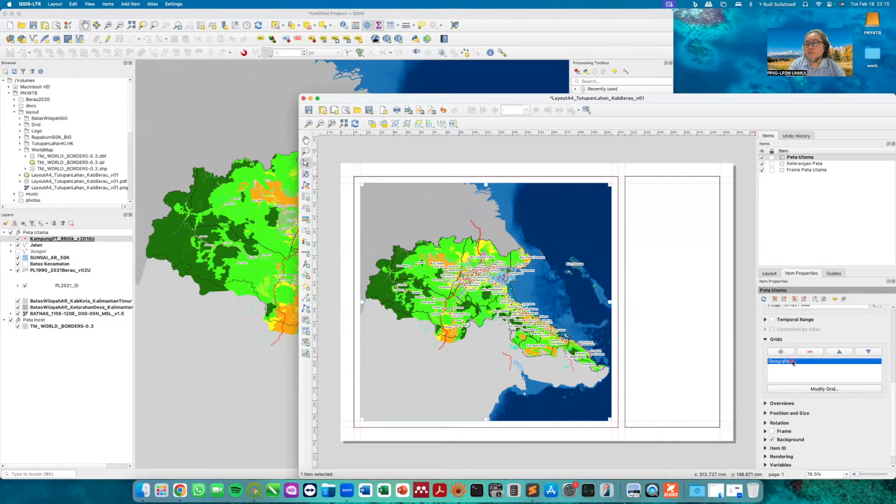
- Open the Geografis grid for modification and set its CRS to Default CRS: EPSG:4326 - WGS 84
{"action": "left_click", "coordinate": [827, 389]}
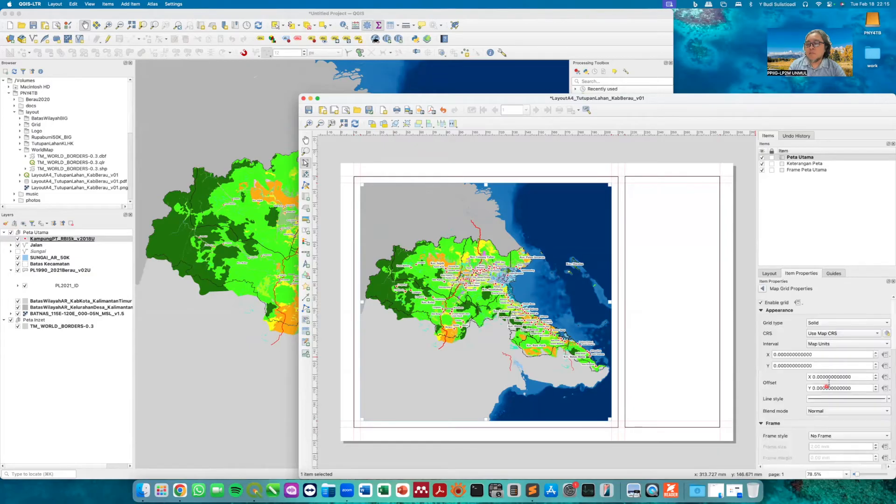
{"action": "left_click", "coordinate": [877, 336]}
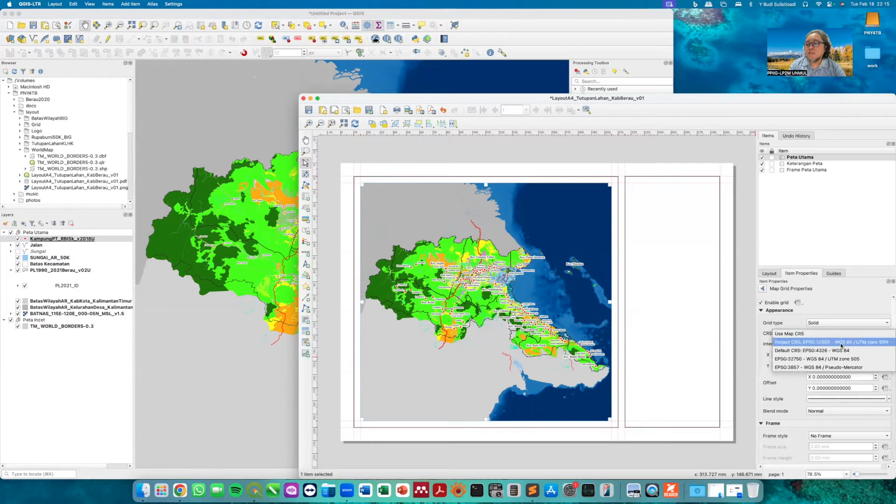
{"action": "left_click", "coordinate": [813, 351]}
- Set the X and Y intervals of the Geografis grid to 2 map units
{"action": "left_click", "coordinate": [820, 355]}
{"action": "left_click_drag", "start_coordinate": [818, 356], "coordinate": [749, 355]}
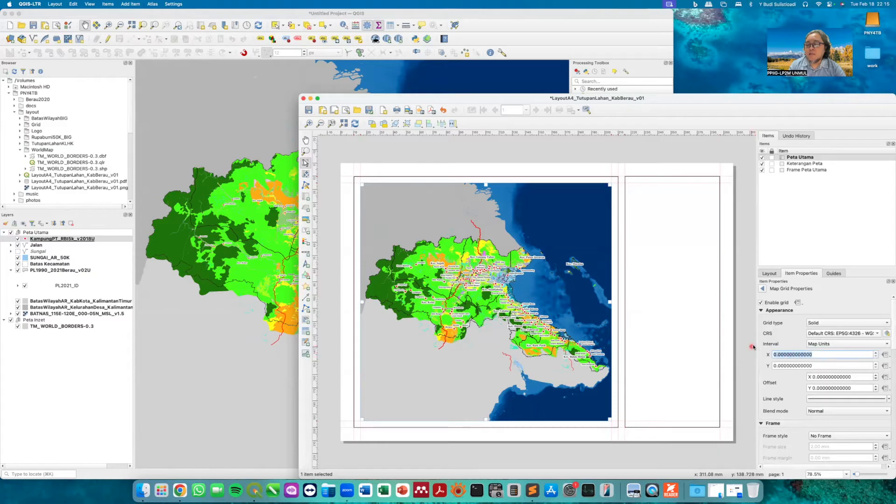
{"action": "type", "text": "2"}
{"action": "left_click_drag", "start_coordinate": [824, 365], "coordinate": [771, 365]}
{"action": "type", "text": "2"}
- Set the X and Y intervals of the Geografis grid to 1 map unit
{"action": "left_click", "coordinate": [827, 354]}
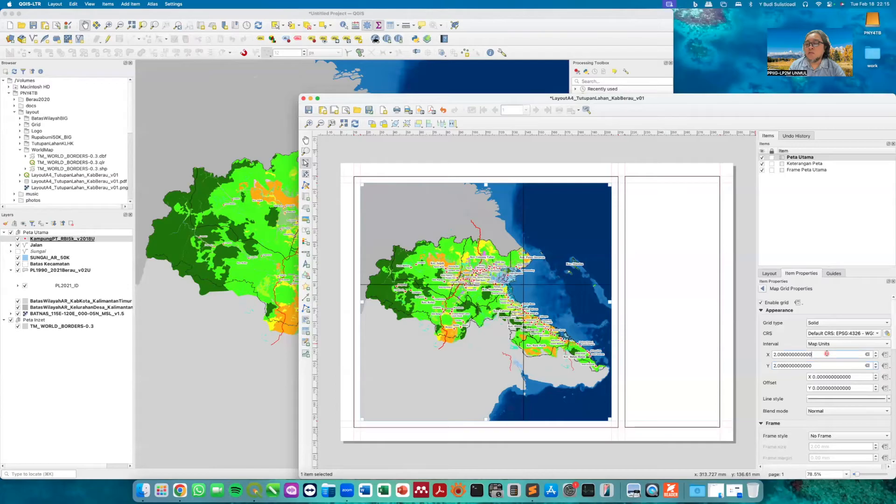
{"action": "left_click_drag", "start_coordinate": [778, 355], "coordinate": [775, 354]}
{"action": "type", "text": "1"}
{"action": "left_click", "coordinate": [776, 366]}
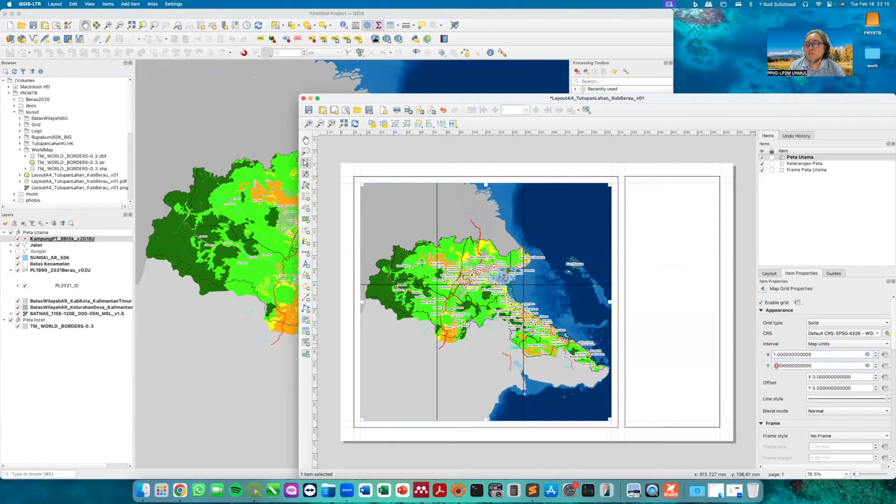
{"action": "left_click_drag", "start_coordinate": [777, 366], "coordinate": [768, 367]}
{"action": "type", "text": "1"}
{"action": "left_click", "coordinate": [832, 353]}
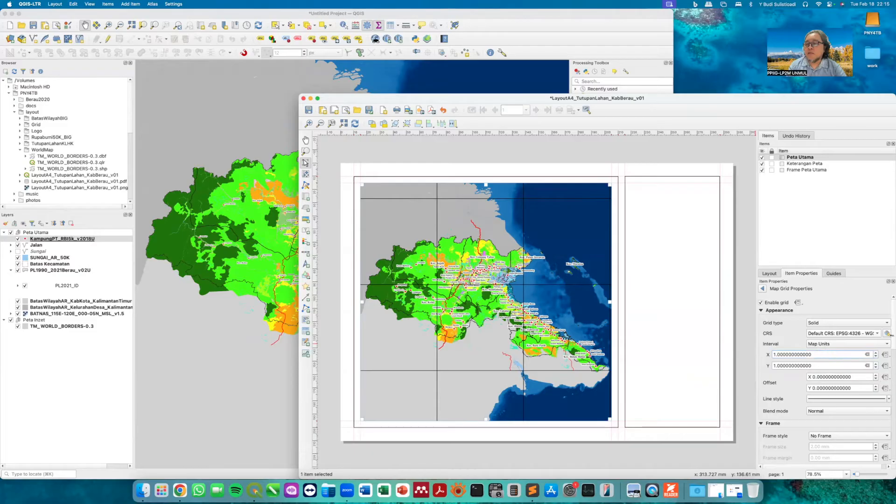
- Set the stroke style of the grid's Simple Line symbol to No Line and return to the grid properties
{"action": "left_click_drag", "start_coordinate": [892, 312], "coordinate": [893, 328]}
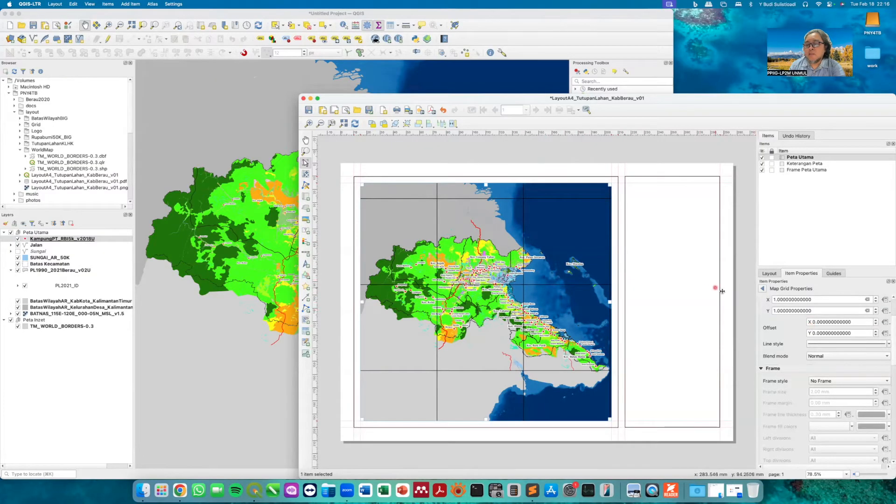
{"action": "left_click", "coordinate": [889, 344]}
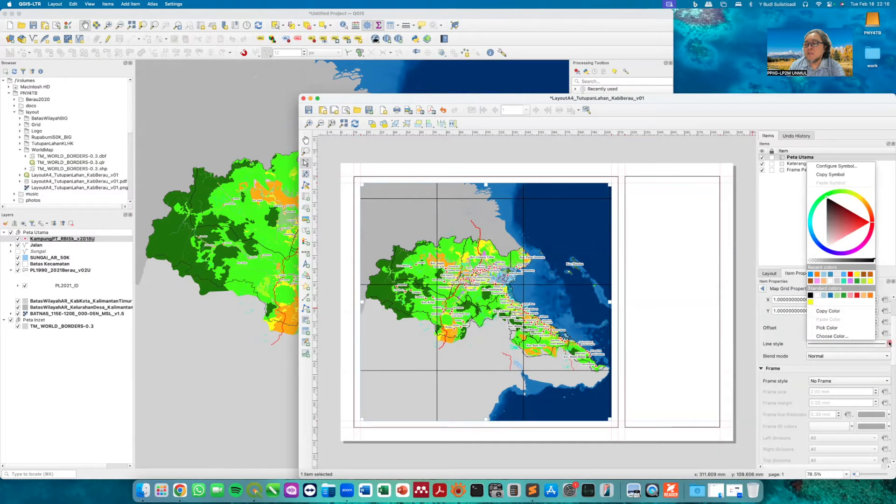
{"action": "left_click", "coordinate": [890, 344]}
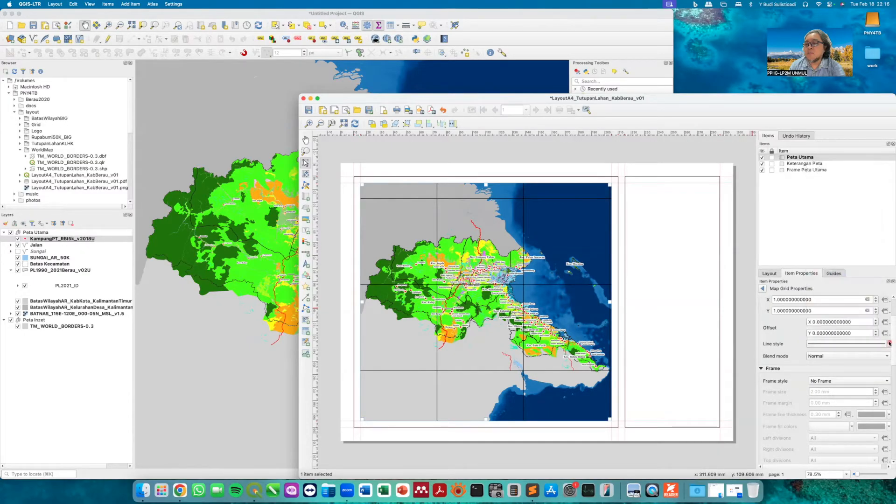
{"action": "left_click", "coordinate": [860, 344]}
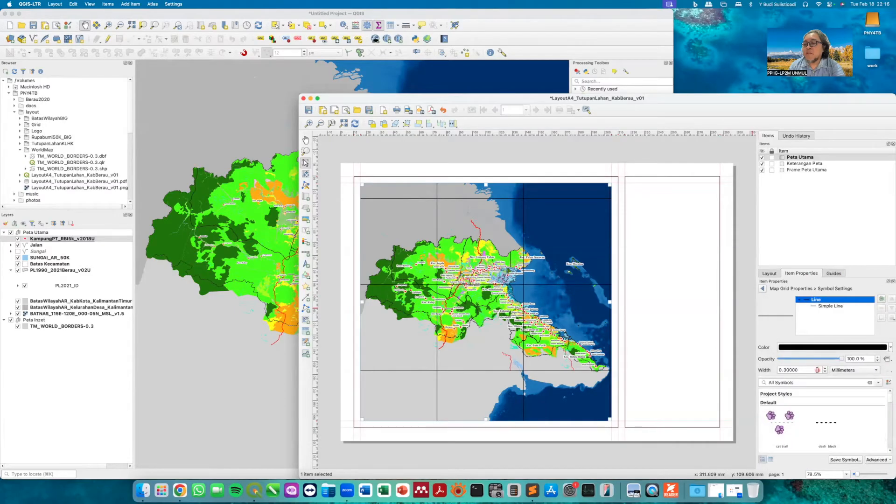
{"action": "left_click", "coordinate": [841, 306]}
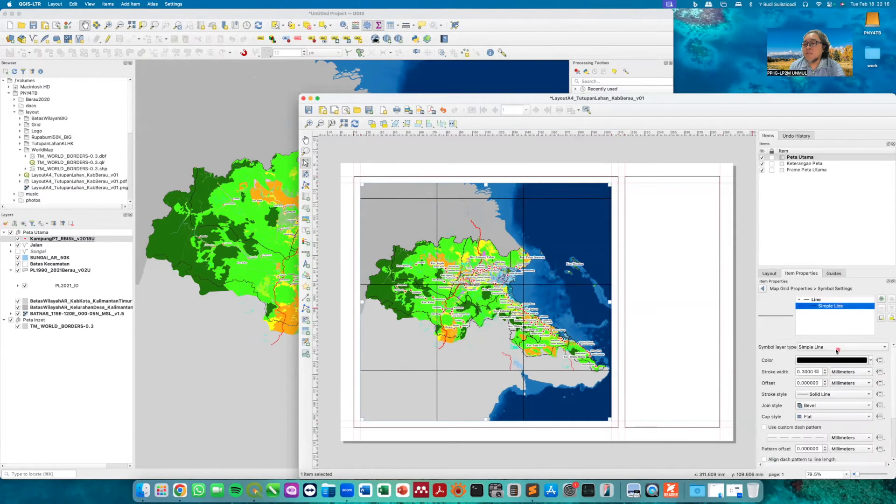
{"action": "left_click", "coordinate": [870, 395]}
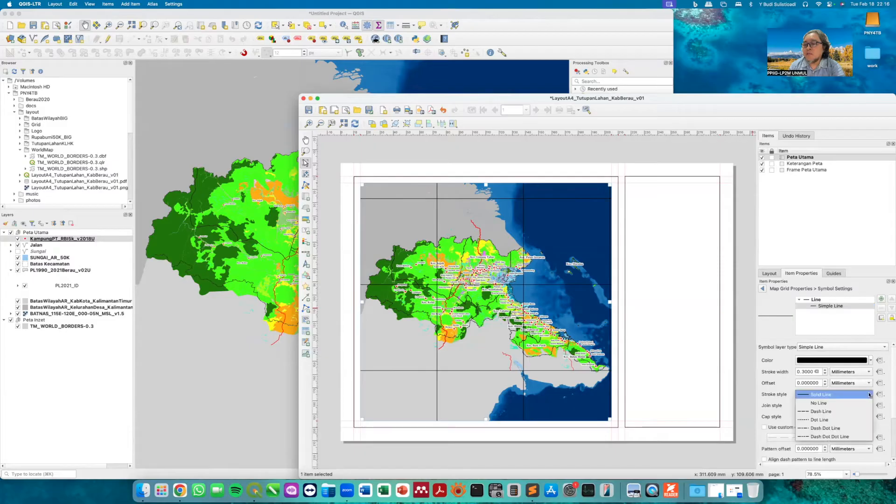
{"action": "left_click", "coordinate": [837, 403]}
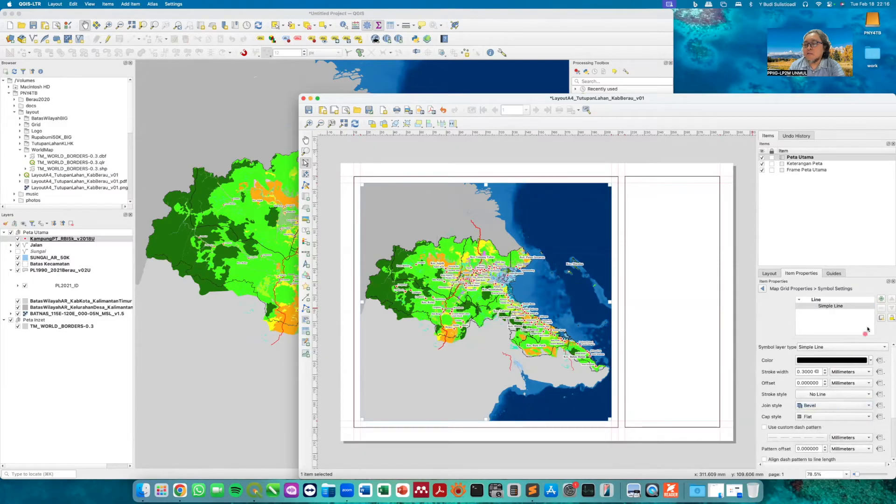
{"action": "left_click", "coordinate": [762, 288]}
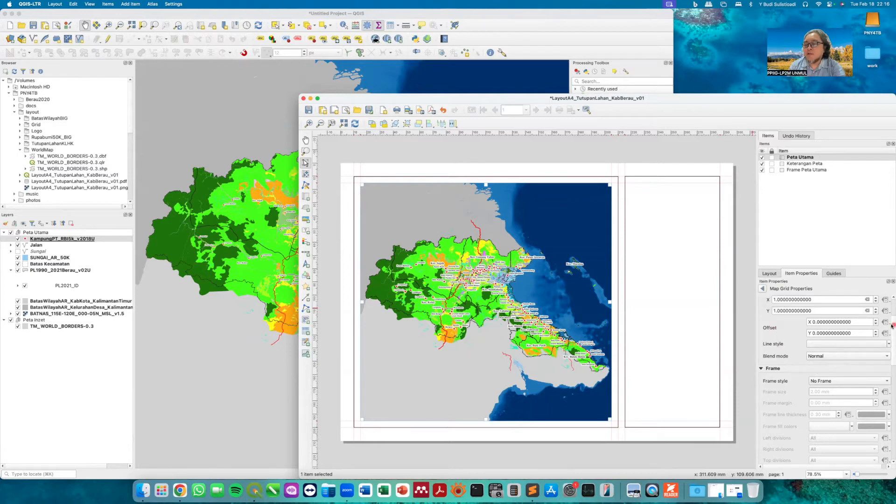
- Set the grid's frame style to Interior Ticks and its frame line colour to white
{"action": "scroll", "coordinate": [822, 332], "scroll_direction": "down", "scroll_amount": 3}
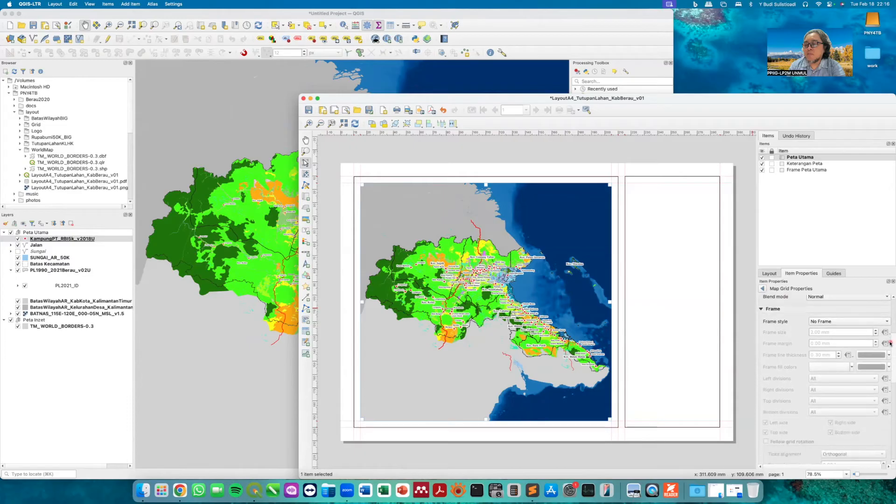
{"action": "left_click", "coordinate": [827, 321]}
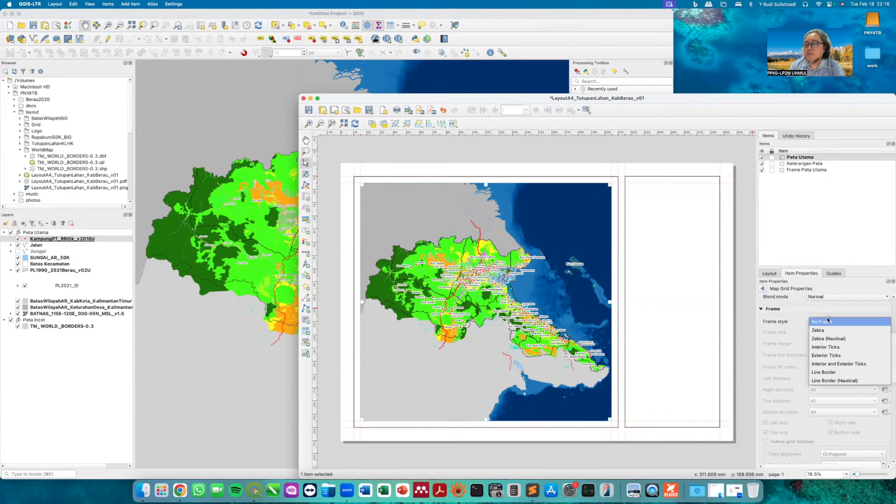
{"action": "left_click", "coordinate": [833, 348]}
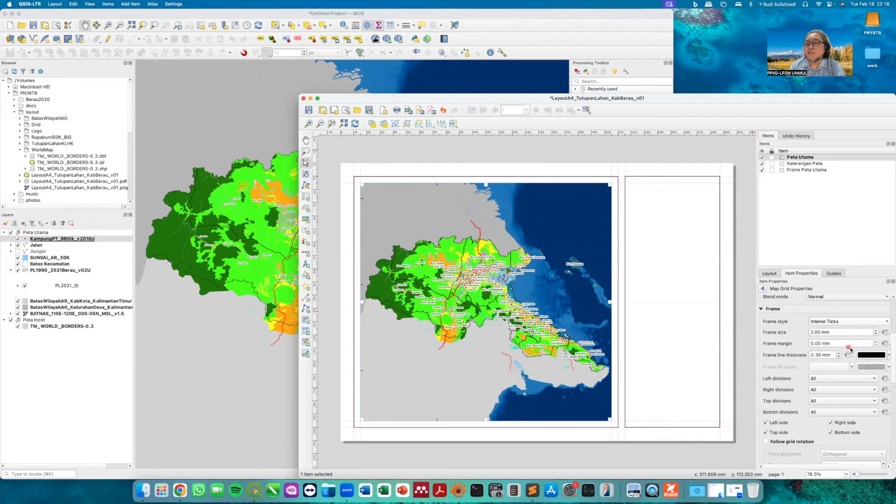
{"action": "left_click", "coordinate": [890, 354]}
{"action": "left_click", "coordinate": [832, 305]}
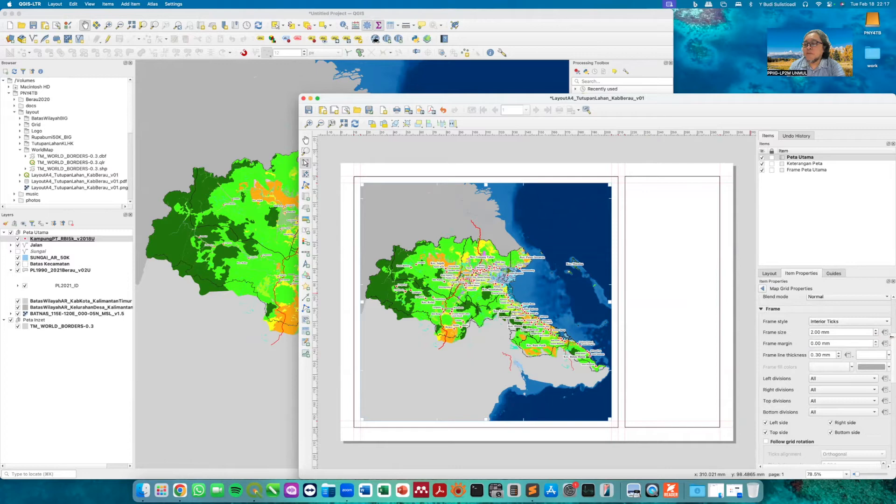
- Collapse the Frame settings and enable Draw Coordinates for the Geografis grid
{"action": "left_click_drag", "start_coordinate": [894, 337], "coordinate": [892, 338]}
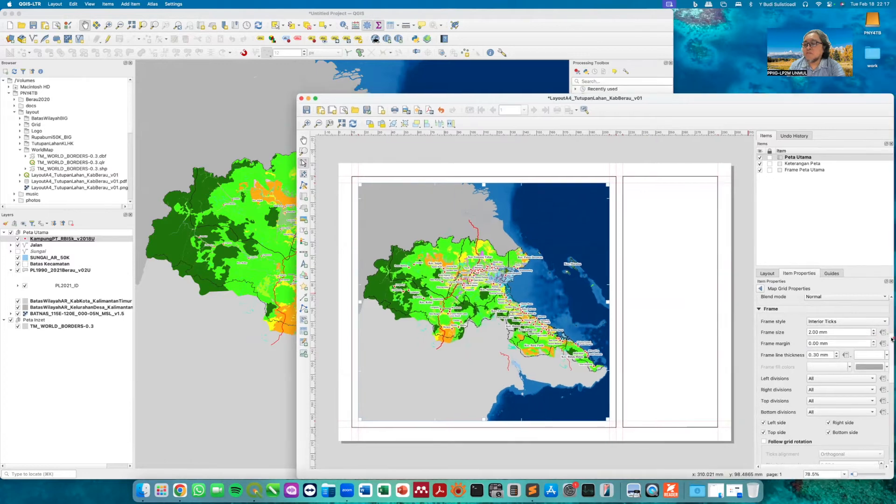
{"action": "mouse_move", "coordinate": [890, 345]}
{"action": "left_mouse_down"}
{"action": "mouse_move", "coordinate": [890, 377]}
{"action": "mouse_move", "coordinate": [886, 347]}
{"action": "left_mouse_up"}
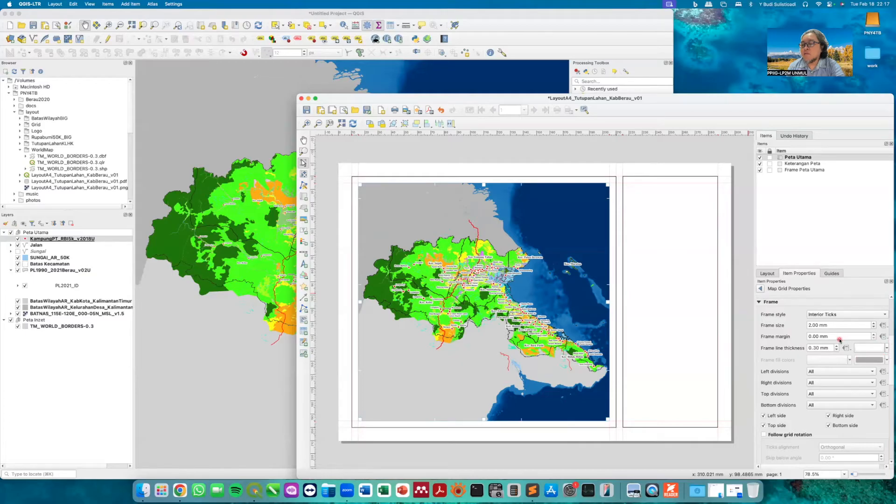
{"action": "left_click", "coordinate": [759, 302]}
{"action": "left_click", "coordinate": [766, 310]}
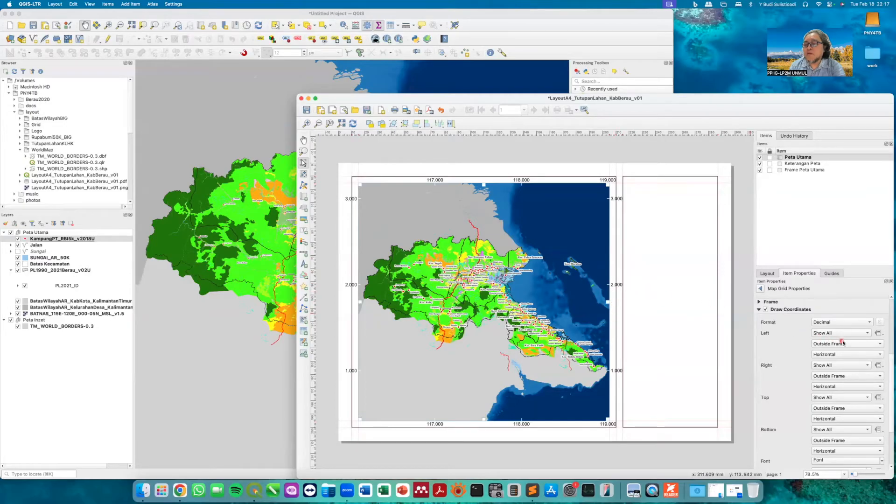
- Set the grid coordinates on the map's left and right sides to Vertical Ascending
{"action": "left_click", "coordinate": [879, 355]}
{"action": "left_click", "coordinate": [847, 363]}
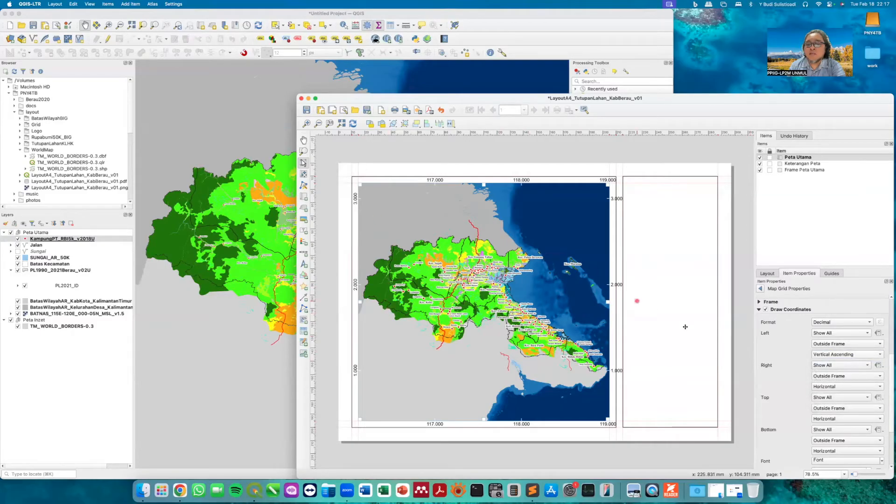
{"action": "left_click", "coordinate": [849, 388]}
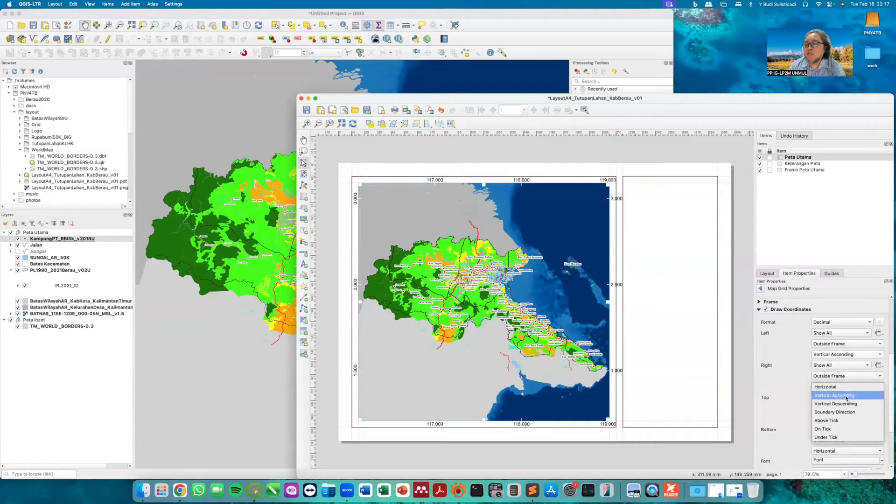
{"action": "left_click", "coordinate": [847, 396]}
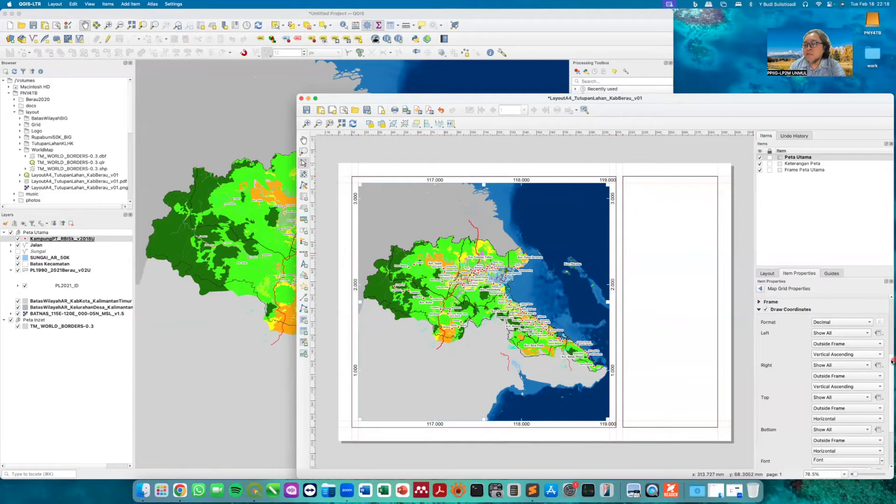
- Set the coordinate format of the Geografis grid to Degree, Minute with Suffix
{"action": "scroll", "coordinate": [892, 361], "scroll_direction": "down", "scroll_amount": 2}
{"action": "scroll", "coordinate": [892, 368], "scroll_direction": "up", "scroll_amount": 3}
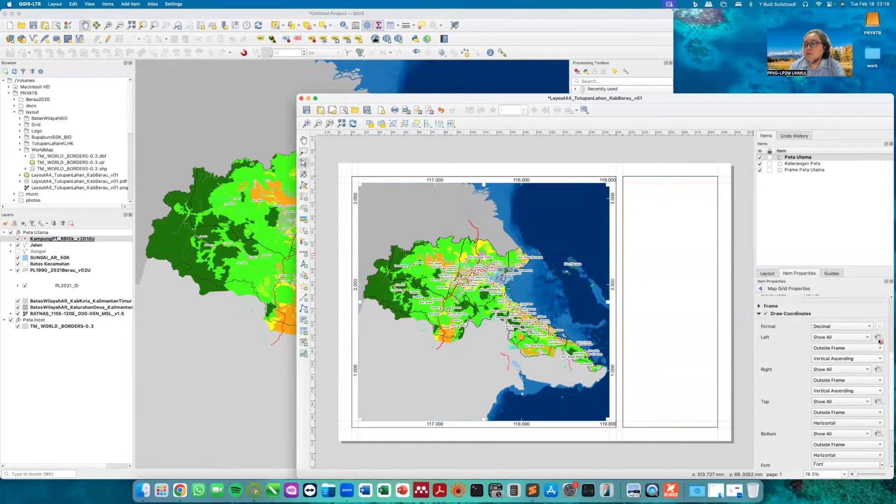
{"action": "left_click", "coordinate": [867, 326]}
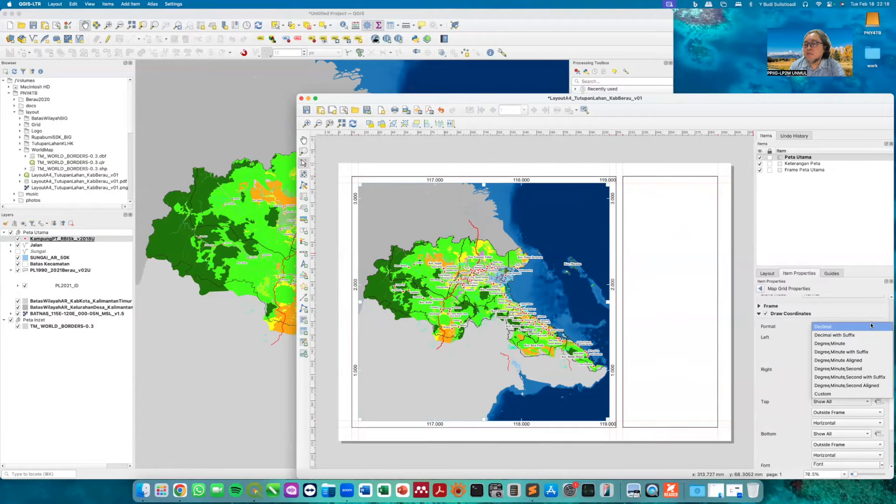
{"action": "left_click", "coordinate": [860, 352]}
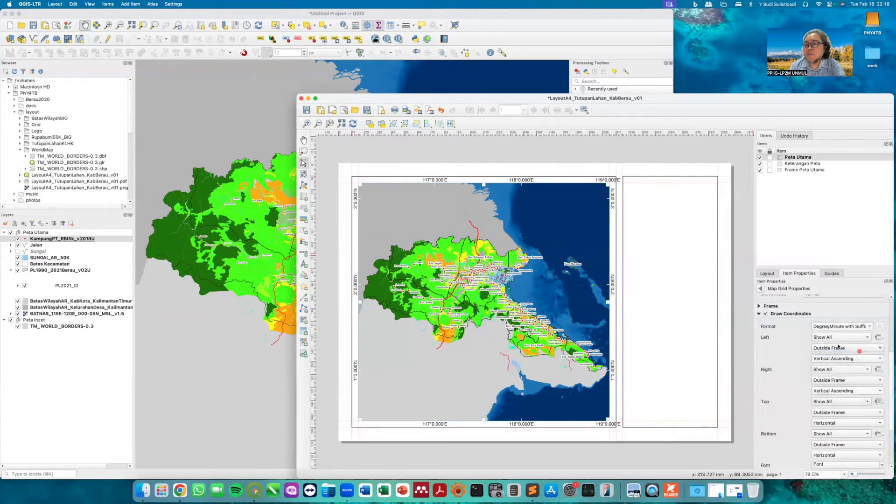
{"action": "mouse_move", "coordinate": [892, 364]}
{"action": "left_mouse_down"}
{"action": "mouse_move", "coordinate": [892, 377]}
{"action": "mouse_move", "coordinate": [895, 356]}
{"action": "left_mouse_up"}
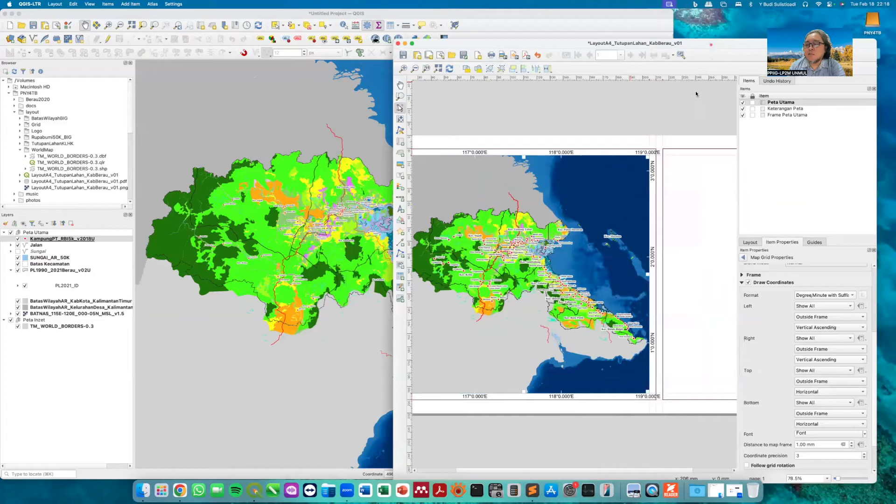
- Reposition the layout window and set the Geografis grid's coordinate precision to 0
{"action": "left_click_drag", "start_coordinate": [743, 18], "coordinate": [690, 101]}
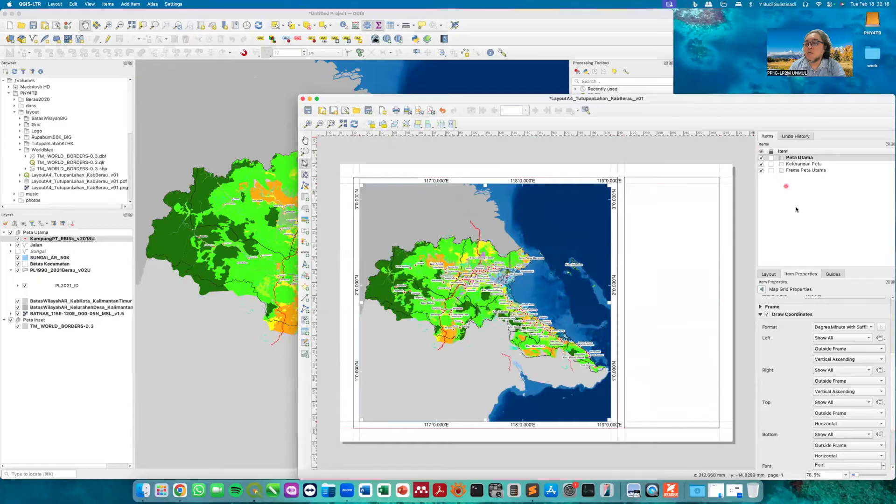
{"action": "scroll", "coordinate": [882, 421], "scroll_direction": "down", "scroll_amount": 4}
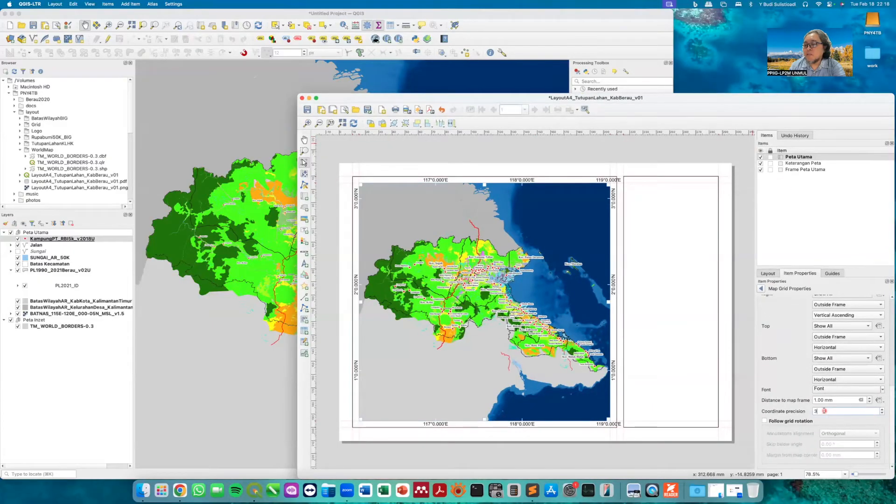
{"action": "left_click_drag", "start_coordinate": [825, 411], "coordinate": [798, 411]}
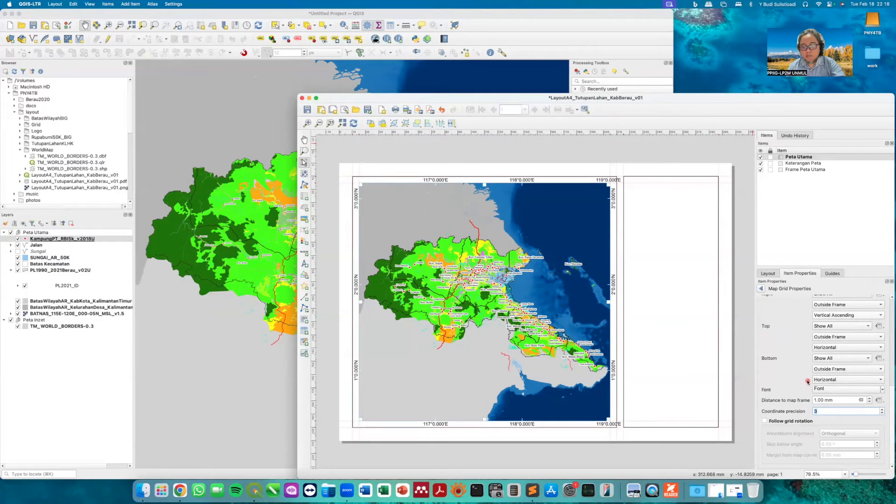
{"action": "type", "text": "0"}
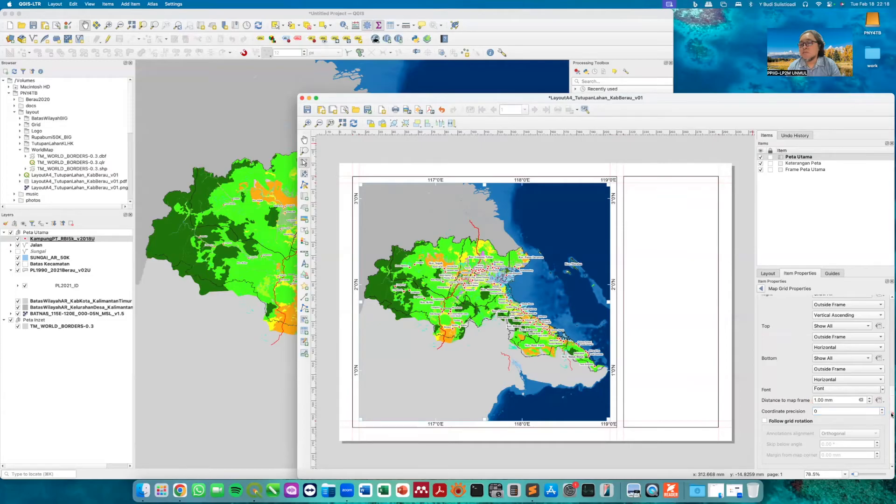
{"action": "left_click_drag", "start_coordinate": [893, 399], "coordinate": [892, 369]}
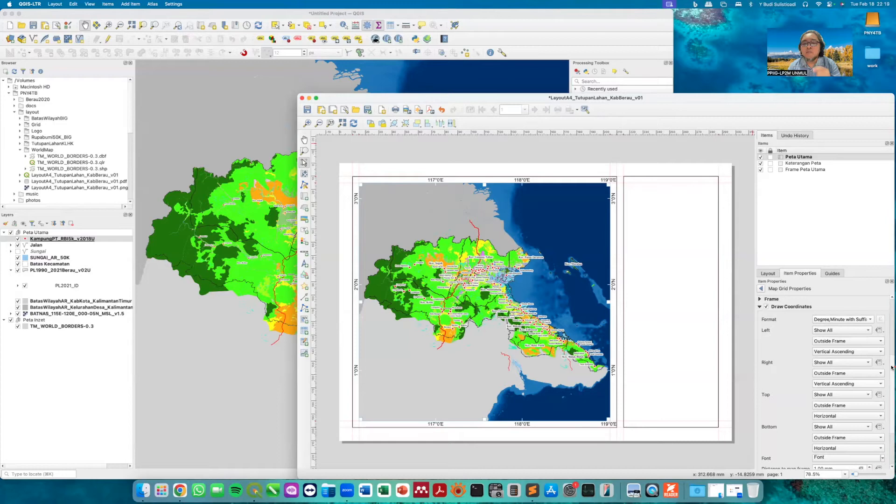
{"action": "scroll", "coordinate": [892, 369], "scroll_direction": "up", "scroll_amount": 1}
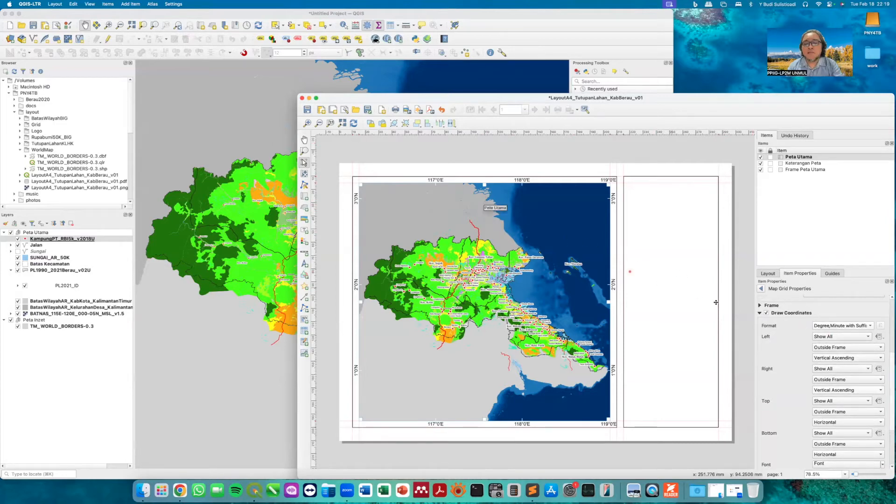
- Add a second grid to Peta Utama, name it UTM, and open its grid properties
{"action": "left_click", "coordinate": [761, 288]}
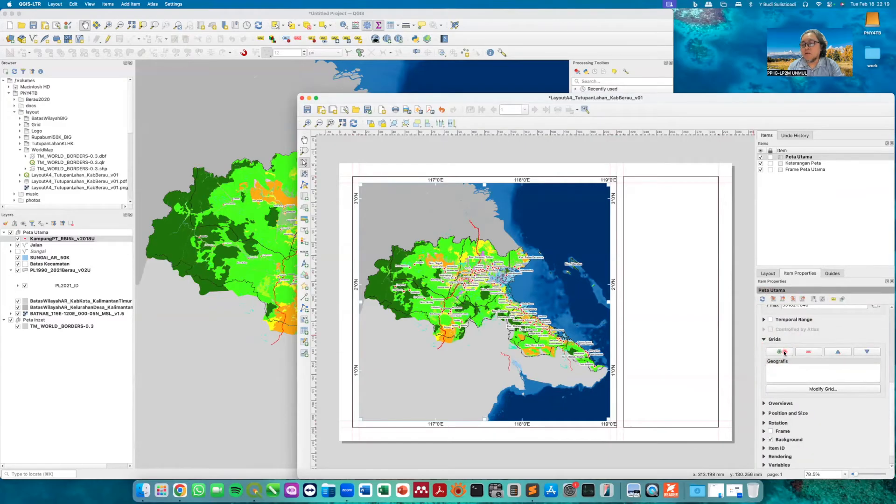
{"action": "left_click", "coordinate": [785, 353]}
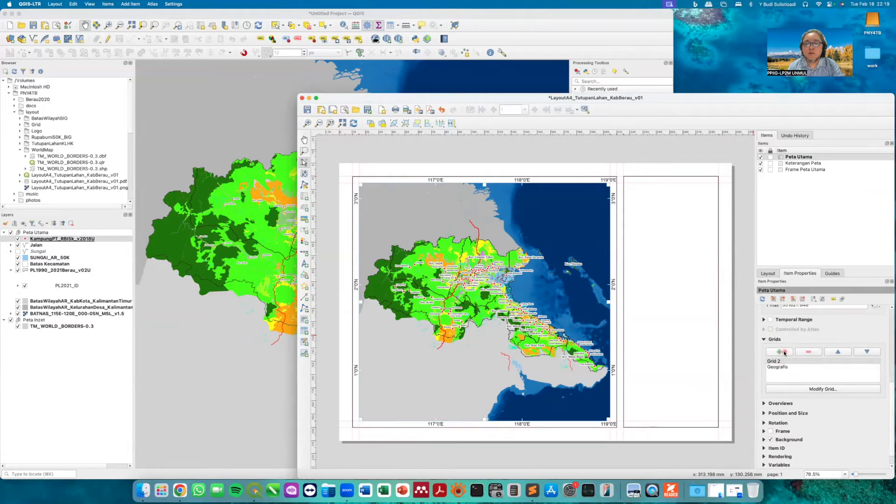
{"action": "double_click", "coordinate": [788, 362]}
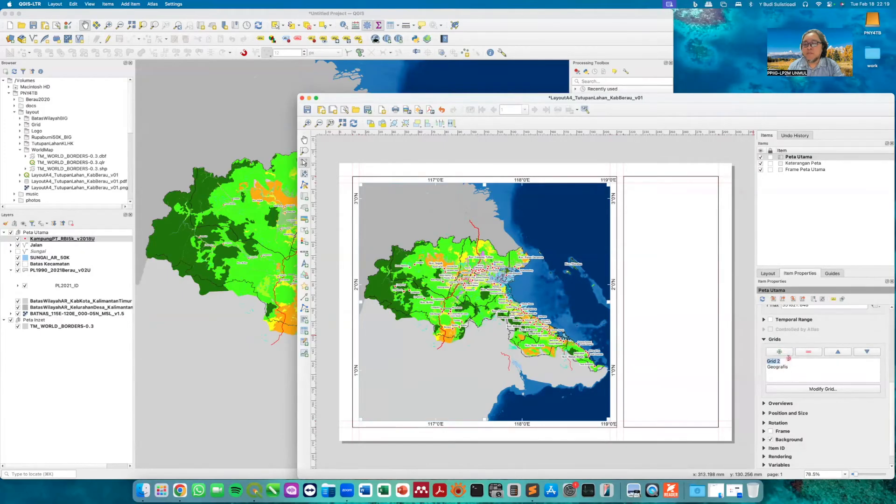
{"action": "type", "text": "UTM"}
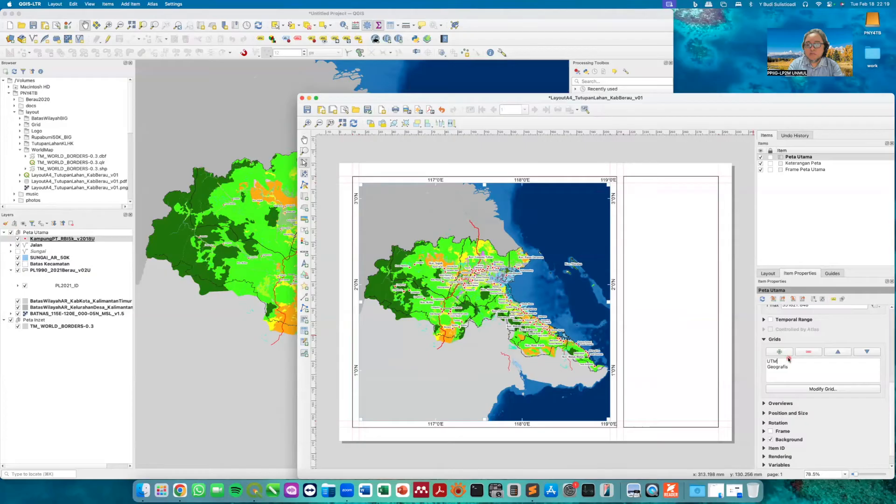
{"action": "key", "text": "Return"}
{"action": "left_click", "coordinate": [808, 390]}
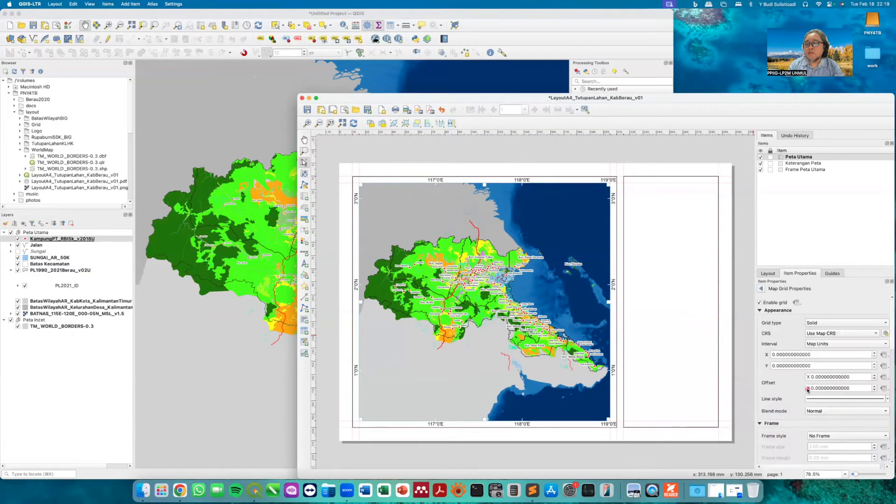
- Set the UTM grid's CRS to the project CRS EPSG:32650 - WGS 84 / UTM zone 50N and widen the item properties area
{"action": "left_click", "coordinate": [876, 334]}
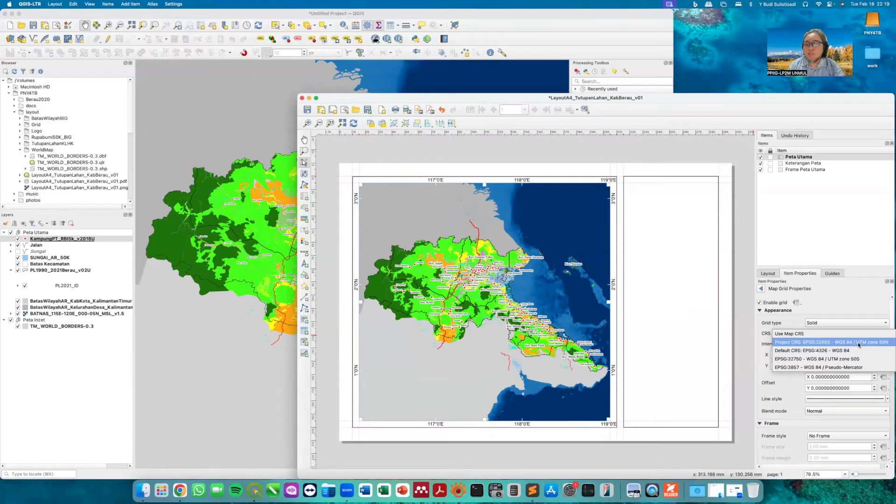
{"action": "left_click", "coordinate": [858, 343]}
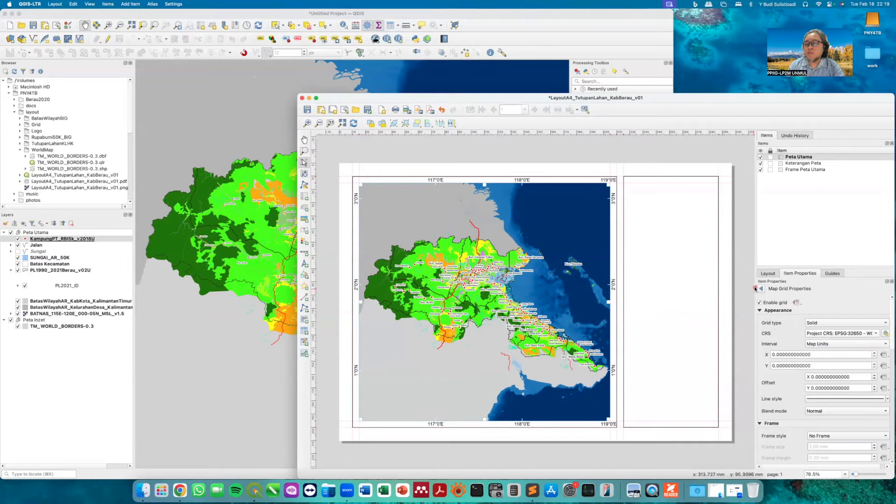
{"action": "left_click_drag", "start_coordinate": [757, 288], "coordinate": [738, 288]}
- Set the UTM grid's X and Y intervals to 50000 map units
{"action": "left_click_drag", "start_coordinate": [890, 307], "coordinate": [890, 317]}
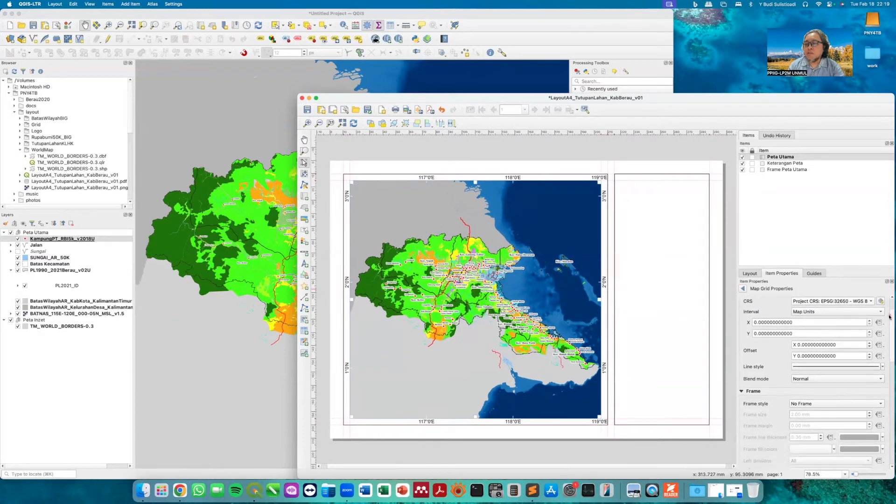
{"action": "double_click", "coordinate": [802, 321]}
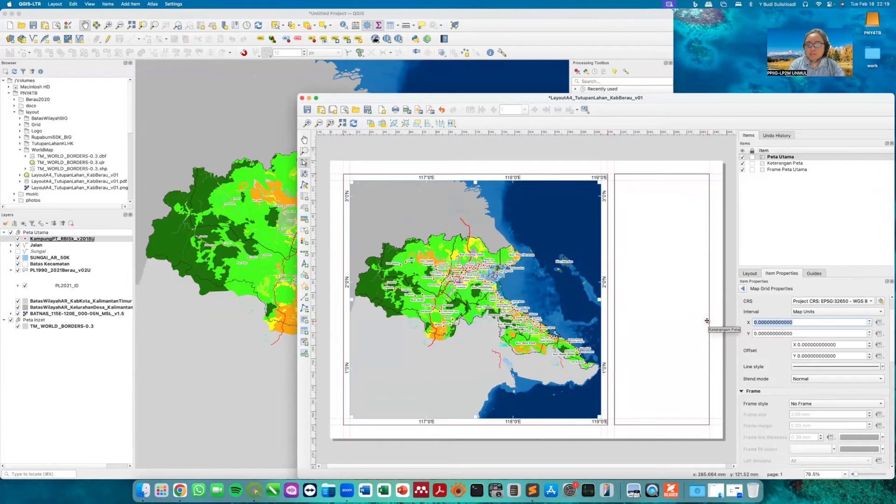
{"action": "type", "text": "500"}
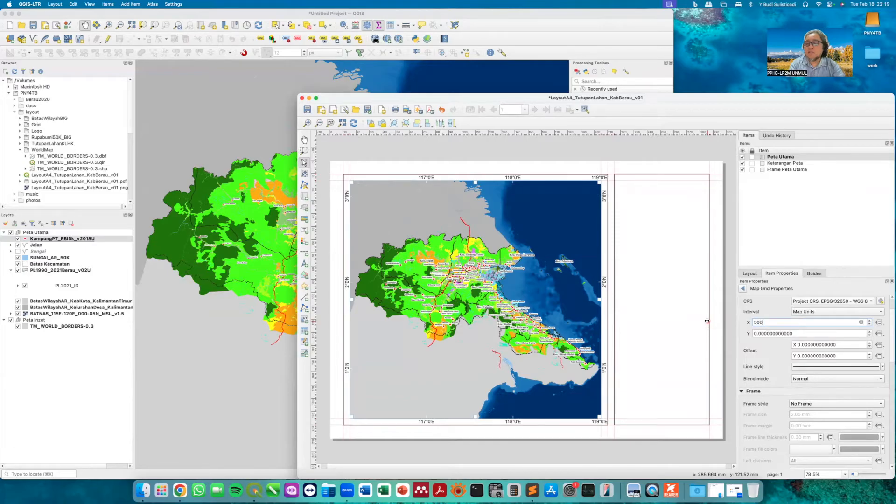
{"action": "key", "text": "Return"}
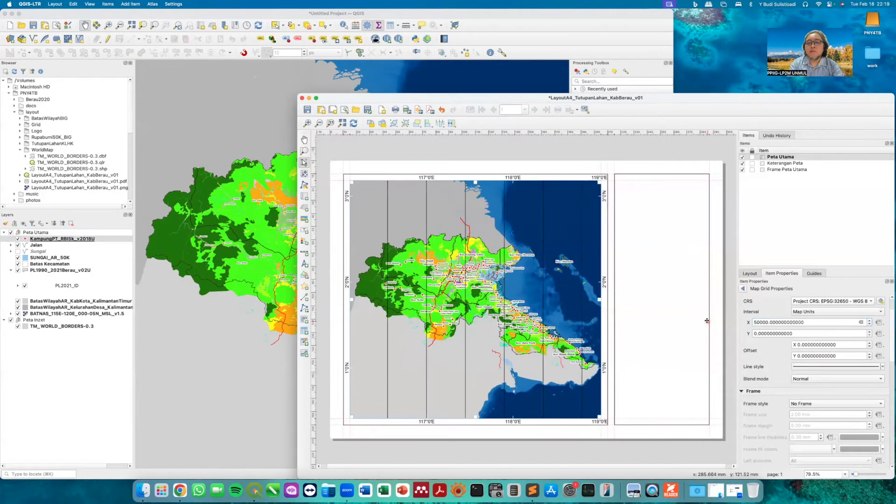
{"action": "key", "text": "Tab"}
{"action": "type", "text": "50000"}
{"action": "key", "text": "Return"}
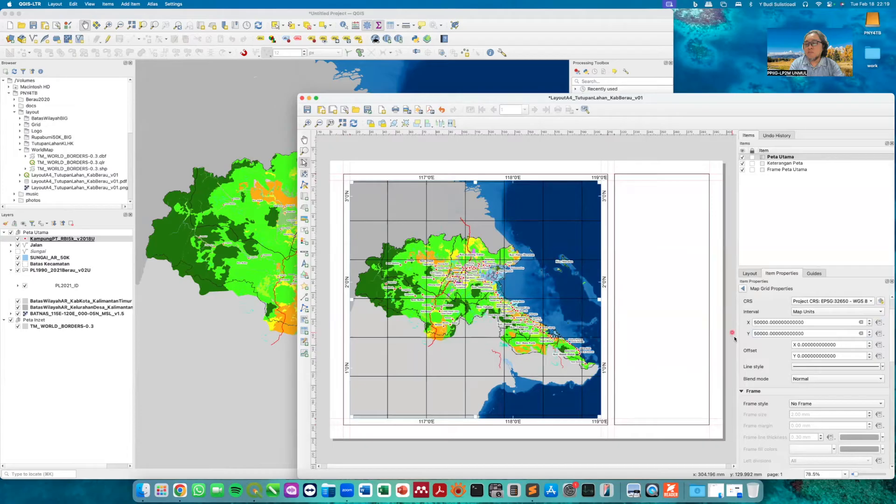
- Set the stroke width of the UTM grid's Simple Line symbol to 0.1 mm, keeping the Solid Line style
{"action": "scroll", "coordinate": [887, 332], "scroll_direction": "down", "scroll_amount": 4}
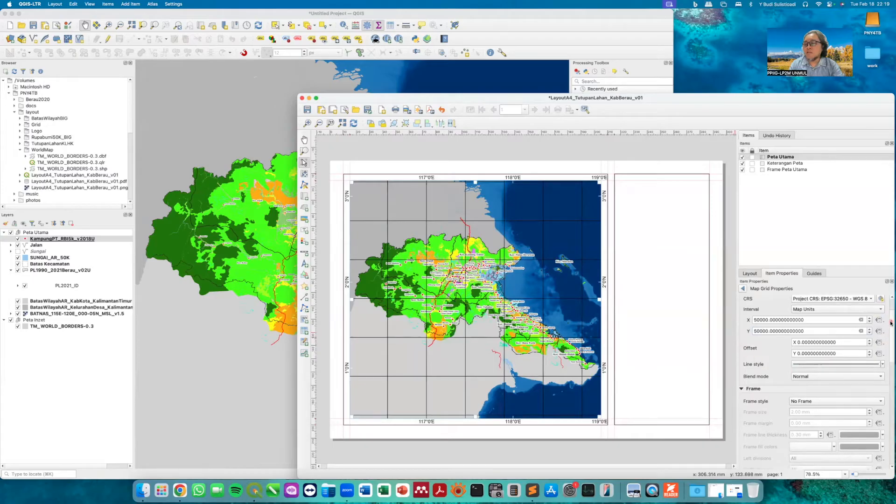
{"action": "left_click", "coordinate": [867, 321]}
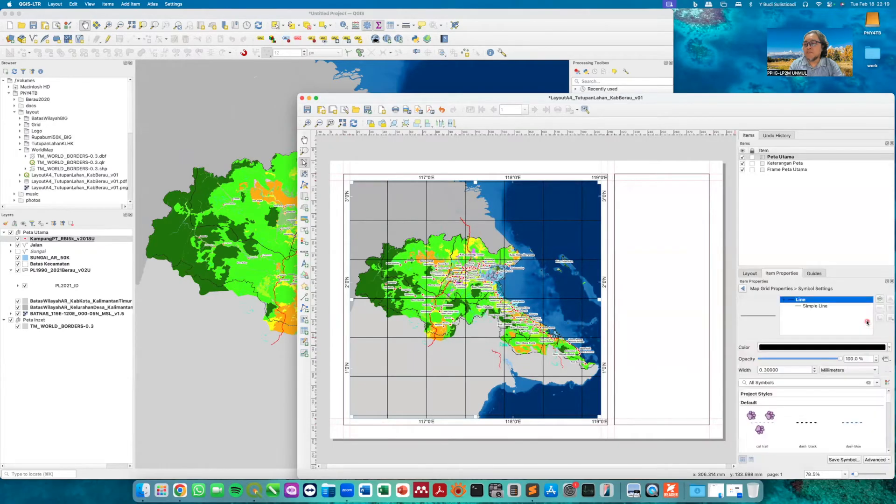
{"action": "left_click", "coordinate": [836, 308]}
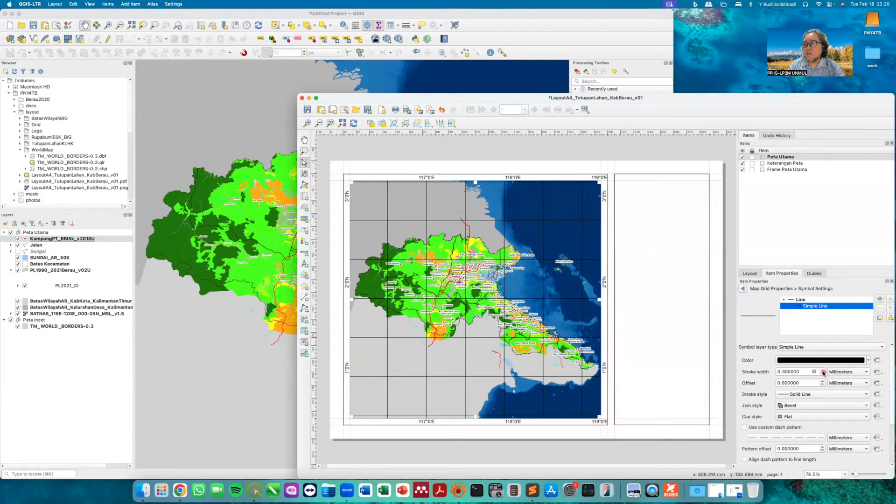
{"action": "left_click", "coordinate": [865, 393]}
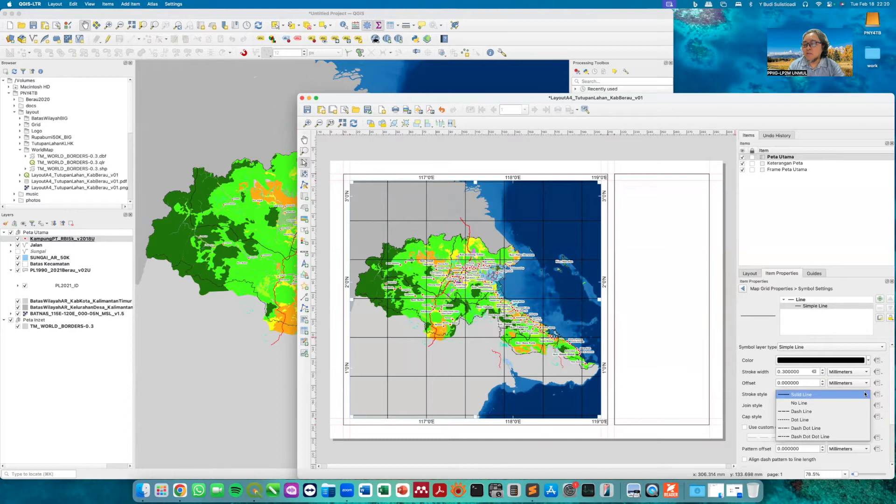
{"action": "left_click", "coordinate": [865, 394]}
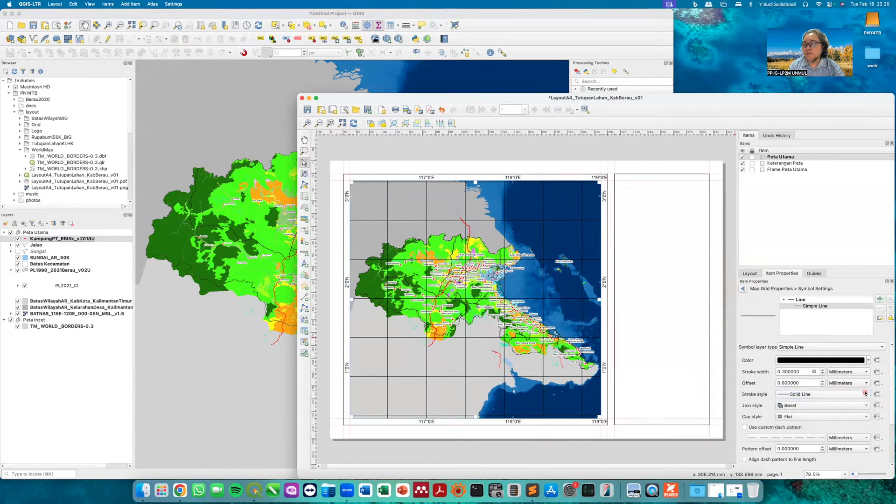
{"action": "left_click", "coordinate": [824, 374]}
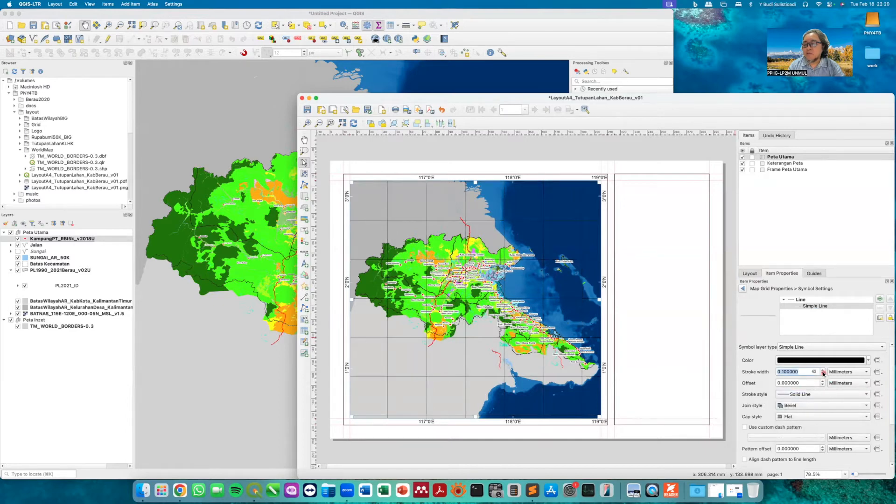
{"action": "left_click", "coordinate": [804, 384]}
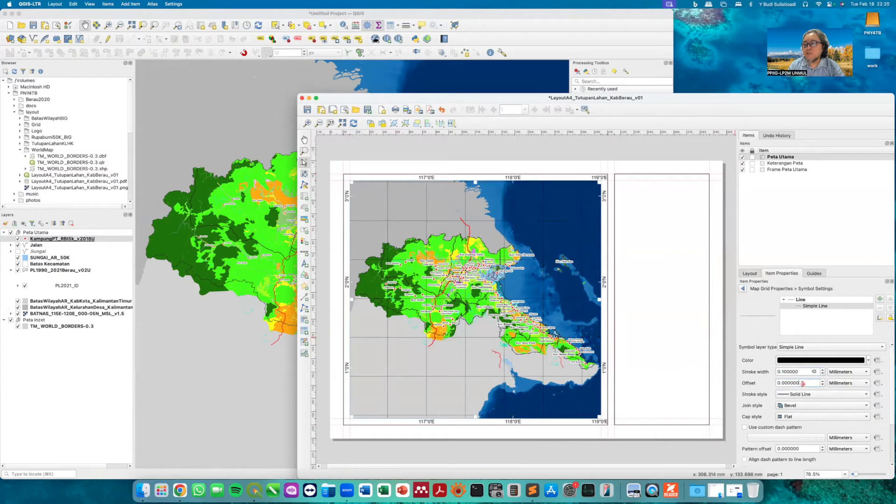
- Set the UTM grid's Simple Line colour to white and return to the grid properties
{"action": "left_click", "coordinate": [868, 360]}
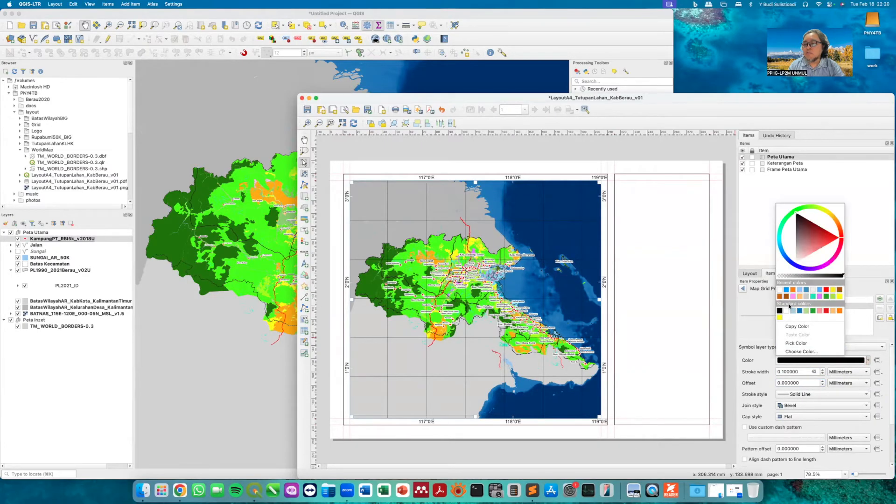
{"action": "left_click", "coordinate": [780, 290]}
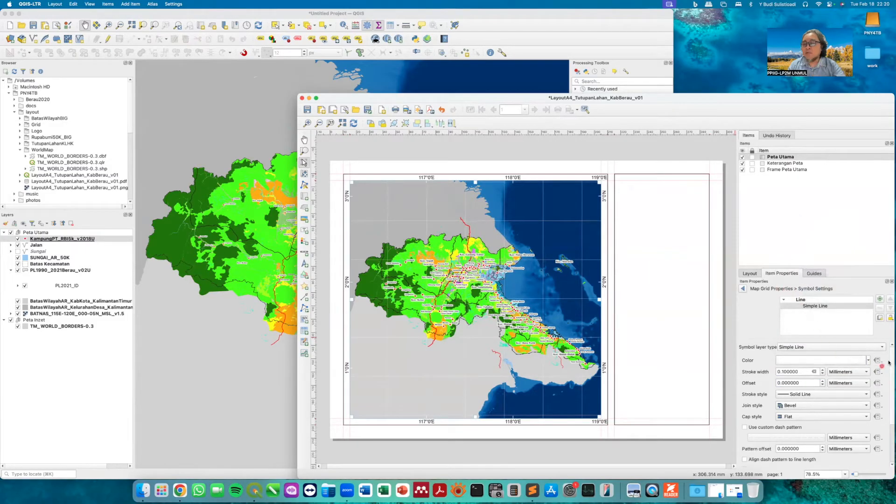
{"action": "mouse_move", "coordinate": [891, 359]}
{"action": "left_mouse_down"}
{"action": "mouse_move", "coordinate": [888, 388]}
{"action": "mouse_move", "coordinate": [882, 347]}
{"action": "left_mouse_up"}
{"action": "left_click", "coordinate": [744, 289]}
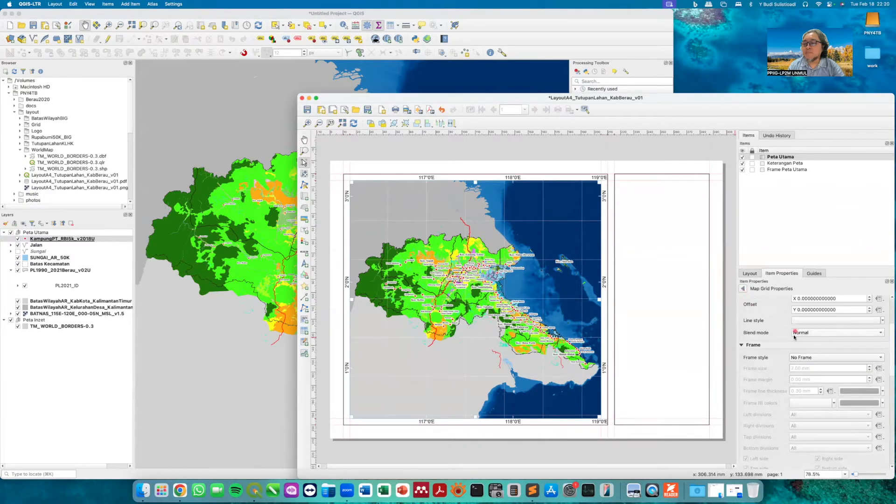
- Collapse the Frame settings and enable Draw Coordinates for the UTM grid
{"action": "left_click", "coordinate": [742, 346]}
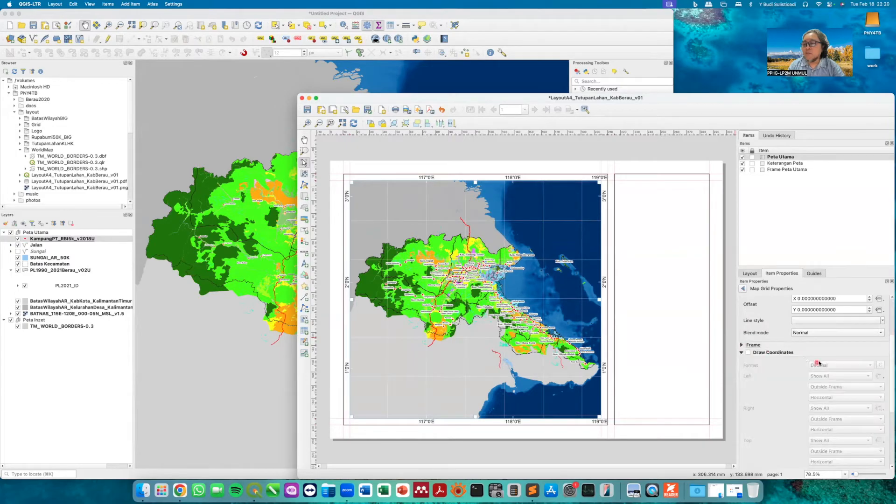
{"action": "left_click", "coordinate": [770, 352]}
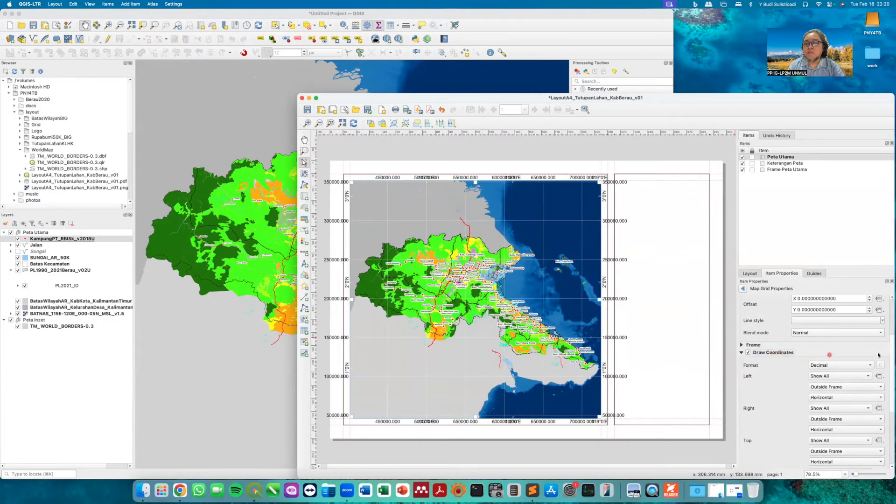
{"action": "left_click_drag", "start_coordinate": [891, 340], "coordinate": [892, 363]}
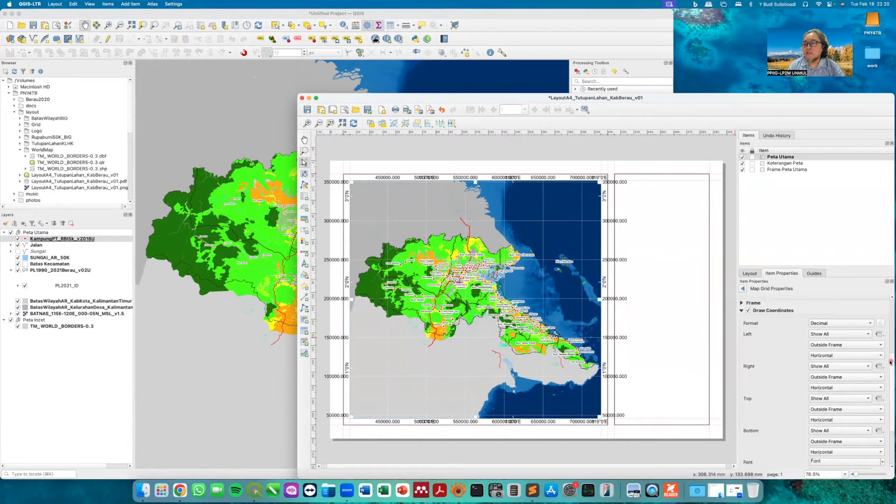
- Set the UTM grid's left and right coordinate labels to Vertical Ascending orientation
{"action": "left_click", "coordinate": [865, 355]}
{"action": "left_click", "coordinate": [849, 368]}
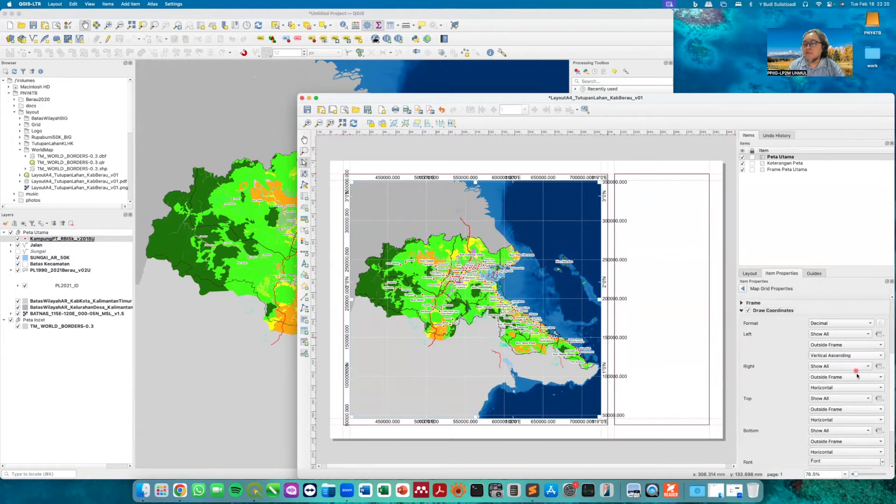
{"action": "left_click", "coordinate": [852, 388]}
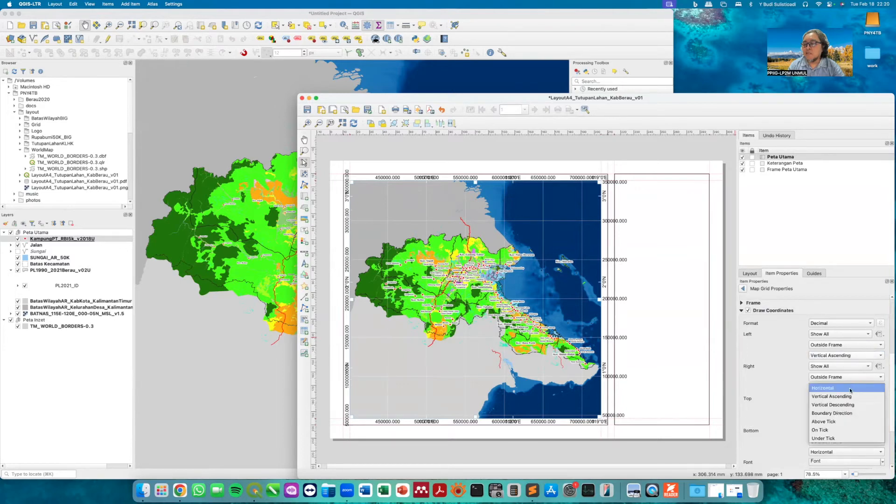
{"action": "left_click", "coordinate": [846, 397]}
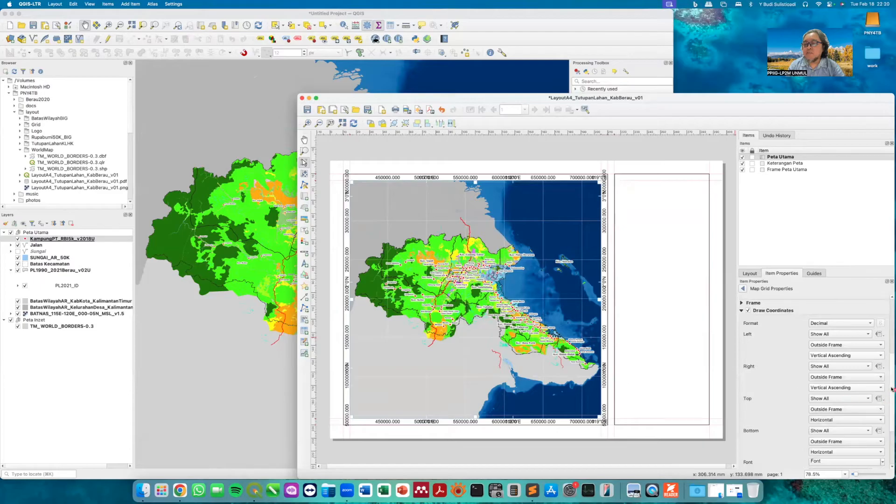
- Set the coordinate precision of the UTM grid labels to 0
{"action": "left_click_drag", "start_coordinate": [892, 393], "coordinate": [892, 423]}
{"action": "left_click", "coordinate": [815, 412]}
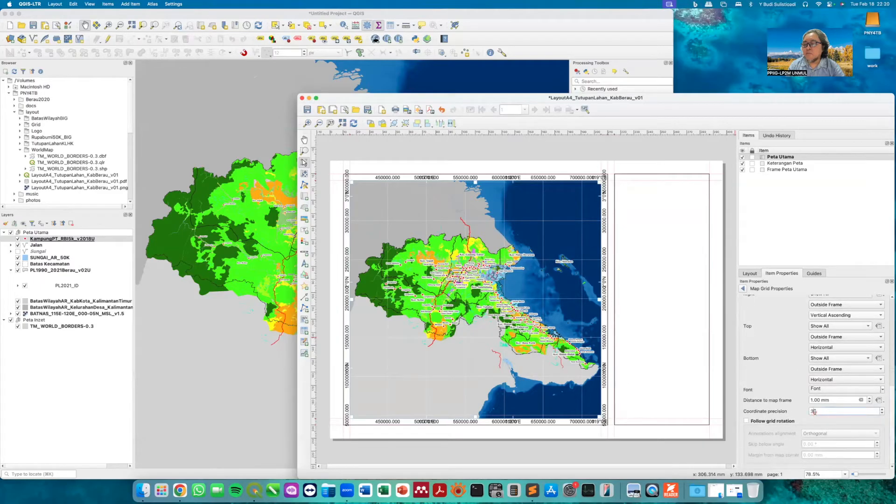
{"action": "key", "text": "BackSpace"}
{"action": "type", "text": "0"}
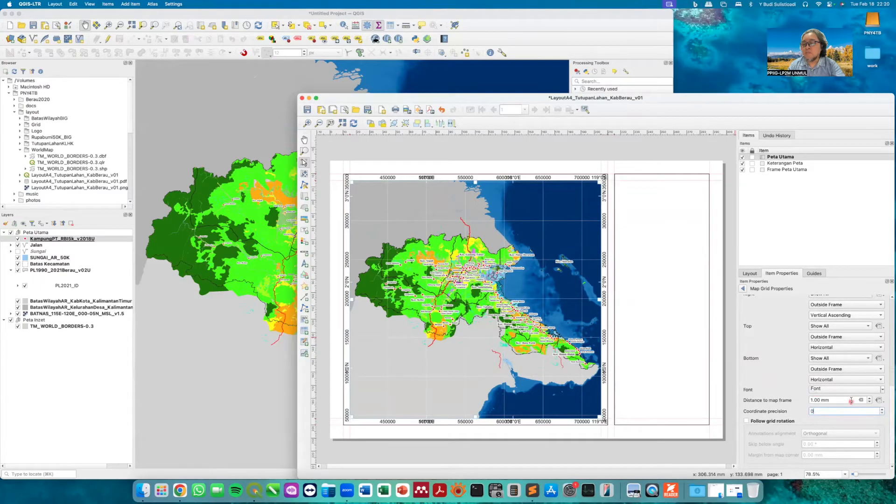
- Format the UTM grid's annotation font as Arial Bold with a size of 4 points
{"action": "left_click", "coordinate": [840, 390]}
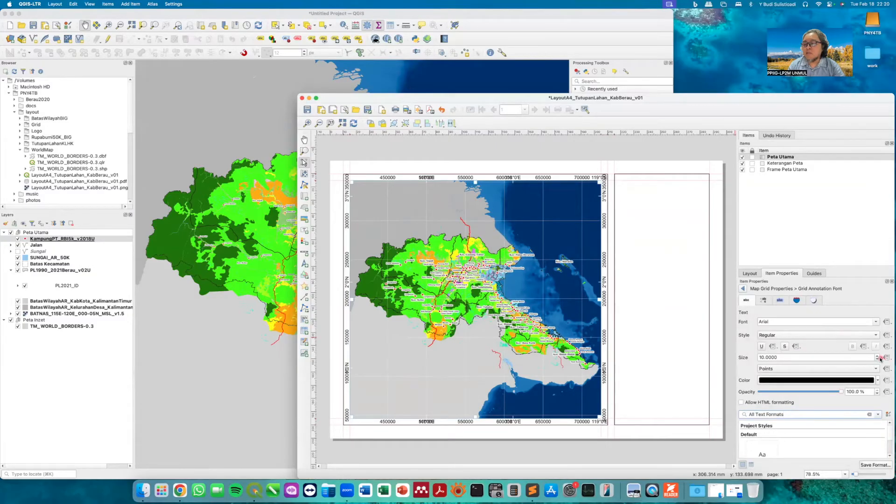
{"action": "scroll", "coordinate": [877, 358], "scroll_direction": "up", "scroll_amount": 4}
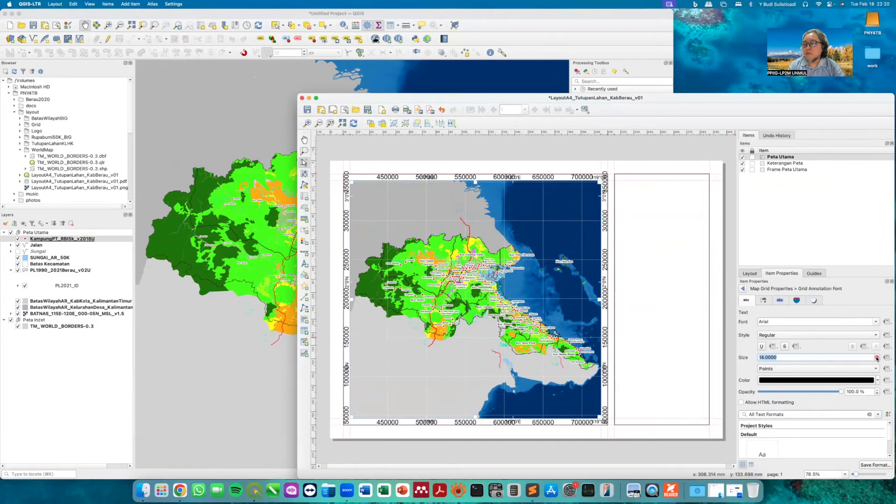
{"action": "scroll", "coordinate": [877, 361], "scroll_direction": "down", "scroll_amount": 8}
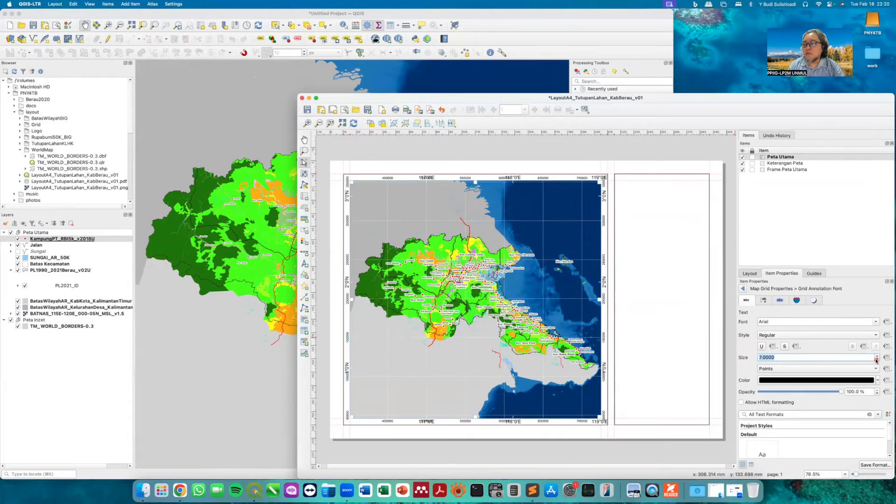
{"action": "scroll", "coordinate": [877, 361], "scroll_direction": "down", "scroll_amount": 1}
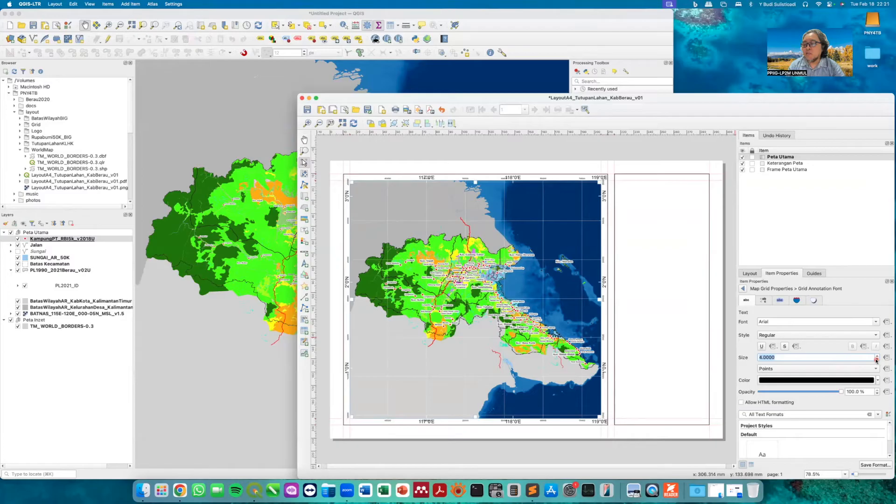
{"action": "left_click", "coordinate": [789, 335]}
{"action": "left_click", "coordinate": [784, 352]}
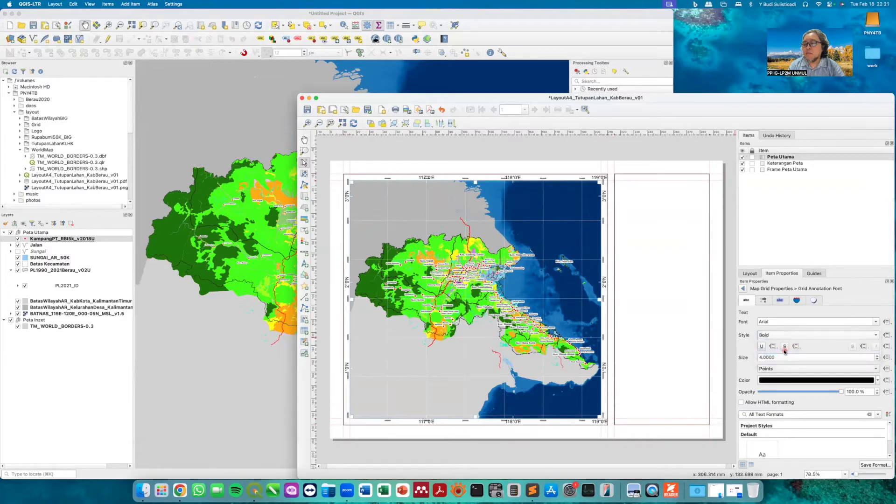
- Enable a text buffer for the UTM grid's annotation font and return to the grid properties
{"action": "left_click", "coordinate": [778, 301]}
{"action": "left_click", "coordinate": [771, 322]}
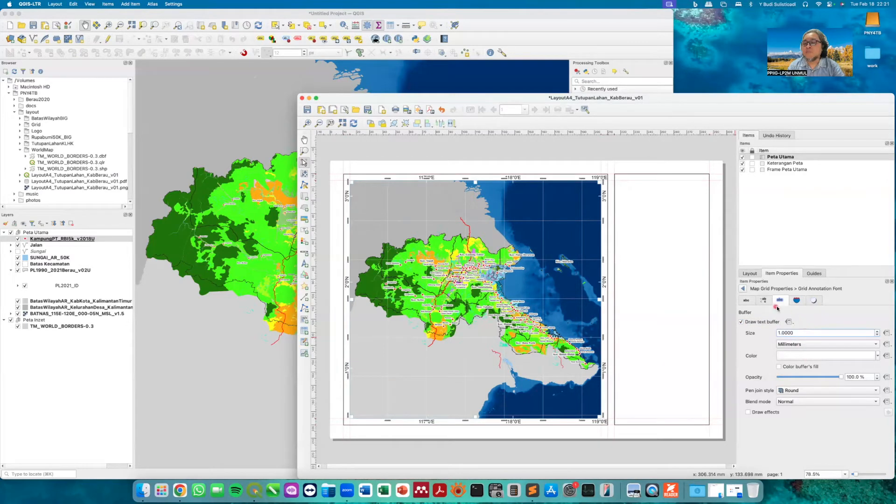
{"action": "left_click", "coordinate": [743, 289]}
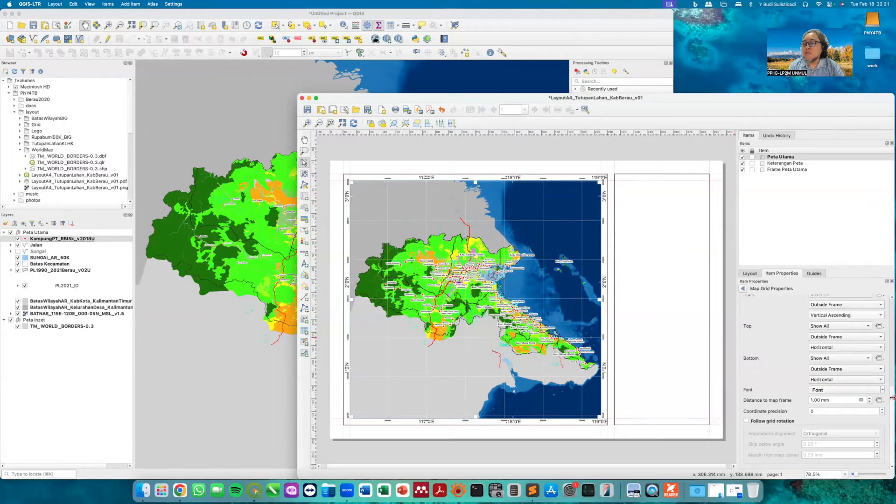
- Place the UTM grid's coordinate labels Inside Frame on the top, bottom, left and right sides
{"action": "left_click_drag", "start_coordinate": [892, 396], "coordinate": [890, 390]}
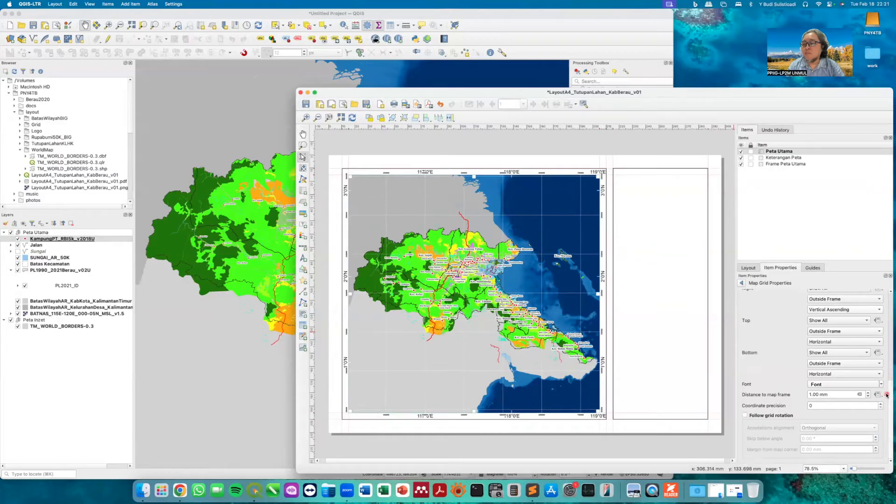
{"action": "left_click_drag", "start_coordinate": [890, 400], "coordinate": [892, 406]}
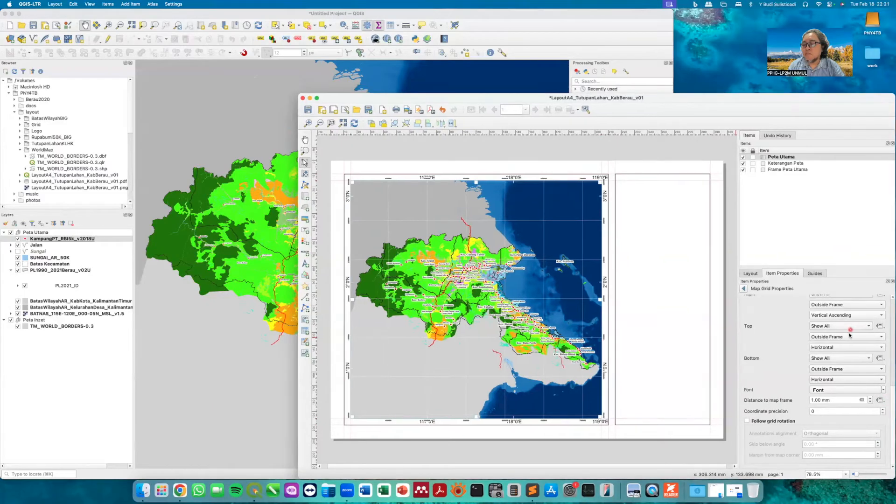
{"action": "left_click", "coordinate": [841, 369]}
{"action": "left_click", "coordinate": [841, 359]}
{"action": "left_click", "coordinate": [847, 337]}
{"action": "left_click", "coordinate": [846, 327]}
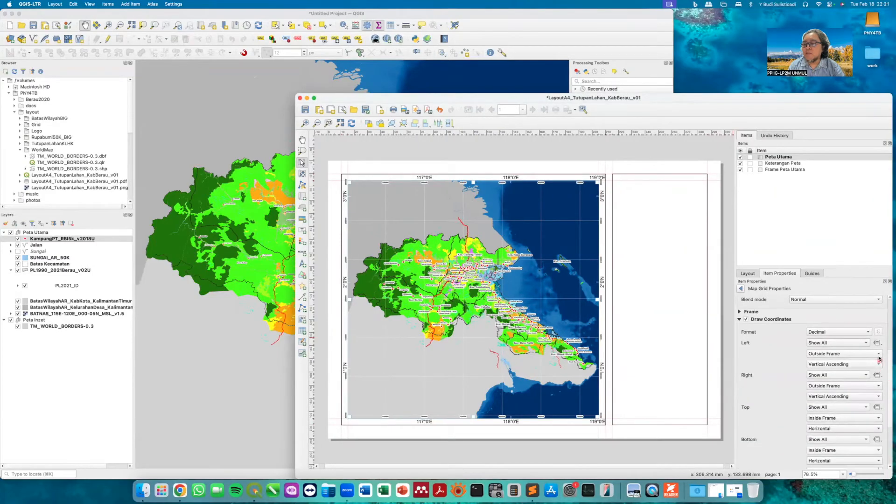
{"action": "left_click", "coordinate": [880, 356]}
{"action": "left_click", "coordinate": [863, 344]}
{"action": "left_click", "coordinate": [850, 386]}
{"action": "left_click", "coordinate": [825, 374]}
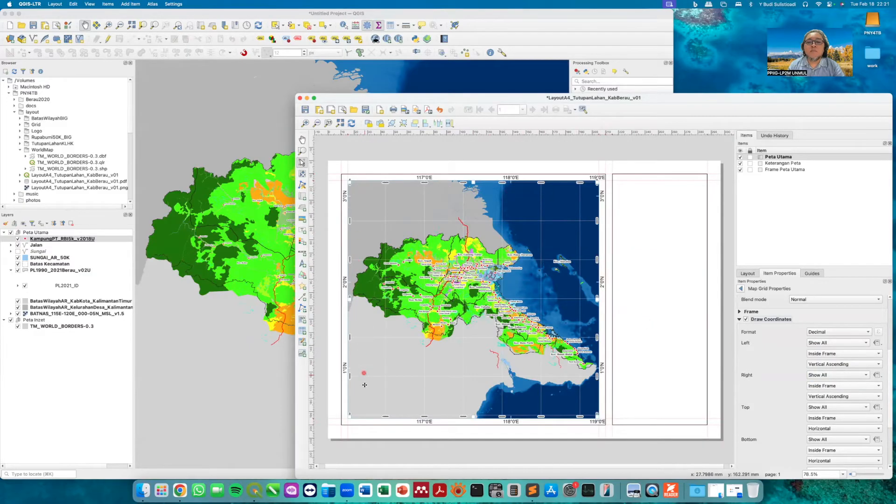
- Set the text buffer size of the UTM grid's annotation font to 0.6 millimetres
{"action": "left_click", "coordinate": [305, 123]}
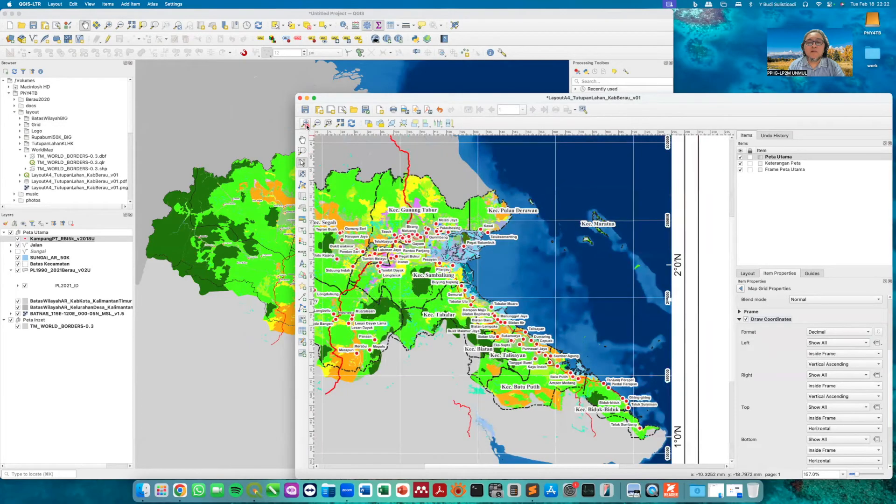
{"action": "left_click", "coordinate": [307, 124]}
{"action": "left_click_drag", "start_coordinate": [370, 168], "coordinate": [695, 376]}
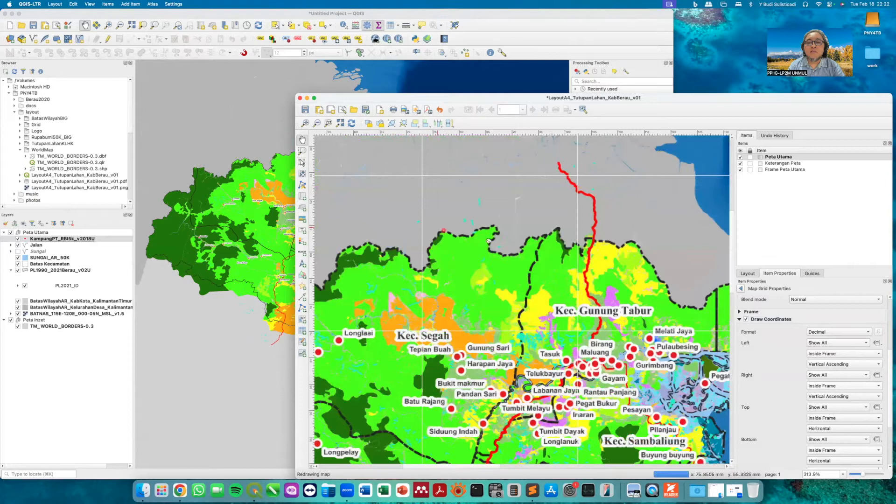
{"action": "left_click_drag", "start_coordinate": [450, 226], "coordinate": [526, 323]}
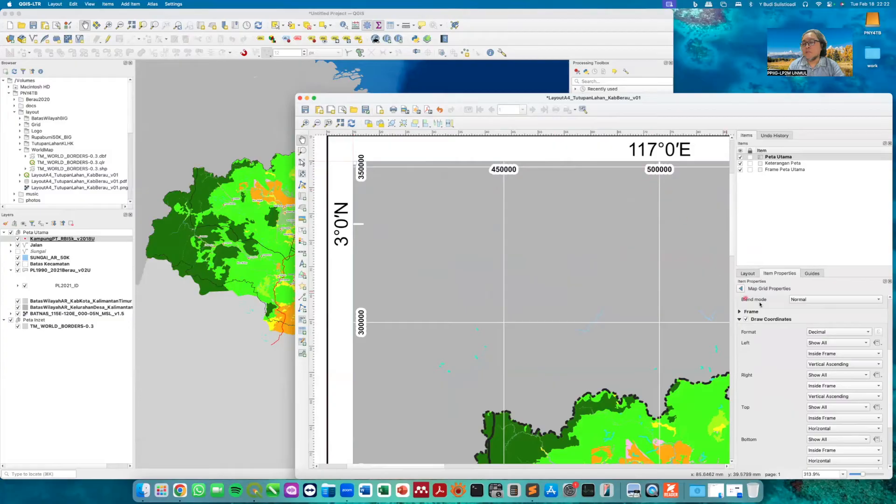
{"action": "scroll", "coordinate": [892, 379], "scroll_direction": "down", "scroll_amount": 2}
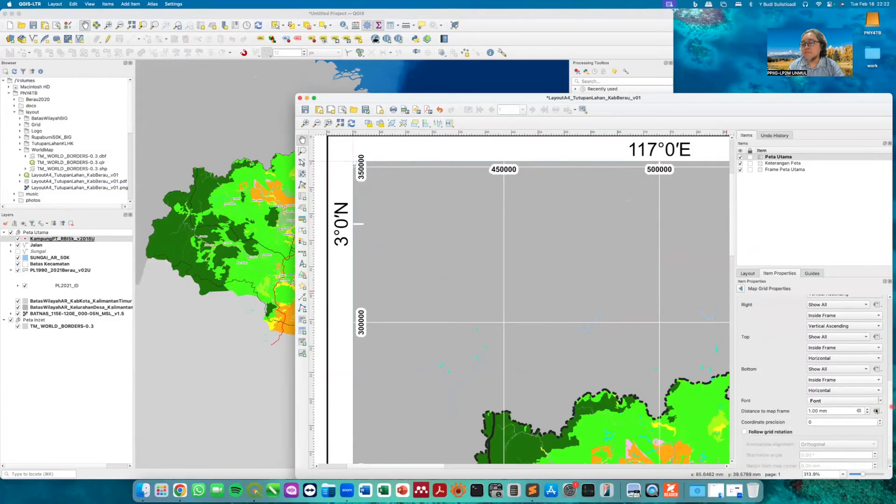
{"action": "left_click", "coordinate": [834, 401]}
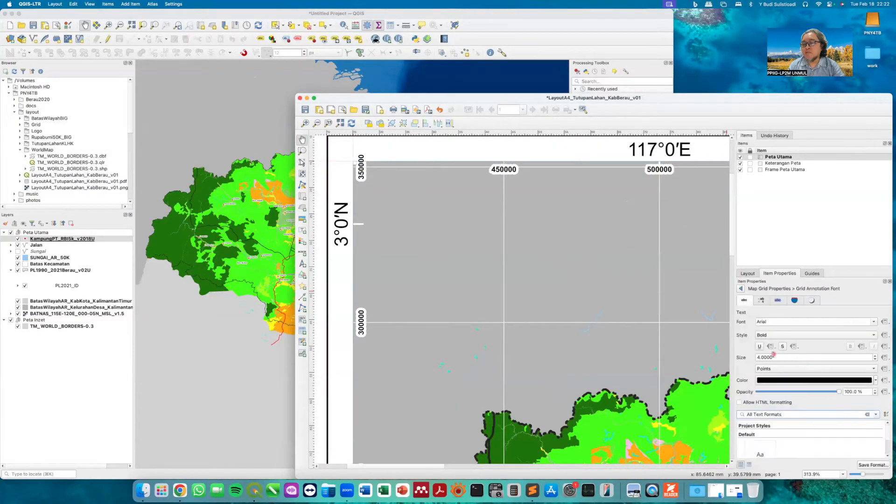
{"action": "left_click", "coordinate": [779, 299]}
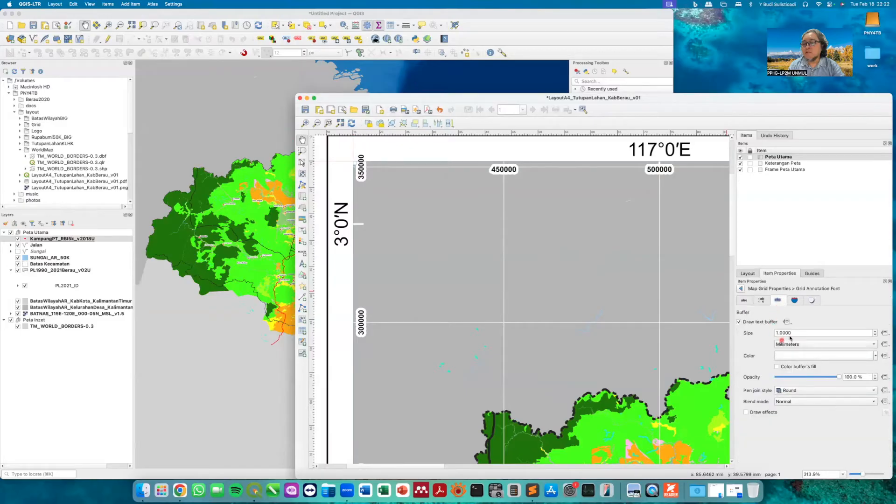
{"action": "left_click", "coordinate": [752, 322]}
{"action": "type", "text": "0.6"}
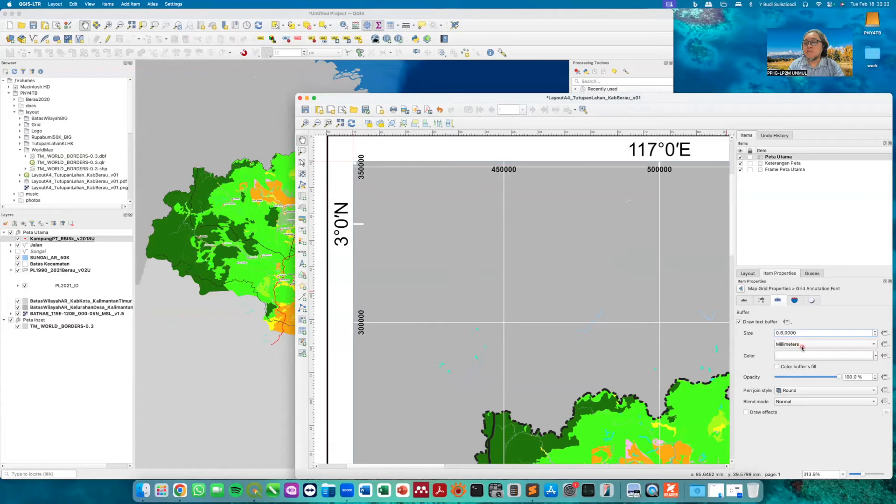
{"action": "key", "text": "Delete"}
{"action": "key", "text": "Delete"}
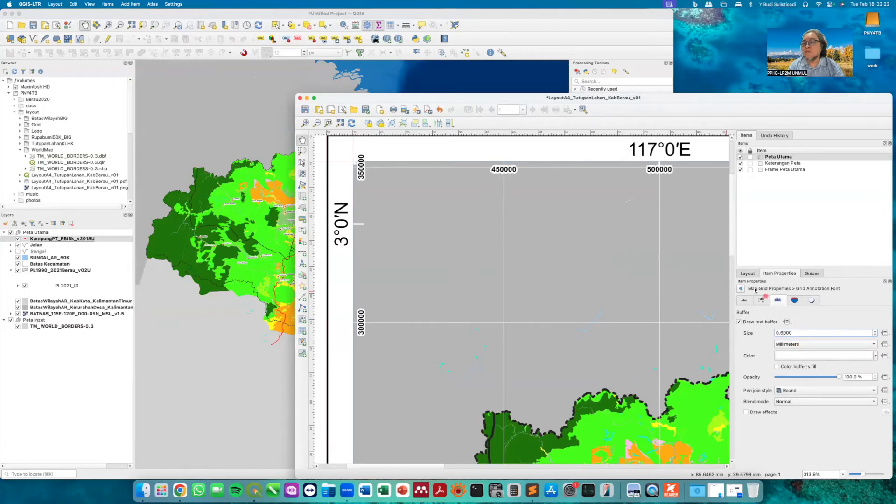
{"action": "left_click", "coordinate": [741, 289]}
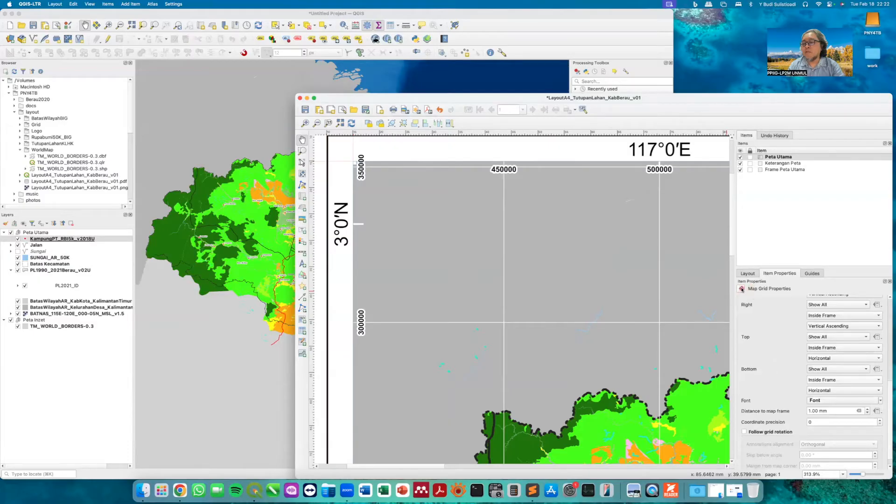
- Change the annotation font style of Peta Utama's geographic grid to Bold
{"action": "left_click", "coordinate": [340, 124]}
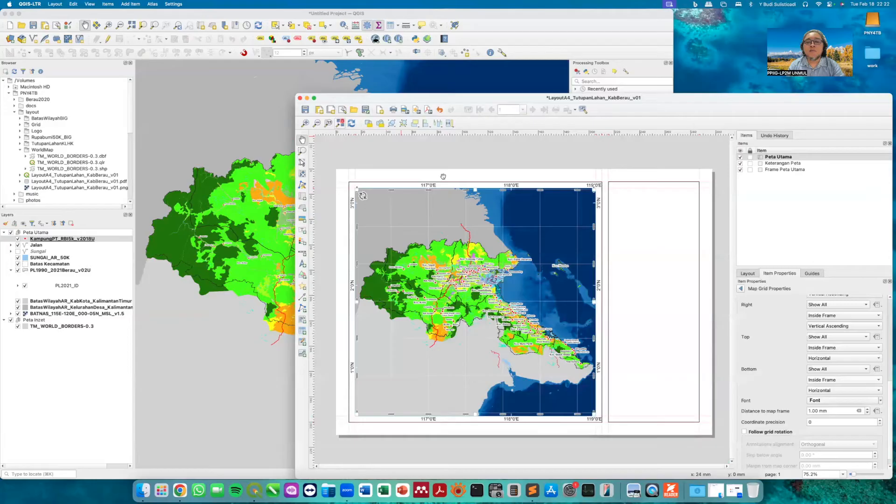
{"action": "left_click", "coordinate": [741, 288]}
{"action": "left_click", "coordinate": [763, 367]}
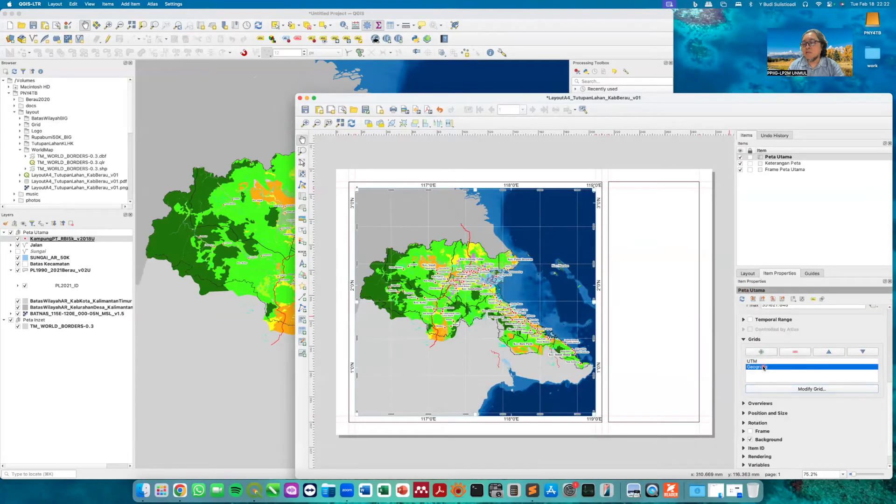
{"action": "left_click", "coordinate": [817, 391]}
{"action": "scroll", "coordinate": [892, 349], "scroll_direction": "down", "scroll_amount": 8}
{"action": "scroll", "coordinate": [892, 419], "scroll_direction": "down", "scroll_amount": 10}
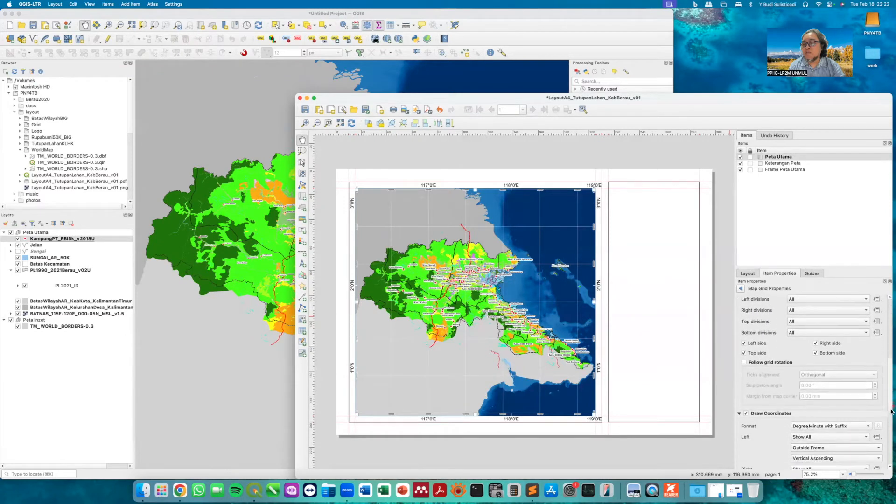
{"action": "left_click", "coordinate": [822, 431]}
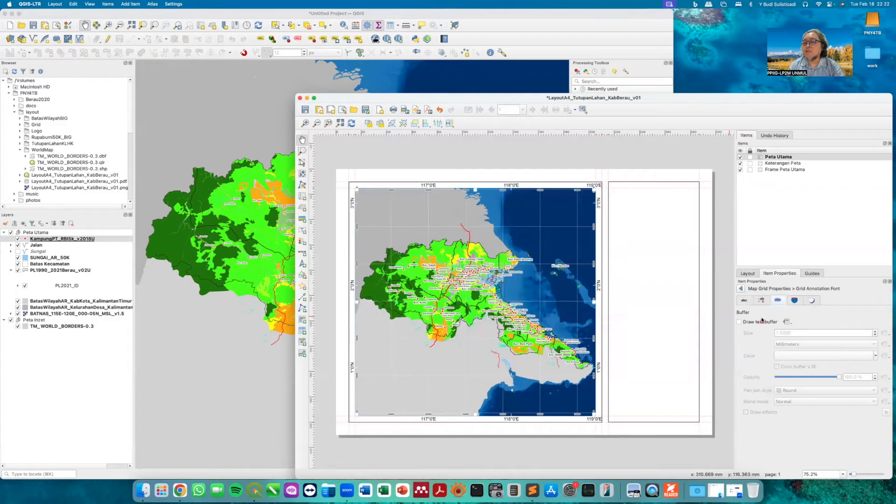
{"action": "left_click", "coordinate": [745, 300]}
{"action": "left_click", "coordinate": [870, 336]}
{"action": "left_click", "coordinate": [836, 355]}
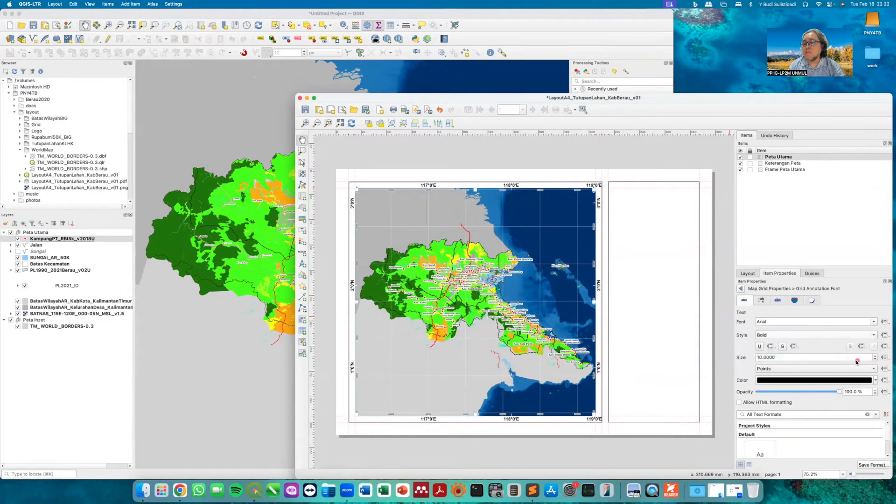
- Reduce the geographic grid's annotation font size to 6 points and deselect the map item
{"action": "left_click", "coordinate": [874, 359]}
{"action": "left_click", "coordinate": [874, 360]}
{"action": "left_click", "coordinate": [874, 359]}
{"action": "left_click", "coordinate": [874, 359]}
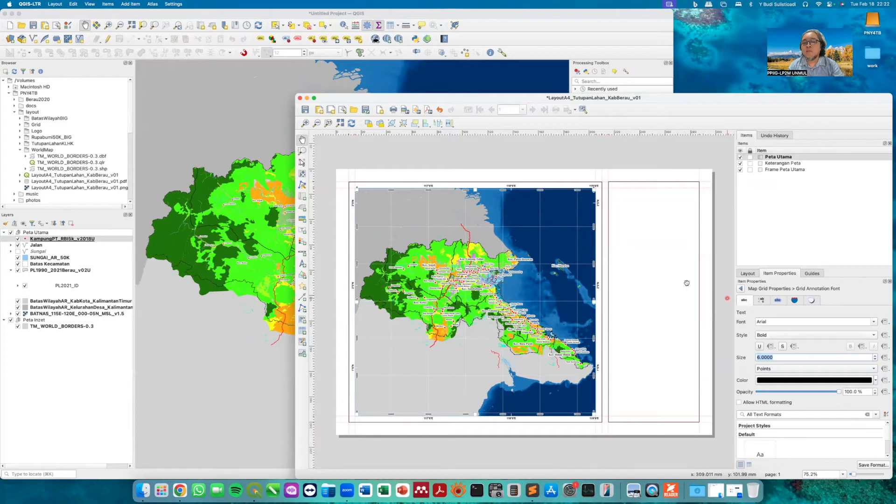
{"action": "left_click", "coordinate": [569, 168]}
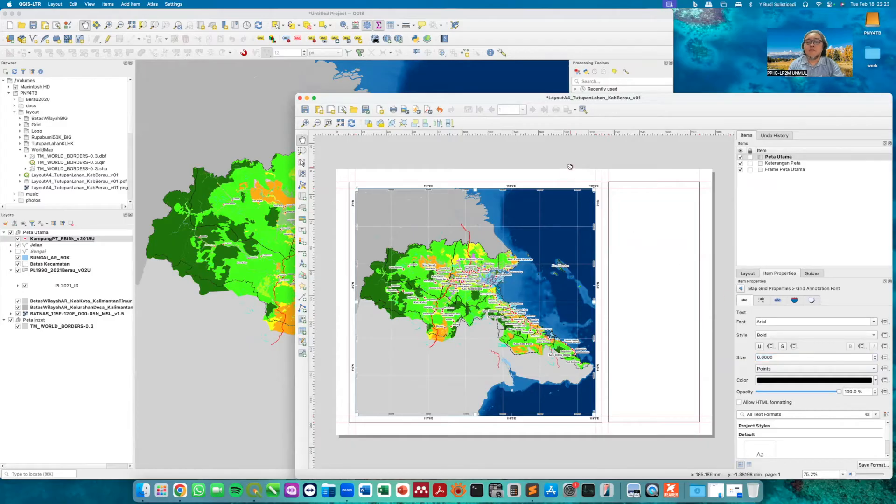
{"action": "left_click", "coordinate": [302, 162]}
{"action": "left_click", "coordinate": [463, 156]}
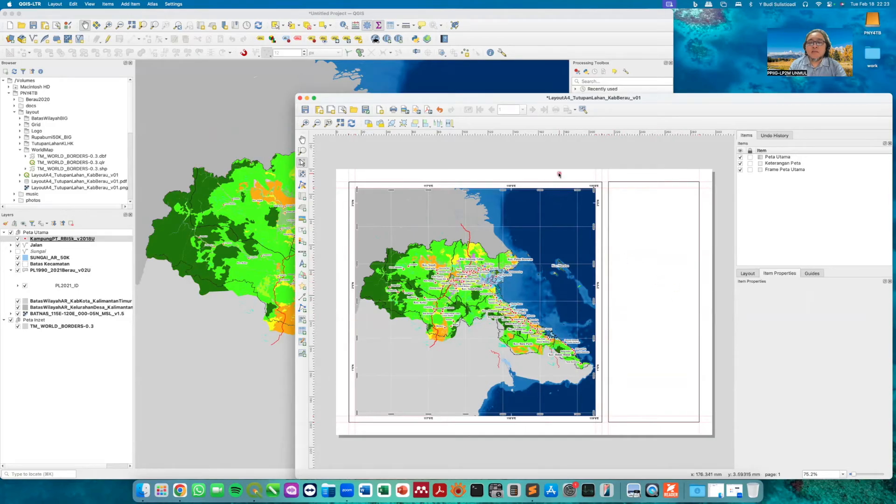
- Switch to the main QGIS project window and collapse the PL1990_2021Berau_v02U layer's legend
{"action": "left_click", "coordinate": [489, 17]}
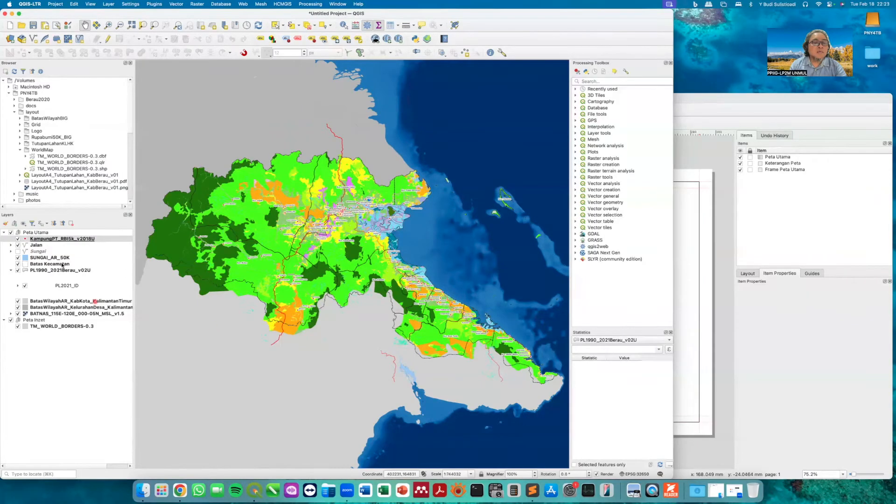
{"action": "left_click", "coordinate": [12, 270]}
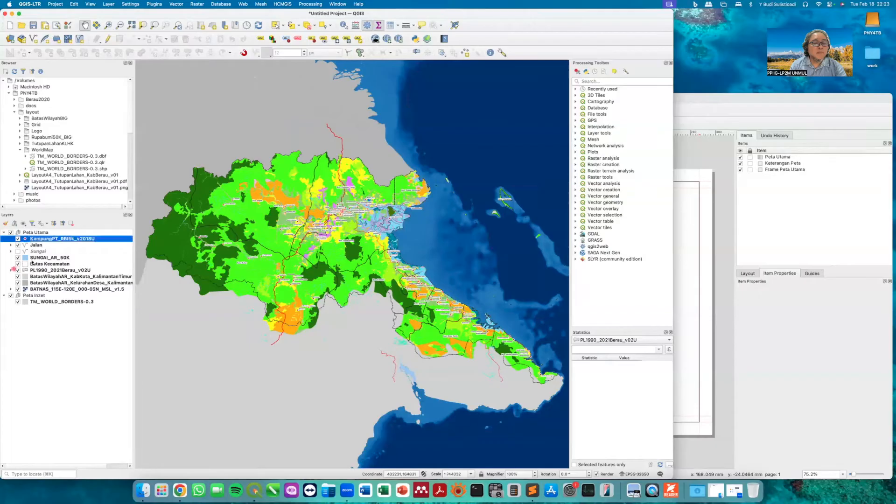
- Hide the Peta Utama layer group and label the TM_WORLD_BORDERS-0.3 layer with its NAME field
{"action": "left_click", "coordinate": [10, 233]}
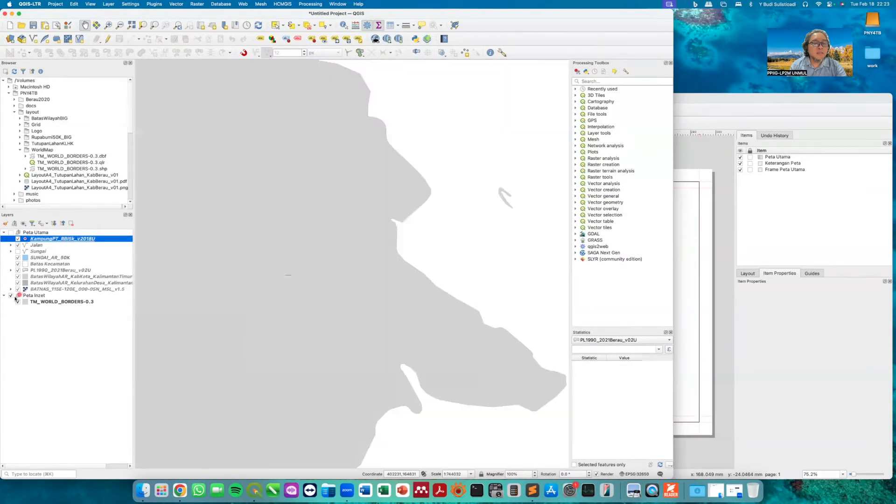
{"action": "left_click", "coordinate": [41, 301]}
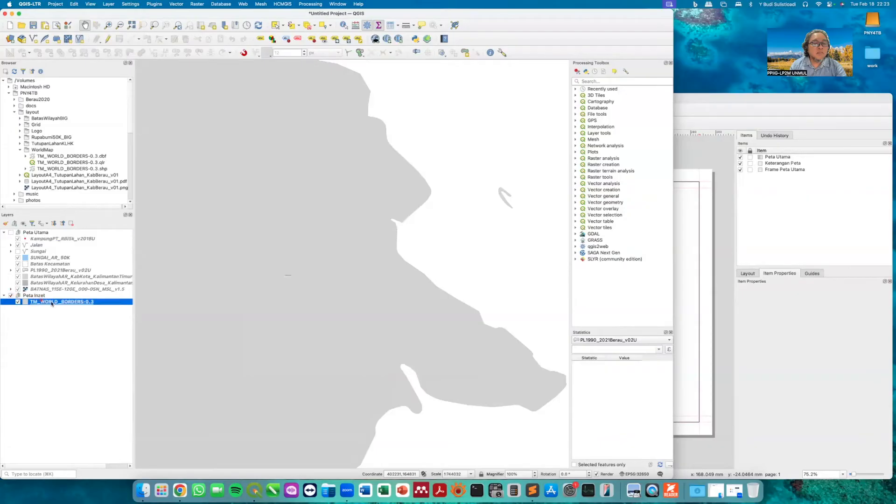
{"action": "double_click", "coordinate": [51, 304]}
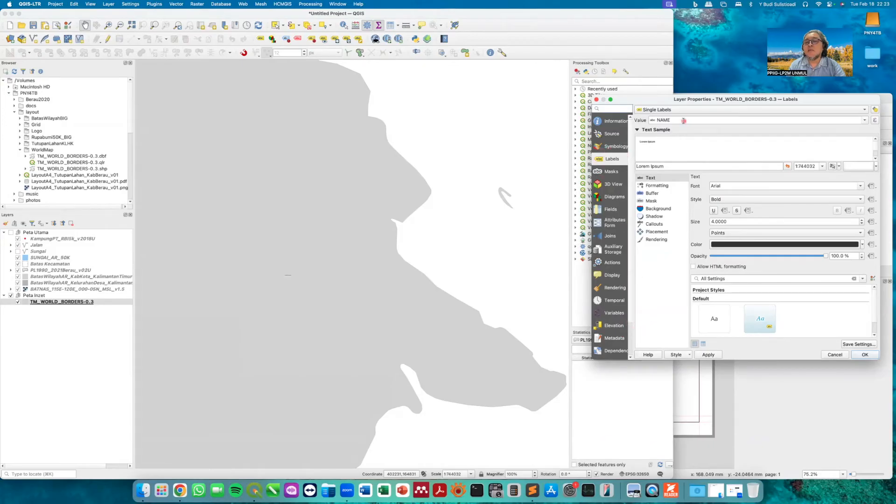
{"action": "left_click", "coordinate": [851, 120]}
{"action": "left_click", "coordinate": [865, 121]}
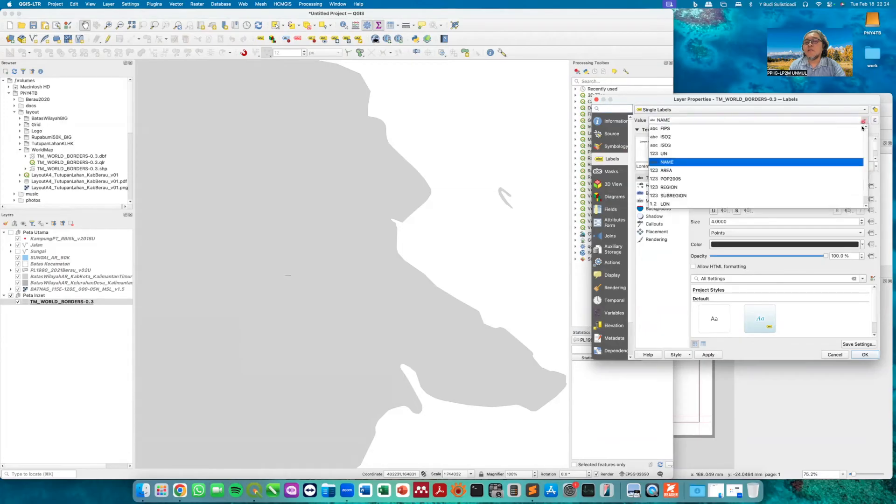
{"action": "left_click", "coordinate": [752, 160]}
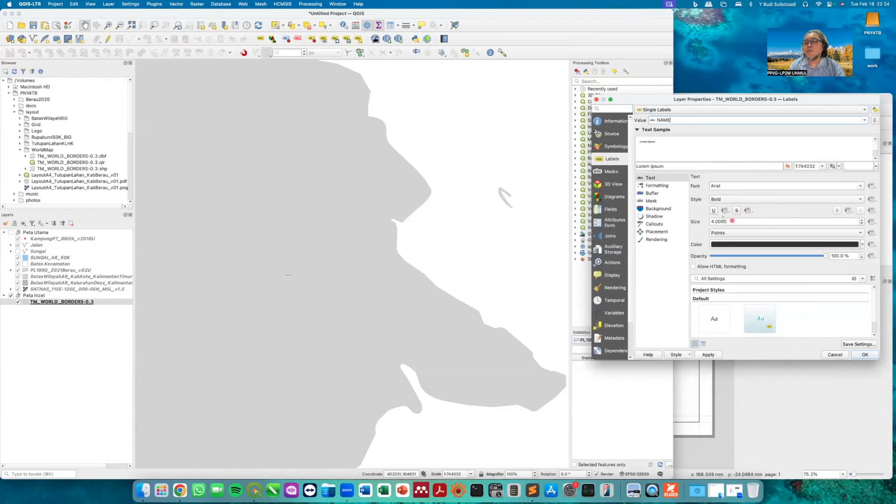
- Review the label buffer, label text and symbology settings of TM_WORLD_BORDERS-0.3 and accept the layer properties
{"action": "left_click", "coordinate": [657, 194]}
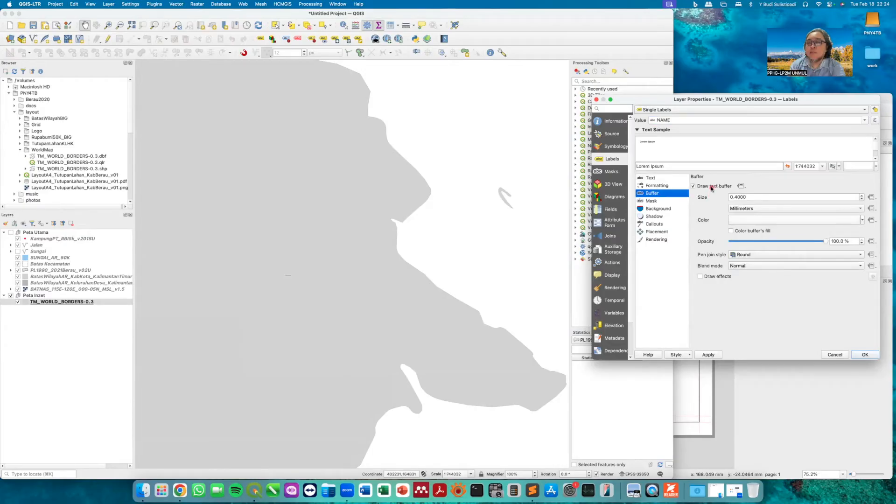
{"action": "left_click", "coordinate": [666, 179]}
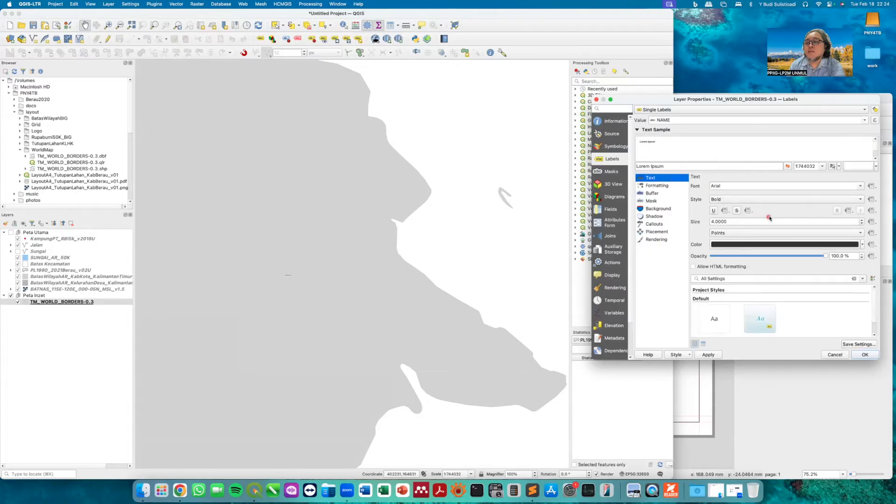
{"action": "left_click", "coordinate": [616, 148]}
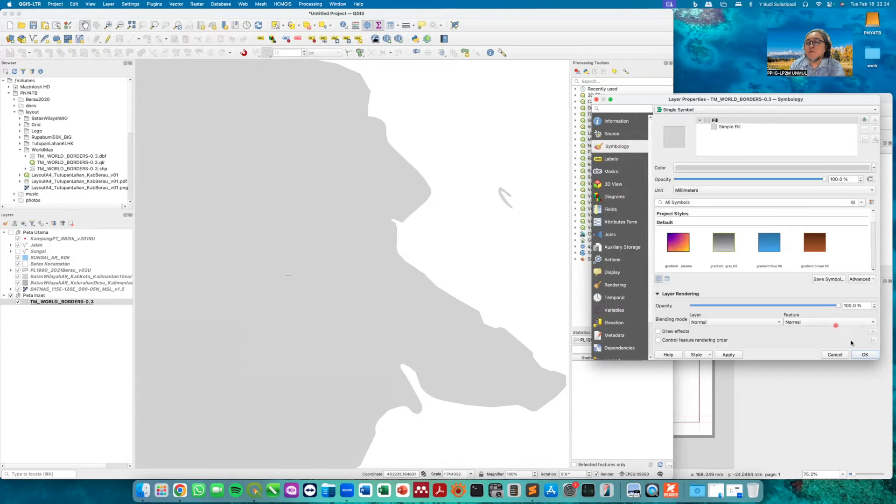
{"action": "left_click", "coordinate": [865, 355]}
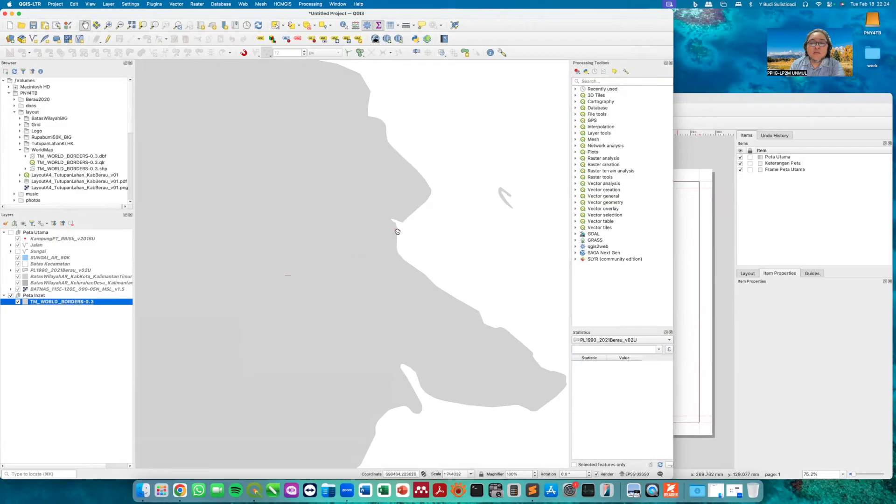
- Switch to the LayoutA4_TutupanLahan_KabBerau_v01 print layout and add a vertical guide at 220 mm
{"action": "left_click", "coordinate": [774, 99]}
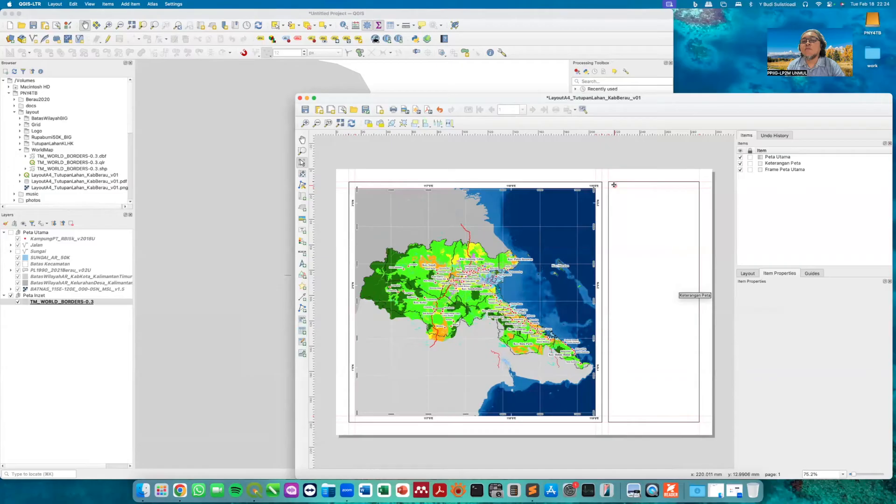
{"action": "left_click", "coordinate": [819, 273]}
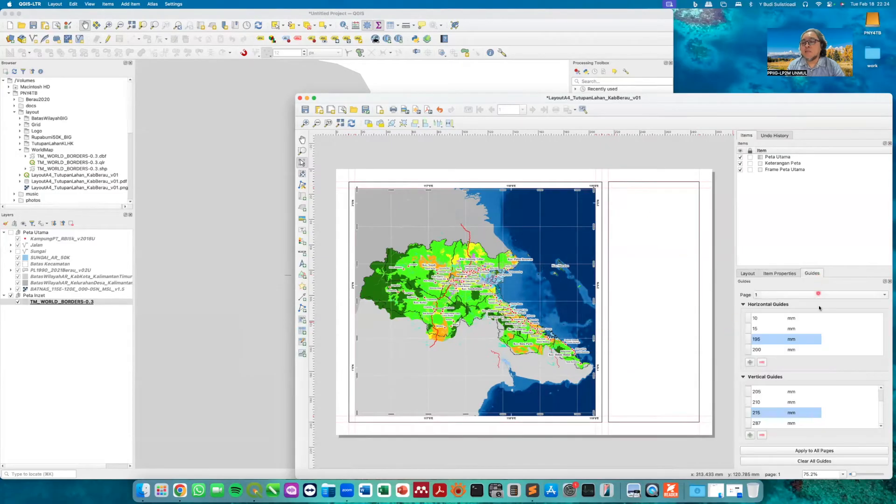
{"action": "left_click", "coordinate": [750, 435]}
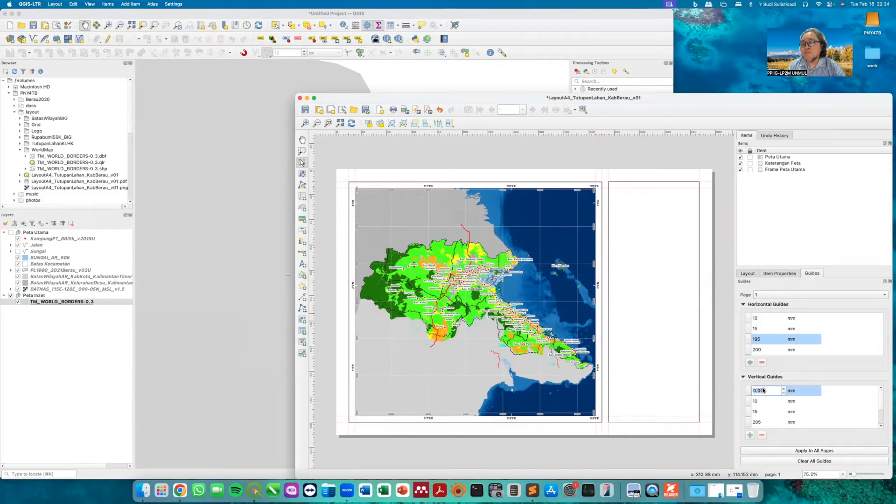
{"action": "type", "text": "200"}
{"action": "key", "text": "Return"}
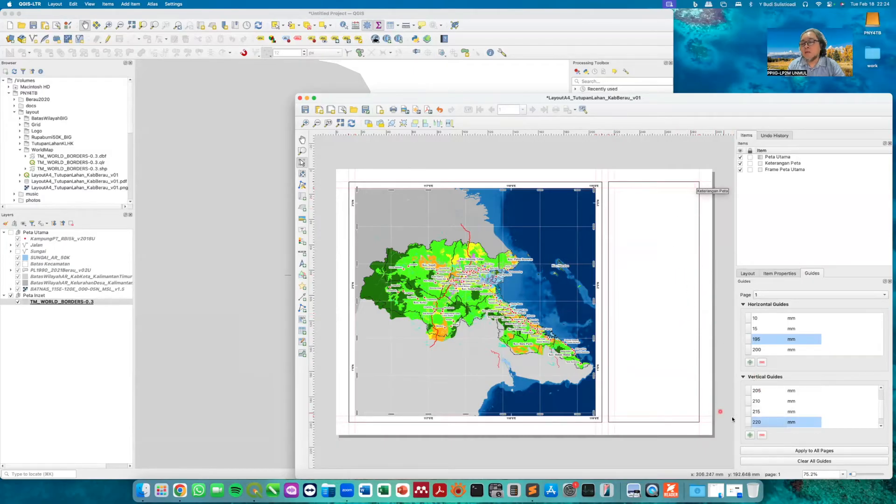
- Add another vertical guide at 283 mm on page 1
{"action": "scroll", "coordinate": [806, 411], "scroll_direction": "down", "scroll_amount": 1}
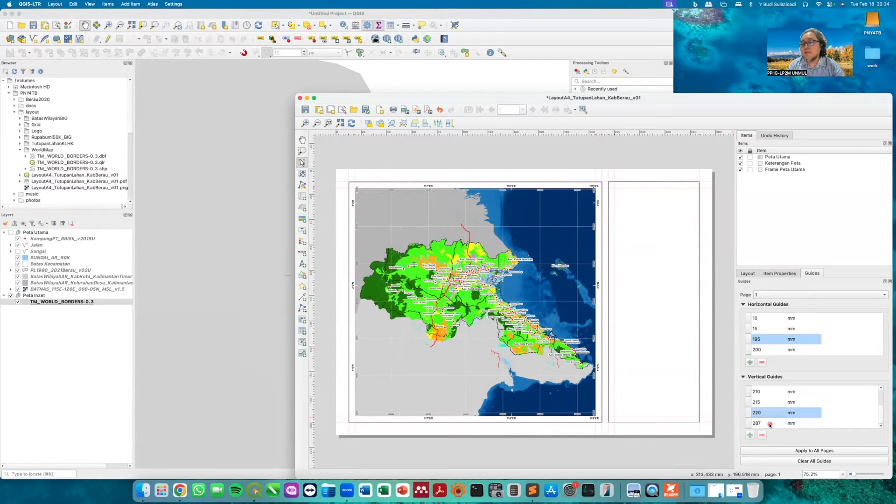
{"action": "left_click", "coordinate": [751, 435]}
{"action": "scroll", "coordinate": [765, 411], "scroll_direction": "up", "scroll_amount": 3}
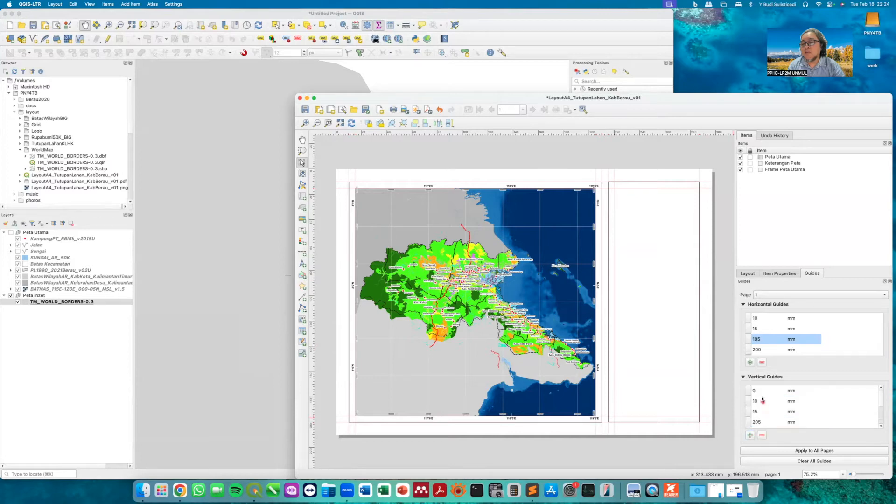
{"action": "double_click", "coordinate": [765, 390]}
{"action": "type", "text": "283"}
{"action": "key", "text": "Return"}
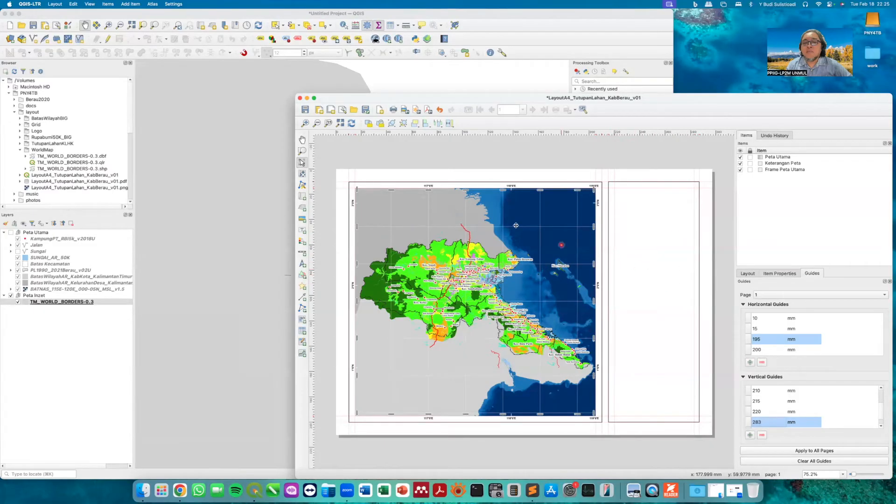
- Add an inset map inside the Keterangan Peta frame, fitted between the 220 mm and 283 mm vertical guides
{"action": "left_click", "coordinate": [130, 4]}
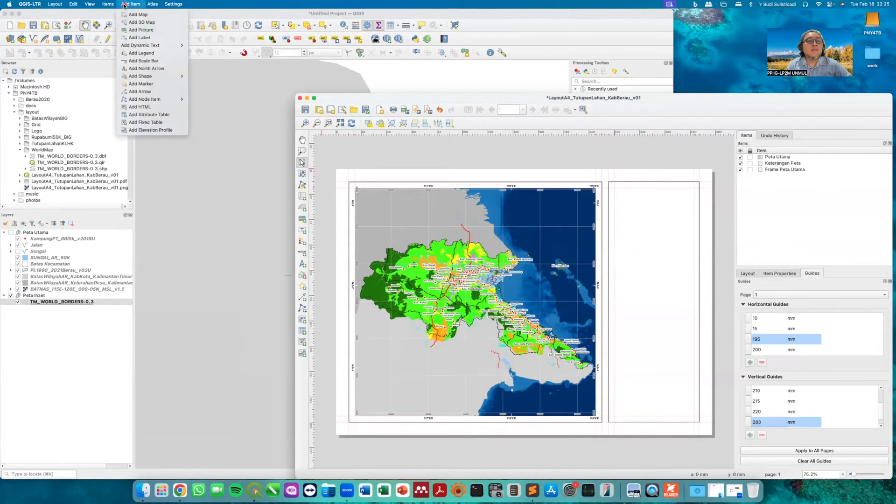
{"action": "left_click", "coordinate": [140, 17]}
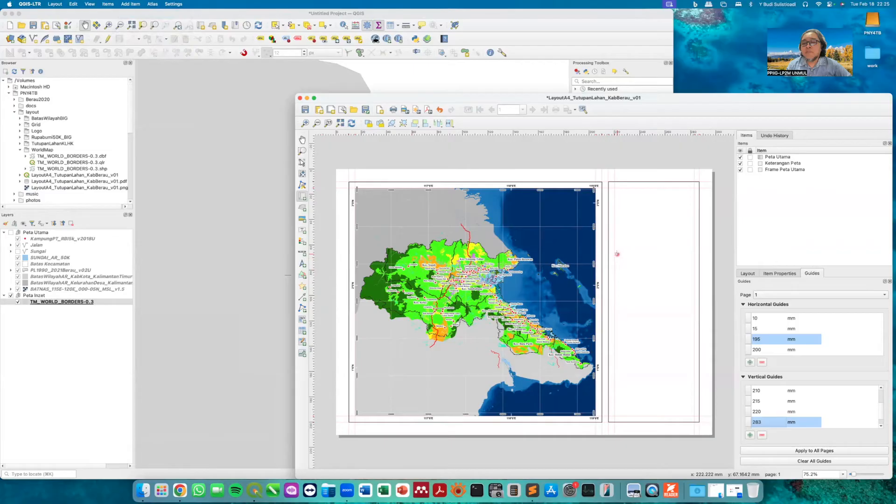
{"action": "left_click_drag", "start_coordinate": [620, 253], "coordinate": [696, 299]}
{"action": "left_click_drag", "start_coordinate": [619, 252], "coordinate": [615, 247]}
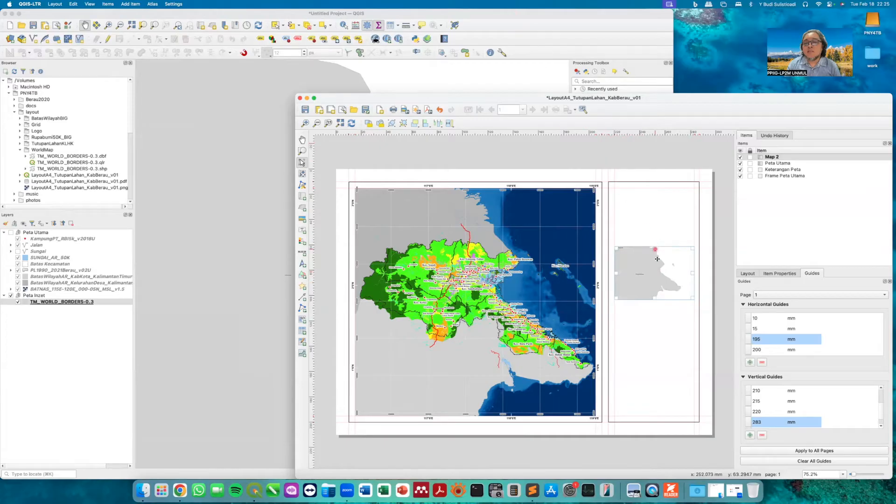
- Try a scale of 10000000 for the new inset map
{"action": "left_click", "coordinate": [777, 271]}
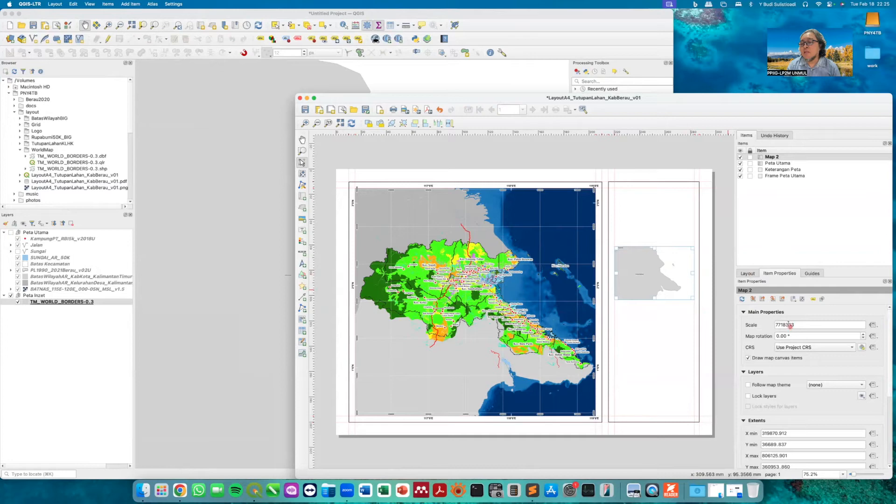
{"action": "left_click_drag", "start_coordinate": [800, 326], "coordinate": [758, 326]}
{"action": "type", "text": "1"}
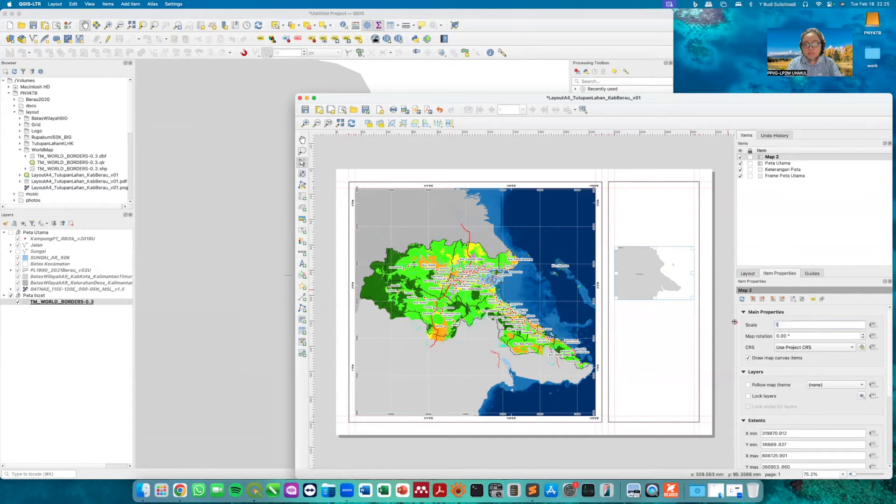
{"action": "type", "text": "0000000"}
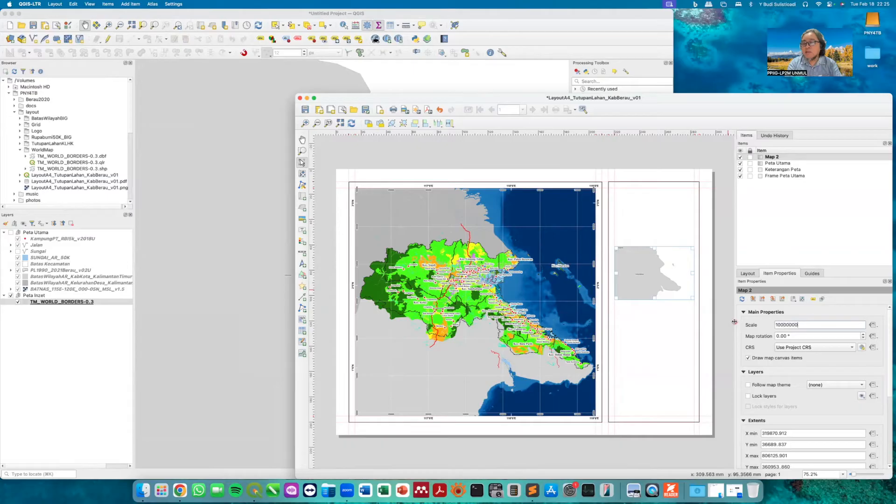
{"action": "key", "text": "Return"}
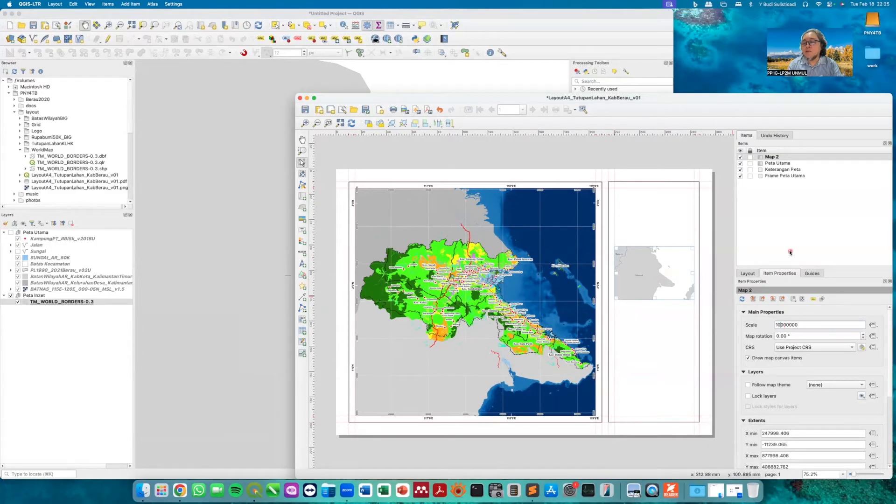
{"action": "key", "text": "Return"}
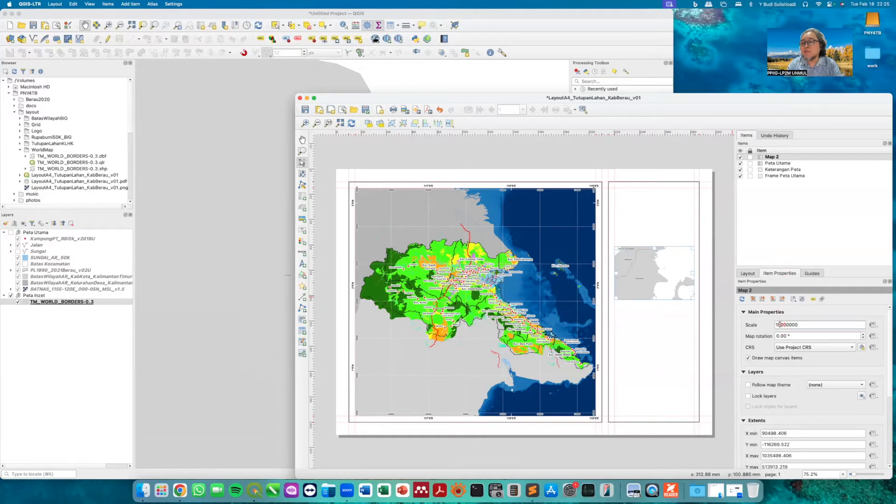
- Set the inset map's scale to 20000000
{"action": "key", "text": "BackSpace"}
{"action": "key", "text": "BackSpace"}
{"action": "key", "text": "BackSpace"}
{"action": "key", "text": "BackSpace"}
{"action": "key", "text": "BackSpace"}
{"action": "key", "text": "BackSpace"}
{"action": "key", "text": "BackSpace"}
{"action": "key", "text": "BackSpace"}
{"action": "type", "text": "20000000"}
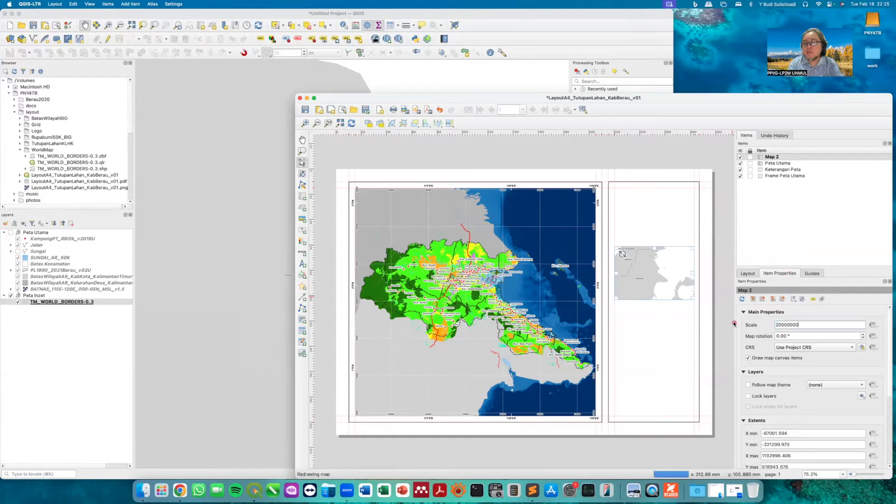
{"action": "key", "text": "Return"}
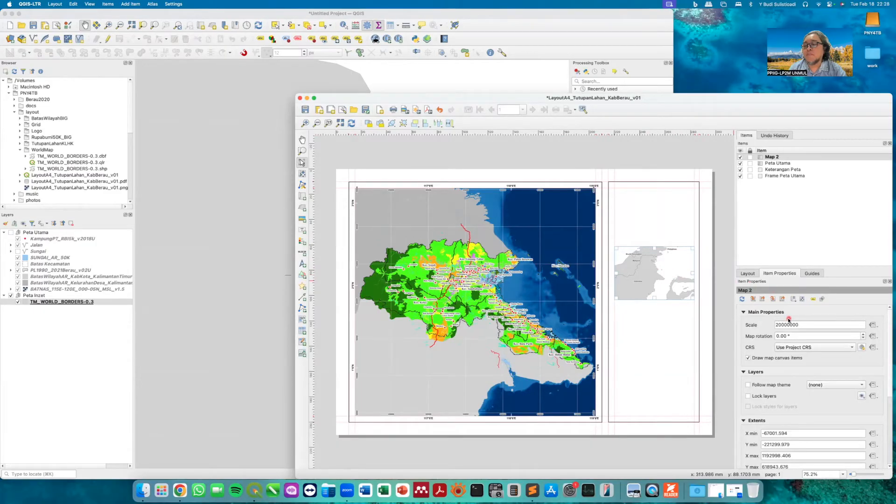
- Reselect the inset map and lock its layers
{"action": "left_click", "coordinate": [722, 243]}
{"action": "left_click", "coordinate": [675, 268]}
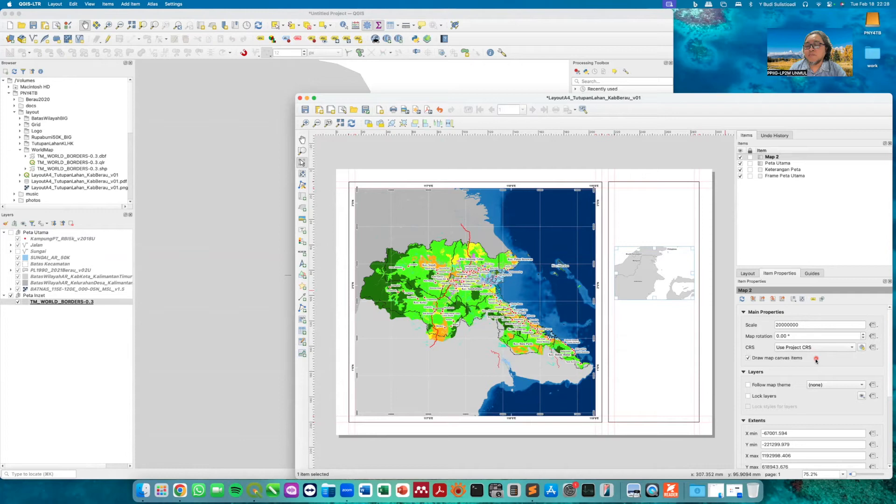
{"action": "left_click", "coordinate": [764, 397]}
- Add a grid to the inset map and name it Geografis
{"action": "left_click_drag", "start_coordinate": [889, 320], "coordinate": [888, 397]}
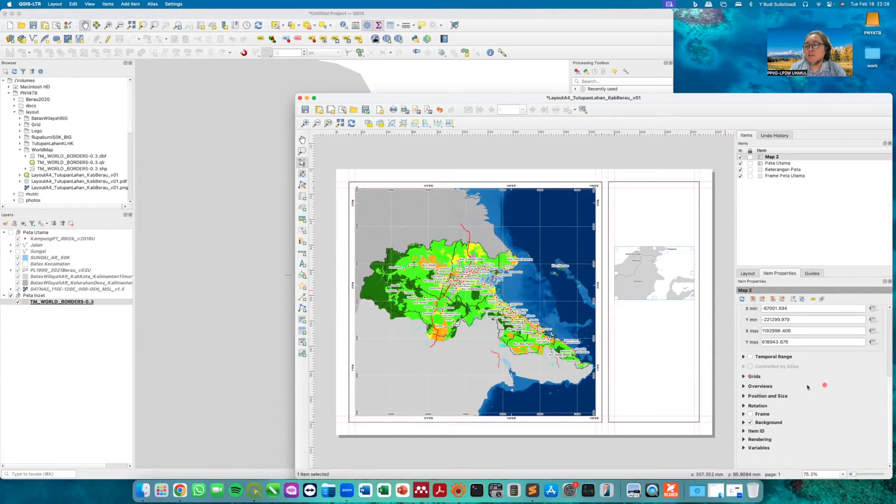
{"action": "left_click", "coordinate": [744, 376]}
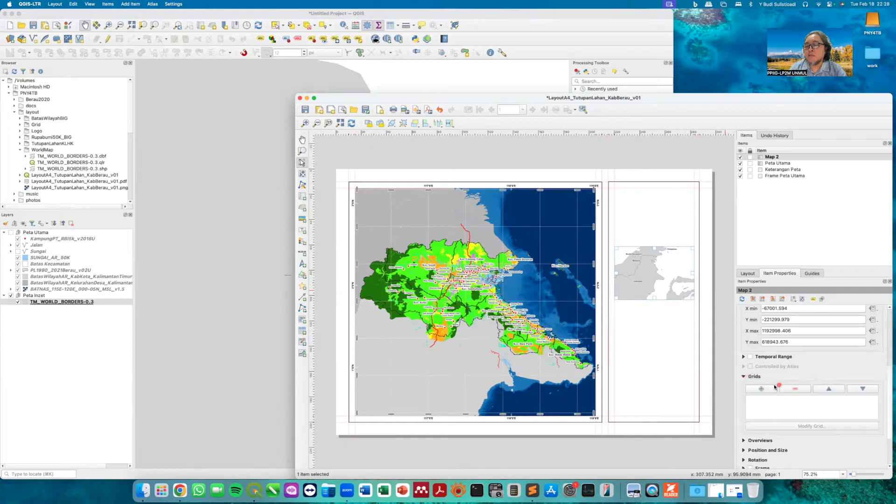
{"action": "left_click", "coordinate": [763, 389]}
{"action": "double_click", "coordinate": [785, 398]}
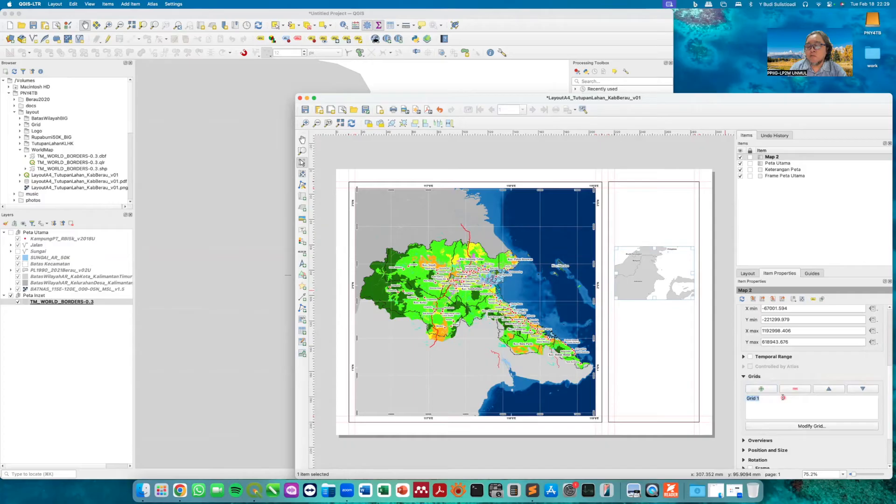
{"action": "type", "text": "Geograf"}
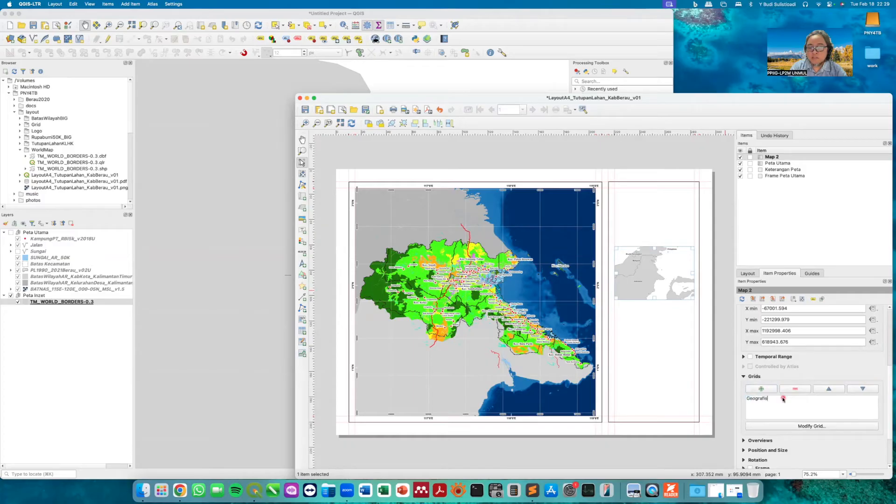
{"action": "type", "text": "is"}
{"action": "key", "text": "Return"}
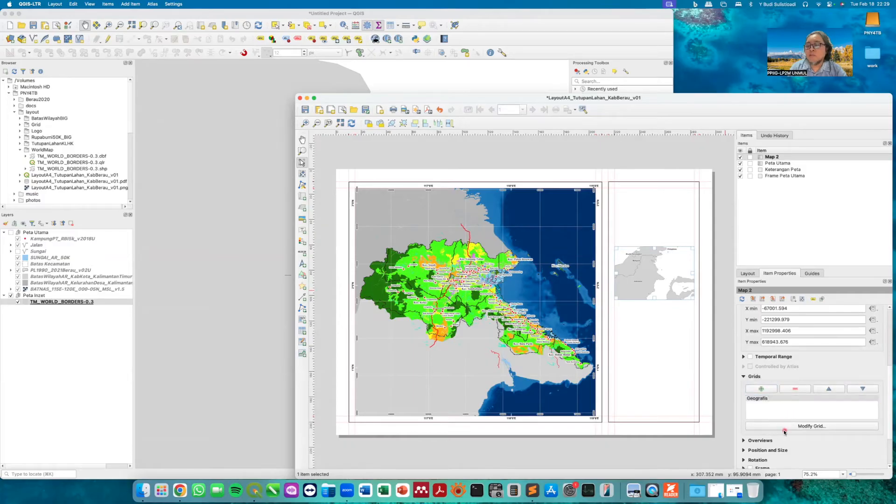
- Open the inset map's Geografis grid for modification and set its CRS to EPSG:4326 - WGS 84
{"action": "left_click", "coordinate": [790, 426]}
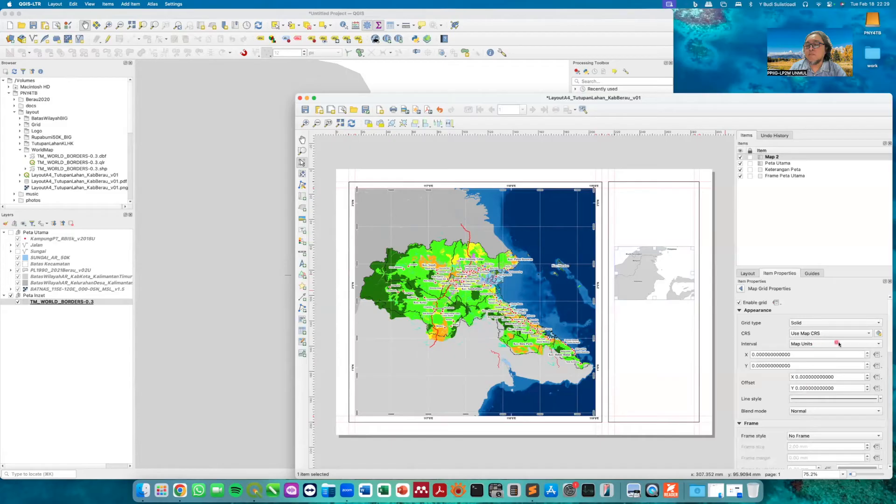
{"action": "left_click", "coordinate": [867, 334]}
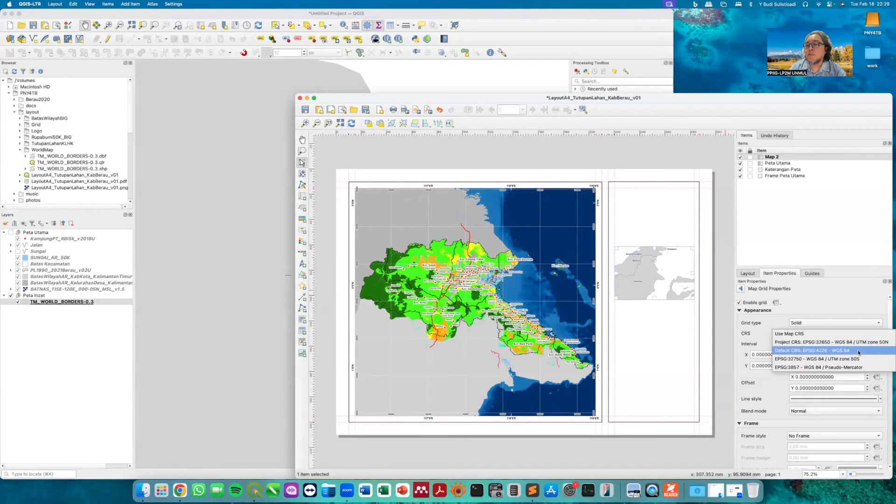
{"action": "left_click", "coordinate": [861, 351]}
- Set the Geografis grid interval to 2 map units in both X and Y
{"action": "mouse_move", "coordinate": [892, 315]}
{"action": "left_mouse_down"}
{"action": "mouse_move", "coordinate": [891, 332]}
{"action": "mouse_move", "coordinate": [892, 323]}
{"action": "left_mouse_up"}
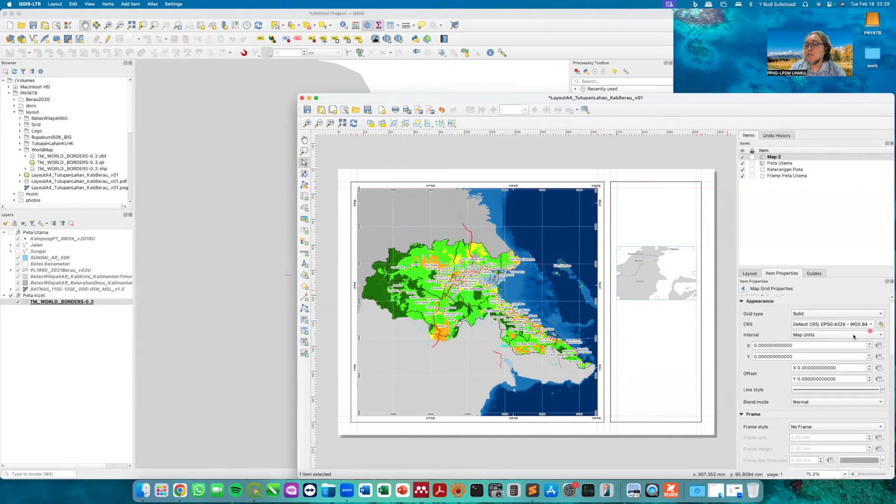
{"action": "left_click_drag", "start_coordinate": [798, 346], "coordinate": [750, 346]}
{"action": "type", "text": "2"}
{"action": "key", "text": "Return"}
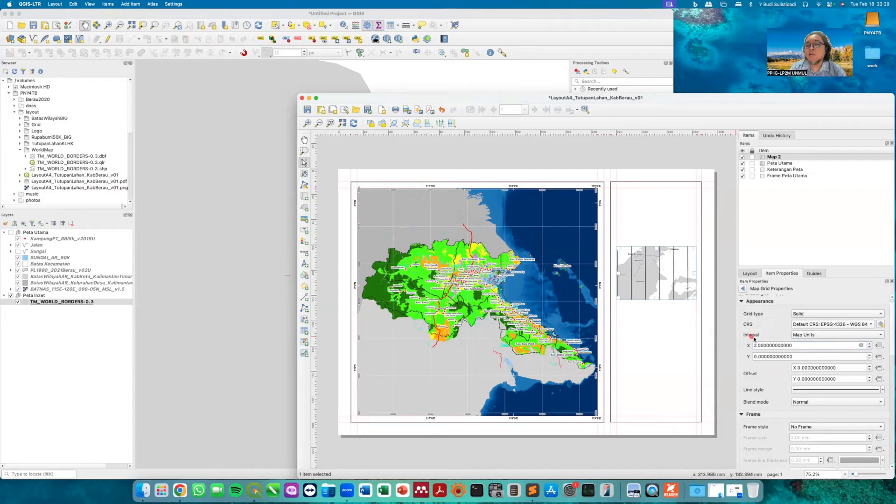
{"action": "left_click_drag", "start_coordinate": [789, 357], "coordinate": [754, 356]}
{"action": "type", "text": "2"}
{"action": "key", "text": "Return"}
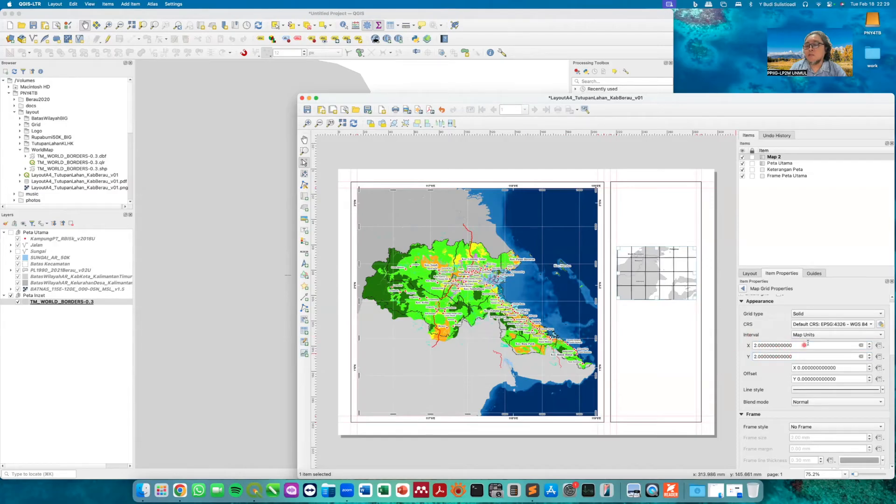
- Set the Geografis grid interval to 5 map units in both X and Y, and return to the map's properties
{"action": "left_click_drag", "start_coordinate": [804, 346], "coordinate": [751, 346]}
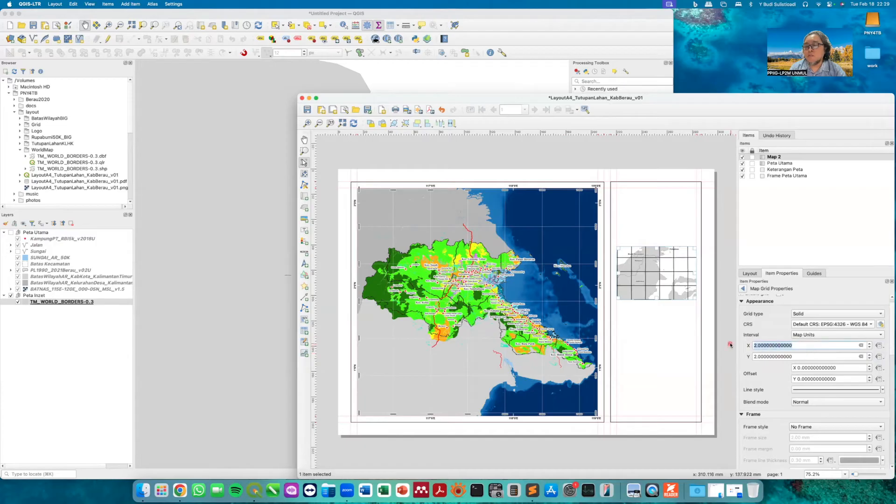
{"action": "type", "text": "5"}
{"action": "key", "text": "Return"}
{"action": "left_click_drag", "start_coordinate": [811, 356], "coordinate": [751, 357]}
{"action": "type", "text": "5"}
{"action": "key", "text": "Return"}
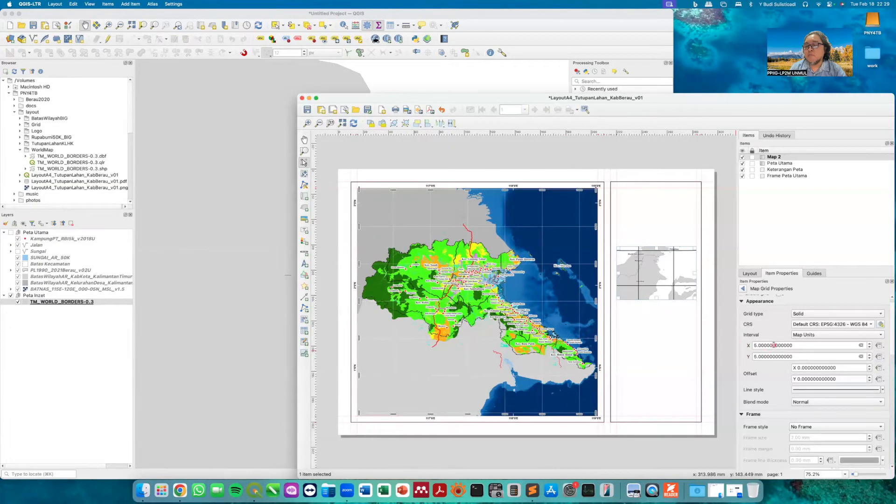
{"action": "left_click", "coordinate": [743, 289]}
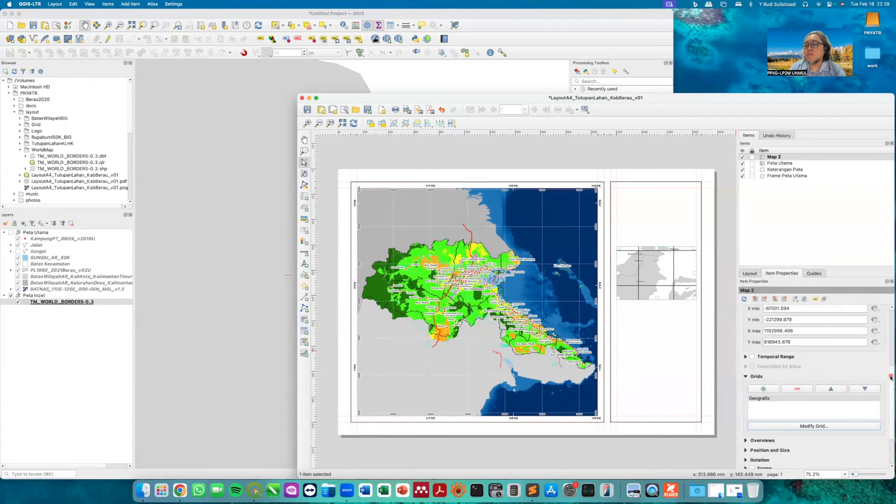
- Set the inset map's scale to 30000000 and shift its content so Kalimantan and Sulawesi sit inside the frame
{"action": "left_click_drag", "start_coordinate": [891, 377], "coordinate": [889, 345]}
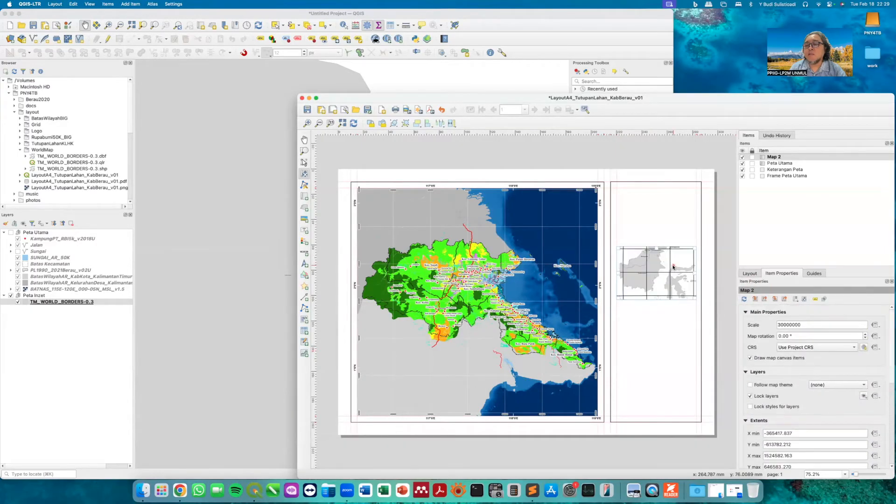
{"action": "left_click_drag", "start_coordinate": [670, 268], "coordinate": [672, 269]}
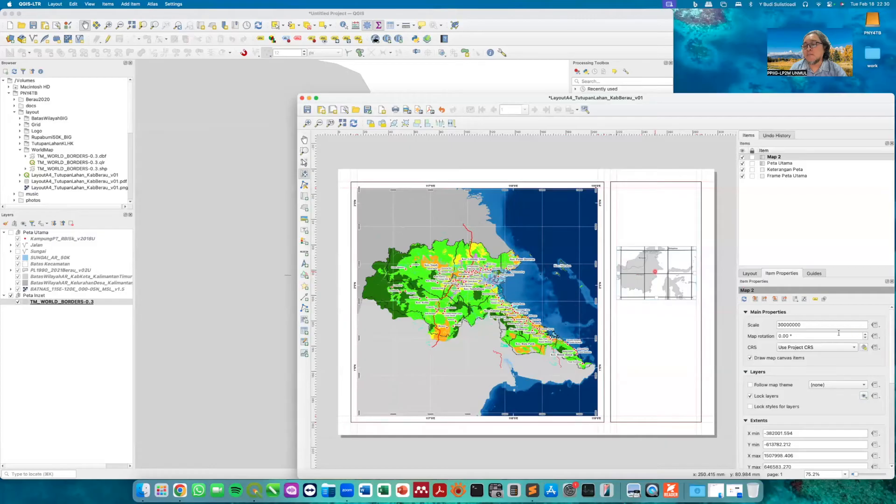
- Modify the Geografis grid's line style, setting the simple line's stroke width to 0.1 mm
{"action": "mouse_move", "coordinate": [892, 322]}
{"action": "left_mouse_down"}
{"action": "mouse_move", "coordinate": [892, 366]}
{"action": "mouse_move", "coordinate": [892, 319]}
{"action": "left_mouse_up"}
{"action": "scroll", "coordinate": [832, 409], "scroll_direction": "down", "scroll_amount": 6}
{"action": "left_click", "coordinate": [823, 397]}
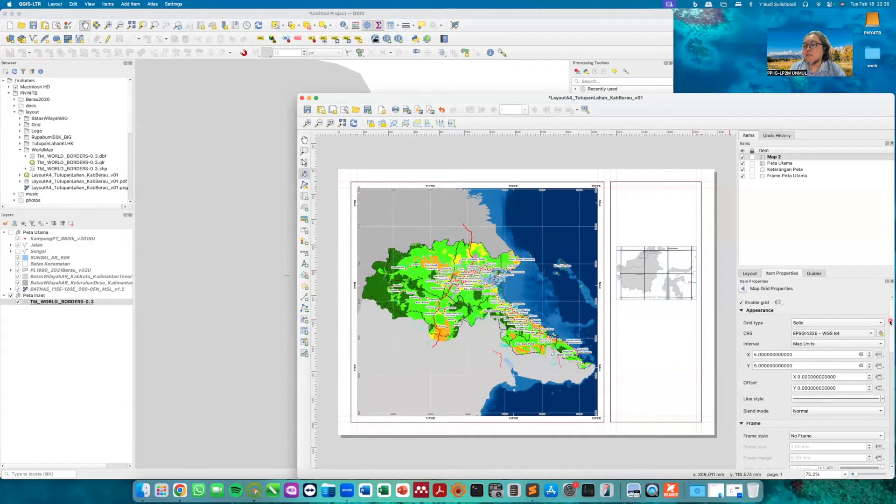
{"action": "left_click_drag", "start_coordinate": [893, 332], "coordinate": [892, 334]}
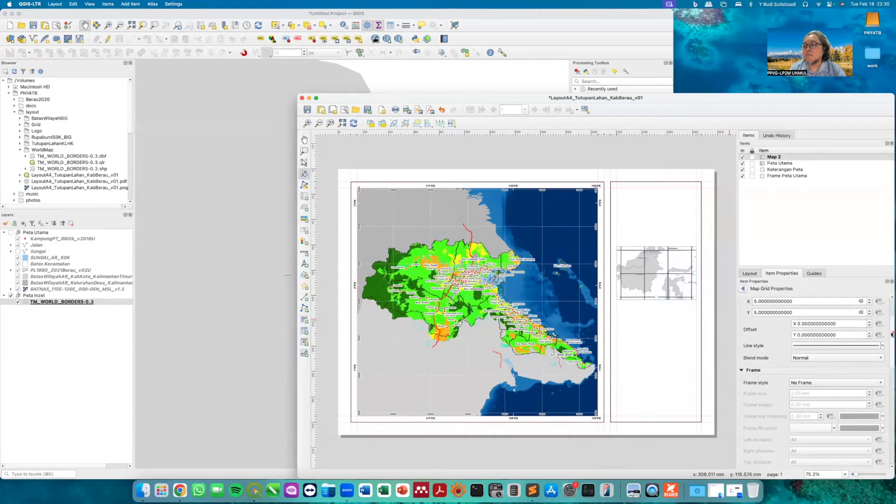
{"action": "left_click", "coordinate": [870, 346]}
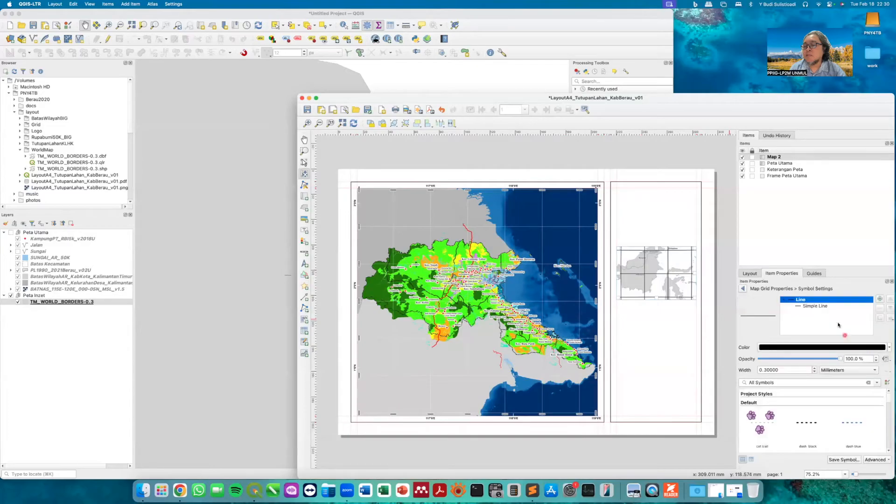
{"action": "left_click", "coordinate": [832, 306]}
{"action": "left_click", "coordinate": [784, 372]}
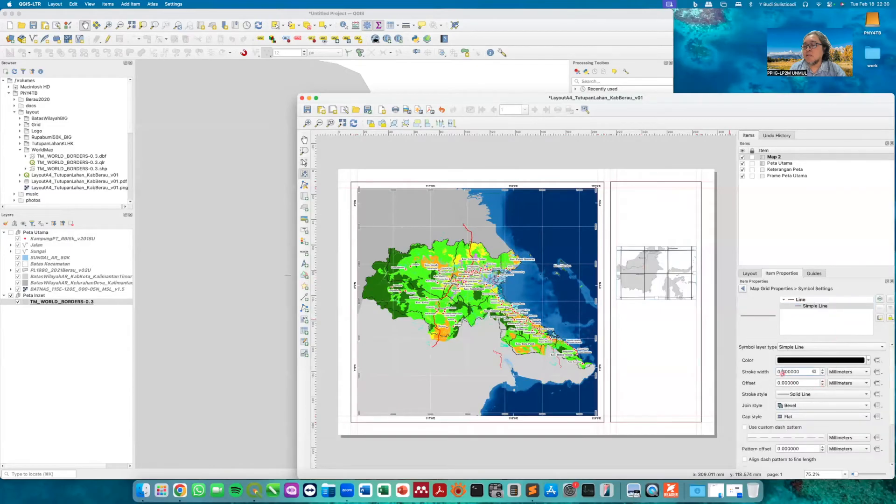
{"action": "key", "text": "BackSpace"}
{"action": "type", "text": "1"}
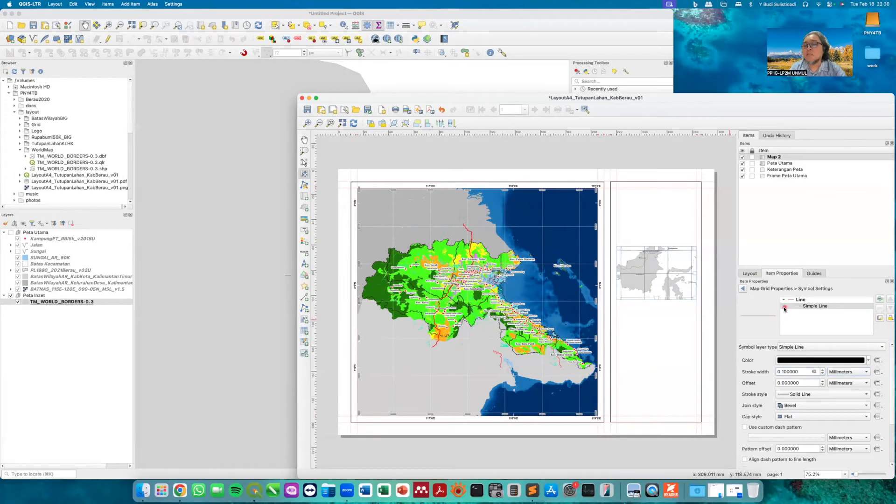
{"action": "left_click", "coordinate": [744, 289]}
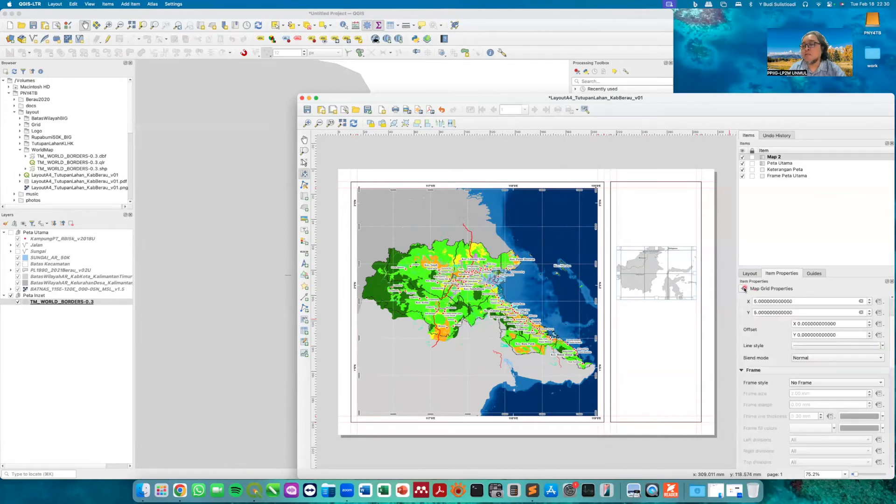
{"action": "left_click", "coordinate": [743, 289]}
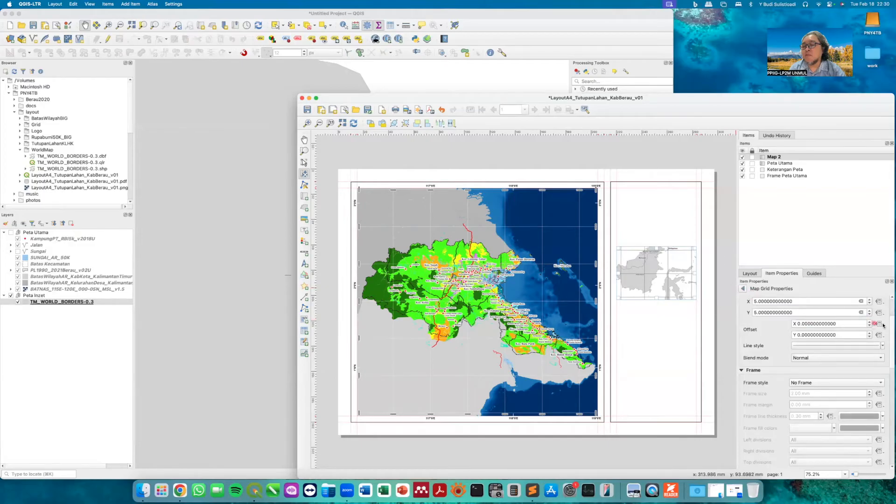
- Enable coordinate drawing on the inset map's grid with the Degree, Minute with Suffix format
{"action": "left_click_drag", "start_coordinate": [892, 324], "coordinate": [893, 396]}
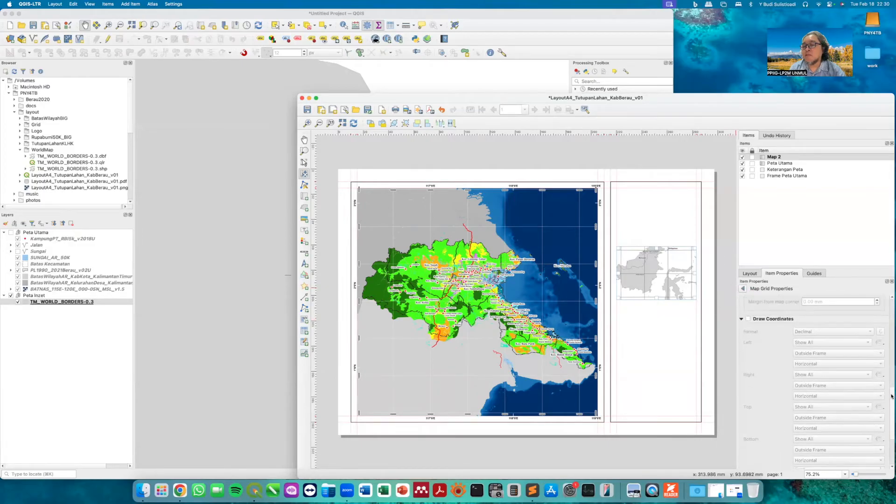
{"action": "left_click", "coordinate": [777, 320]}
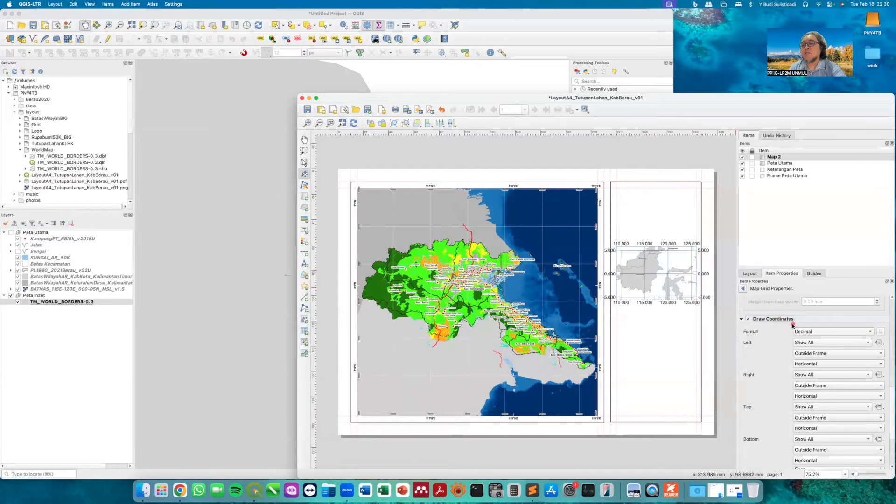
{"action": "left_click", "coordinate": [869, 333]}
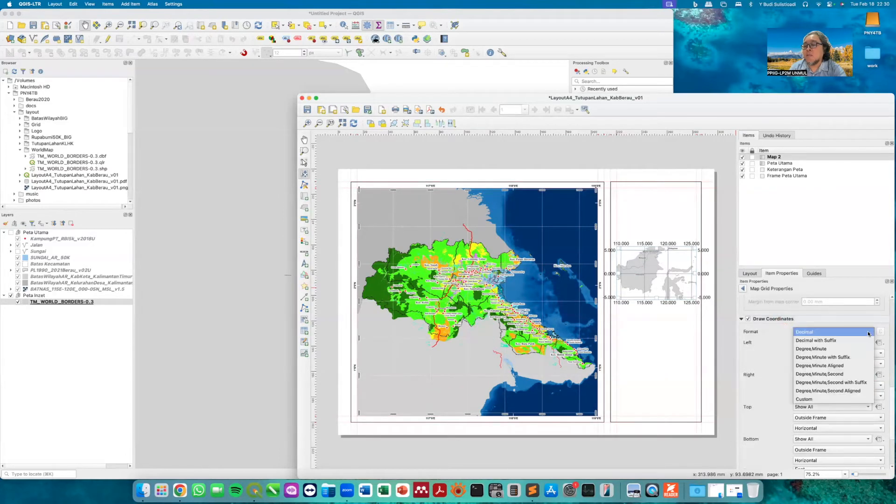
{"action": "left_click", "coordinate": [826, 358]}
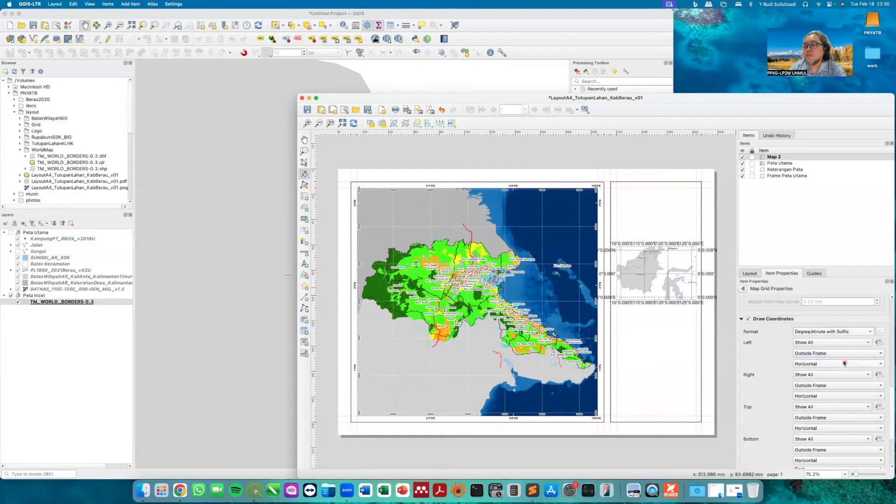
- Set the left and right grid coordinate labels to Vertical Ascending orientation
{"action": "left_click", "coordinate": [824, 364]}
{"action": "left_click", "coordinate": [823, 373]}
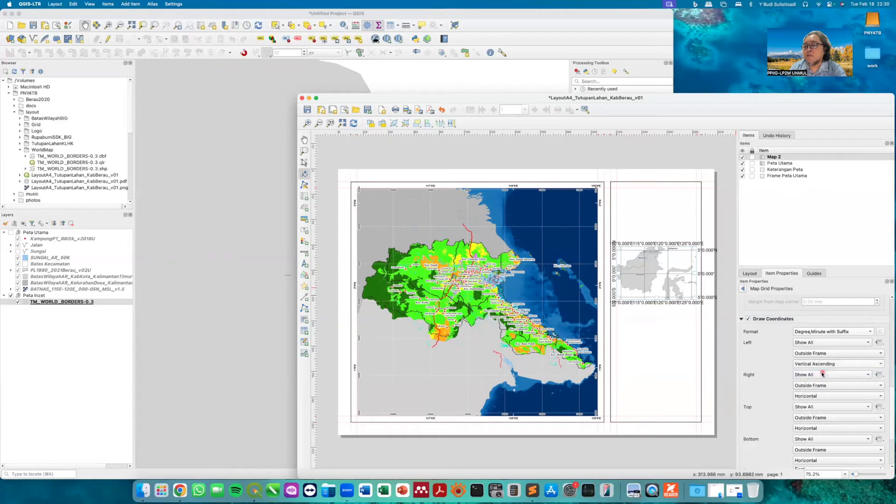
{"action": "left_click", "coordinate": [819, 396]}
{"action": "left_click", "coordinate": [830, 403]}
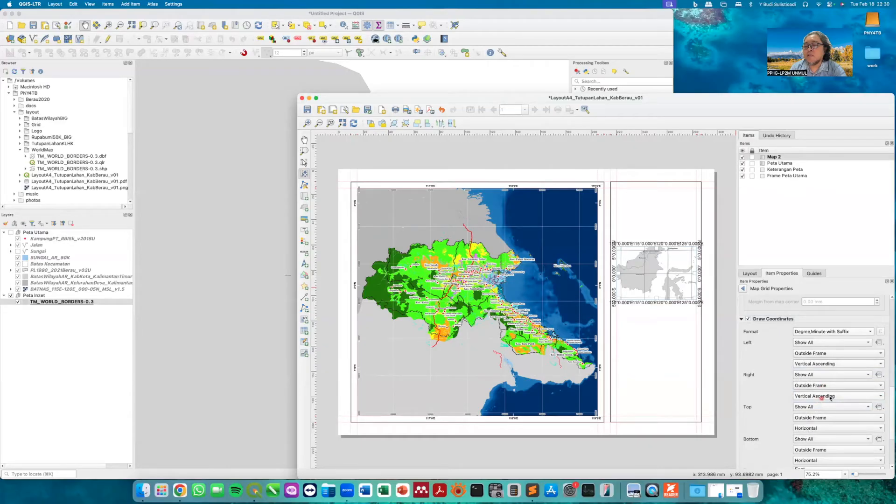
- Set the grid annotation font to Bold style with a size of 4 points
{"action": "left_click_drag", "start_coordinate": [890, 395], "coordinate": [892, 419]}
{"action": "left_click", "coordinate": [838, 388]}
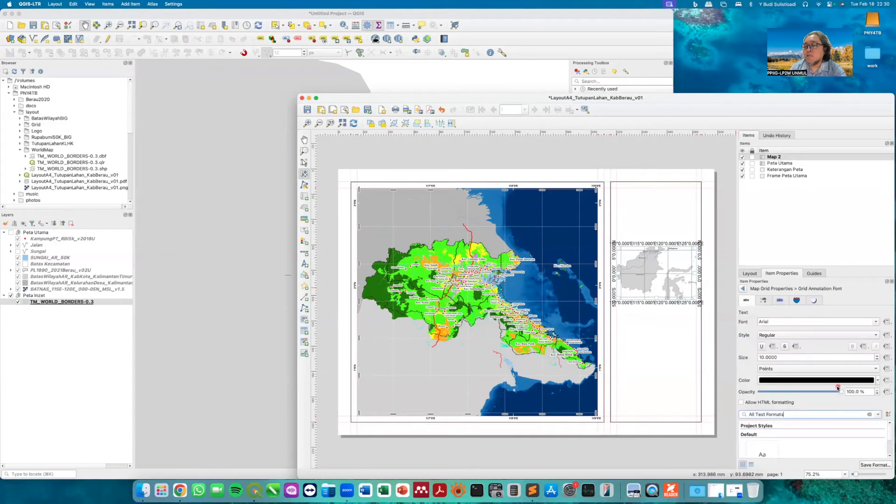
{"action": "left_click", "coordinate": [876, 335]}
{"action": "left_click", "coordinate": [828, 357]}
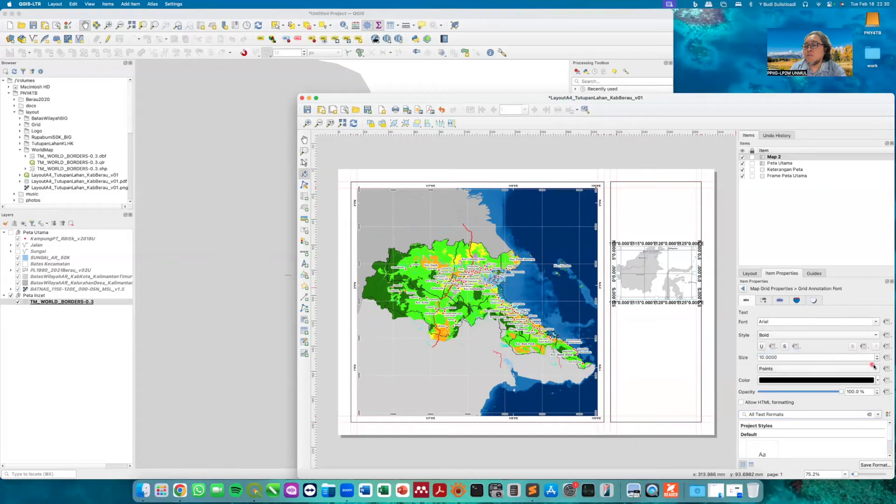
{"action": "left_click", "coordinate": [877, 360]}
{"action": "left_click", "coordinate": [878, 360]}
{"action": "left_click", "coordinate": [877, 360]}
{"action": "left_click", "coordinate": [877, 360]}
{"action": "left_click", "coordinate": [877, 360]}
{"action": "left_click", "coordinate": [876, 360]}
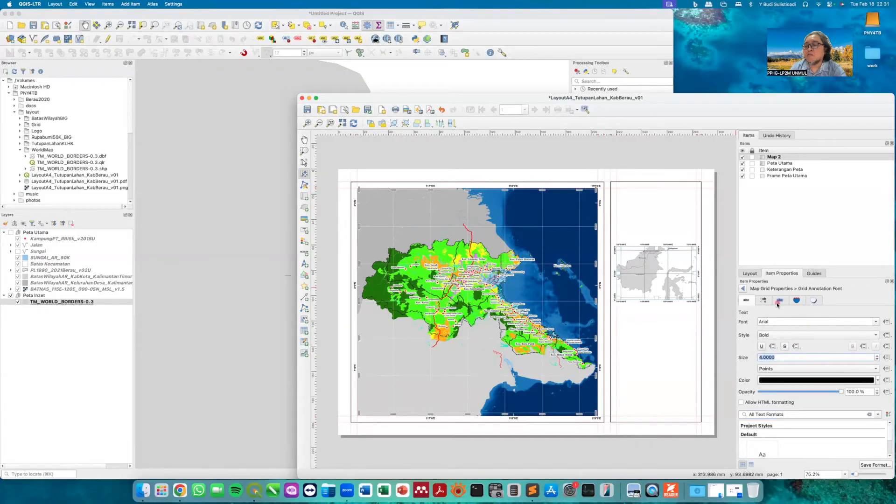
- Return to the grid properties and set the coordinate precision to 0
{"action": "left_click", "coordinate": [743, 289]}
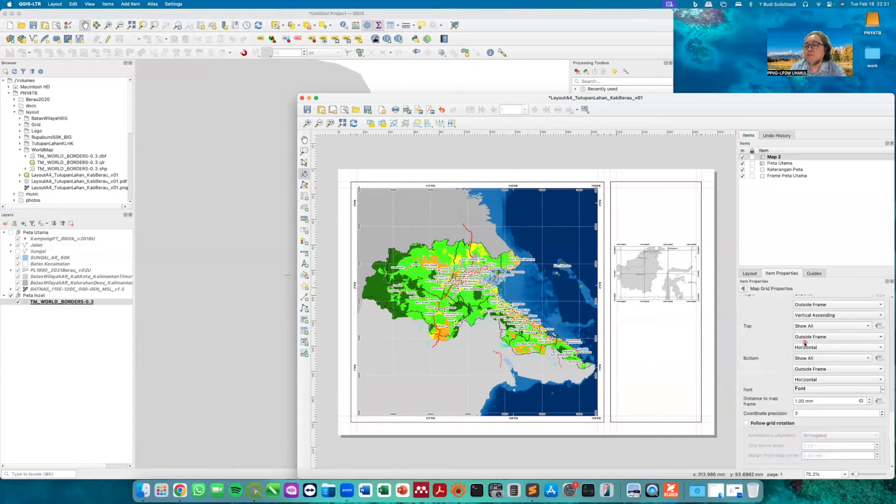
{"action": "double_click", "coordinate": [805, 414]}
{"action": "type", "text": "0"}
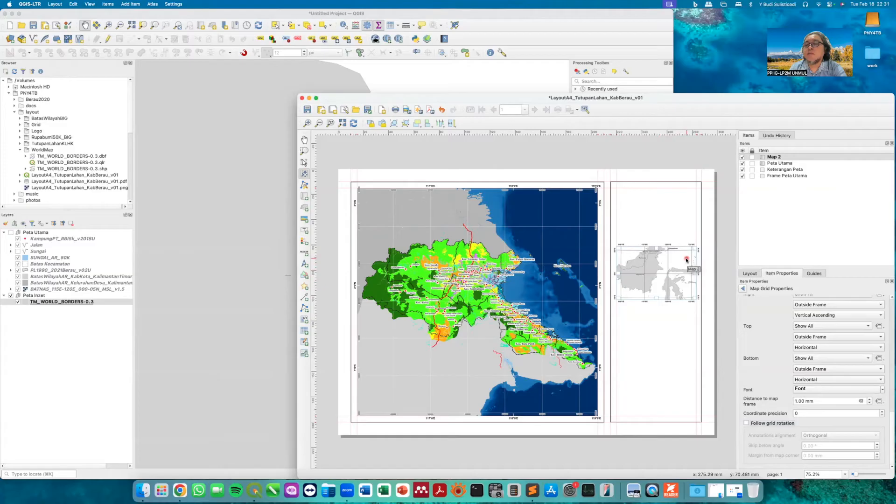
- Select the inset map, set its scale to 40000000, and reduce its height by raising its lower edge
{"action": "key", "text": "v"}
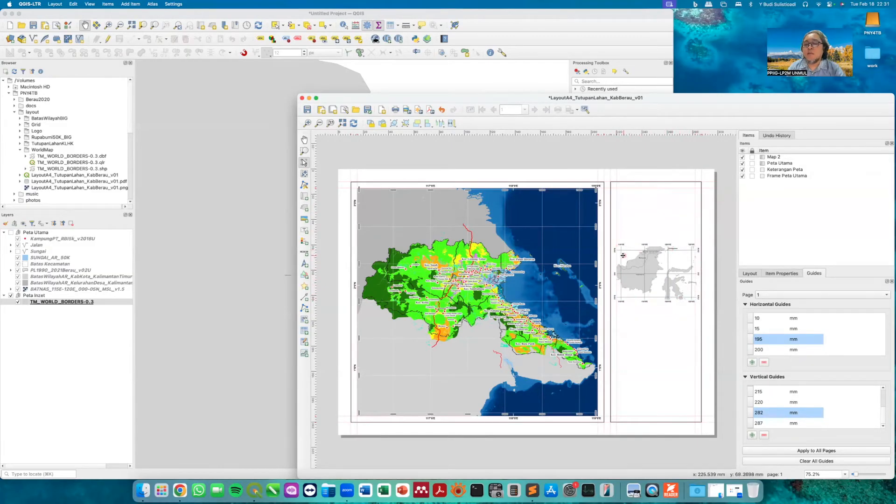
{"action": "left_click", "coordinate": [656, 269]}
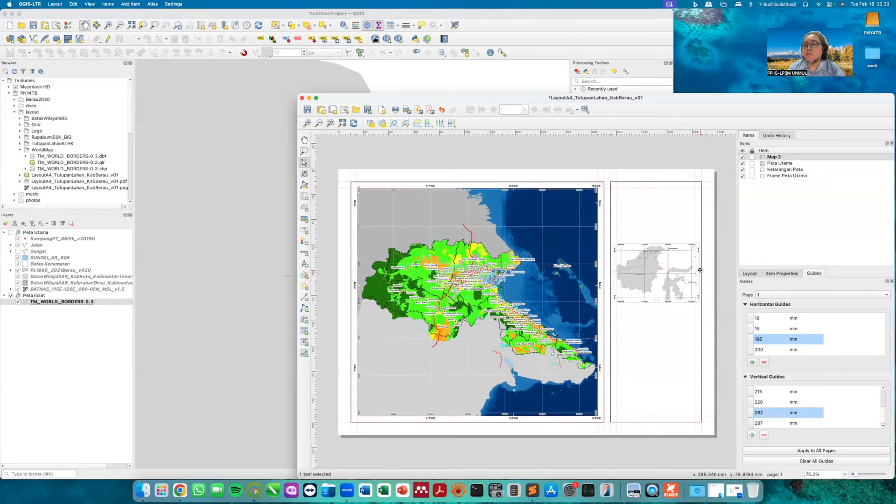
{"action": "left_click", "coordinate": [779, 275]}
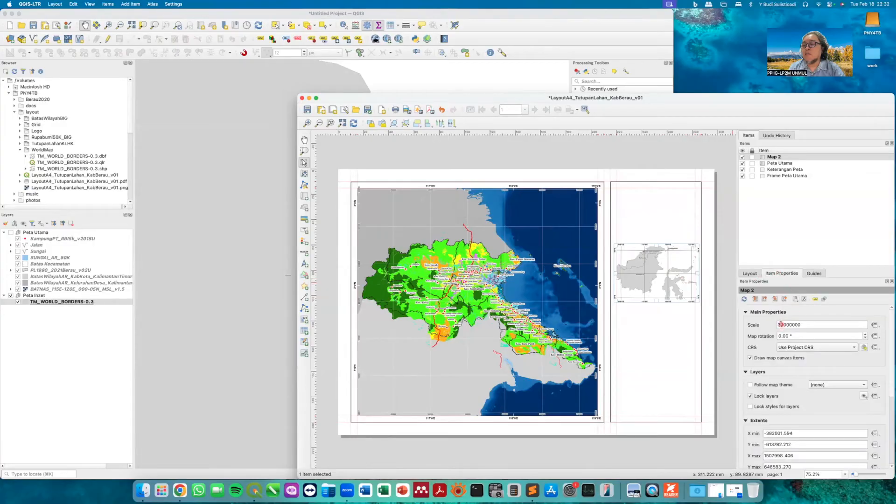
{"action": "type", "text": "4"}
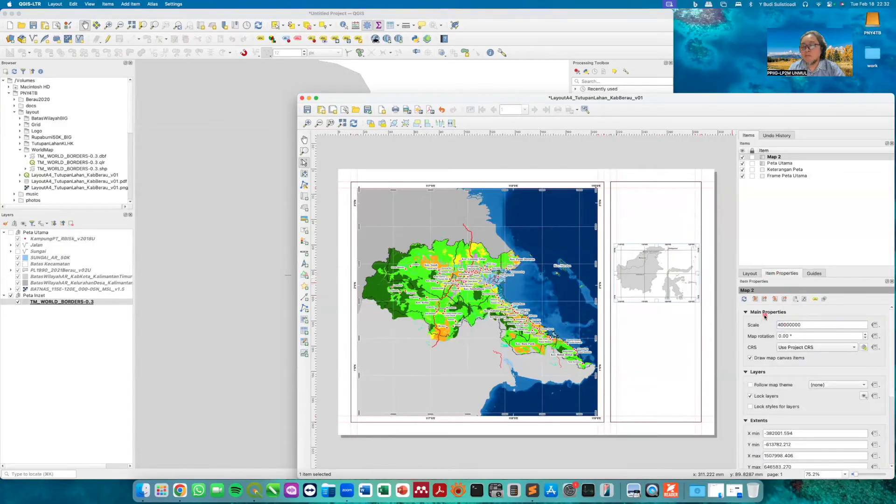
{"action": "key", "text": "Return"}
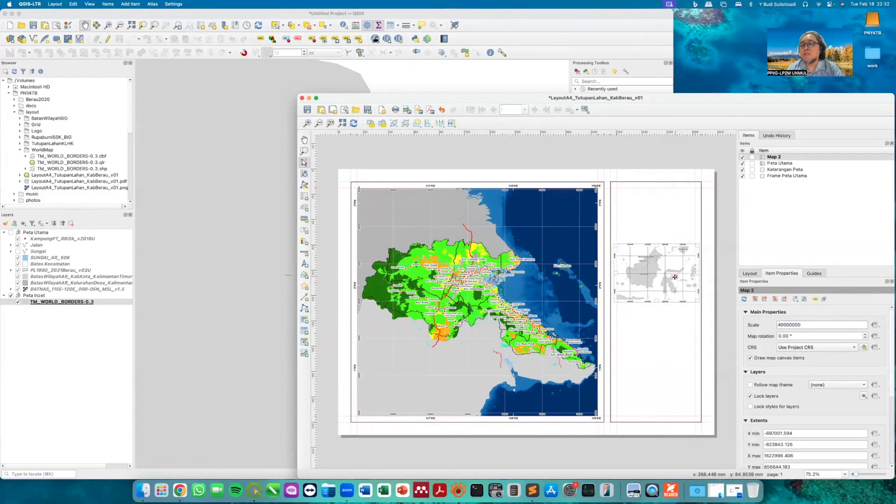
{"action": "left_click_drag", "start_coordinate": [657, 299], "coordinate": [657, 291]}
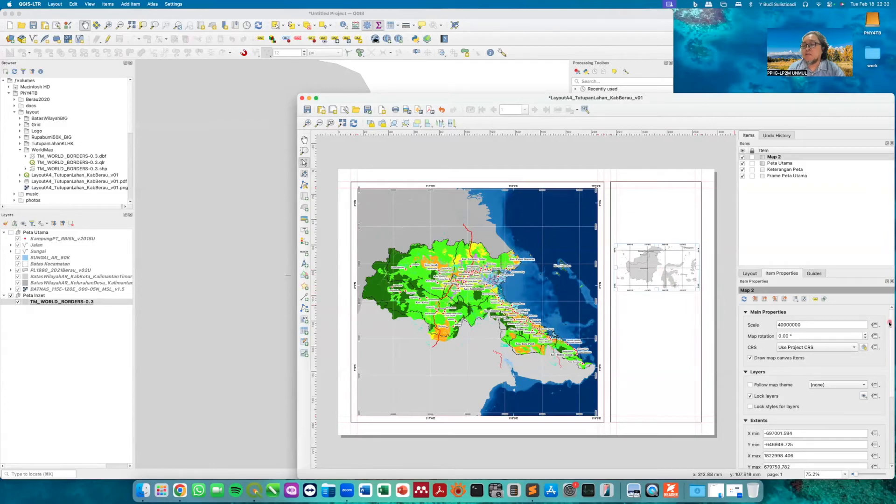
{"action": "left_click_drag", "start_coordinate": [891, 324], "coordinate": [884, 403]}
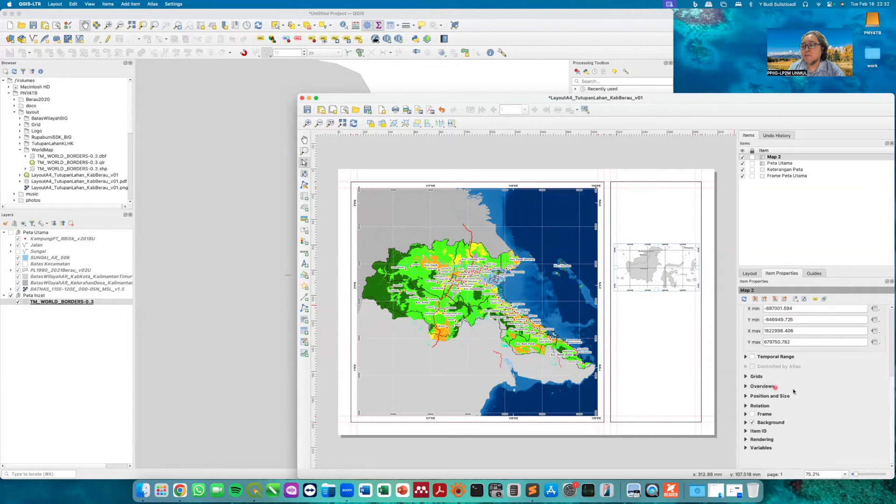
- Add an overview to the inset map and link it to the Peta Utama map frame
{"action": "left_click", "coordinate": [746, 386]}
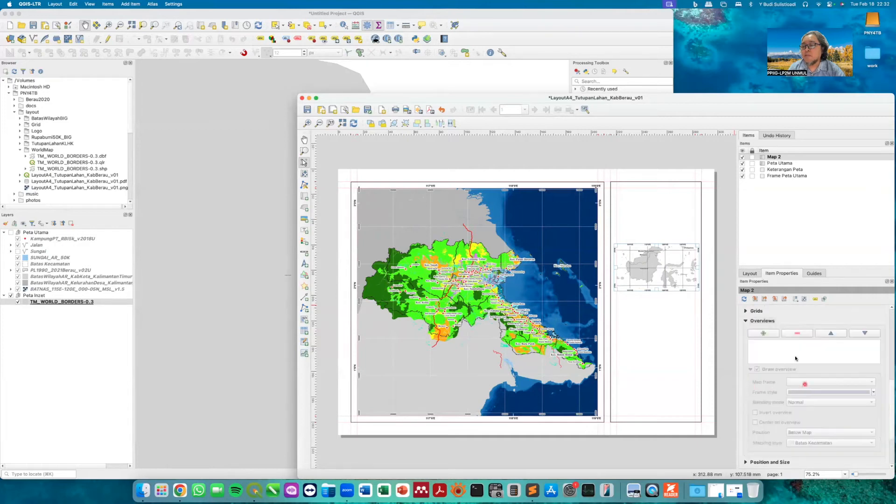
{"action": "left_click", "coordinate": [764, 333]}
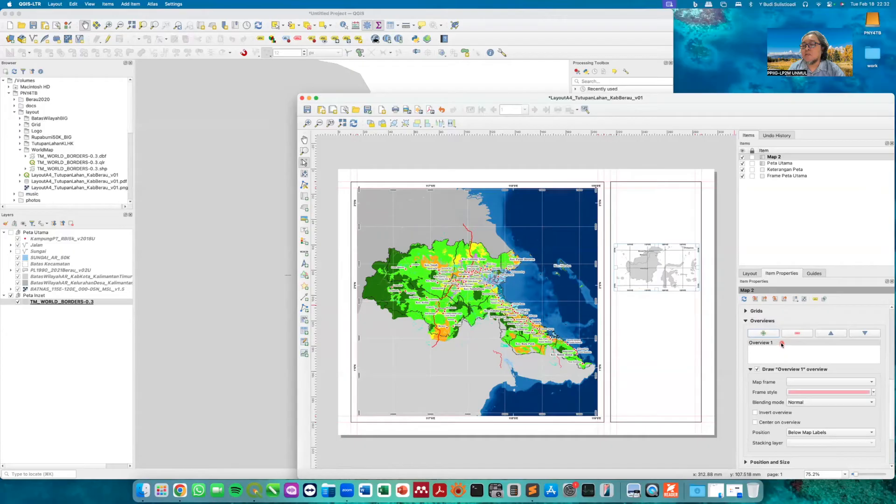
{"action": "left_click", "coordinate": [783, 343]}
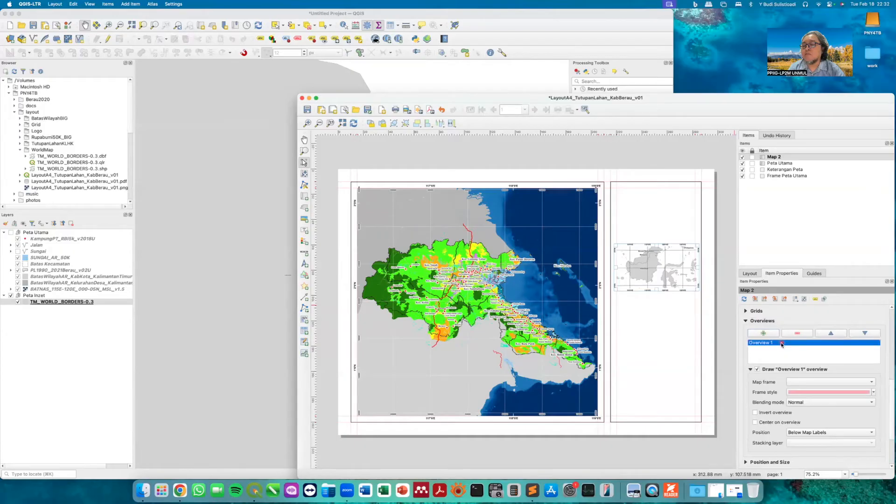
{"action": "left_click", "coordinate": [875, 383]}
{"action": "left_click", "coordinate": [821, 382]}
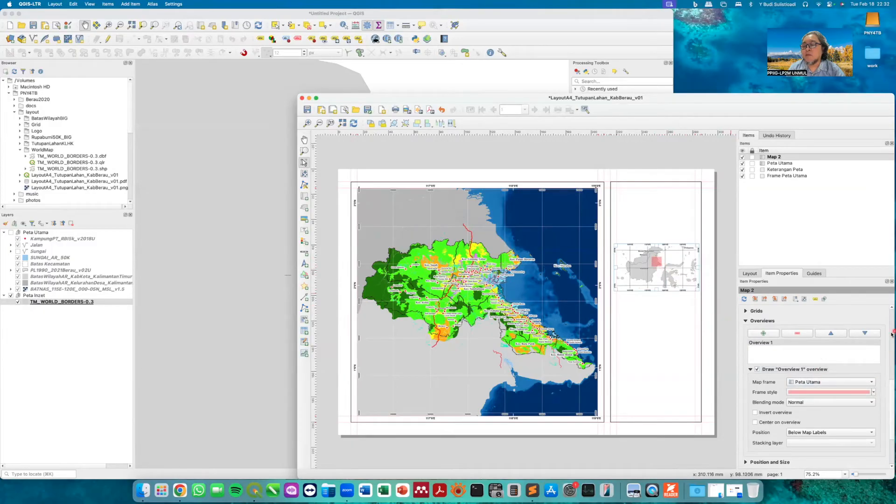
- Open the overview's frame style and make the simple fill's fill color transparent
{"action": "scroll", "coordinate": [893, 390], "scroll_direction": "down", "scroll_amount": 2}
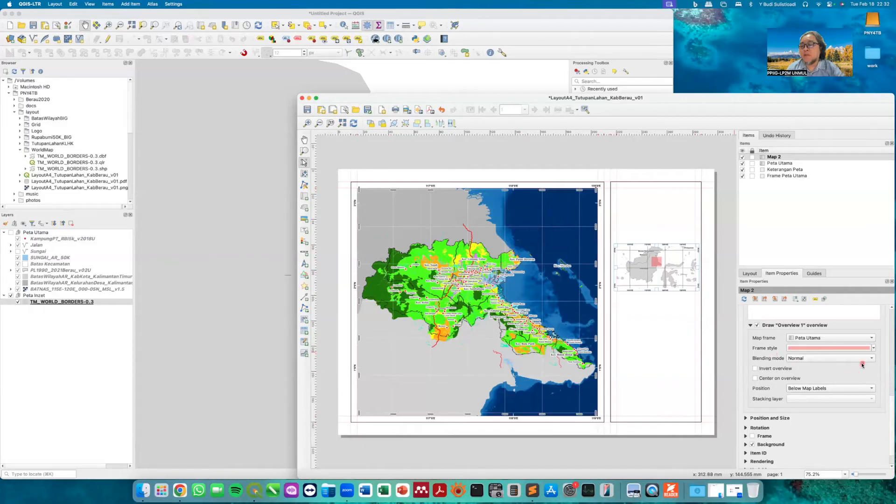
{"action": "left_click", "coordinate": [873, 348]}
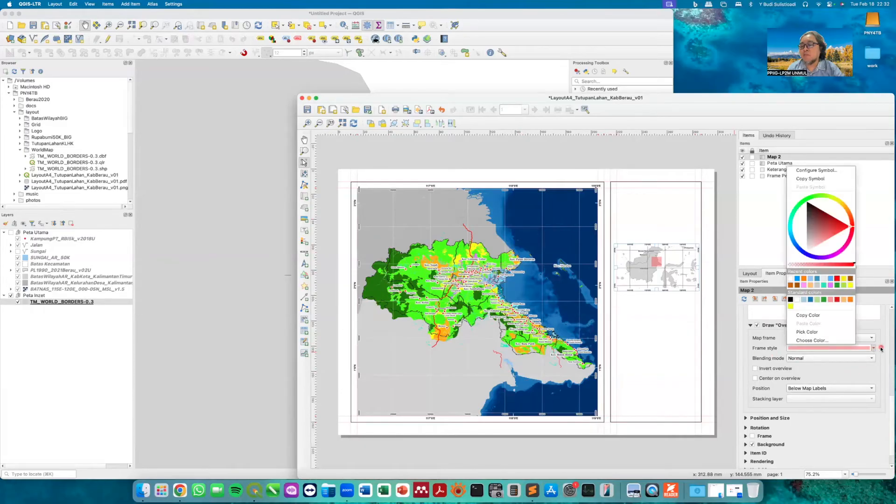
{"action": "left_click", "coordinate": [881, 349]}
{"action": "left_click", "coordinate": [856, 350]}
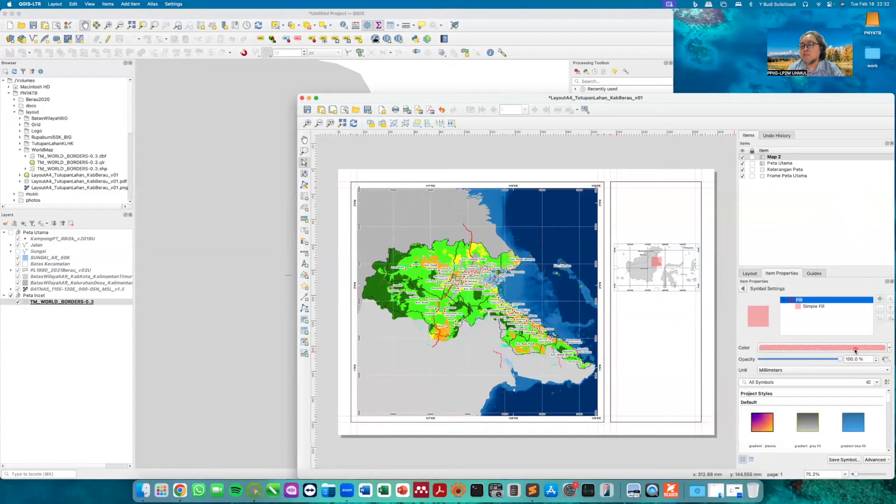
{"action": "left_click", "coordinate": [825, 307]}
{"action": "left_click", "coordinate": [874, 361]}
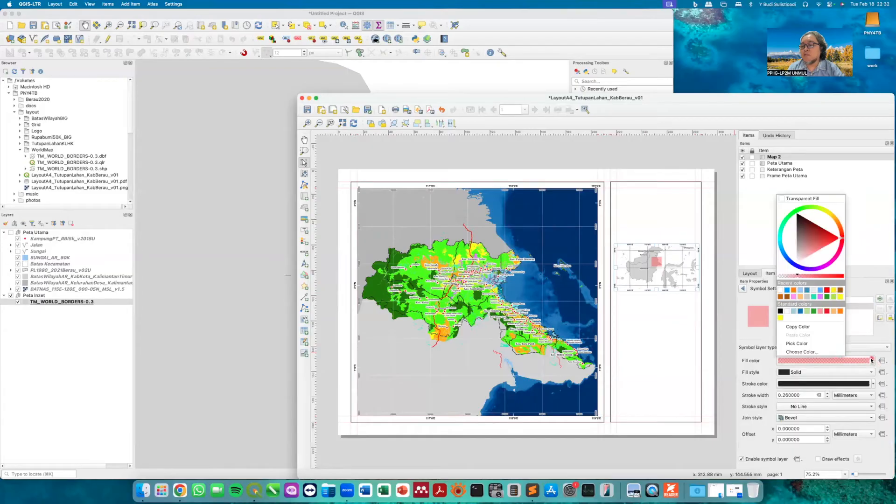
{"action": "left_click", "coordinate": [783, 204]}
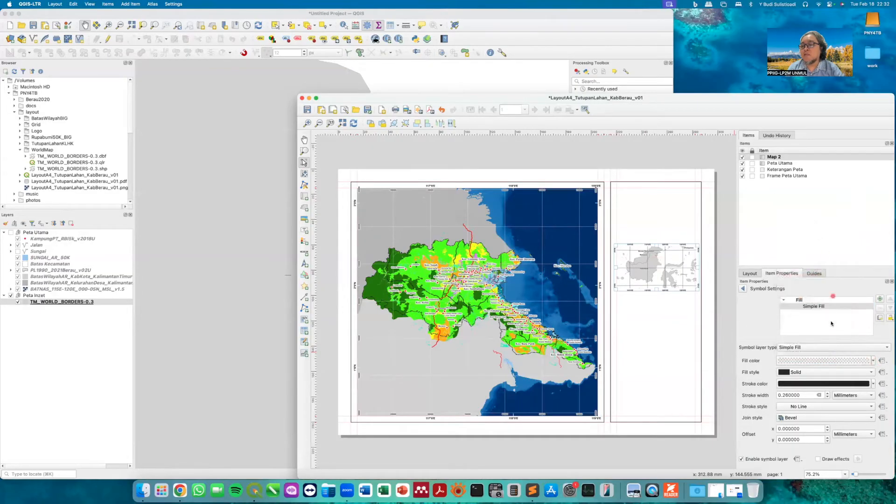
- Give the overview frame a red Solid Line stroke with a width of 0.2 mm, and reselect the inset map
{"action": "left_click", "coordinate": [873, 384]}
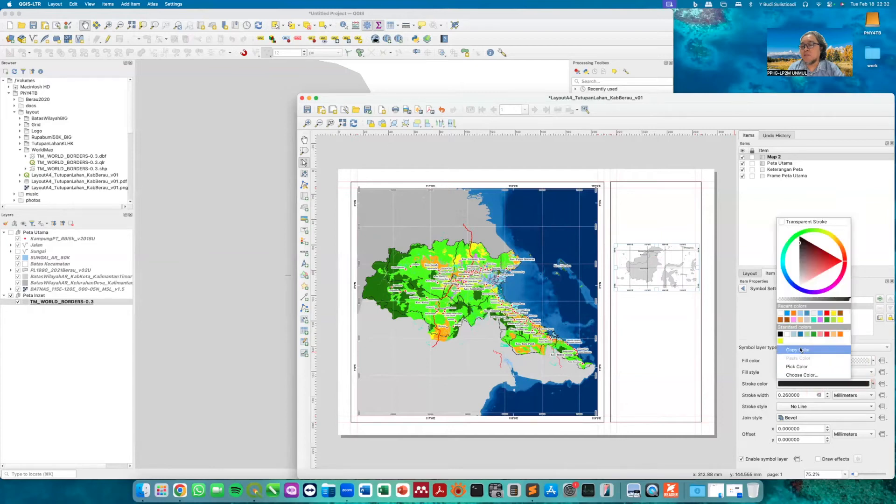
{"action": "left_click", "coordinate": [828, 314]}
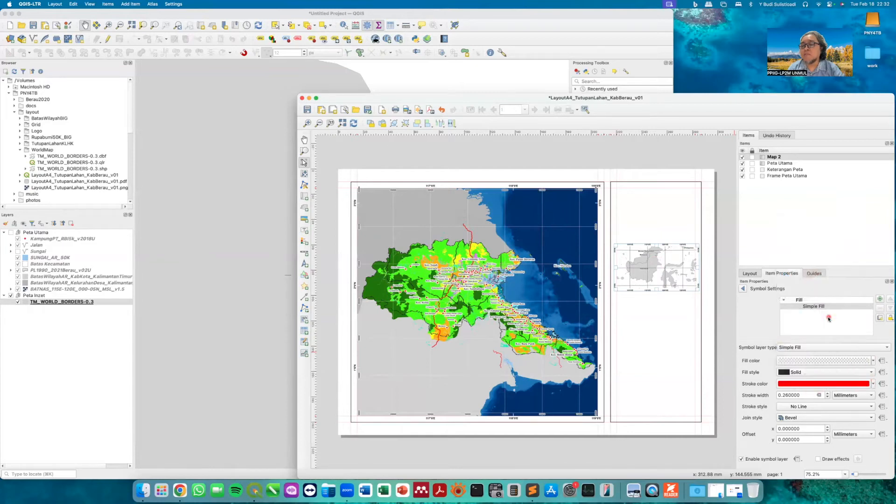
{"action": "left_click", "coordinate": [872, 409]}
{"action": "left_click", "coordinate": [831, 400]}
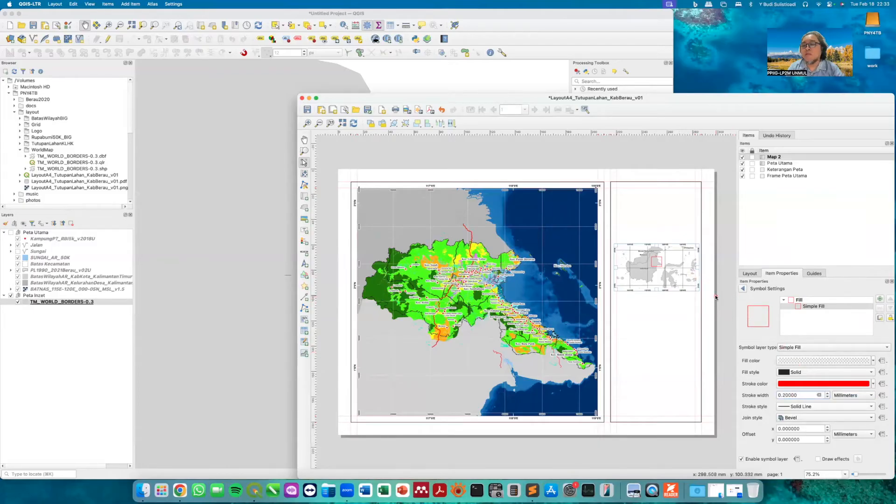
{"action": "left_click", "coordinate": [677, 269]}
{"action": "left_click", "coordinate": [673, 263]}
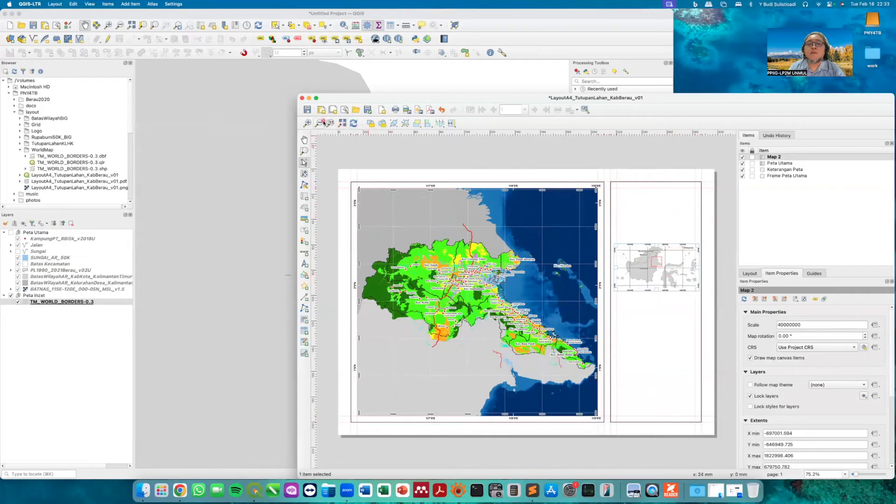
- Save the project as LayoutA4_TutupanLahan_KabBerau_v02 in the layout folder on the PNY4TB drive
{"action": "left_click", "coordinate": [307, 111]}
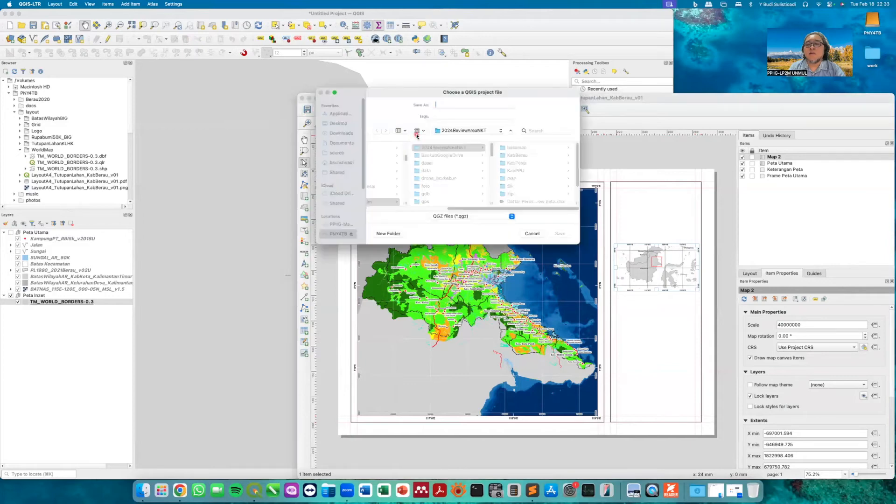
{"action": "left_click", "coordinate": [471, 131]}
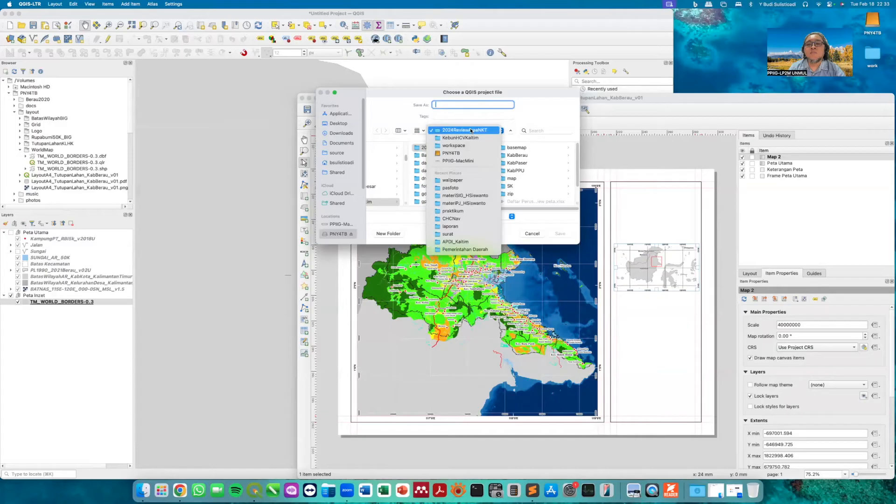
{"action": "left_click", "coordinate": [453, 157]}
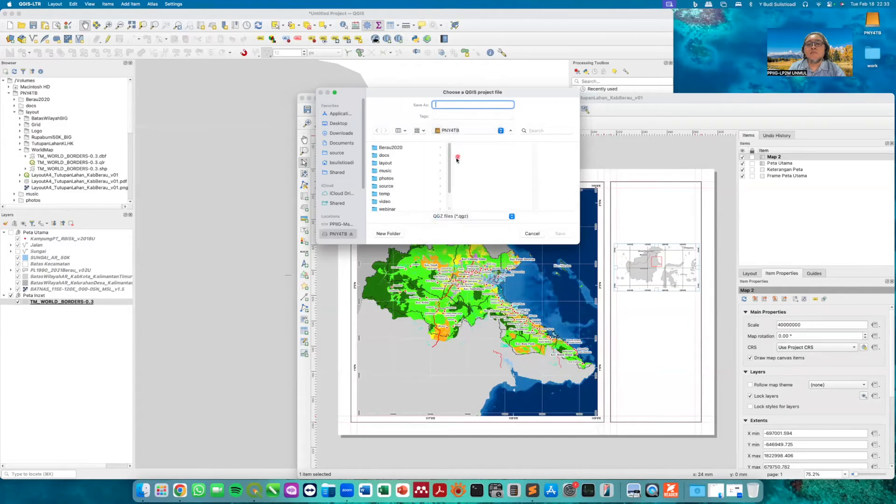
{"action": "left_click", "coordinate": [394, 164]}
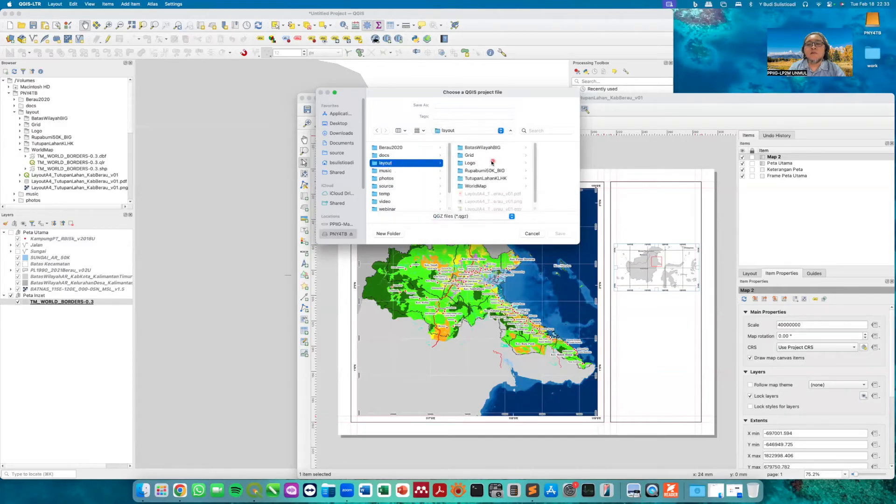
{"action": "mouse_move", "coordinate": [537, 153]}
{"action": "left_mouse_down"}
{"action": "mouse_move", "coordinate": [534, 171]}
{"action": "mouse_move", "coordinate": [535, 148]}
{"action": "mouse_move", "coordinate": [535, 162]}
{"action": "left_mouse_up"}
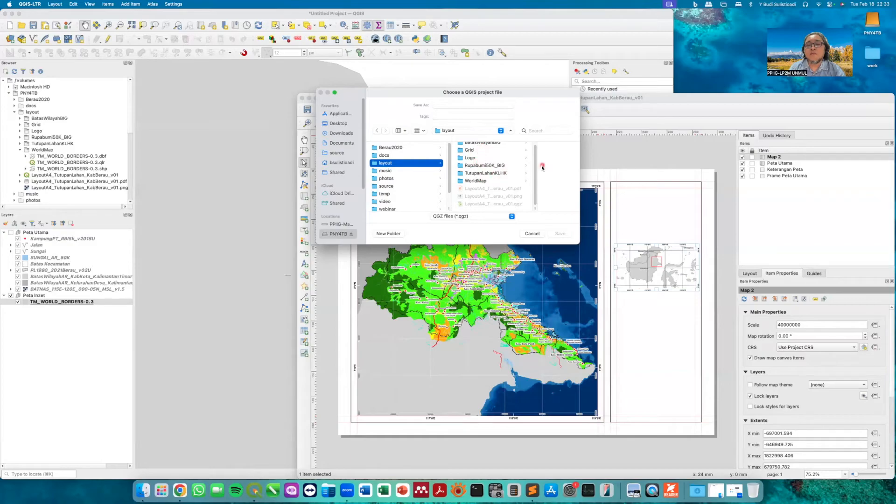
{"action": "left_click", "coordinate": [494, 202]}
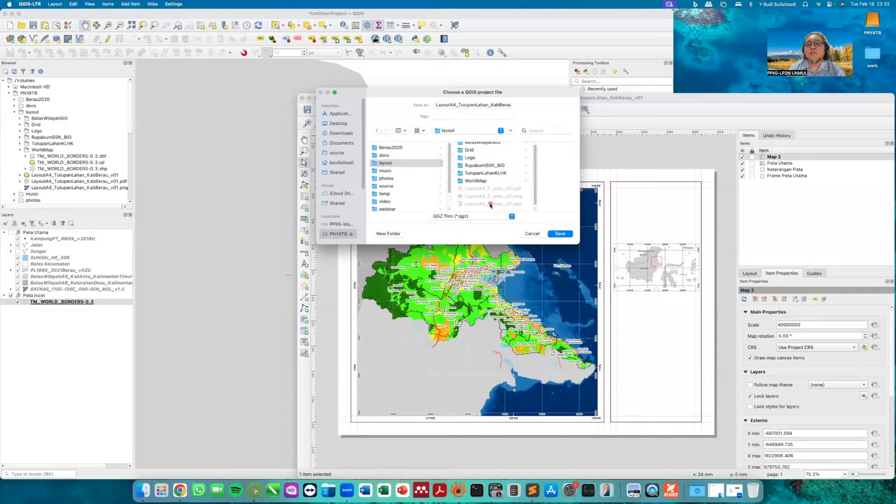
{"action": "left_click_drag", "start_coordinate": [503, 102], "coordinate": [525, 103]}
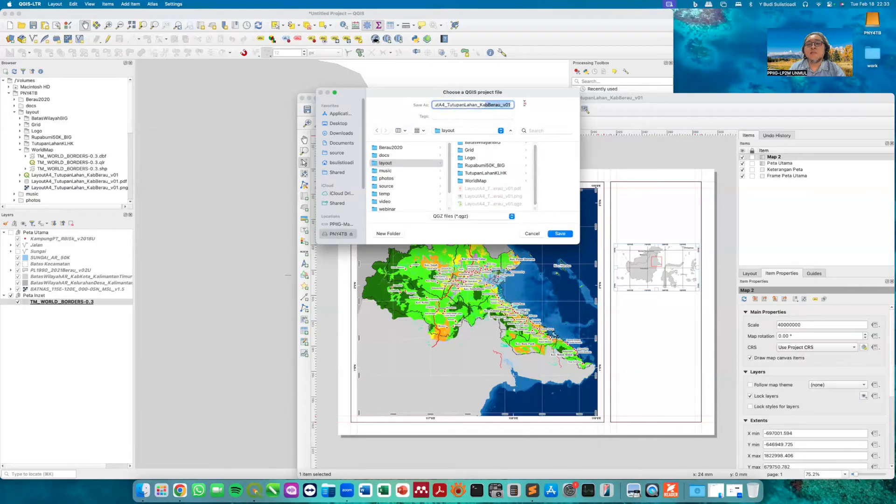
{"action": "left_click", "coordinate": [502, 104]}
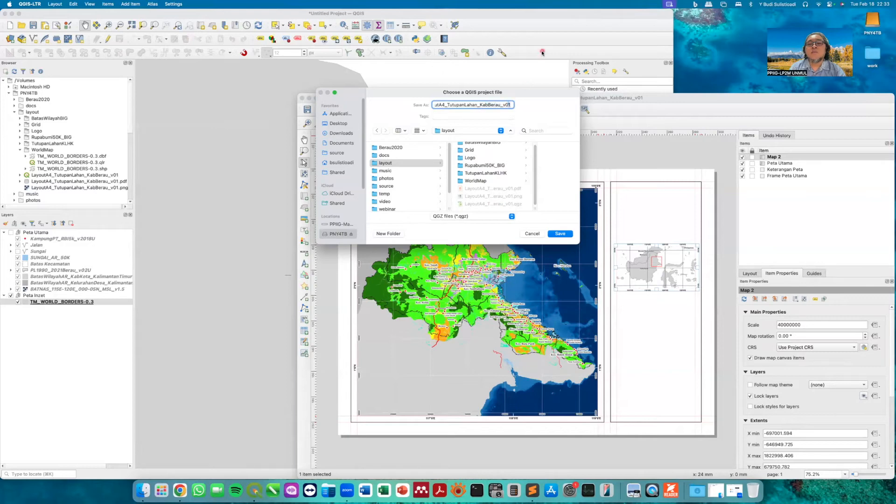
{"action": "key", "text": "BackSpace"}
{"action": "type", "text": "2"}
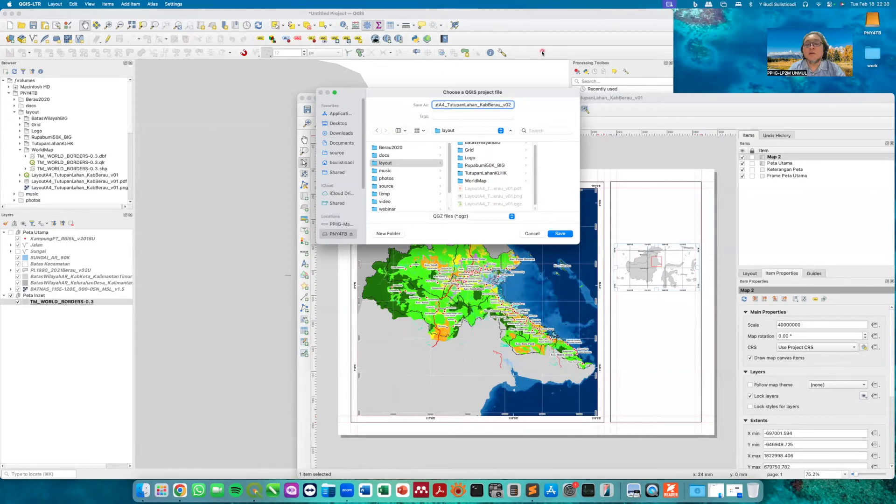
{"action": "key", "text": "Return"}
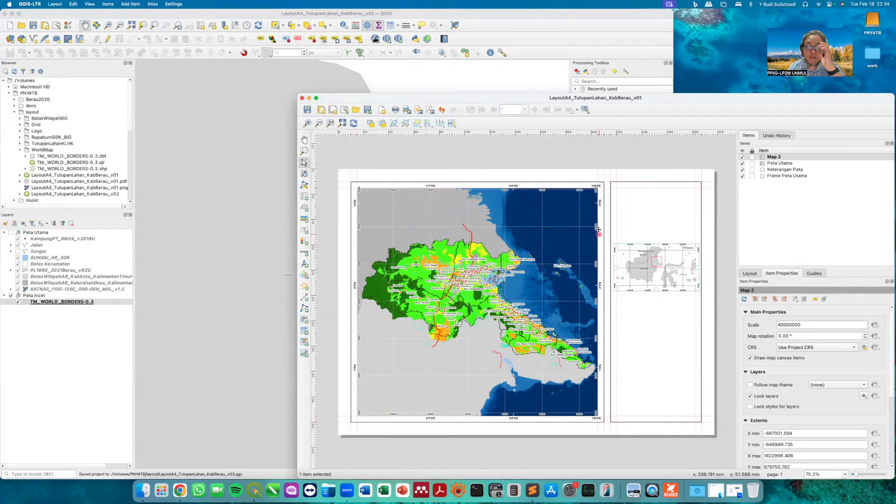
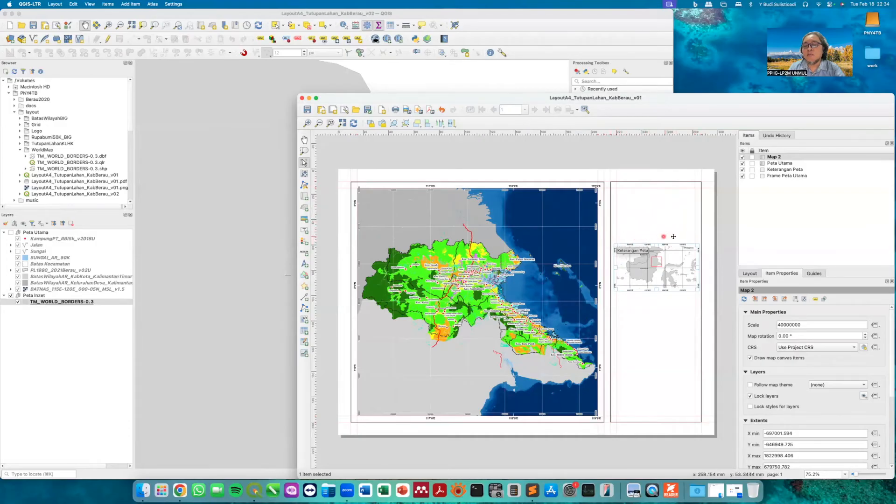
- Add a horizontal guide at 57 mm just above the inset map
{"action": "left_click", "coordinate": [307, 124]}
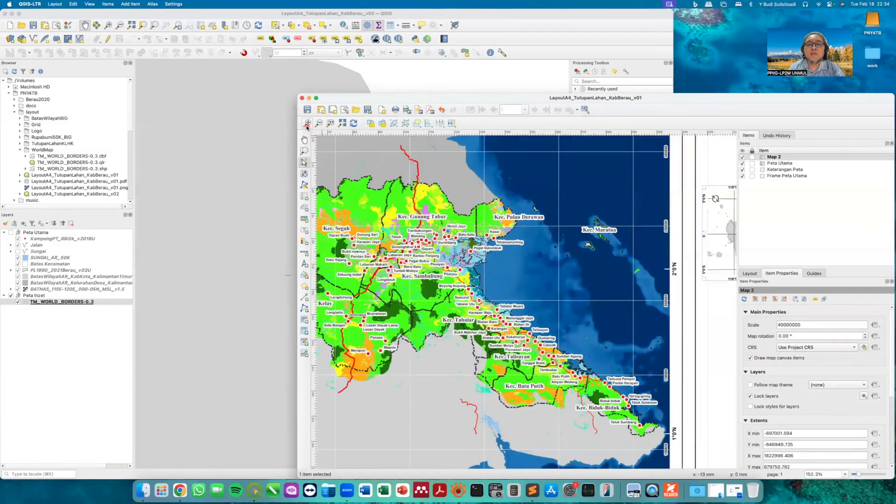
{"action": "left_click", "coordinate": [307, 125]}
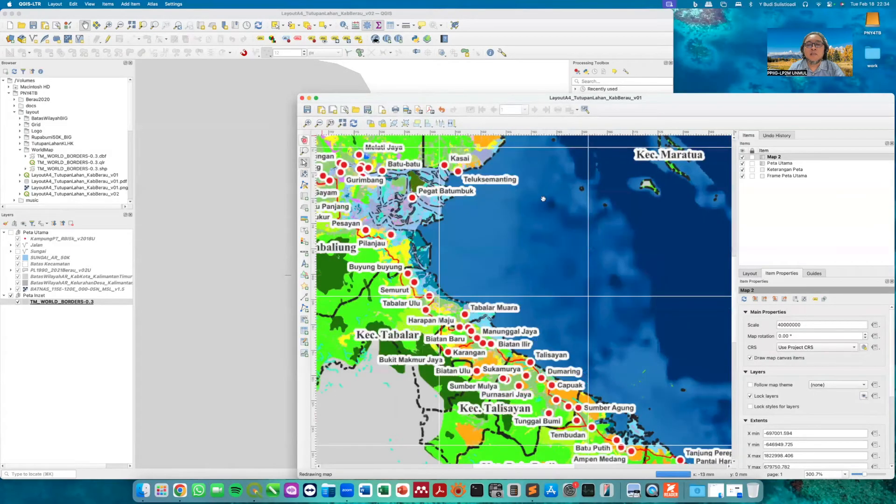
{"action": "scroll", "coordinate": [637, 267], "scroll_direction": "right", "scroll_amount": 2}
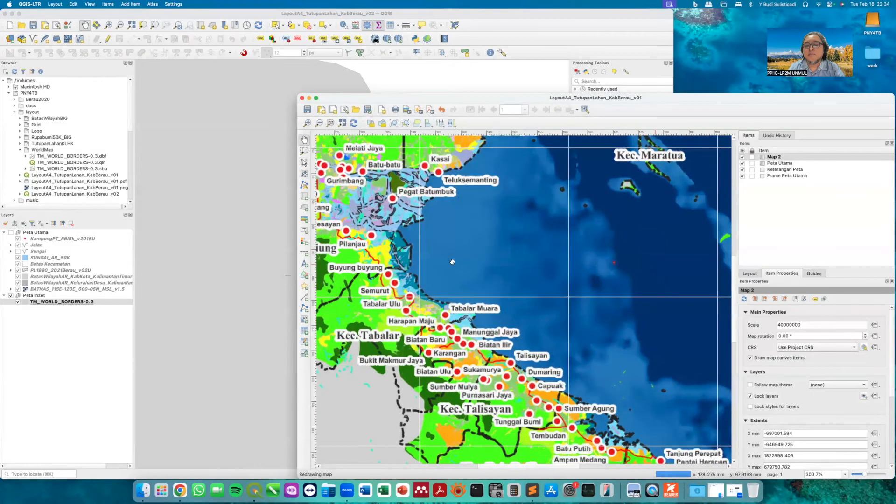
{"action": "scroll", "coordinate": [453, 262], "scroll_direction": "right", "scroll_amount": 15}
{"action": "scroll", "coordinate": [566, 257], "scroll_direction": "up", "scroll_amount": 2}
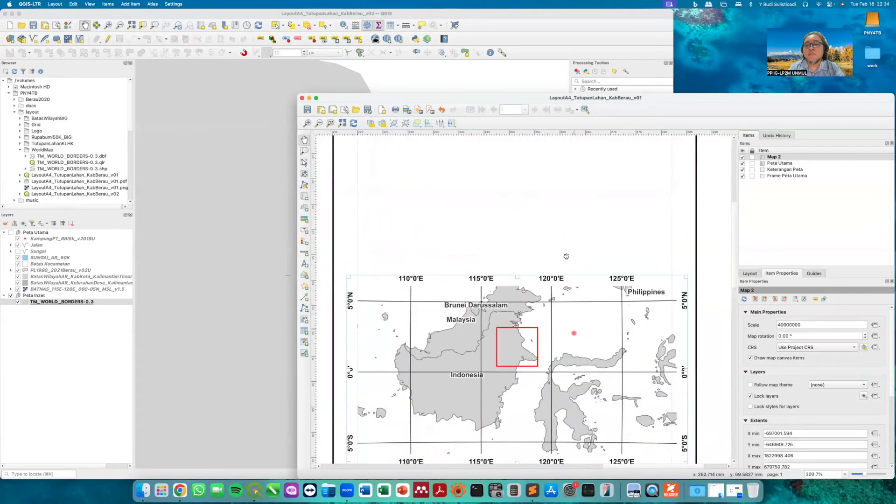
{"action": "scroll", "coordinate": [566, 257], "scroll_direction": "up", "scroll_amount": 6}
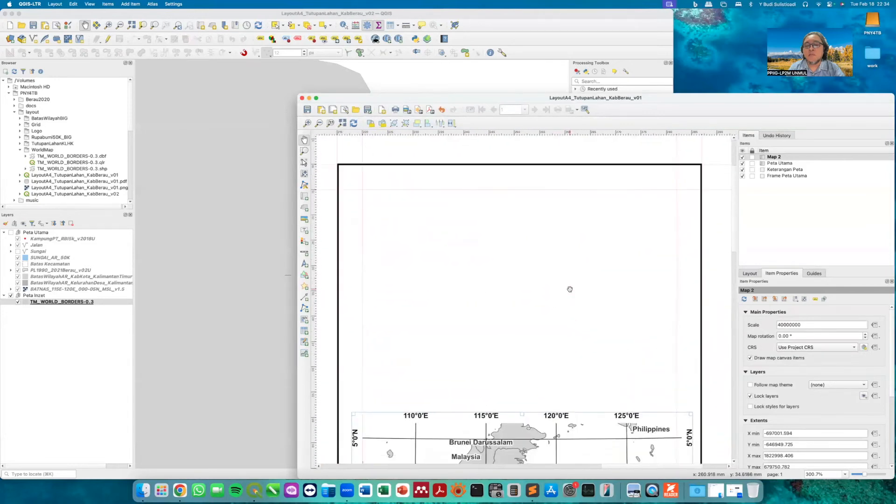
{"action": "scroll", "coordinate": [570, 290], "scroll_direction": "down", "scroll_amount": 1}
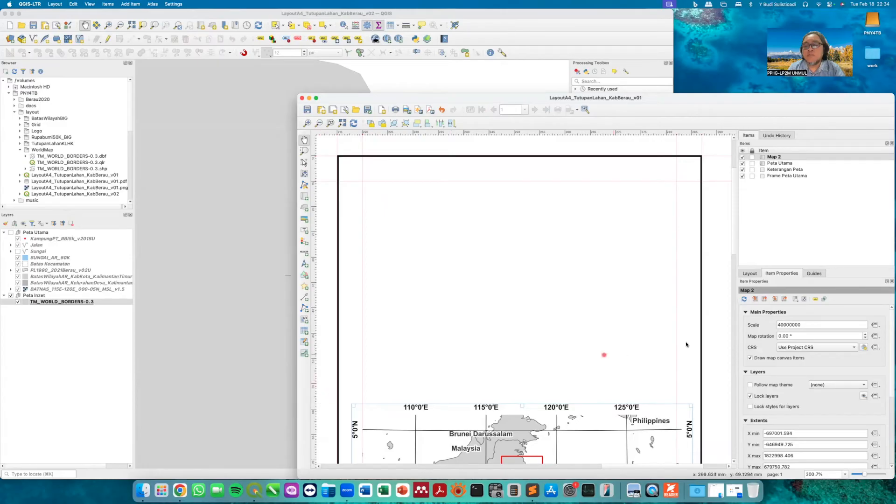
{"action": "left_click", "coordinate": [816, 275]}
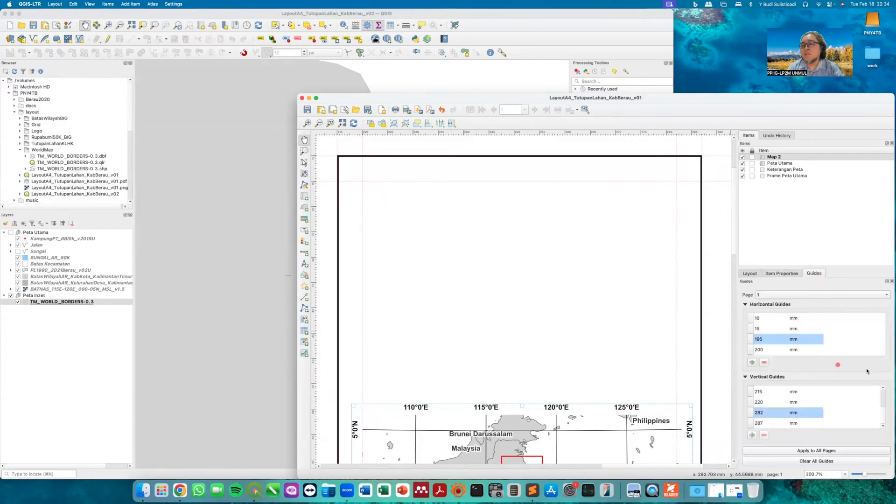
{"action": "left_click", "coordinate": [753, 363]}
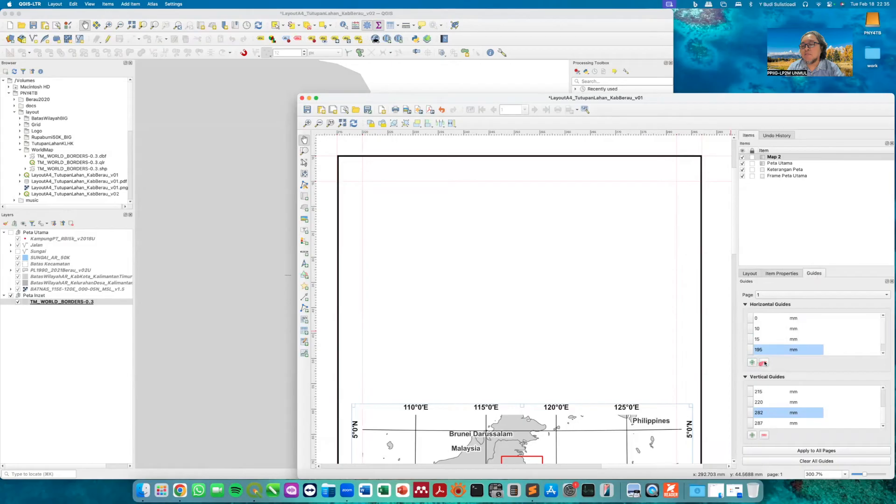
{"action": "double_click", "coordinate": [765, 316]}
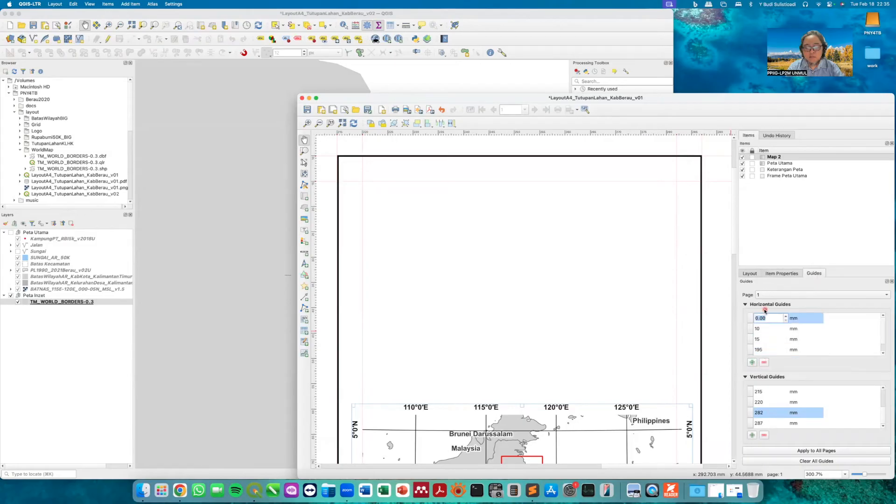
{"action": "type", "text": "57"}
{"action": "key", "text": "Return"}
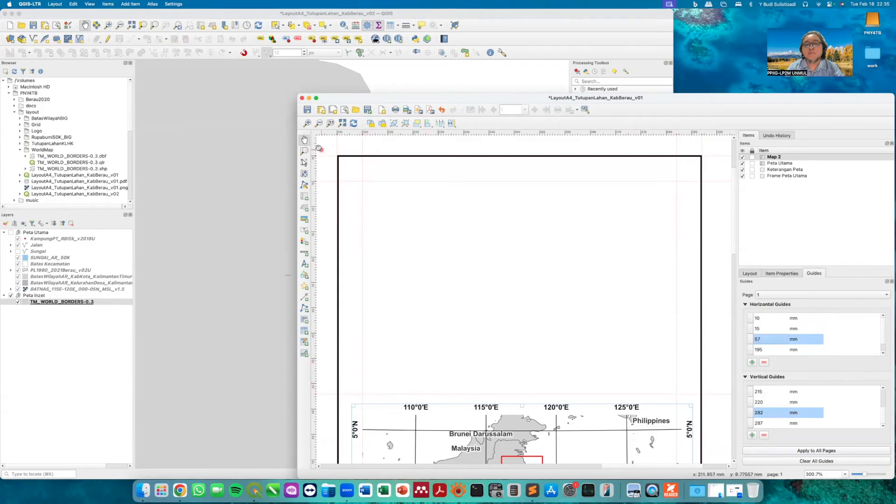
{"action": "scroll", "coordinate": [452, 305], "scroll_direction": "down", "scroll_amount": 1}
{"action": "scroll", "coordinate": [452, 305], "scroll_direction": "down", "scroll_amount": 10}
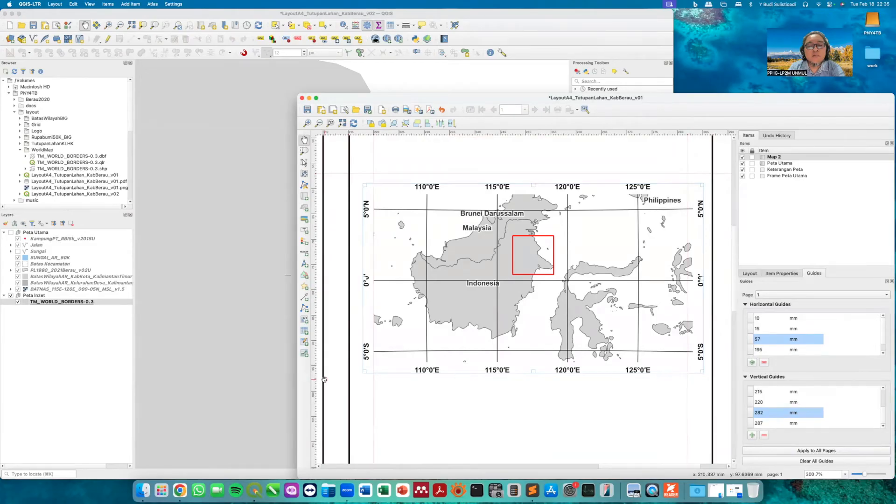
- Add a horizontal guide just below the inset map and set its position to 98 mm
{"action": "left_click", "coordinate": [752, 362]}
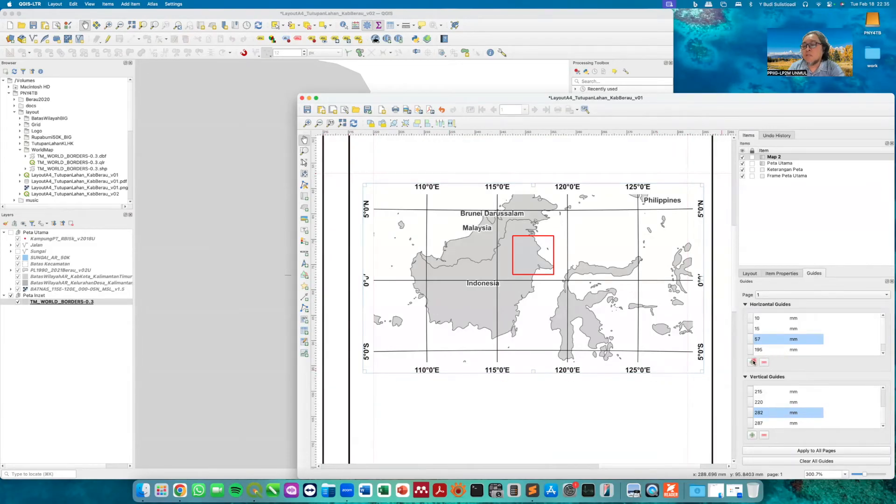
{"action": "double_click", "coordinate": [773, 319]}
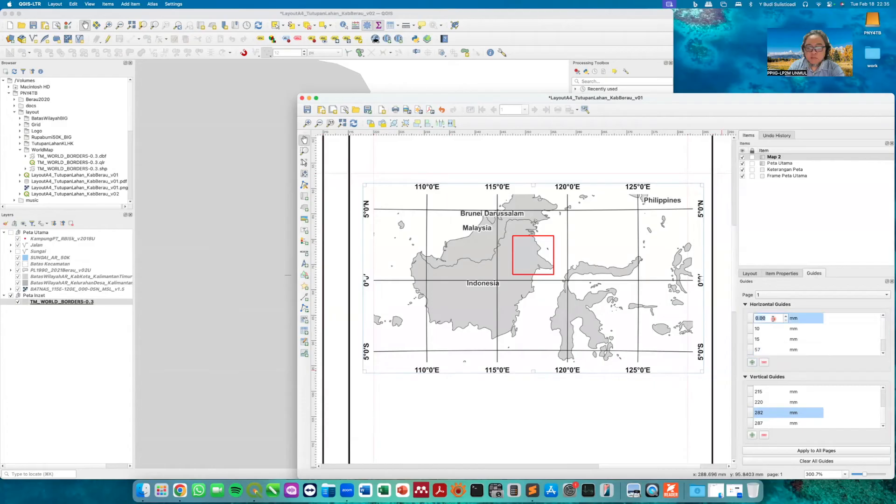
{"action": "type", "text": "97"}
{"action": "key", "text": "Return"}
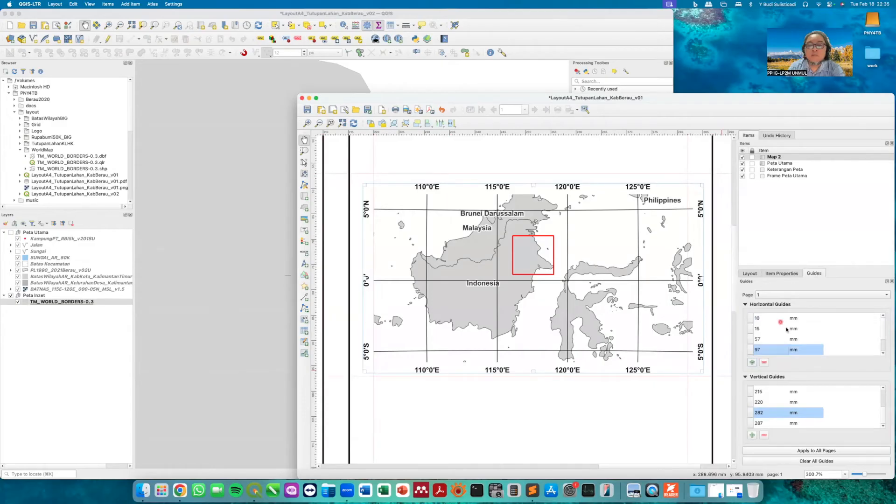
{"action": "double_click", "coordinate": [780, 350]}
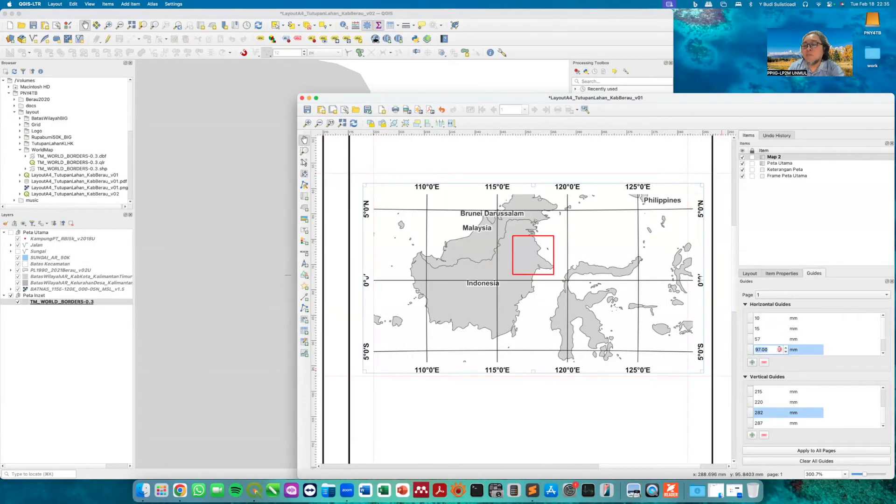
{"action": "left_click", "coordinate": [787, 348]}
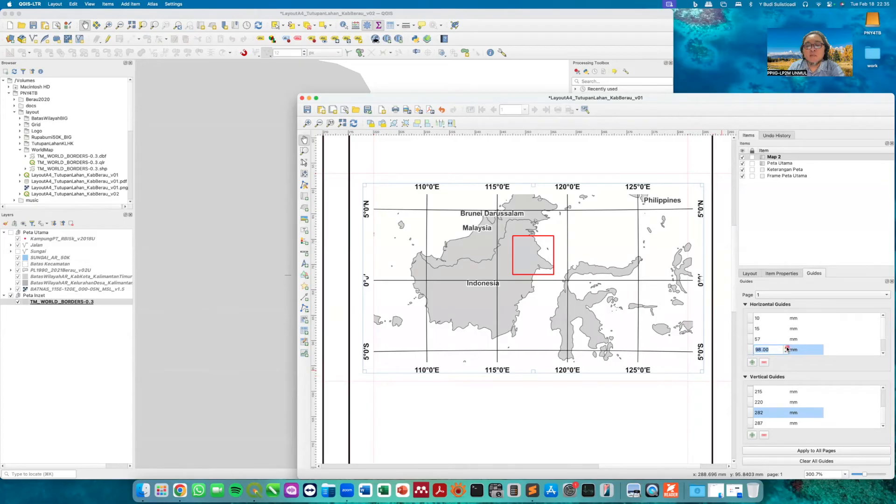
{"action": "left_click", "coordinate": [787, 348]}
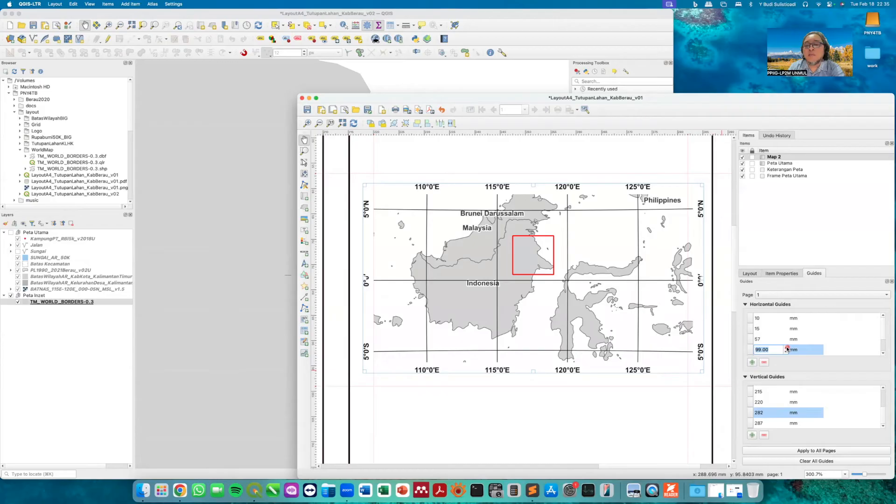
{"action": "left_click", "coordinate": [786, 353]}
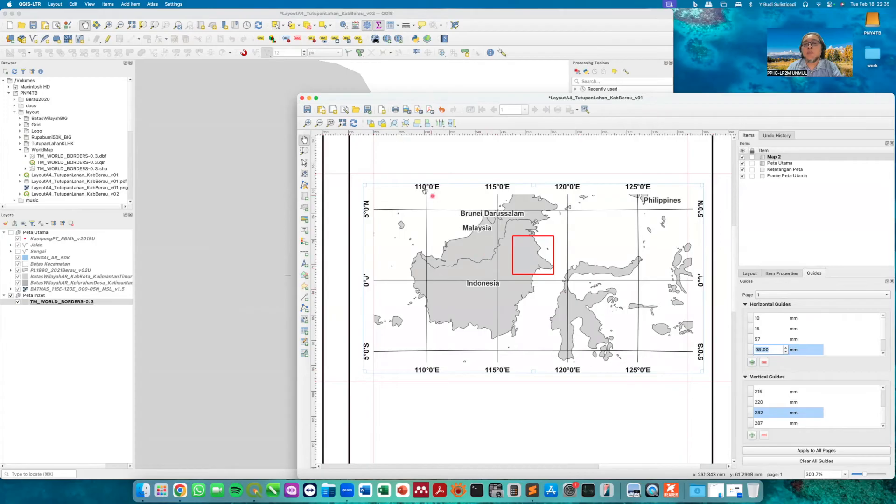
- Rename the inset map item Map 2 as Peta Inzet
{"action": "left_click_drag", "start_coordinate": [551, 202], "coordinate": [533, 200]}
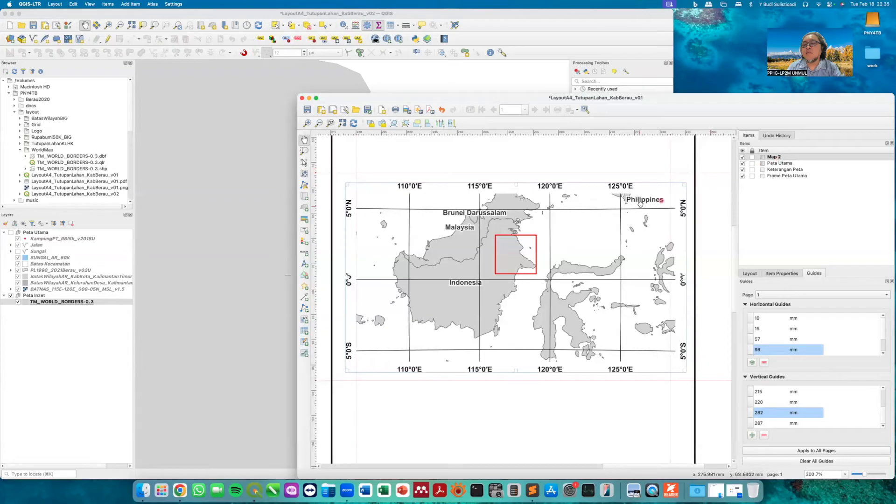
{"action": "double_click", "coordinate": [804, 155]}
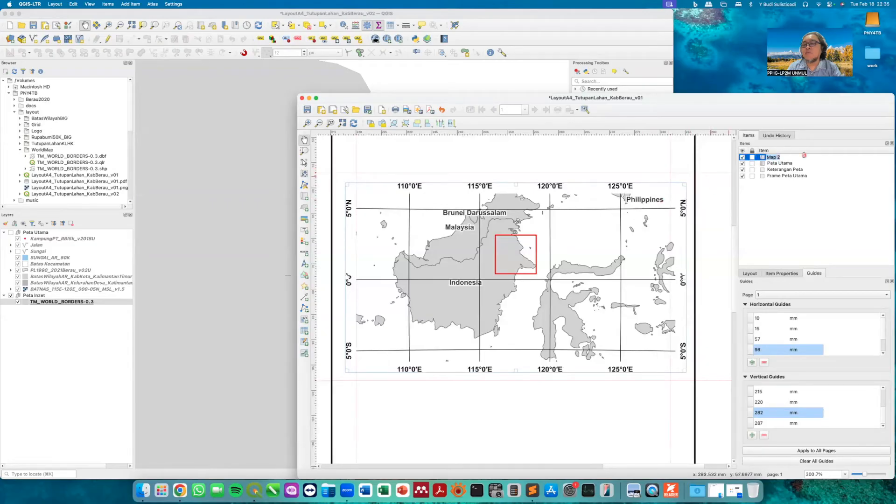
{"action": "type", "text": "P"}
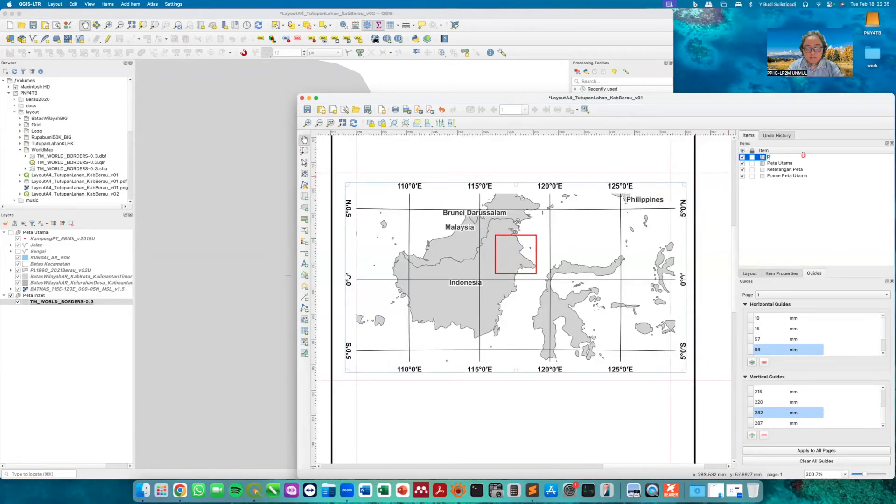
{"action": "type", "text": "eta Inzet"}
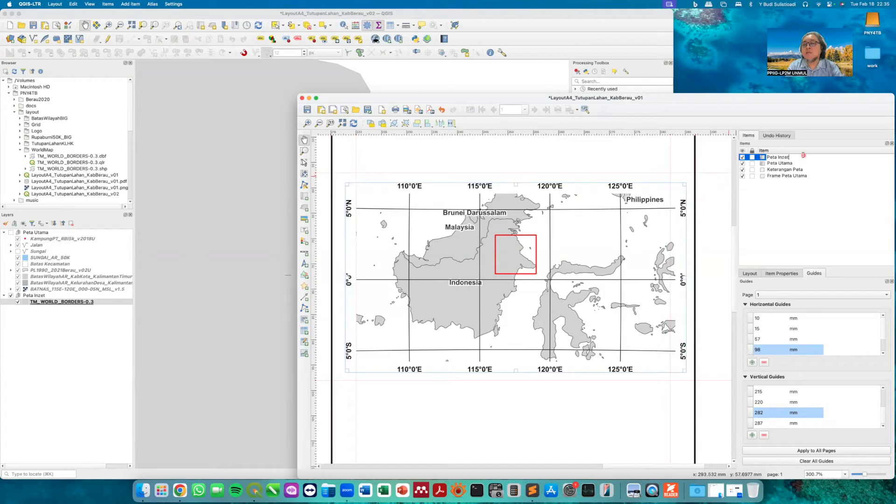
{"action": "key", "text": "Return"}
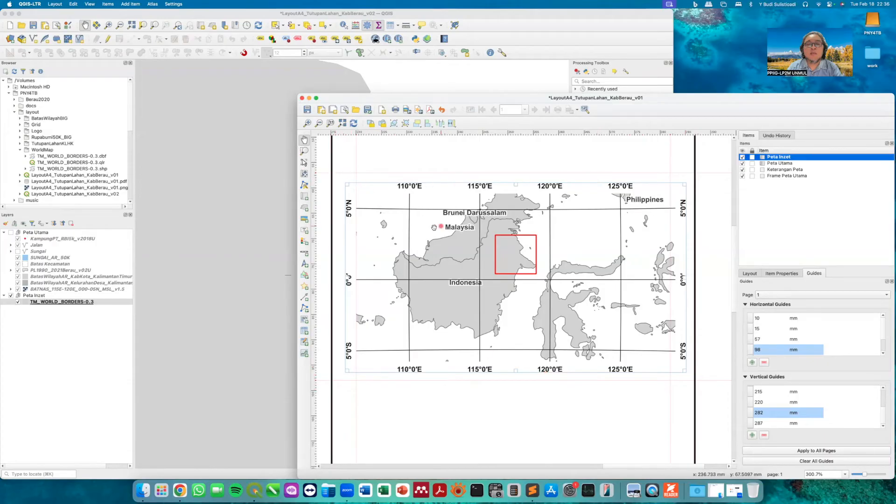
- Draw a horizontal polyline along the 57 mm guide above the inset map, spanning the information frame from edge to edge
{"action": "left_click", "coordinate": [304, 299]}
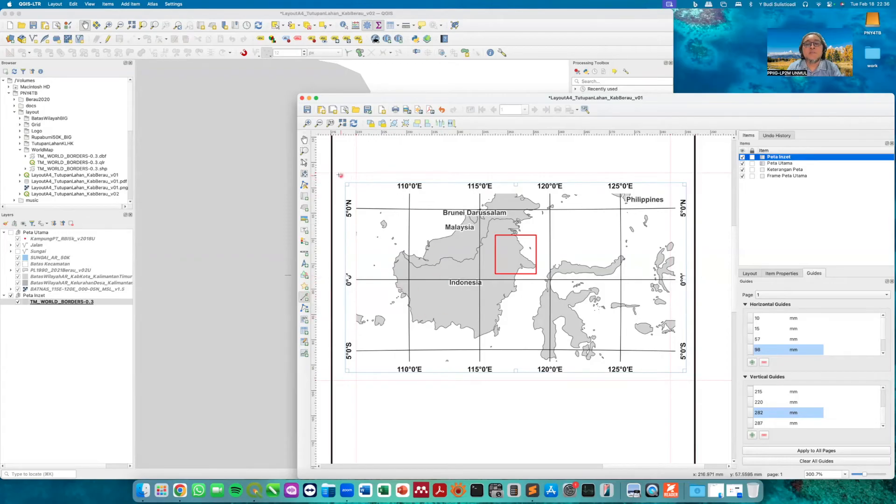
{"action": "left_click_drag", "start_coordinate": [333, 173], "coordinate": [693, 172]}
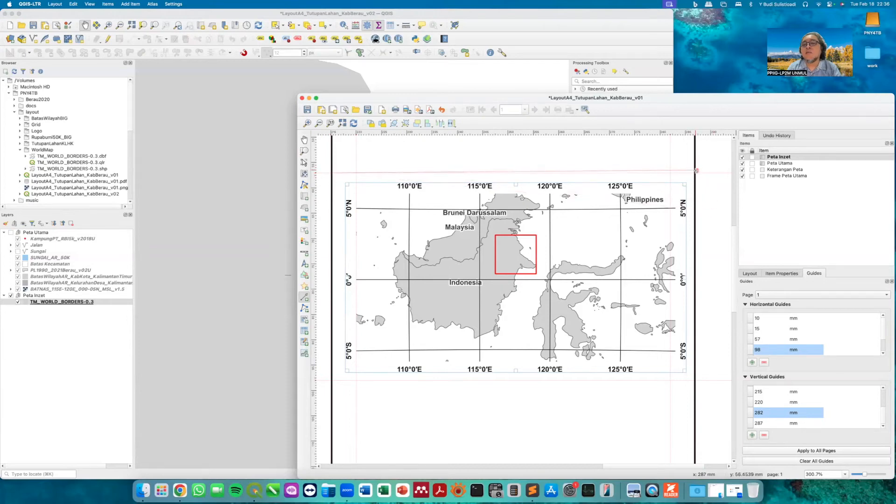
{"action": "right_click", "coordinate": [716, 153]}
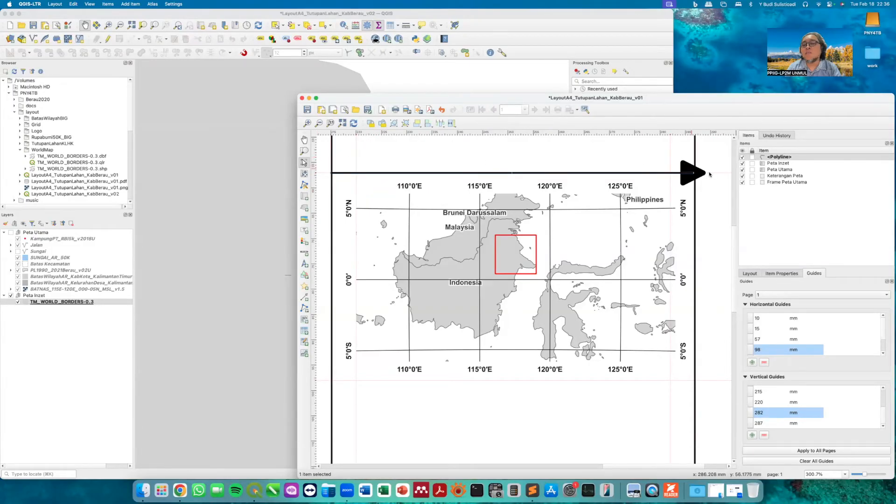
- Select the new polyline and set its end marker to None to remove the arrowhead
{"action": "left_click", "coordinate": [702, 174]}
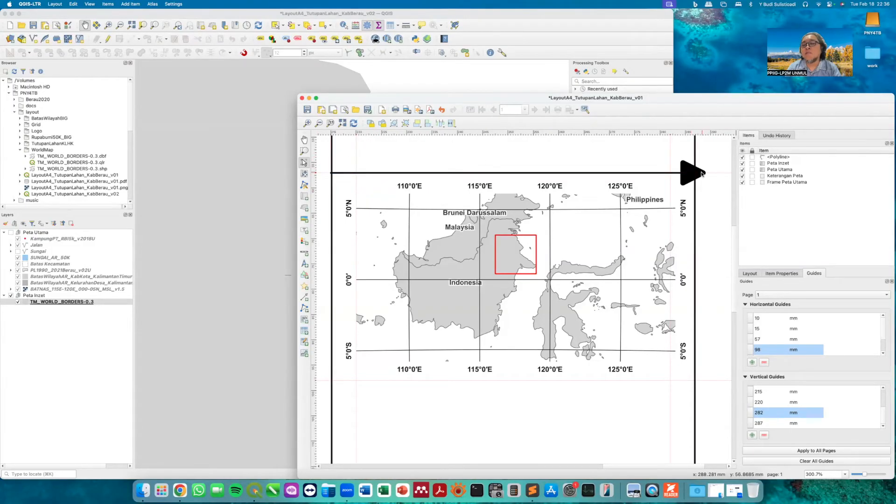
{"action": "left_click", "coordinate": [774, 157]}
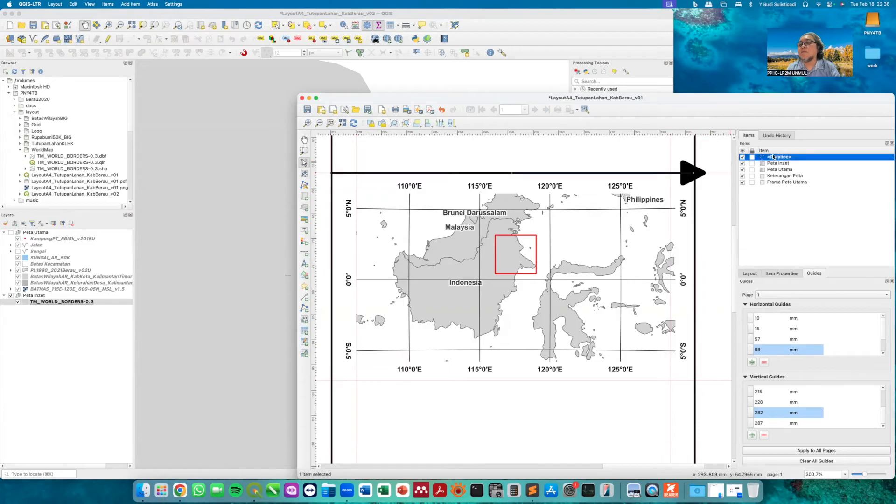
{"action": "left_click", "coordinate": [794, 273]}
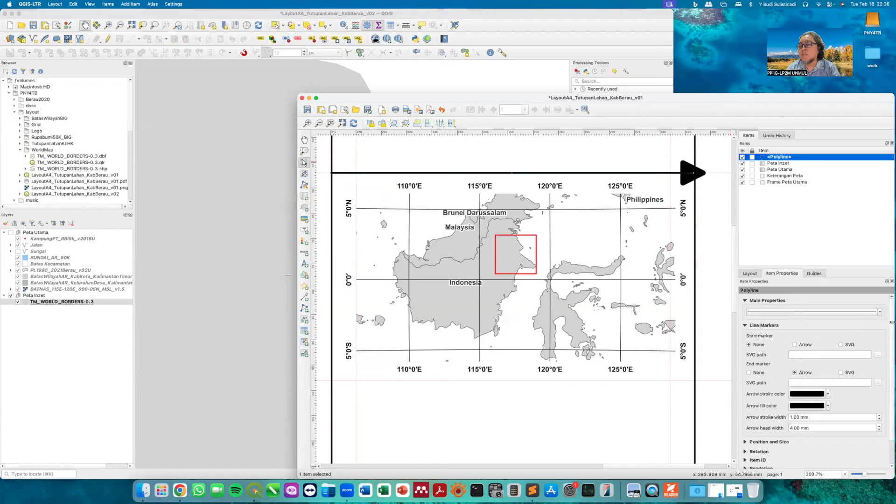
{"action": "mouse_move", "coordinate": [893, 326]}
{"action": "left_mouse_down"}
{"action": "mouse_move", "coordinate": [893, 336]}
{"action": "mouse_move", "coordinate": [892, 318]}
{"action": "mouse_move", "coordinate": [889, 326]}
{"action": "left_mouse_up"}
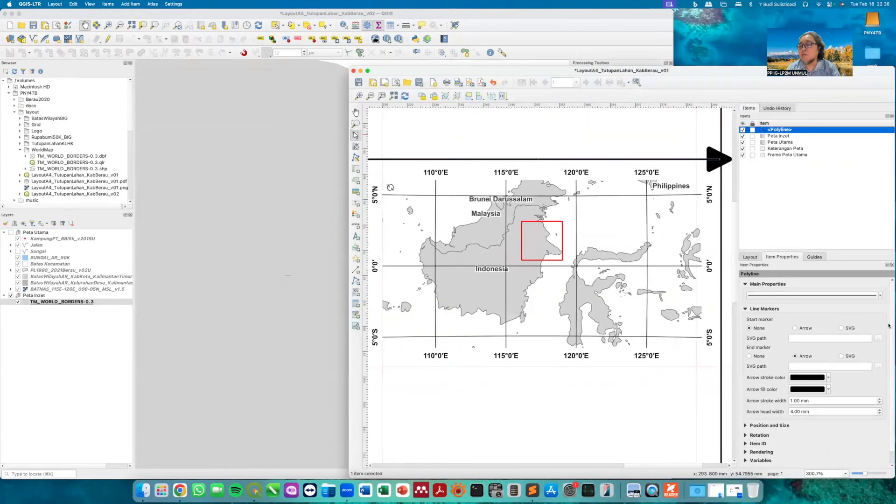
{"action": "left_click_drag", "start_coordinate": [349, 66], "coordinate": [299, 93]}
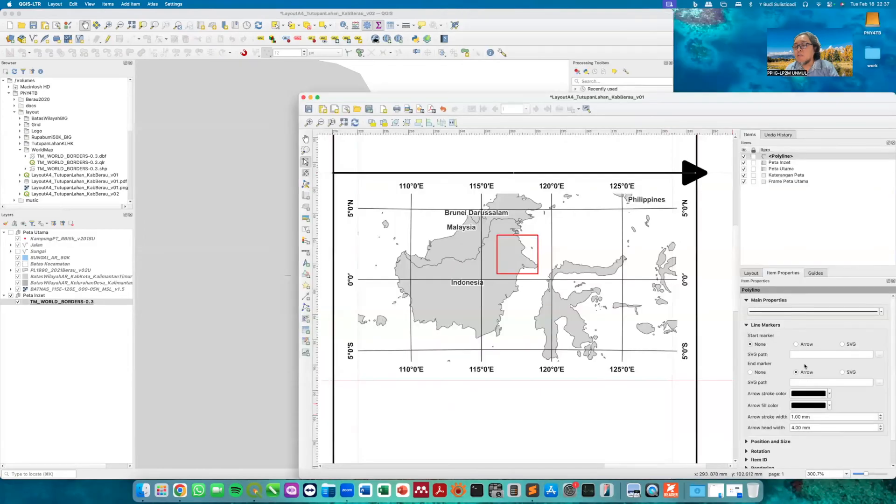
{"action": "left_click", "coordinate": [751, 372]}
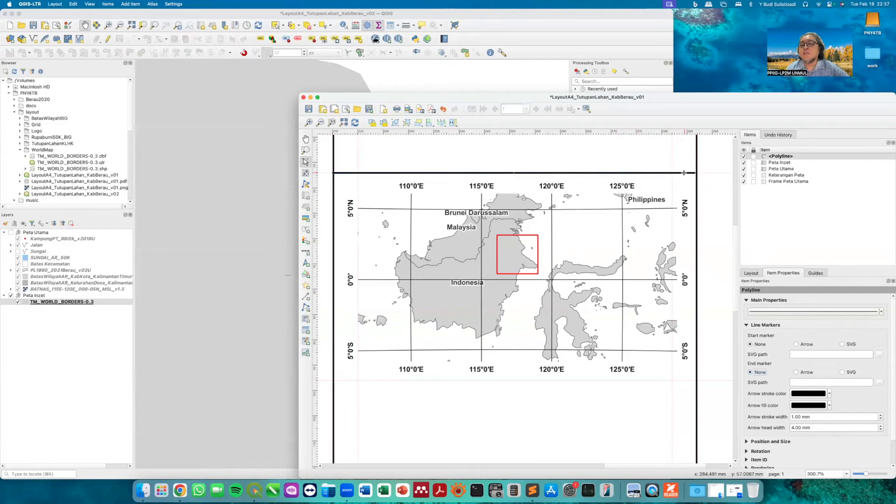
- Try to adjust the polyline's position by the 57 mm guide and undo the move
{"action": "mouse_move", "coordinate": [684, 173]}
{"action": "left_mouse_down"}
{"action": "mouse_move", "coordinate": [709, 169]}
{"action": "mouse_move", "coordinate": [715, 153]}
{"action": "mouse_move", "coordinate": [673, 171]}
{"action": "left_mouse_up"}
{"action": "key", "text": "super+z"}
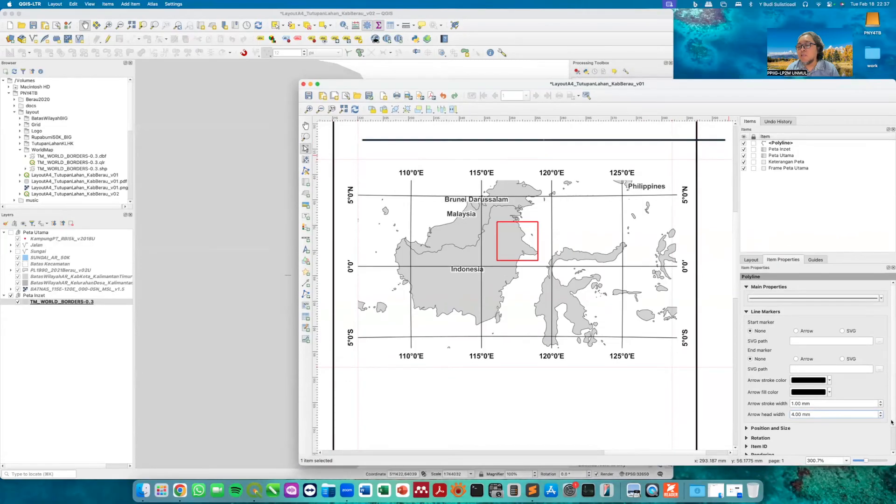
- Inspect the polyline's Simple Line symbol settings, including its stroke width, and return to the item's properties
{"action": "left_click_drag", "start_coordinate": [892, 432], "coordinate": [892, 433]}
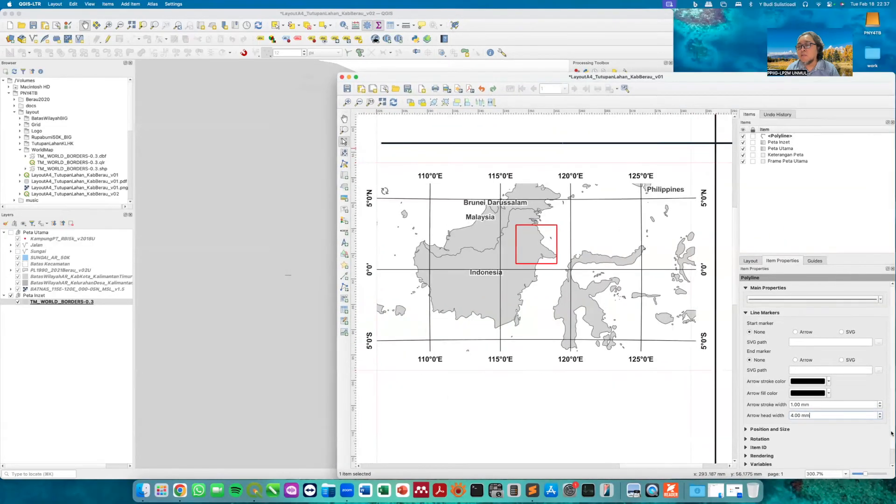
{"action": "left_click_drag", "start_coordinate": [610, 18], "coordinate": [503, 95]}
{"action": "left_click", "coordinate": [841, 313]}
{"action": "left_click", "coordinate": [825, 306]}
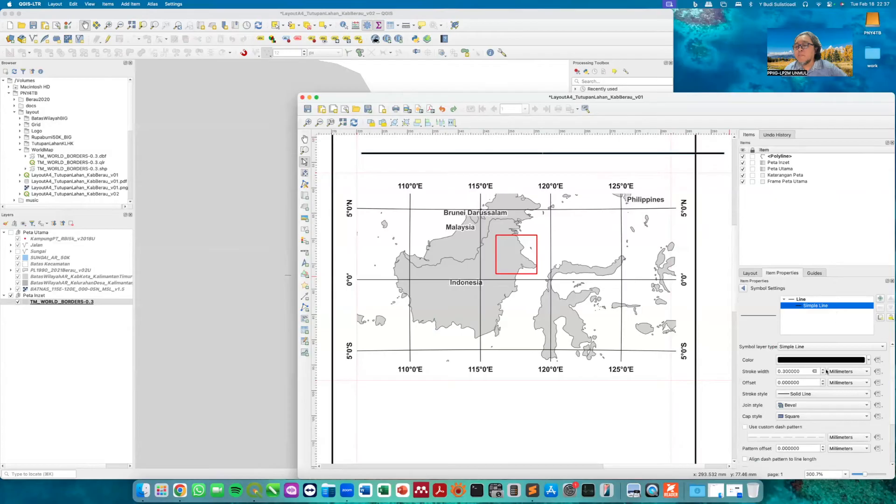
{"action": "left_click", "coordinate": [790, 371]}
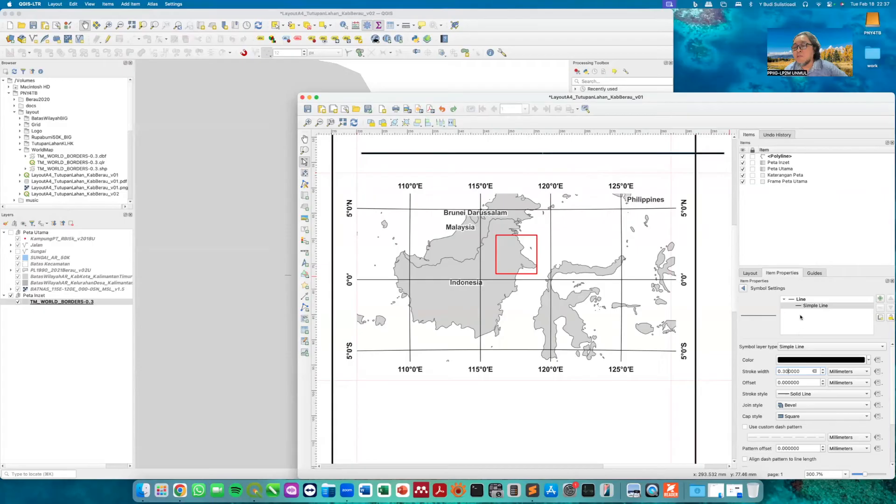
{"action": "left_click", "coordinate": [744, 289]}
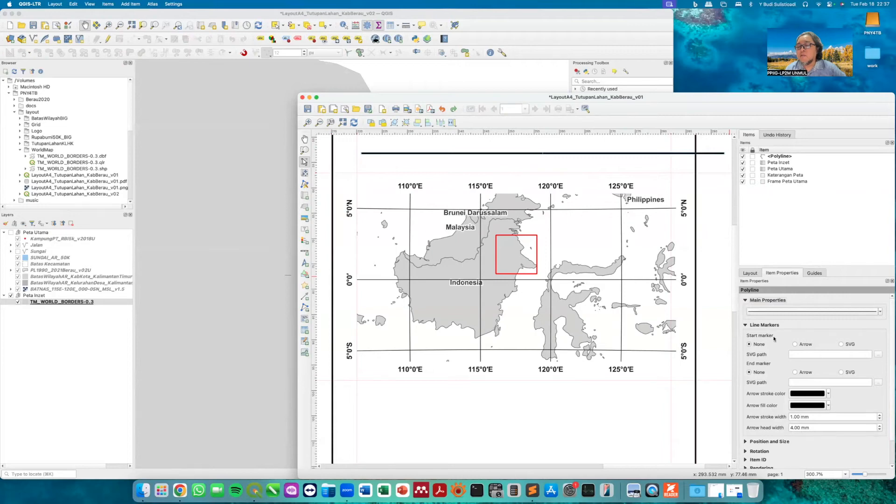
- Move the polyline back onto the 57 mm guide between the frame's edges and rename it Garis 1
{"action": "left_click_drag", "start_coordinate": [709, 152], "coordinate": [681, 171]}
{"action": "left_click", "coordinate": [707, 171]}
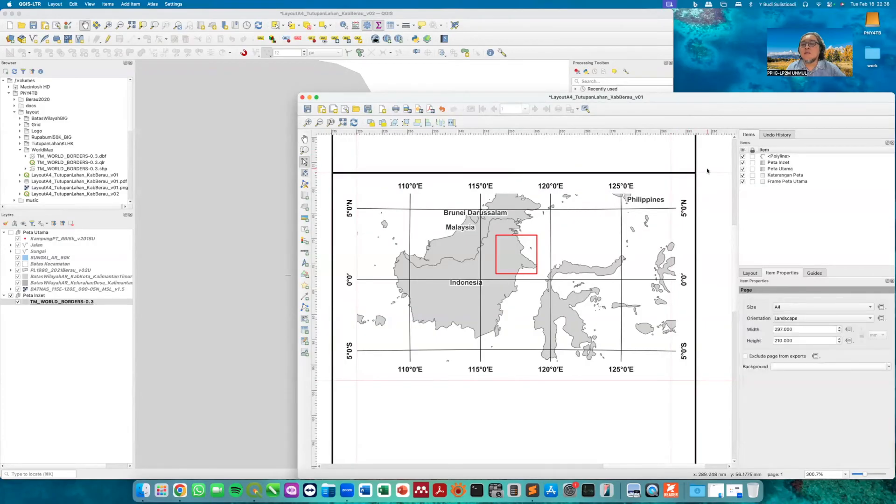
{"action": "left_click", "coordinate": [679, 178]}
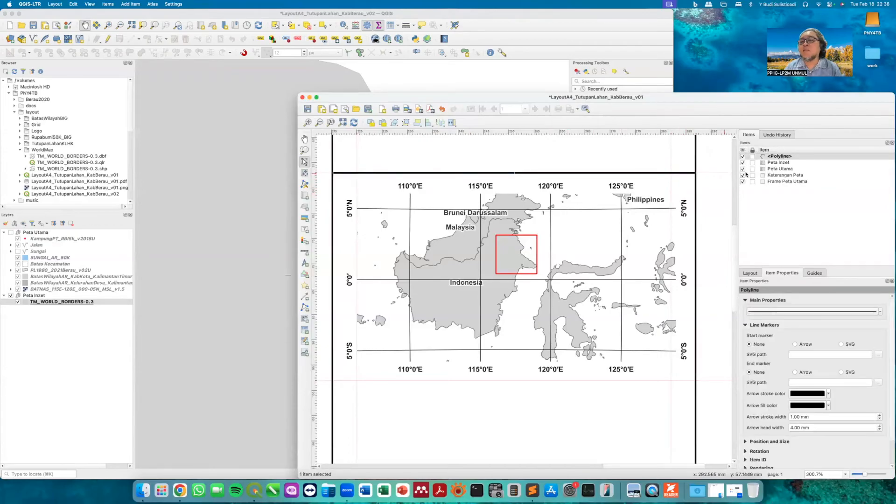
{"action": "double_click", "coordinate": [780, 157]}
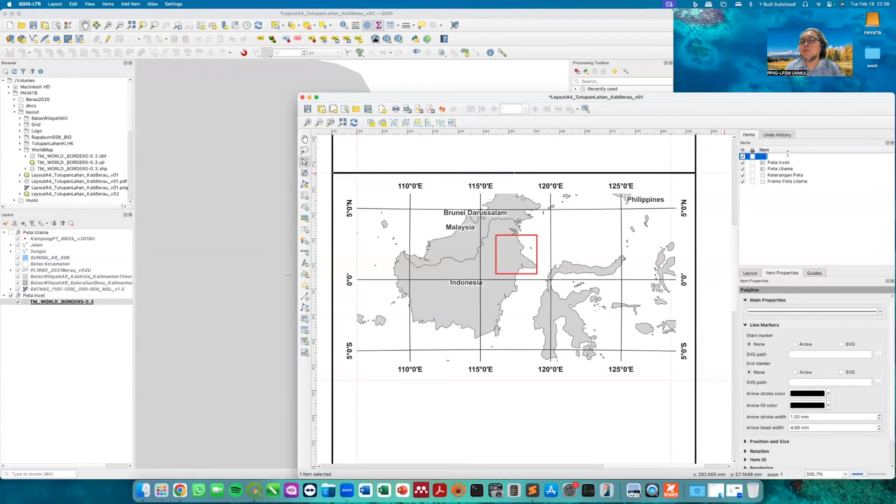
{"action": "type", "text": "Garis 1"}
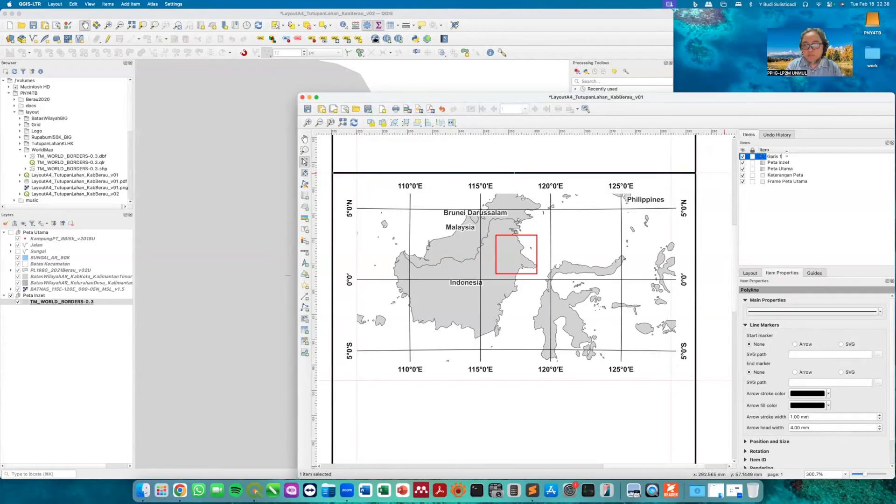
{"action": "key", "text": "Return"}
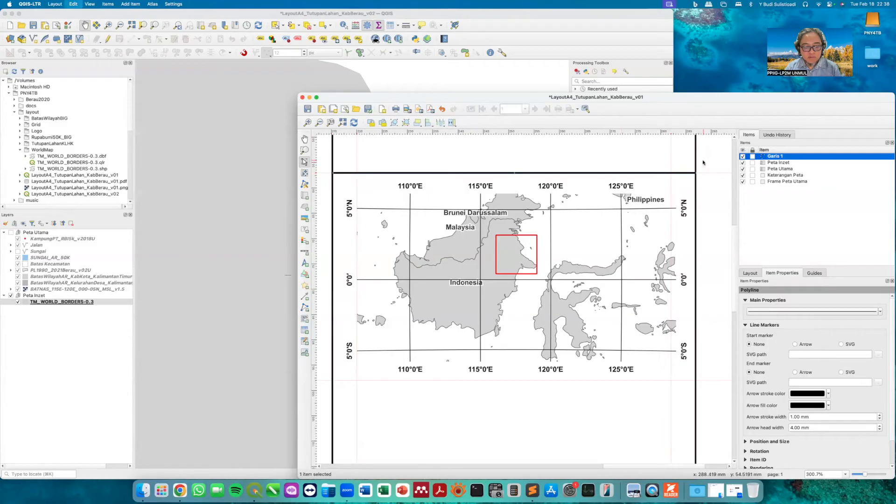
- Paste a copy of the Garis 1 line, align it with the 98 mm guide below the inset map, and name it Garis 2
{"action": "left_click", "coordinate": [717, 326]}
{"action": "key", "text": "super+v"}
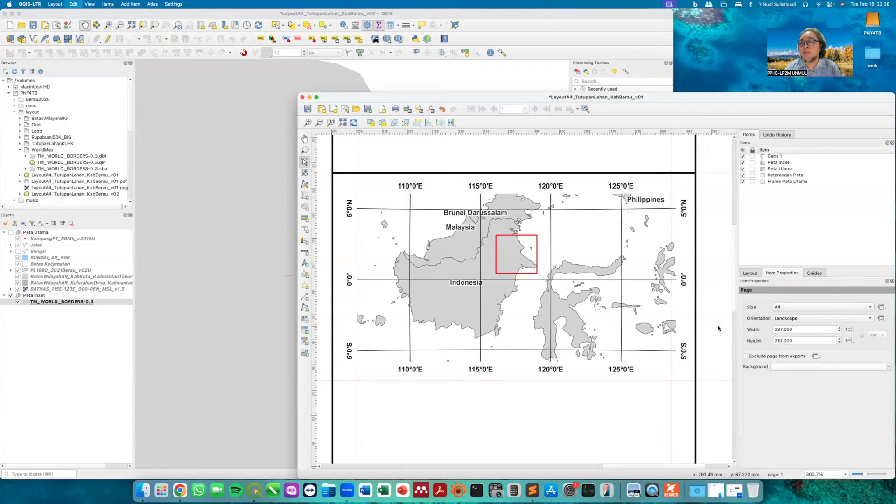
{"action": "left_click_drag", "start_coordinate": [721, 326], "coordinate": [334, 381]}
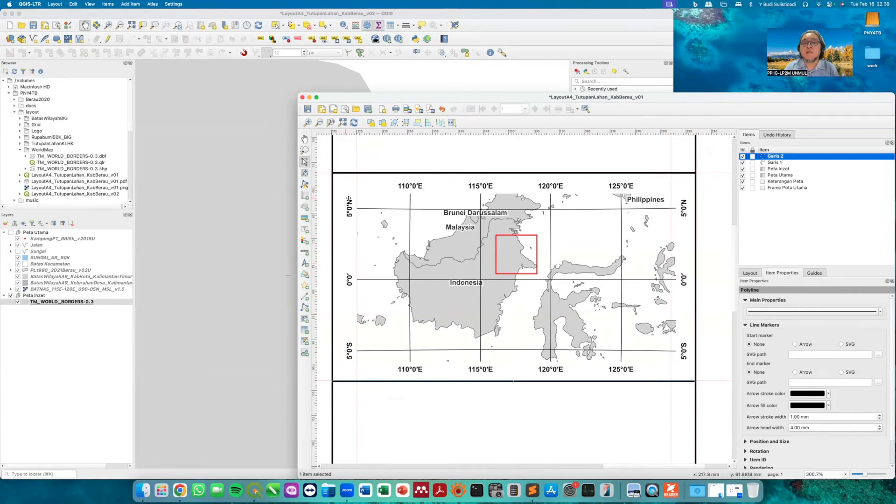
- Enable a frame around the Peta Inzet map and set its thickness to 0.20 mm
{"action": "left_click", "coordinate": [396, 225]}
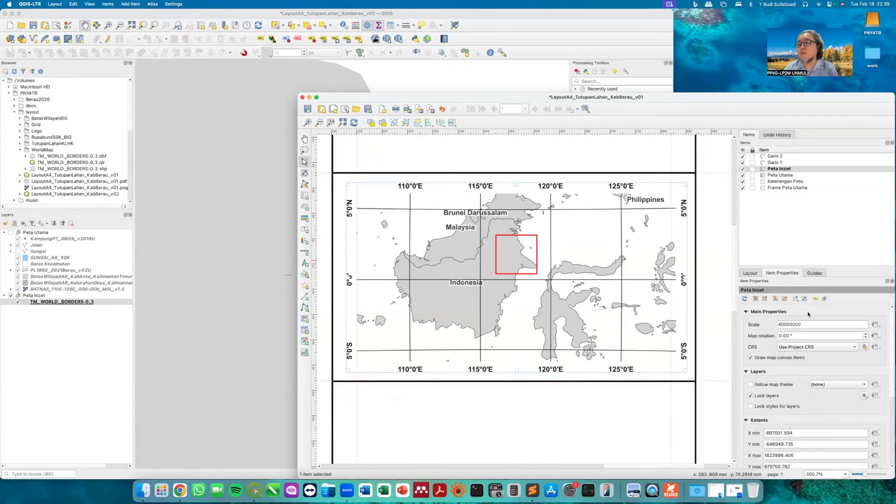
{"action": "left_click_drag", "start_coordinate": [892, 317], "coordinate": [891, 386]}
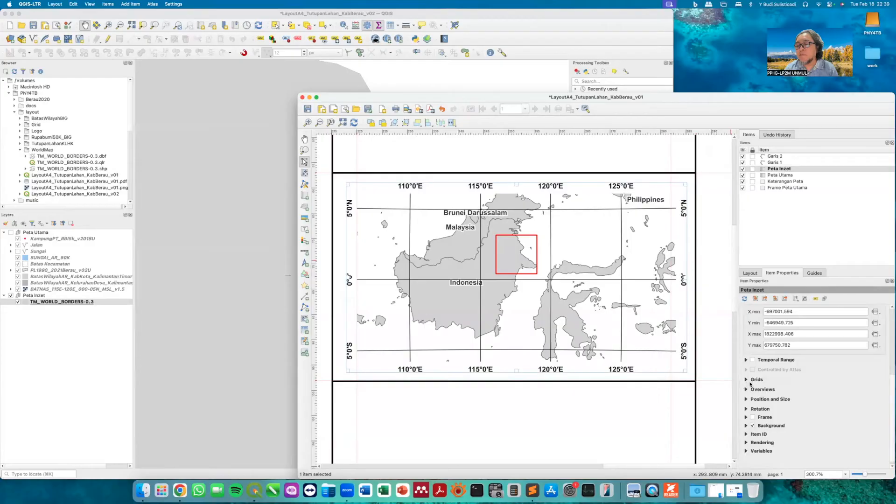
{"action": "left_click", "coordinate": [747, 418]}
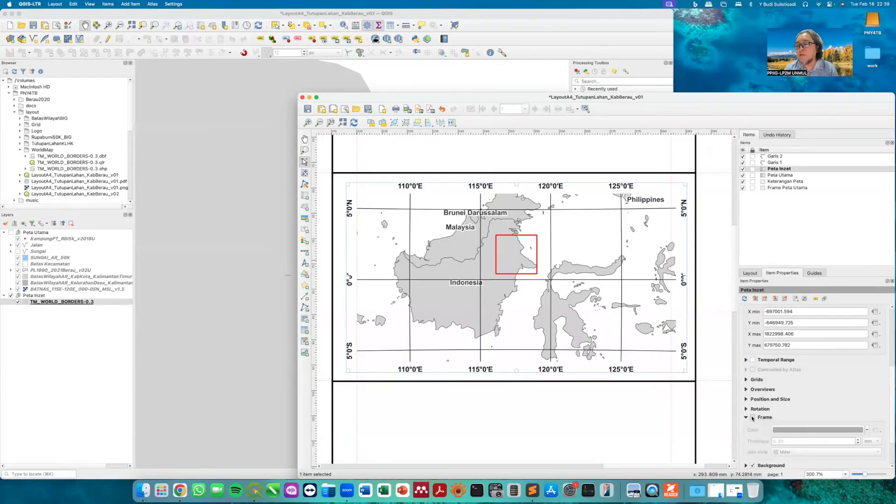
{"action": "left_click", "coordinate": [752, 417]}
{"action": "scroll", "coordinate": [840, 392], "scroll_direction": "down", "scroll_amount": 2}
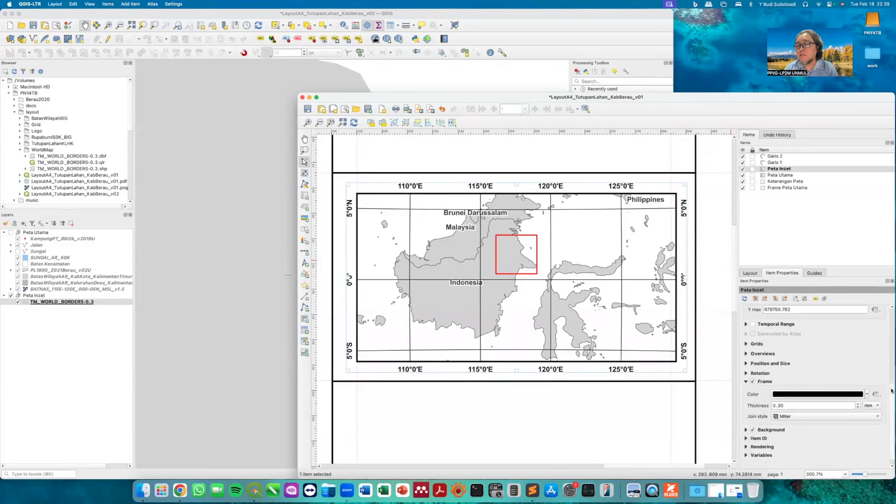
{"action": "left_click", "coordinate": [787, 400]}
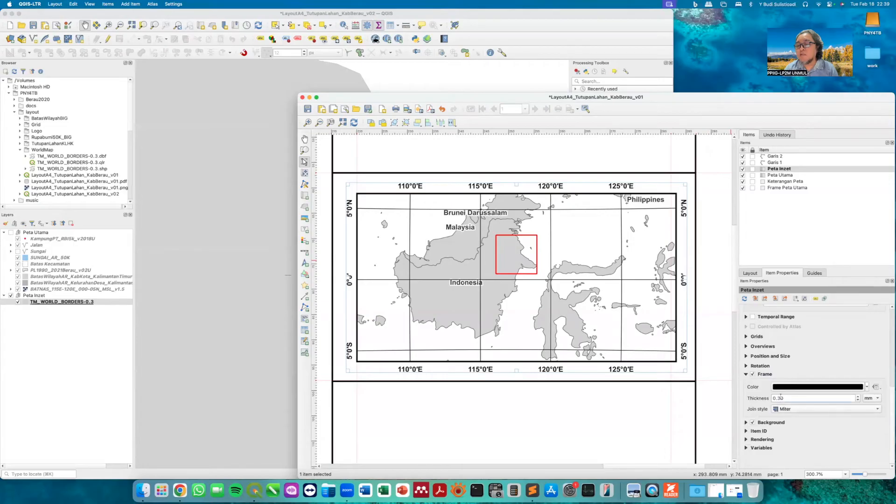
{"action": "key", "text": "BackSpace"}
{"action": "type", "text": "2"}
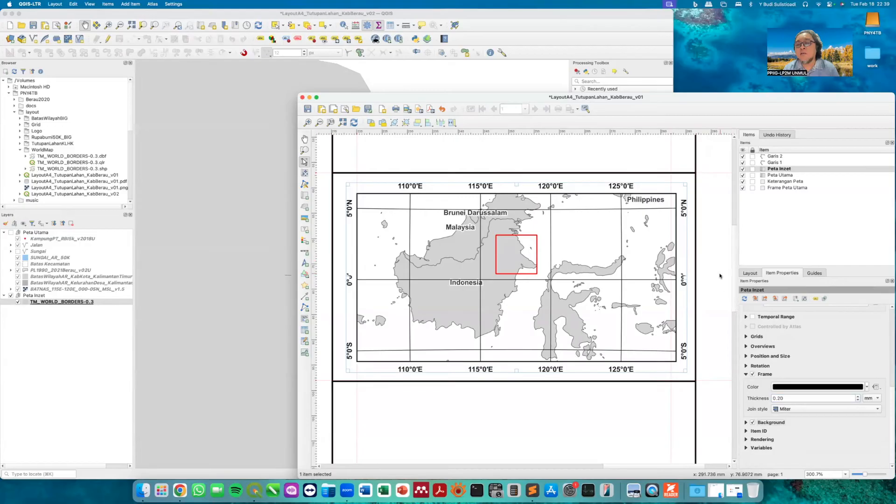
{"action": "left_click", "coordinate": [719, 242]}
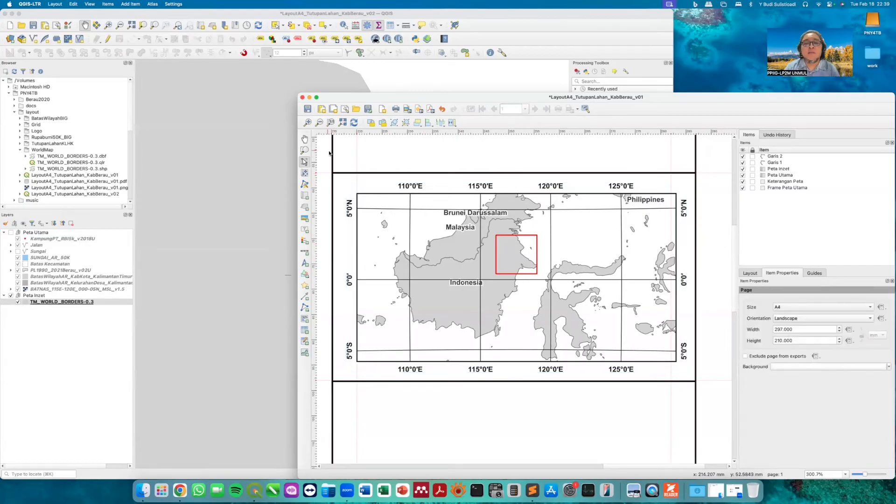
- Add a label box between the inner guides near the top of the information frame, above the inset map
{"action": "left_click", "coordinate": [305, 139]}
{"action": "left_click_drag", "start_coordinate": [538, 180], "coordinate": [552, 312]}
{"action": "left_click_drag", "start_coordinate": [562, 209], "coordinate": [570, 314]}
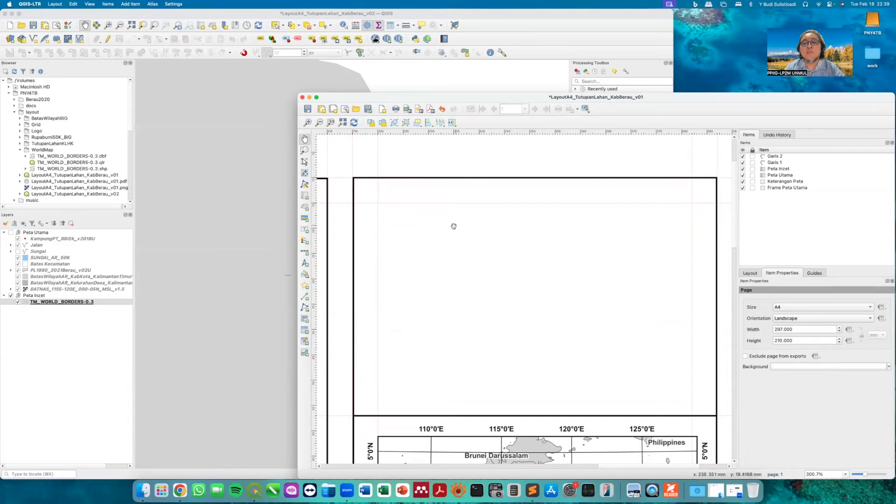
{"action": "left_click", "coordinate": [128, 6]}
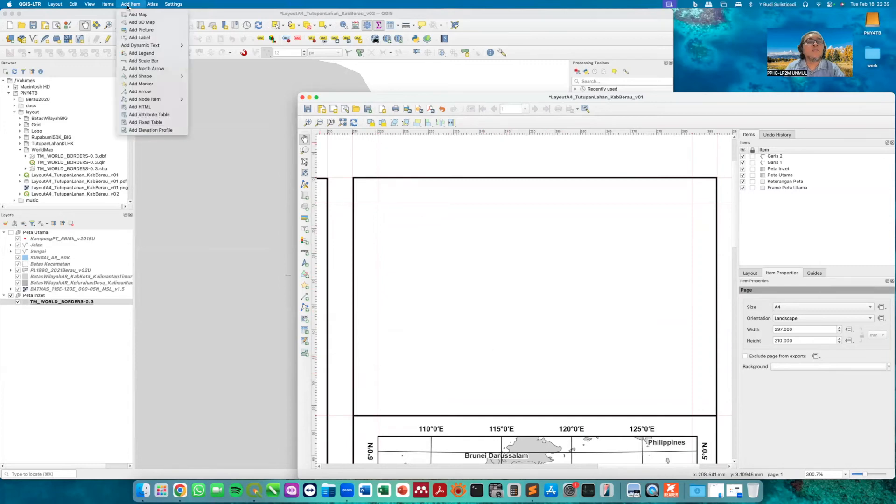
{"action": "left_click", "coordinate": [126, 38]}
{"action": "left_click_drag", "start_coordinate": [379, 201], "coordinate": [692, 282]}
- Replace the label's text with three lines: "PETA PENUTUPAN LAHAN TAHUN 2022", "KABUPATEN BERAU" and "PROVINSI KALIMANTAN TIMUR"
{"action": "left_click", "coordinate": [783, 316]}
{"action": "left_click_drag", "start_coordinate": [783, 316], "coordinate": [747, 315]}
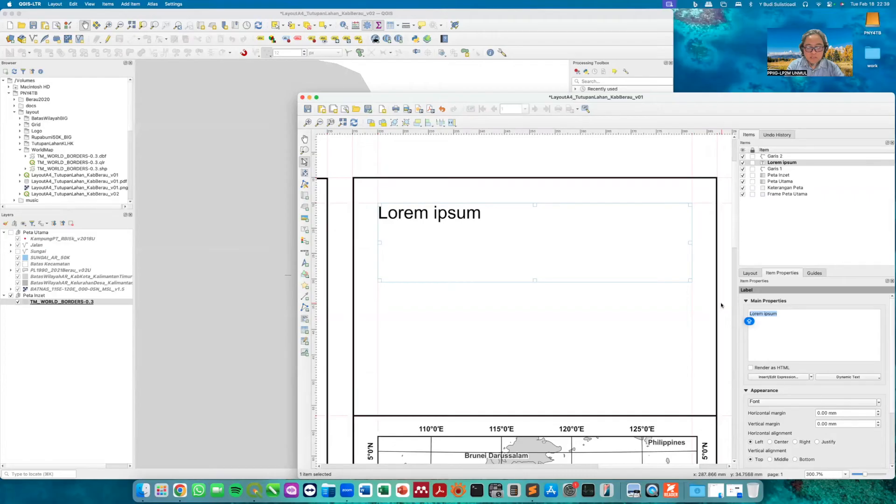
{"action": "type", "text": "PETA PENUTUP"}
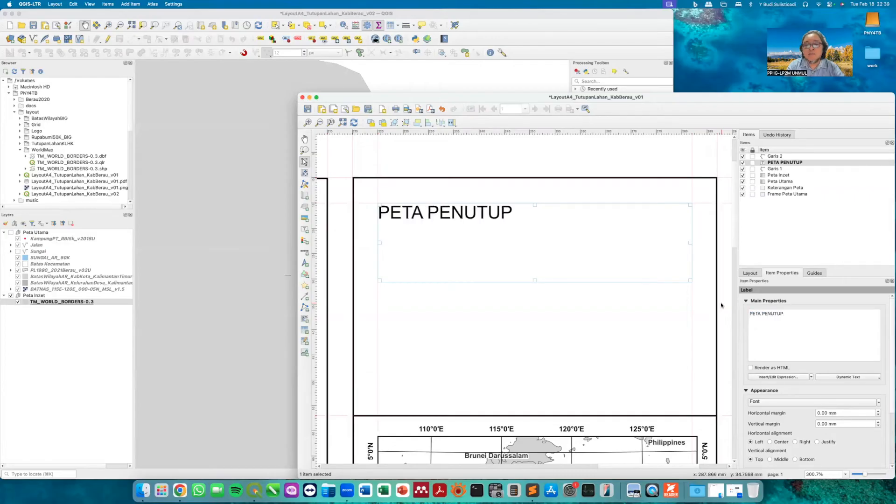
{"action": "type", "text": "AN LAHAN TAHUN "}
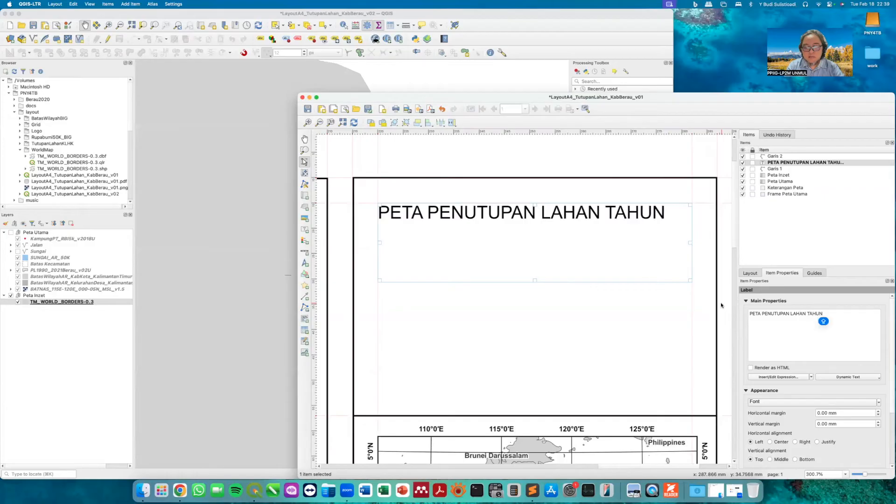
{"action": "type", "text": "202"}
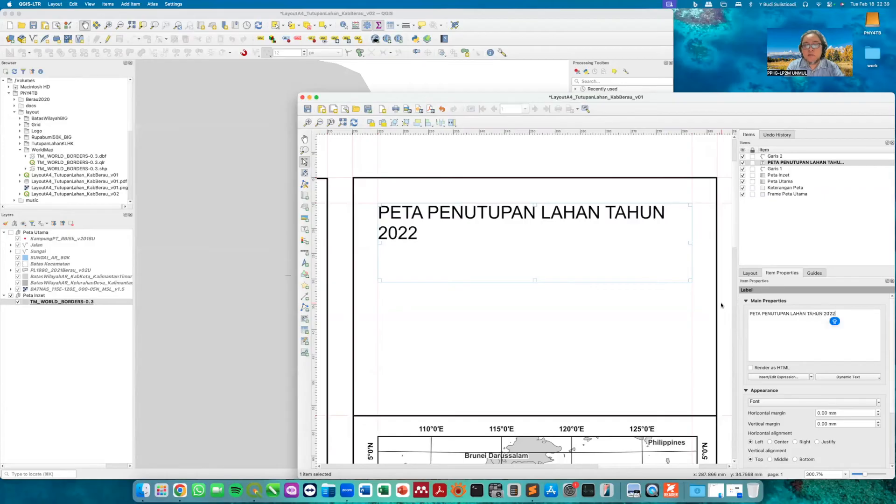
{"action": "type", "text": "2"}
{"action": "key", "text": "Return"}
{"action": "type", "text": "KAB"}
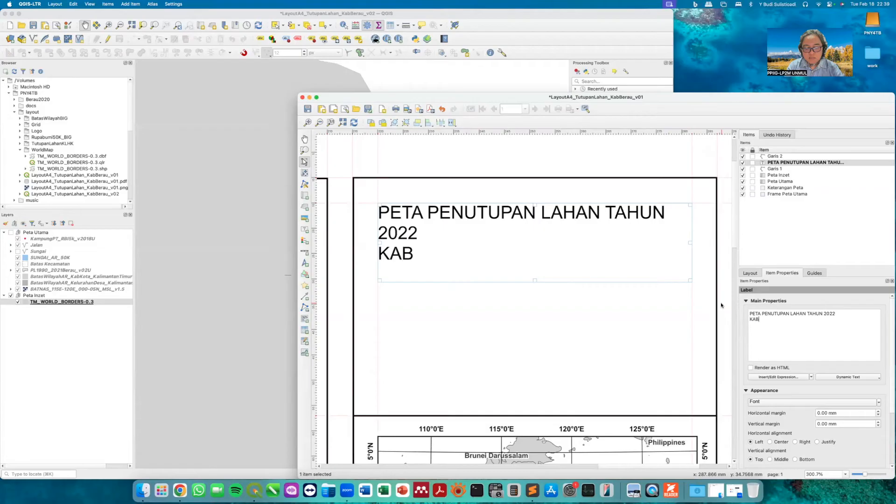
{"action": "type", "text": "UPATEN BERAU"}
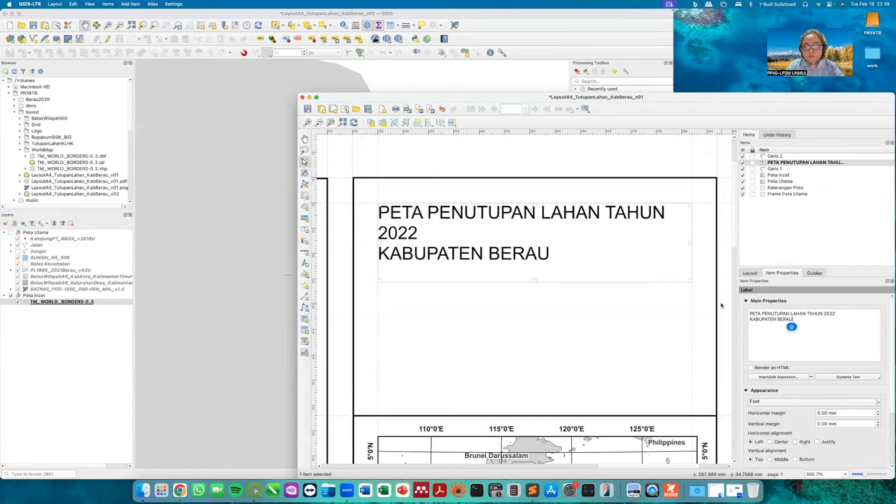
{"action": "type", "text": " PROVINSI KA"}
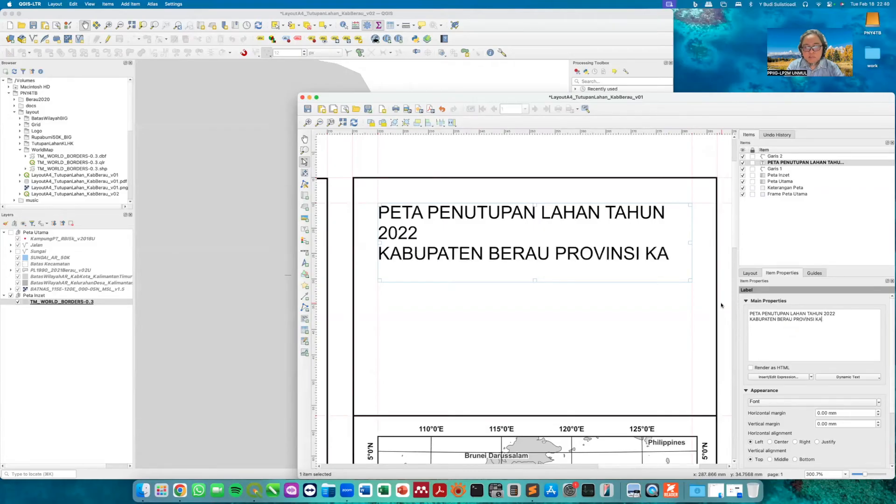
{"action": "type", "text": "LIMANTAN TIMUR"}
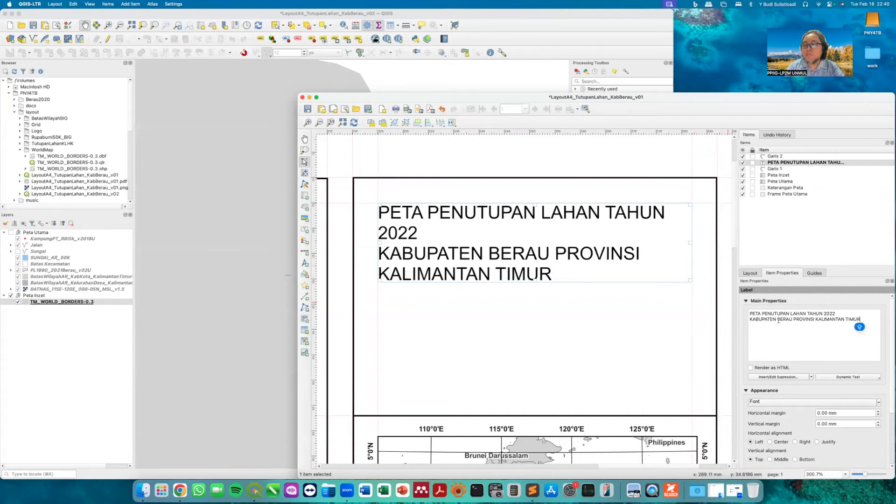
{"action": "left_click", "coordinate": [795, 319]}
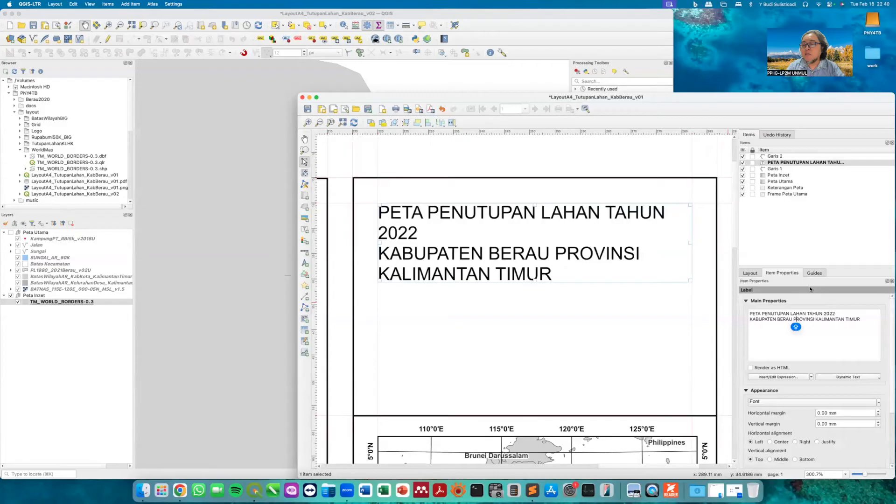
{"action": "key", "text": "BackSpace"}
{"action": "key", "text": "Return"}
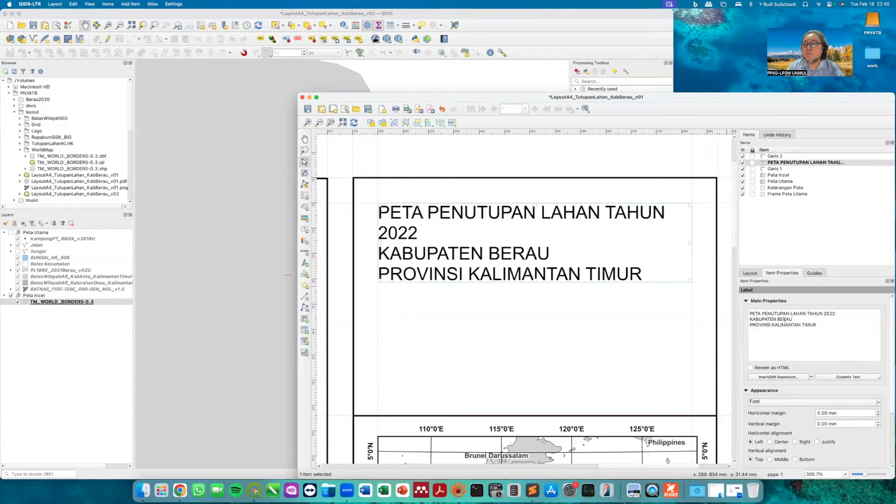
- Format the title label's font as Arial Bold at 9 points
{"action": "key", "text": "super+a"}
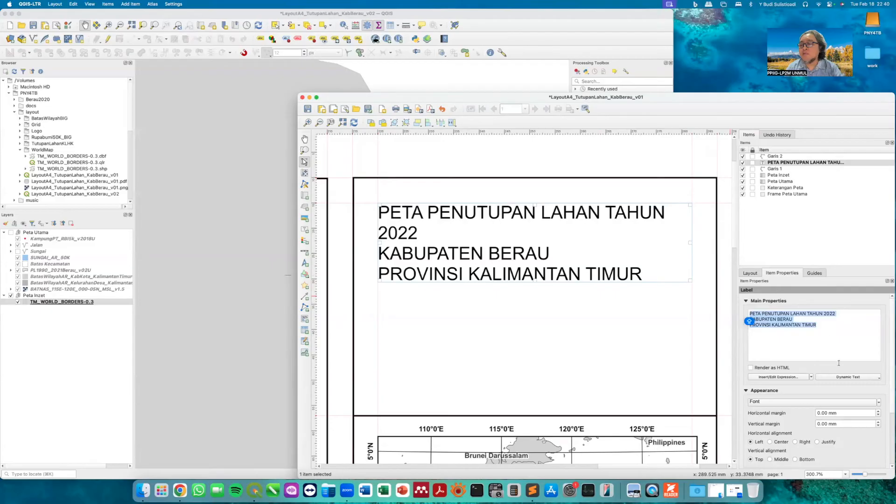
{"action": "left_click", "coordinate": [814, 402]}
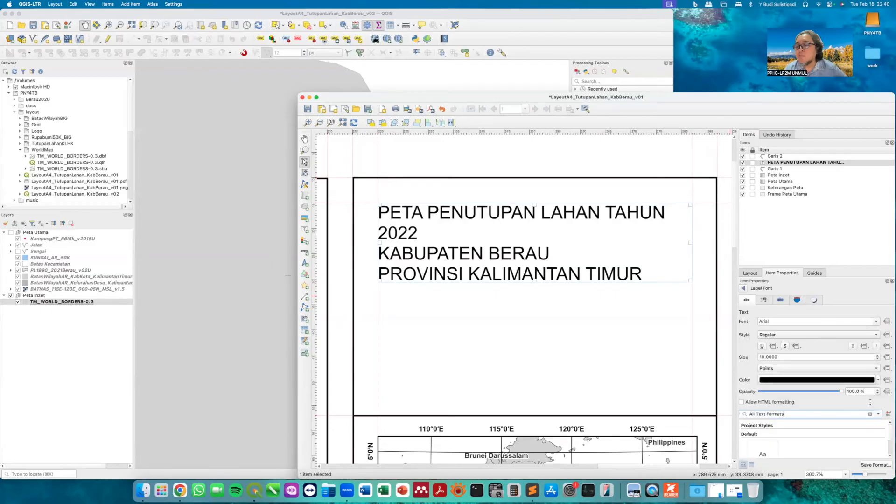
{"action": "left_click", "coordinate": [877, 359]}
{"action": "left_click", "coordinate": [811, 336]}
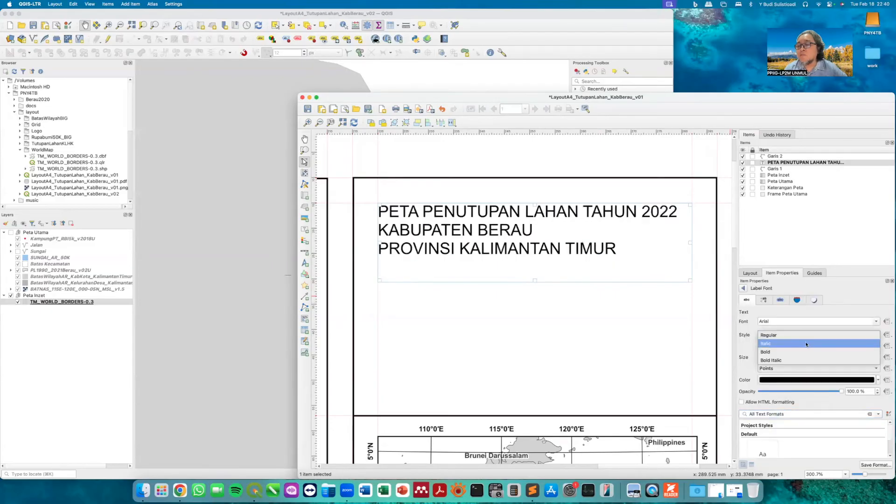
{"action": "left_click", "coordinate": [802, 351]}
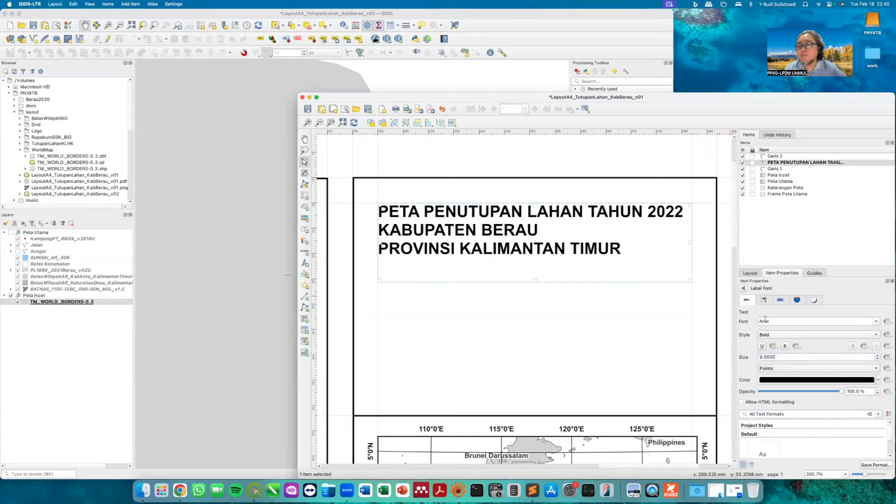
{"action": "left_click", "coordinate": [744, 289]}
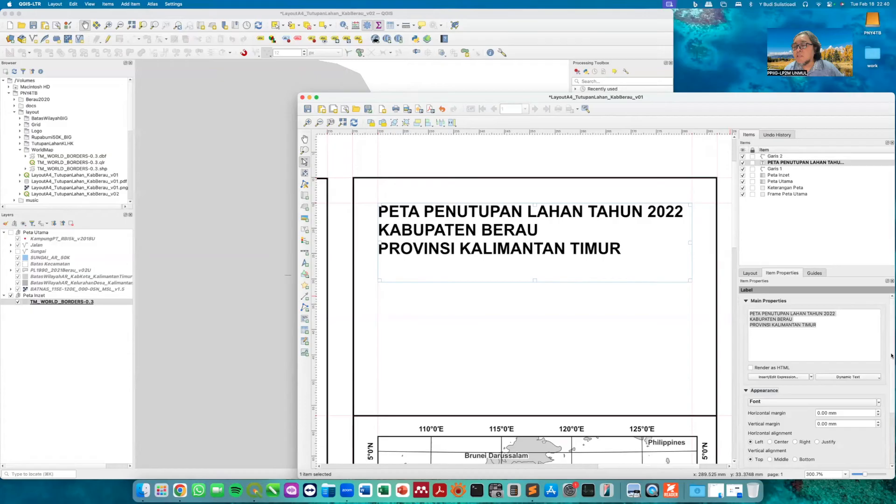
- Center the title text horizontally and shorten the label box to fit its three lines
{"action": "scroll", "coordinate": [841, 365], "scroll_direction": "down", "scroll_amount": 3}
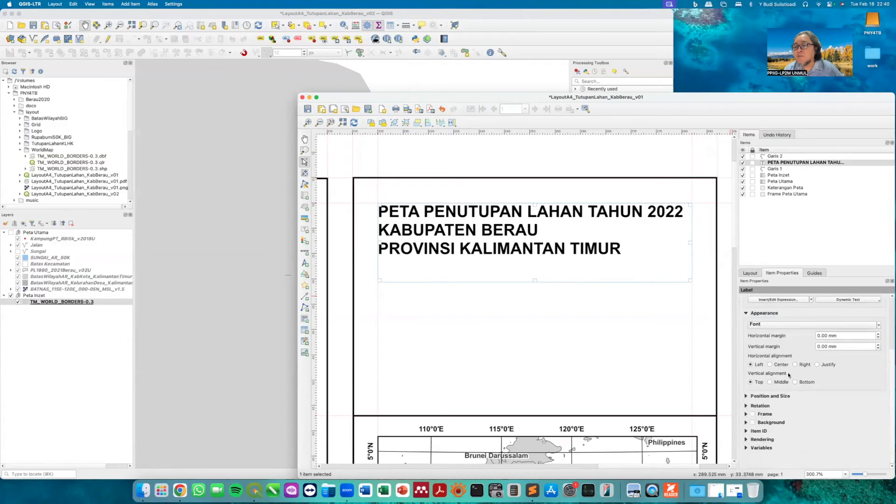
{"action": "left_click", "coordinate": [780, 366]}
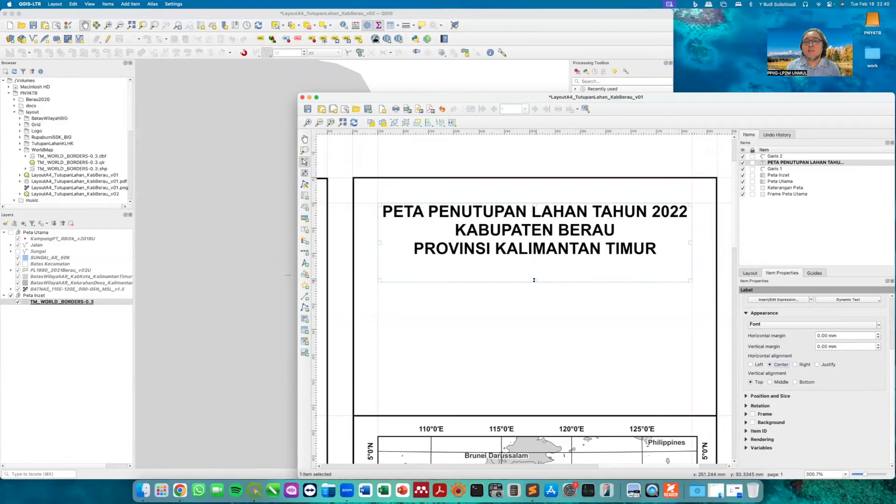
{"action": "left_click_drag", "start_coordinate": [533, 280], "coordinate": [530, 257]}
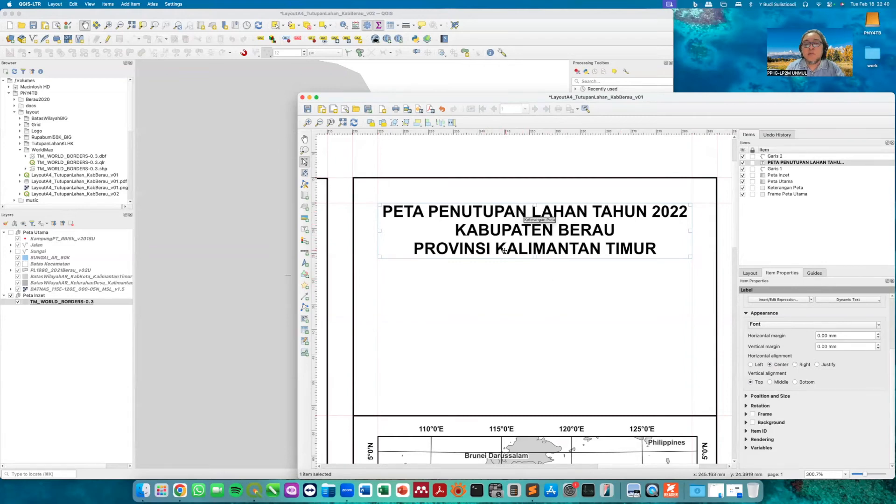
- Add a north arrow centered just below the title label
{"action": "left_click", "coordinate": [126, 5]}
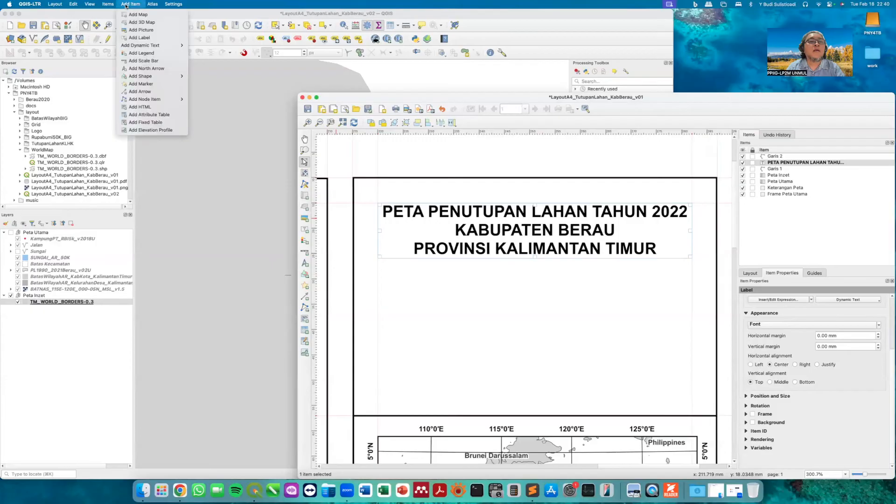
{"action": "left_click", "coordinate": [131, 70]}
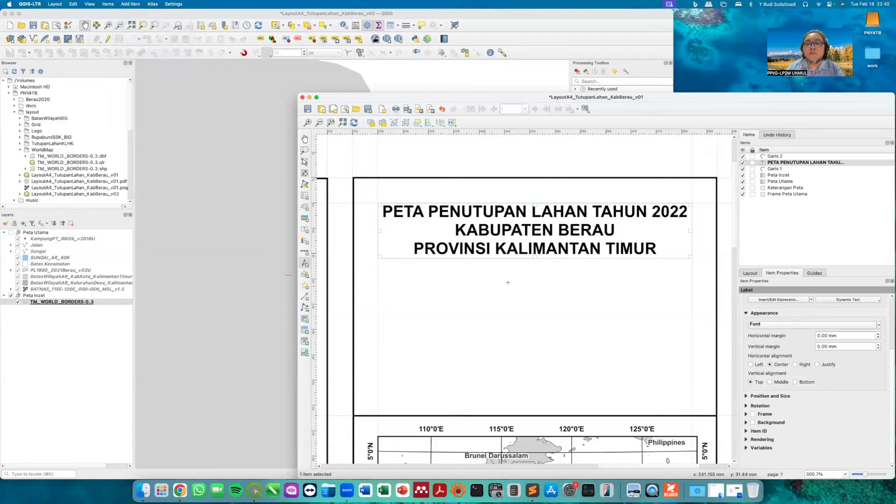
{"action": "left_click_drag", "start_coordinate": [507, 258], "coordinate": [547, 306]}
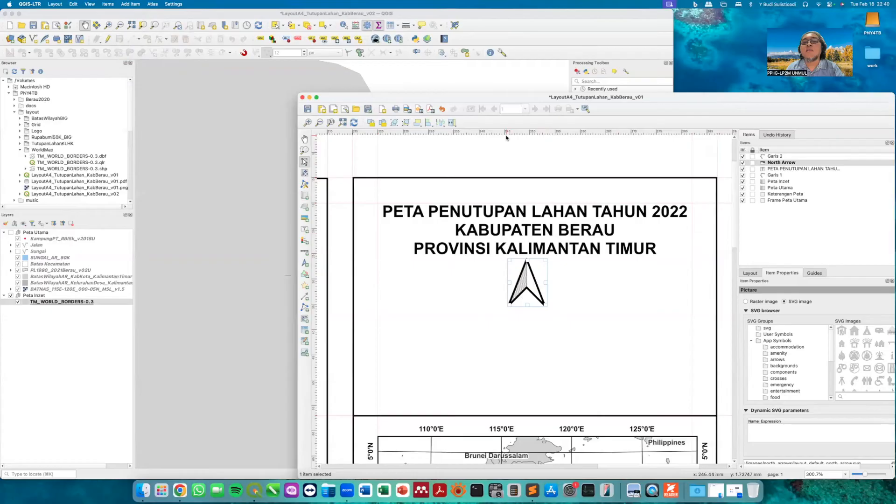
- Add a vertical guide at 245 mm on the page
{"action": "left_click", "coordinate": [814, 273]}
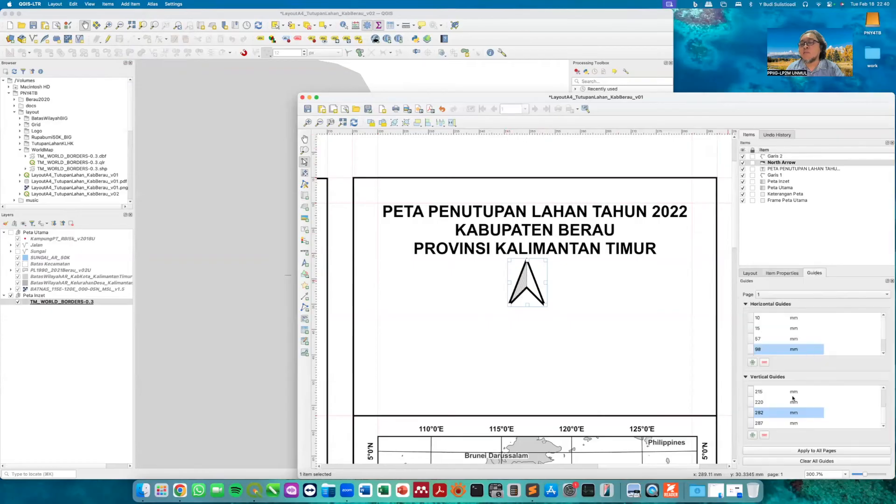
{"action": "left_click", "coordinate": [757, 437]}
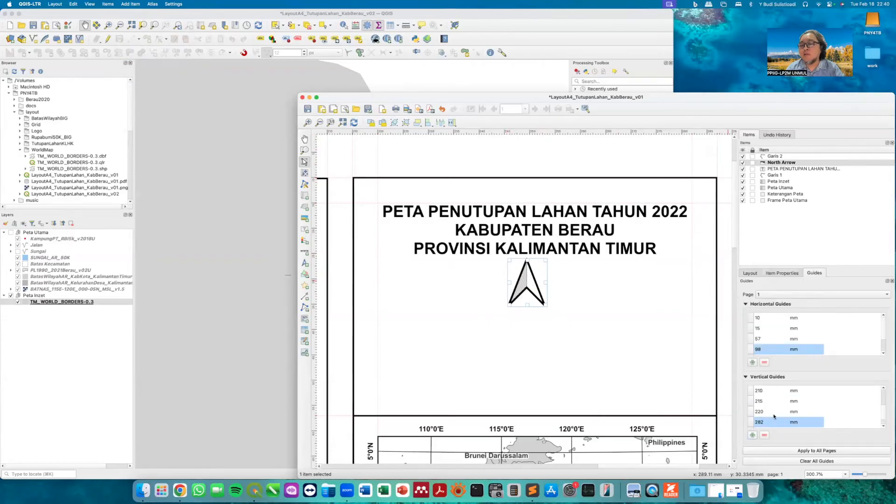
{"action": "scroll", "coordinate": [769, 393], "scroll_direction": "up", "scroll_amount": 4}
{"action": "double_click", "coordinate": [769, 391]}
{"action": "type", "text": "24"}
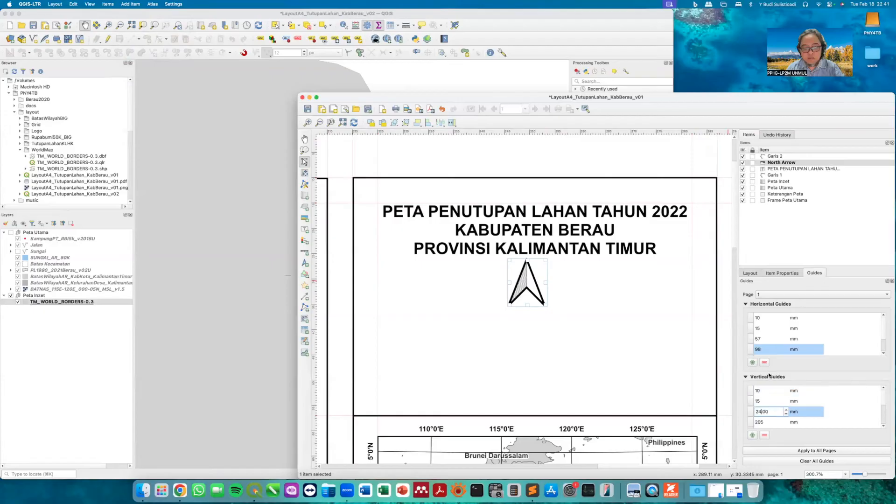
{"action": "type", "text": "5"}
{"action": "key", "text": "Return"}
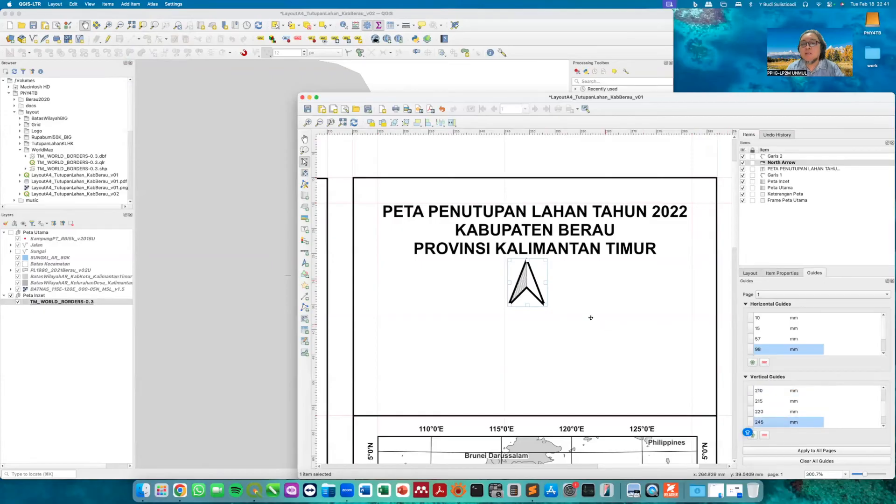
- Move the 245 mm vertical guide to 247 mm and shift the north arrow to align its left edge with it
{"action": "double_click", "coordinate": [773, 422]}
{"action": "left_click", "coordinate": [787, 420]}
{"action": "left_click", "coordinate": [786, 420]}
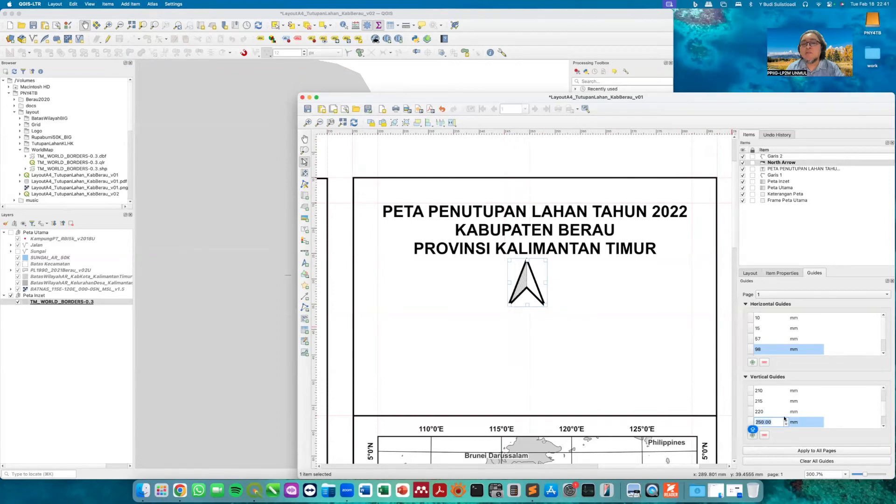
{"action": "left_click", "coordinate": [786, 424]}
{"action": "left_click", "coordinate": [786, 424]}
{"action": "left_click_drag", "start_coordinate": [540, 271], "coordinate": [546, 271]}
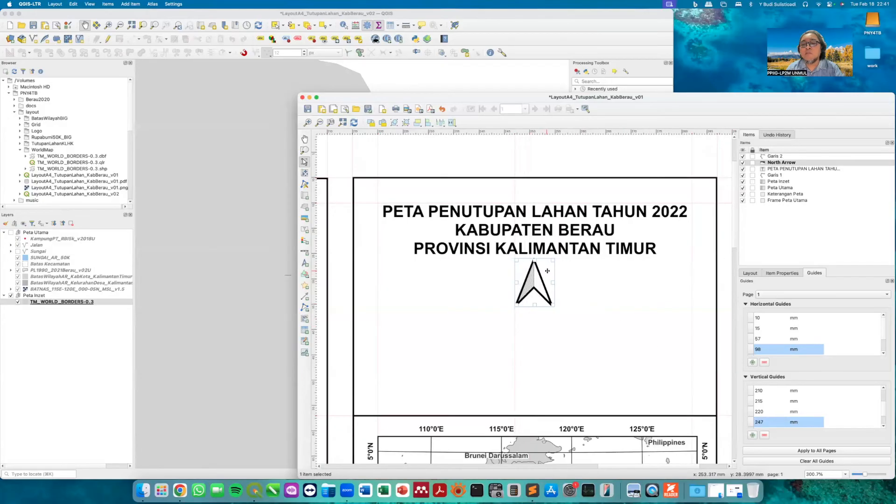
{"action": "left_click", "coordinate": [700, 154]}
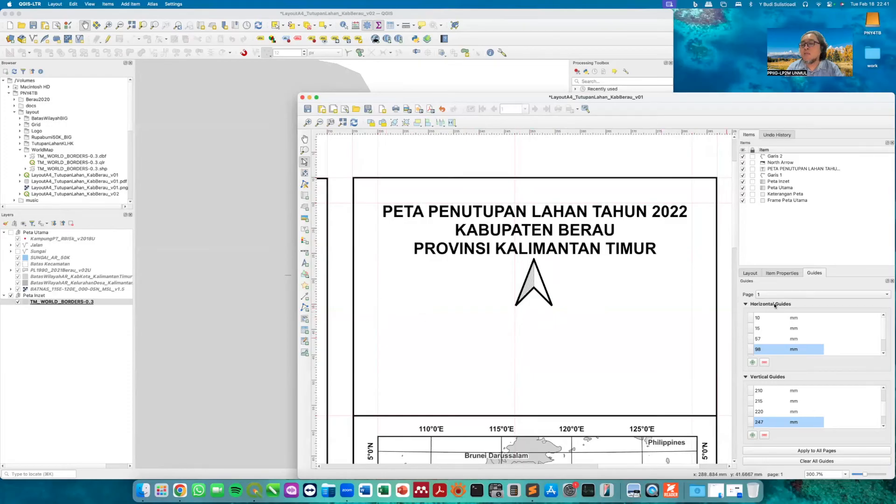
- Add a horizontal guide at 36 mm, just below the north arrow
{"action": "left_click", "coordinate": [753, 362]}
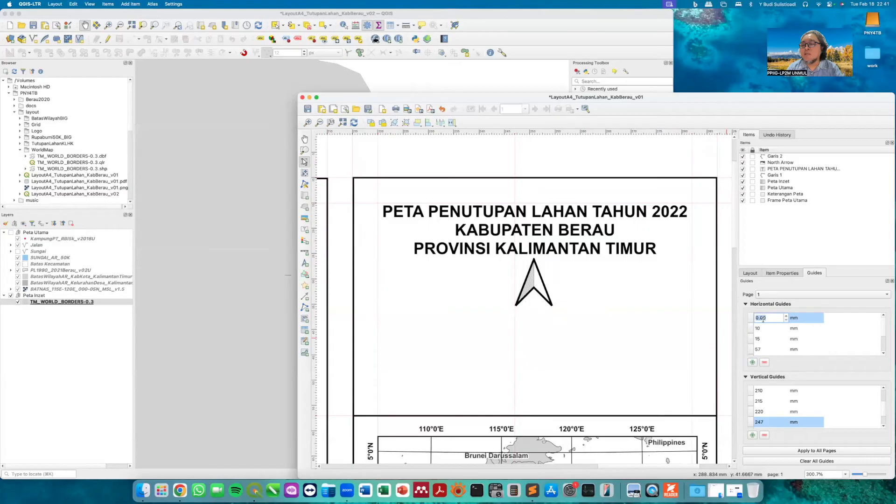
{"action": "type", "text": "35"}
{"action": "key", "text": "Return"}
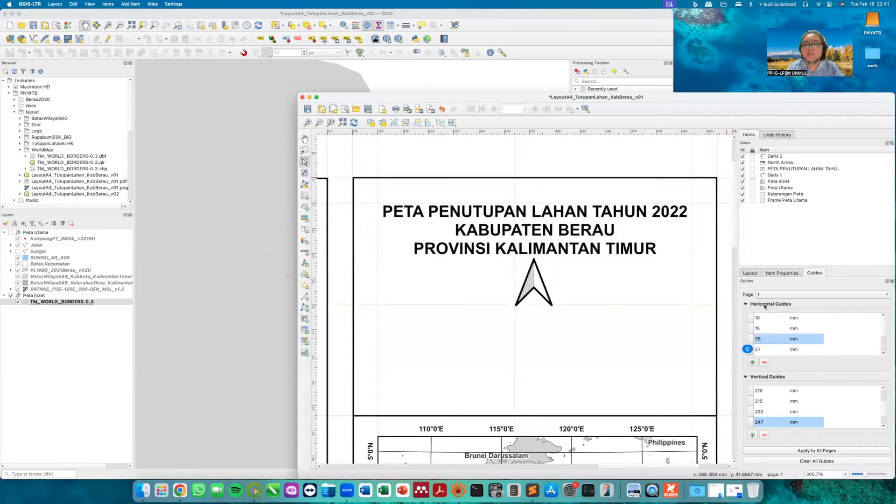
{"action": "double_click", "coordinate": [766, 340]}
{"action": "left_click", "coordinate": [786, 337]}
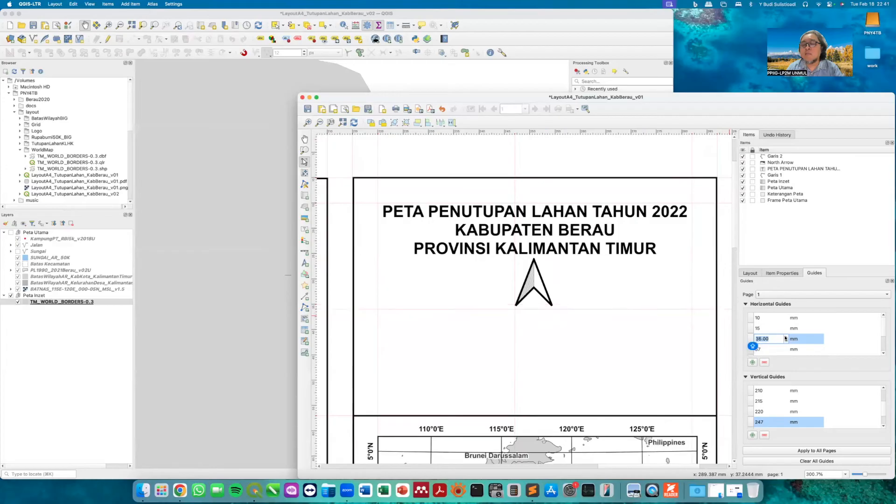
{"action": "left_click", "coordinate": [721, 168]}
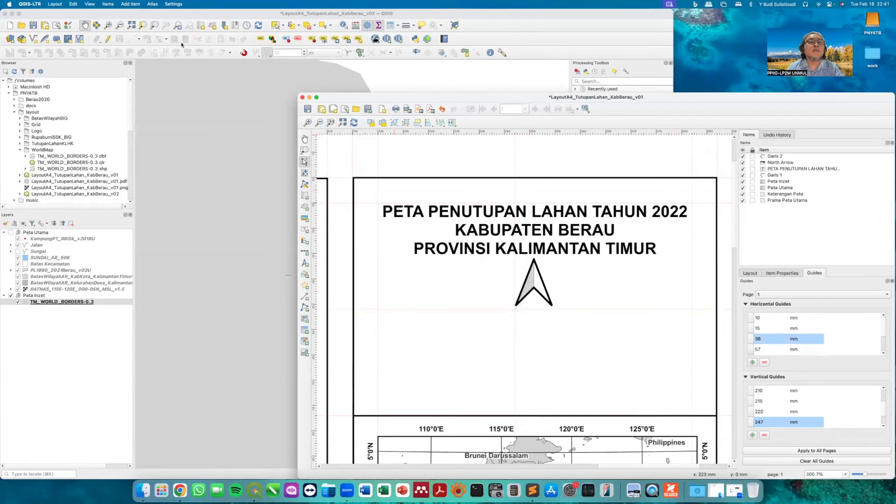
- Add a scale bar below the north arrow, starting at the 36 mm horizontal guide and the inner left margin guide
{"action": "left_click", "coordinate": [131, 5]}
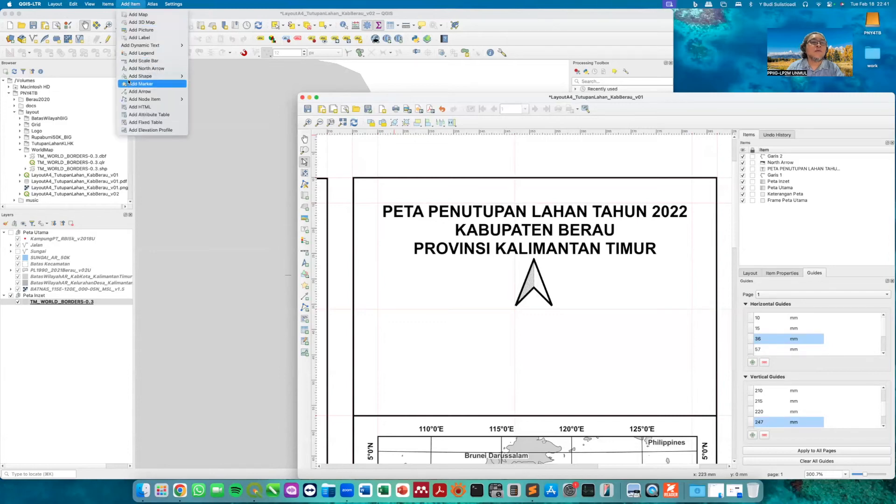
{"action": "left_click", "coordinate": [131, 61]}
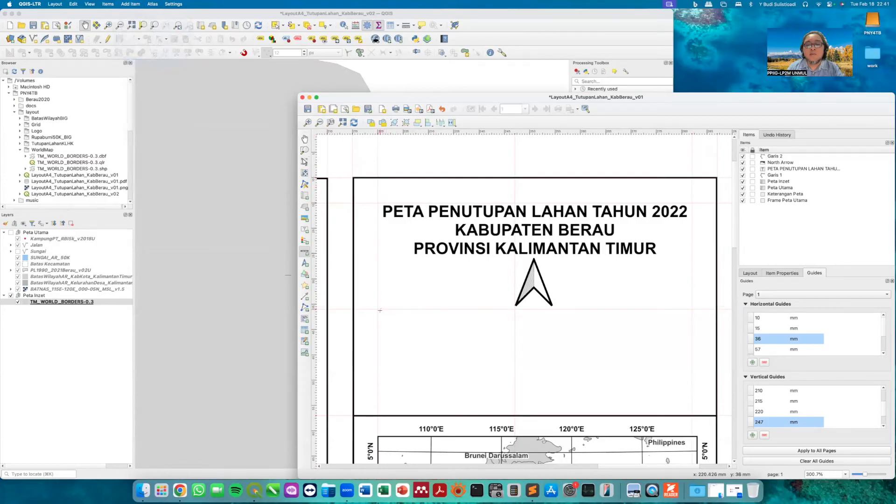
{"action": "left_click_drag", "start_coordinate": [377, 309], "coordinate": [695, 338]}
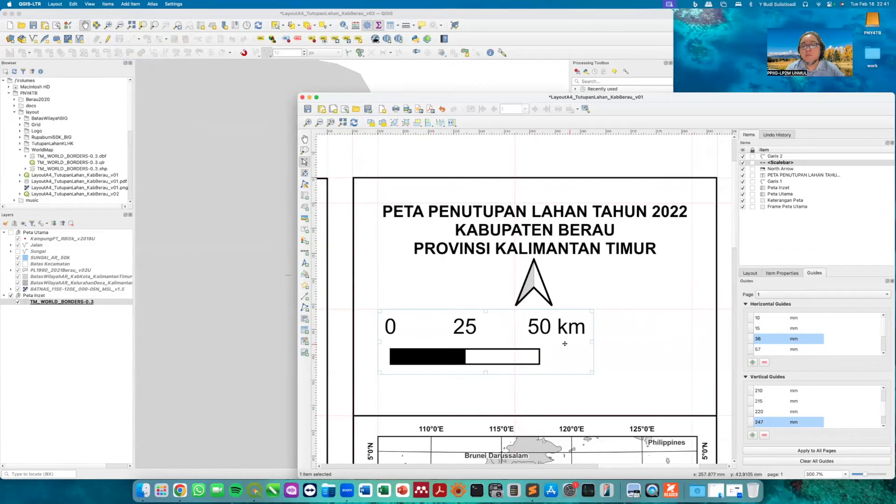
- Set the scale bar's segment height to 2 mm
{"action": "left_click", "coordinate": [786, 275]}
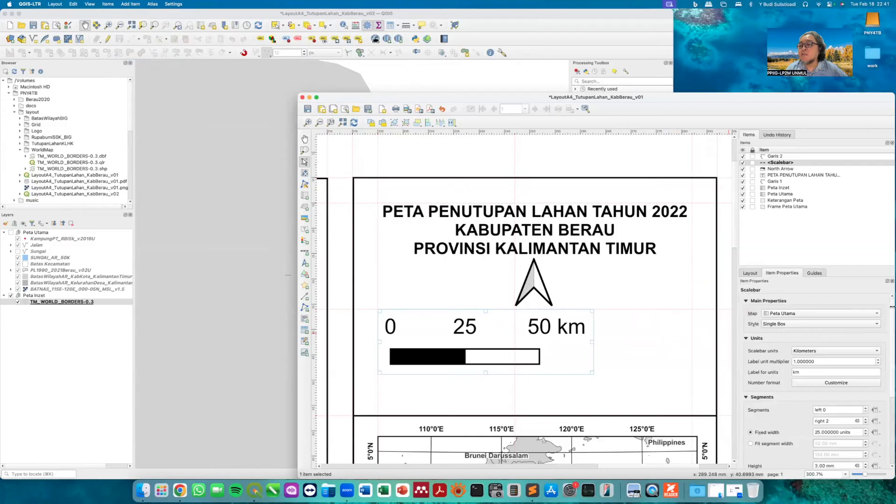
{"action": "scroll", "coordinate": [892, 320], "scroll_direction": "down", "scroll_amount": 2}
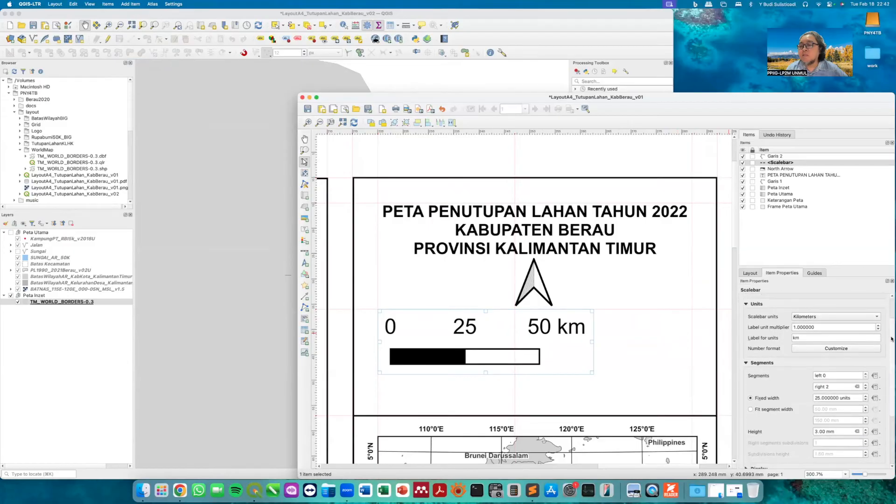
{"action": "left_click_drag", "start_coordinate": [891, 339], "coordinate": [892, 341]}
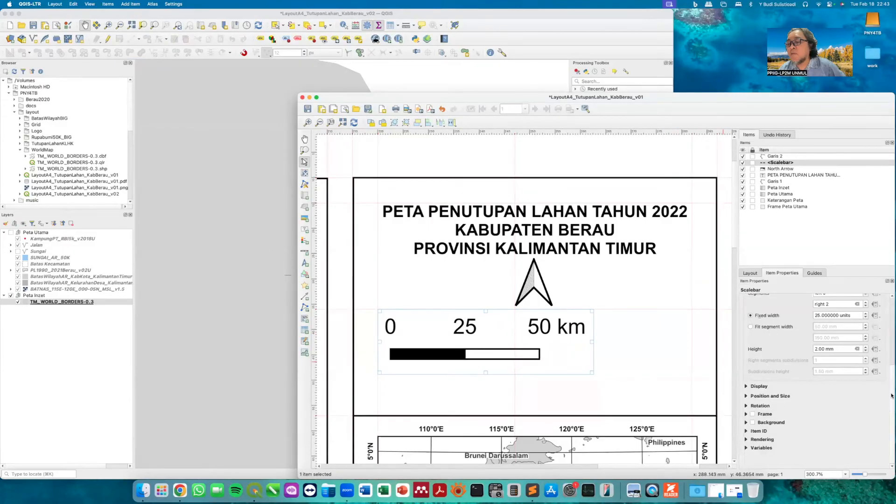
{"action": "scroll", "coordinate": [893, 369], "scroll_direction": "up", "scroll_amount": 3}
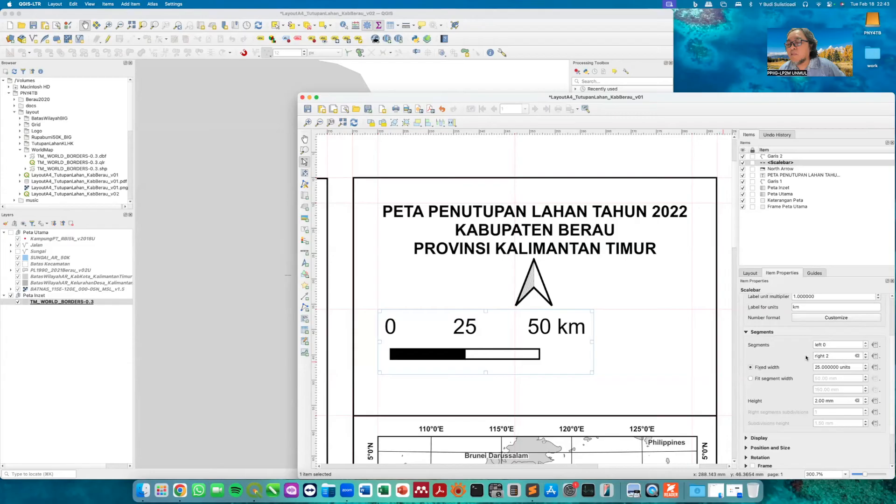
{"action": "scroll", "coordinate": [891, 373], "scroll_direction": "down", "scroll_amount": 3}
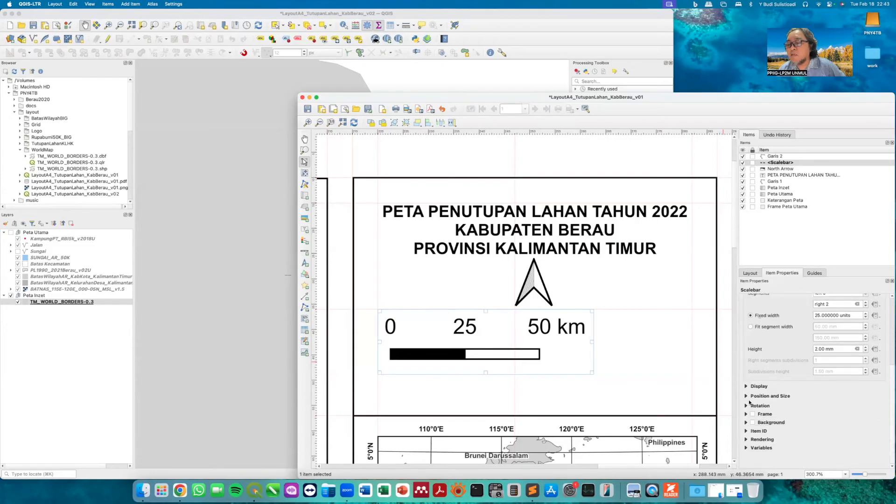
- Set the scale bar's label font size to 5 points
{"action": "left_click", "coordinate": [745, 387]}
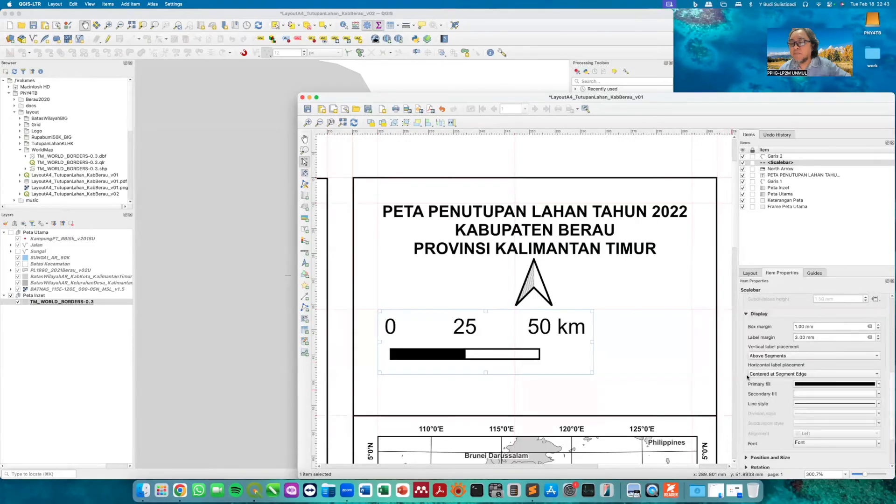
{"action": "left_click", "coordinate": [821, 443]}
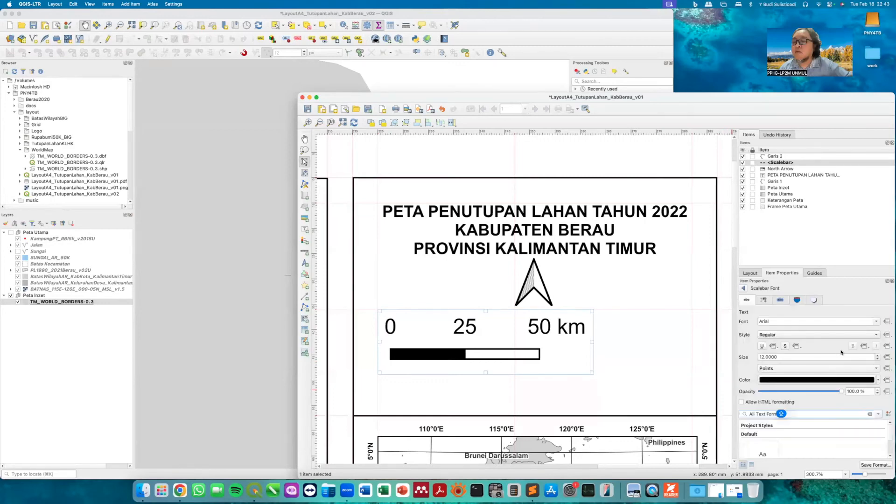
{"action": "left_click", "coordinate": [878, 359]}
{"action": "left_click", "coordinate": [878, 360]}
{"action": "left_click", "coordinate": [878, 359]}
{"action": "left_click", "coordinate": [878, 360]}
{"action": "left_click", "coordinate": [878, 359]}
{"action": "left_click", "coordinate": [878, 360]}
{"action": "left_click", "coordinate": [879, 360]}
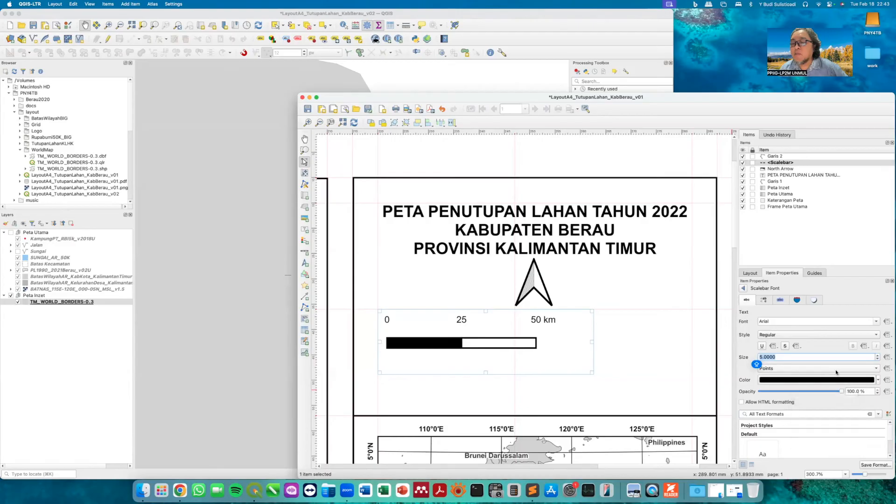
{"action": "left_click", "coordinate": [742, 289]}
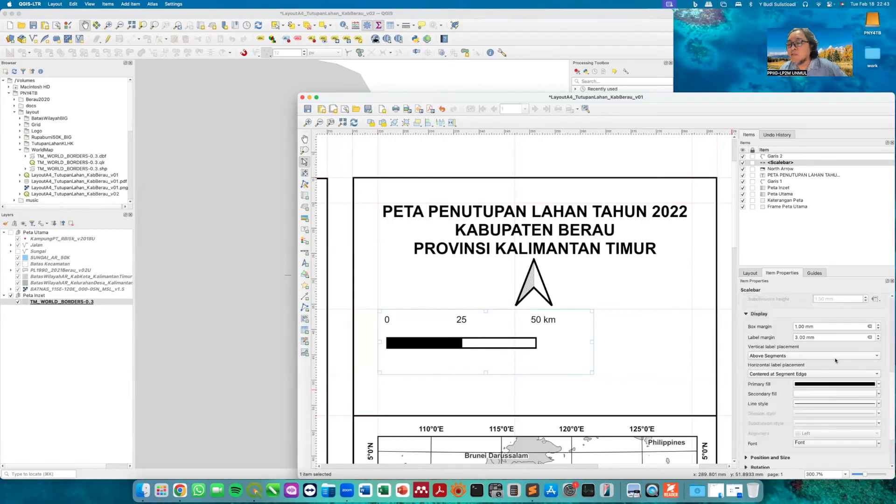
- Set the scale bar's label margin to 1 mm
{"action": "left_click", "coordinate": [817, 337]}
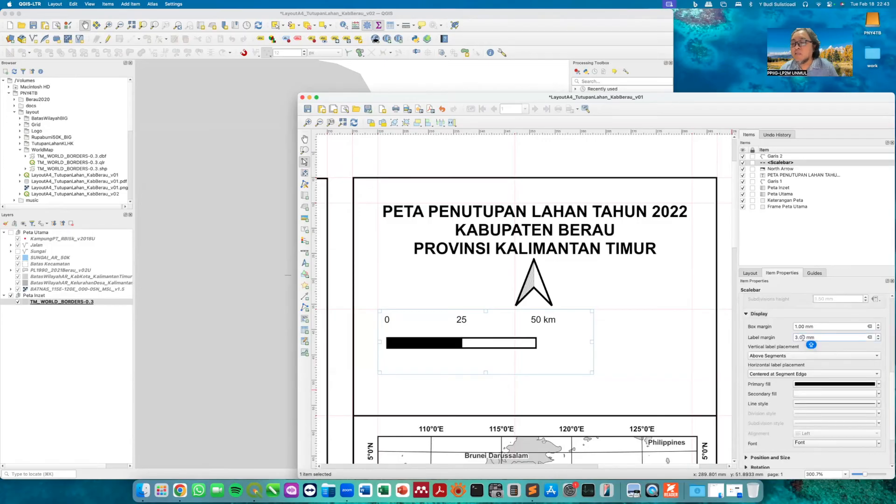
{"action": "left_click_drag", "start_coordinate": [798, 337], "coordinate": [782, 334]}
{"action": "type", "text": "1"}
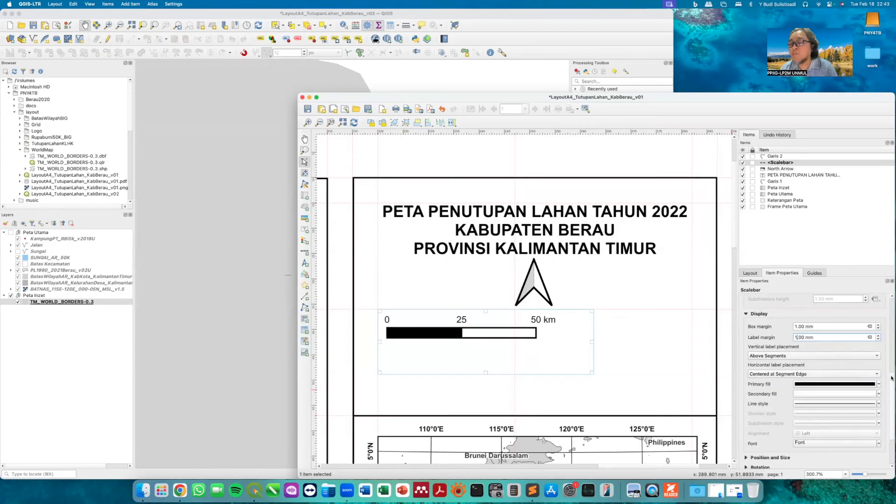
- Set the scale bar to four right segments and reduce its box height to fit the bar
{"action": "scroll", "coordinate": [892, 378], "scroll_direction": "down", "scroll_amount": 5}
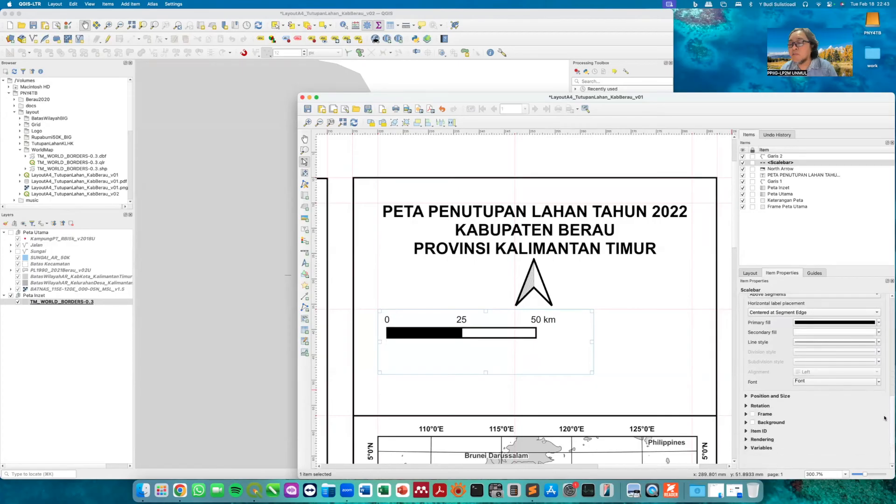
{"action": "scroll", "coordinate": [887, 402], "scroll_direction": "up", "scroll_amount": 5}
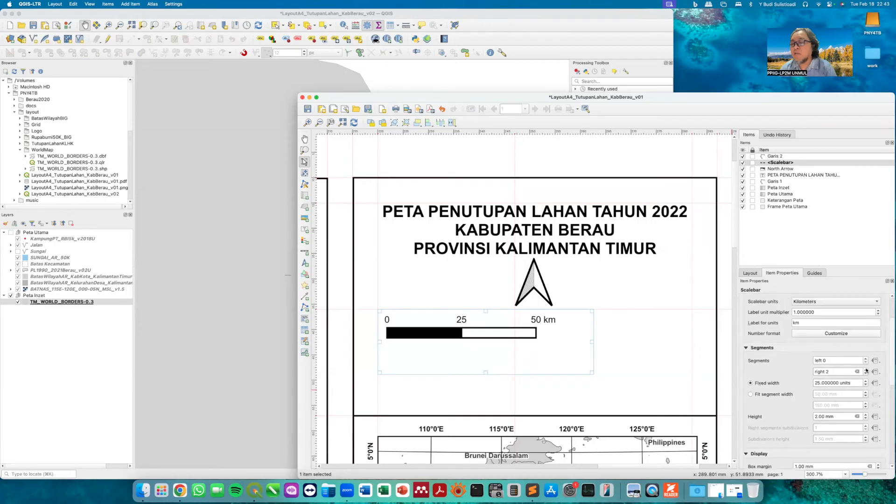
{"action": "left_click", "coordinate": [865, 370]}
{"action": "left_click", "coordinate": [865, 370]}
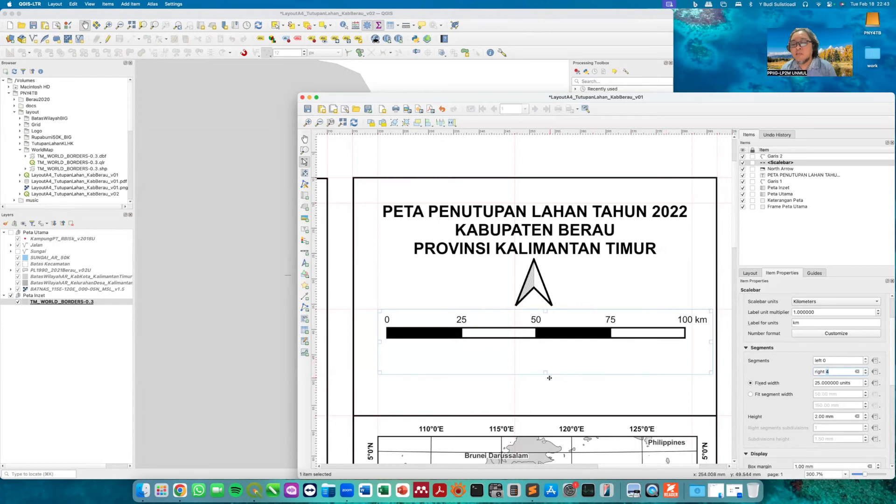
{"action": "left_click_drag", "start_coordinate": [546, 373], "coordinate": [547, 344]}
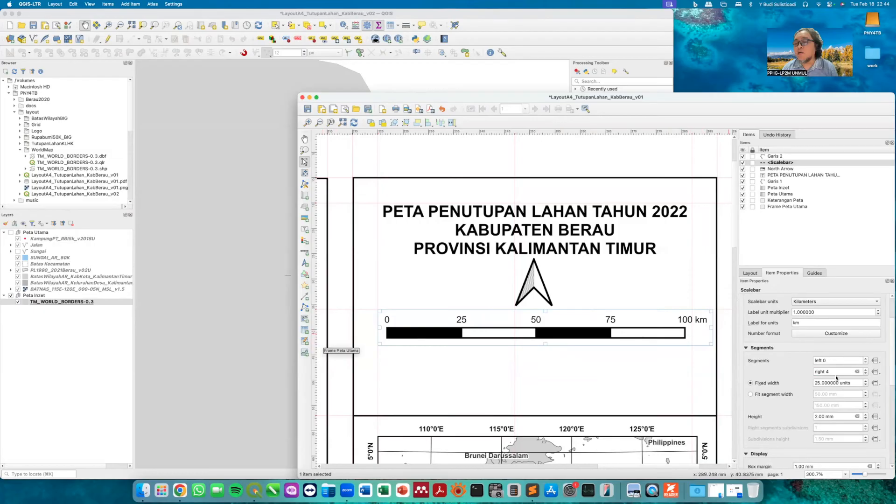
- Add a horizontal guide at 43 mm along the lower edge of the scale bar box
{"action": "left_click", "coordinate": [814, 274]}
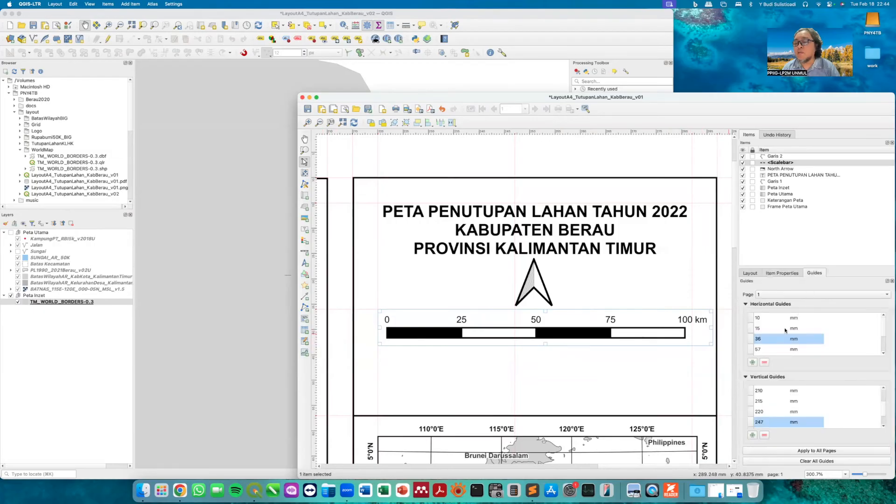
{"action": "left_click", "coordinate": [752, 363]}
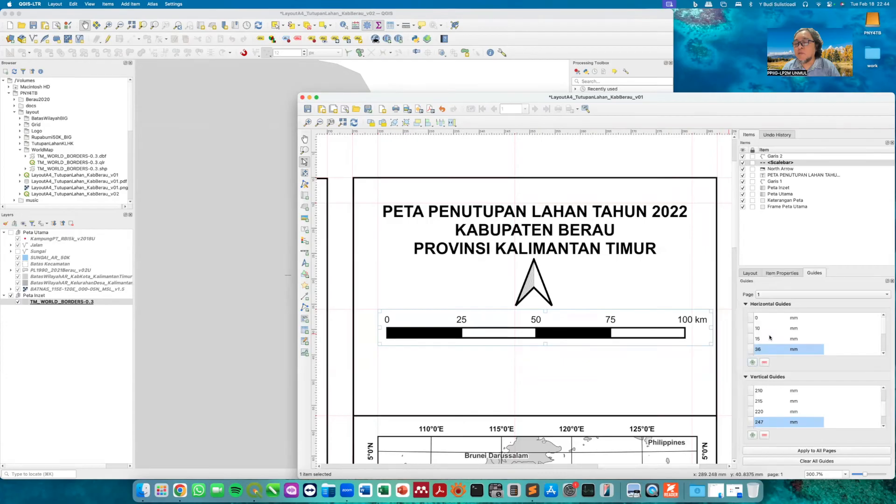
{"action": "double_click", "coordinate": [764, 318]}
{"action": "type", "text": "42"}
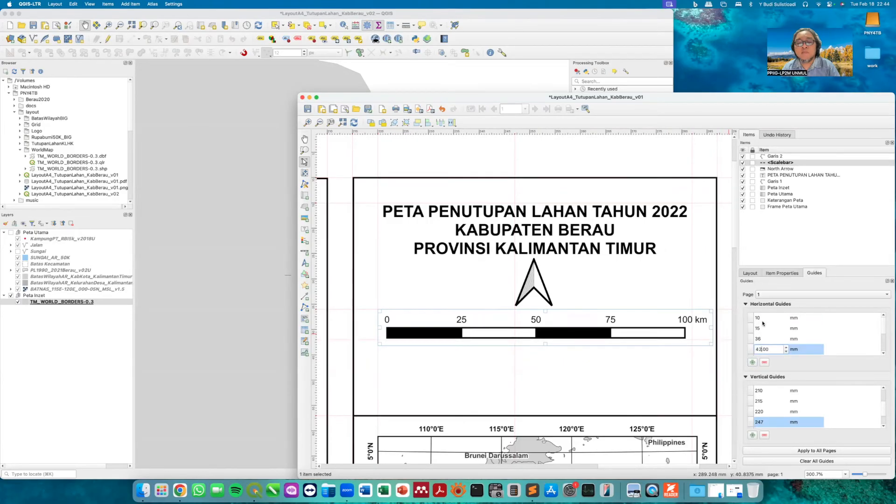
{"action": "key", "text": "Up"}
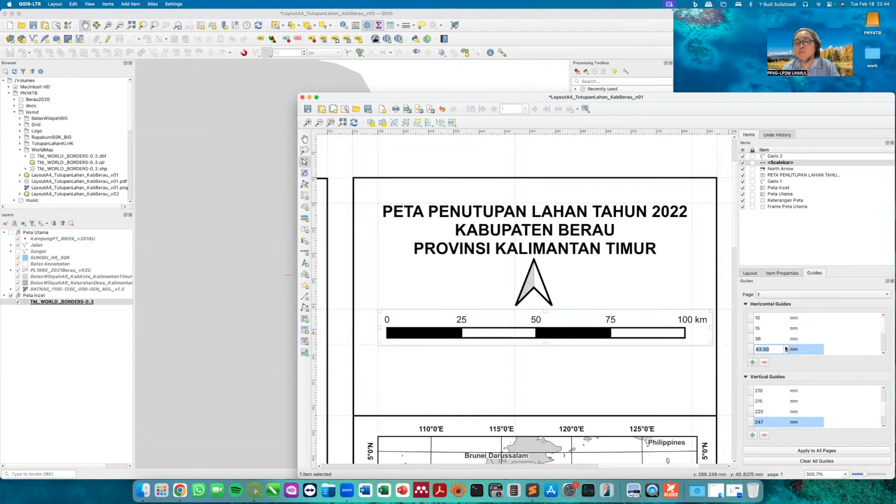
{"action": "left_click", "coordinate": [547, 345]}
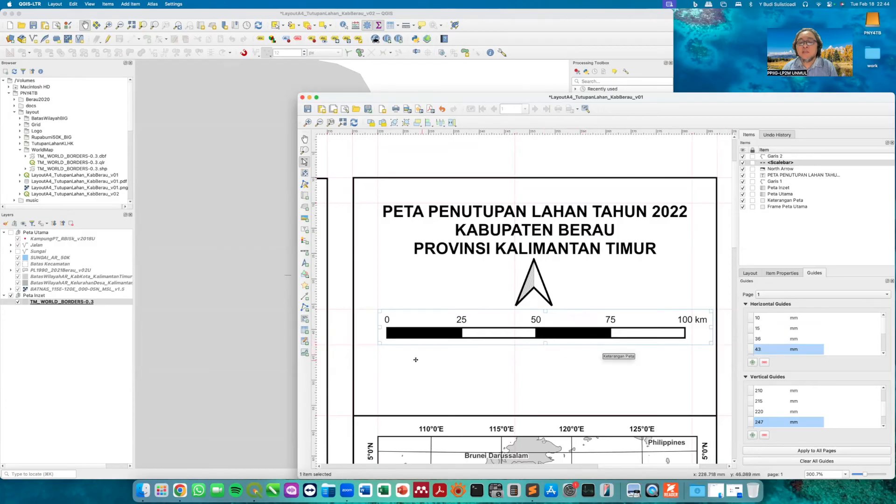
- Duplicate the three-line title label and place the copy directly below the scale bar, aligned to the 43 mm guide
{"action": "left_click", "coordinate": [524, 220]}
{"action": "right_click", "coordinate": [525, 221]}
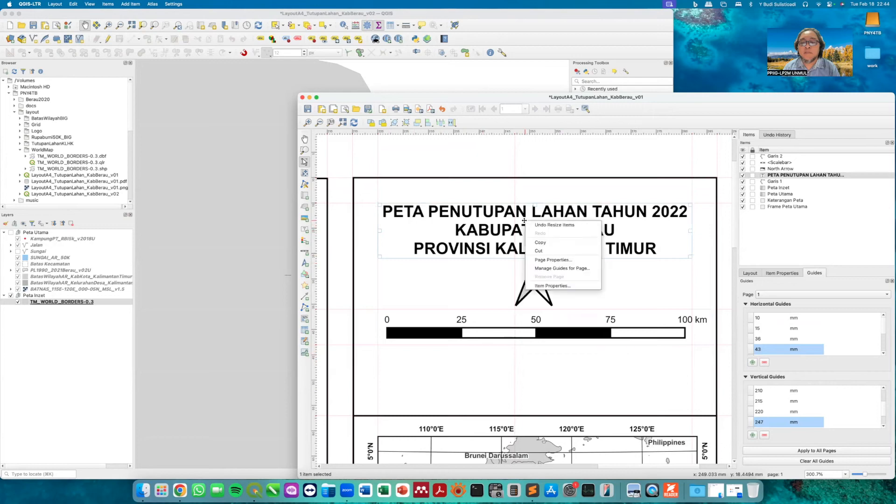
{"action": "left_click", "coordinate": [547, 242]}
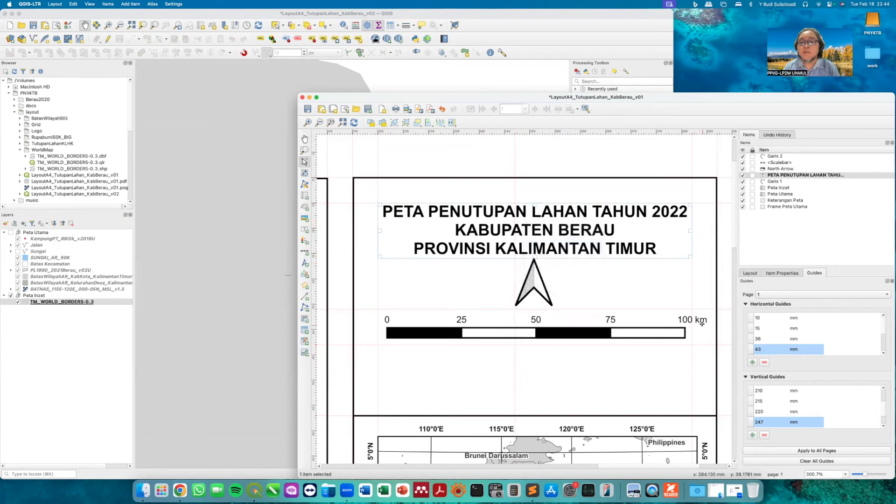
{"action": "left_click", "coordinate": [725, 337]}
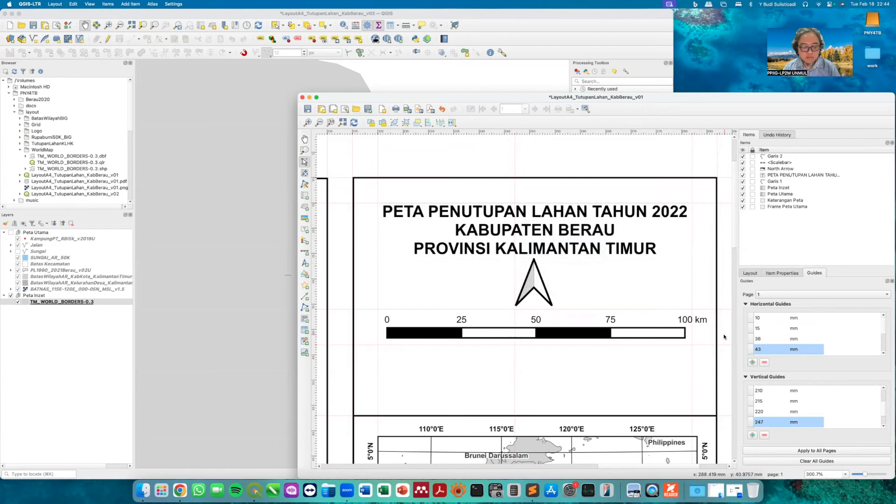
{"action": "key", "text": "super+v"}
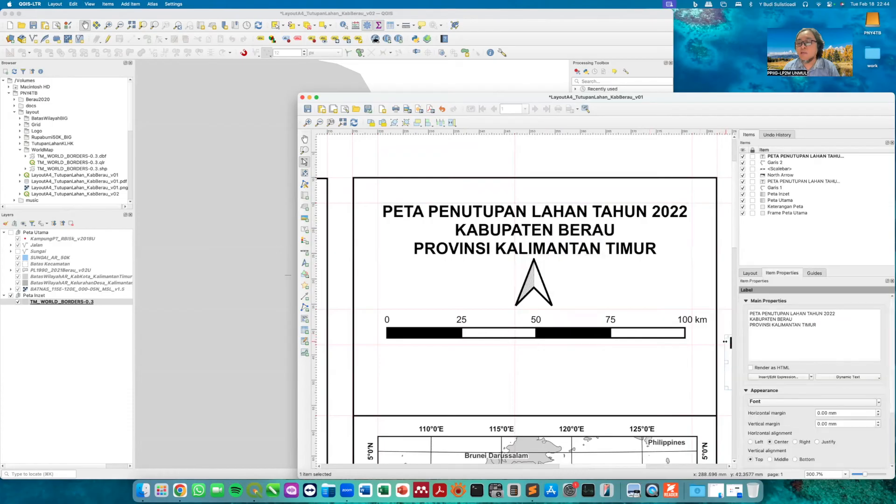
{"action": "left_click_drag", "start_coordinate": [727, 356], "coordinate": [383, 368]}
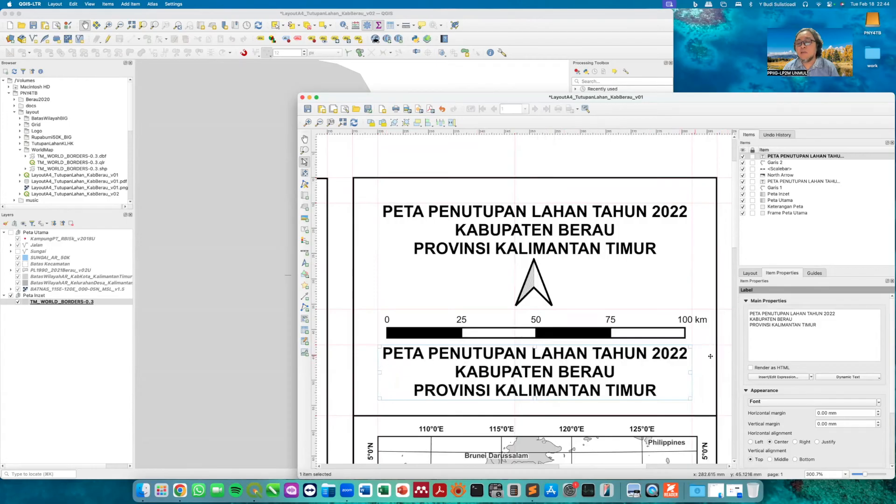
- Replace the copied title label's text below the scale bar with "Sistem Koordinat: Geografis dan UTM Zone 50 N"
{"action": "left_click_drag", "start_coordinate": [817, 326], "coordinate": [706, 302]}
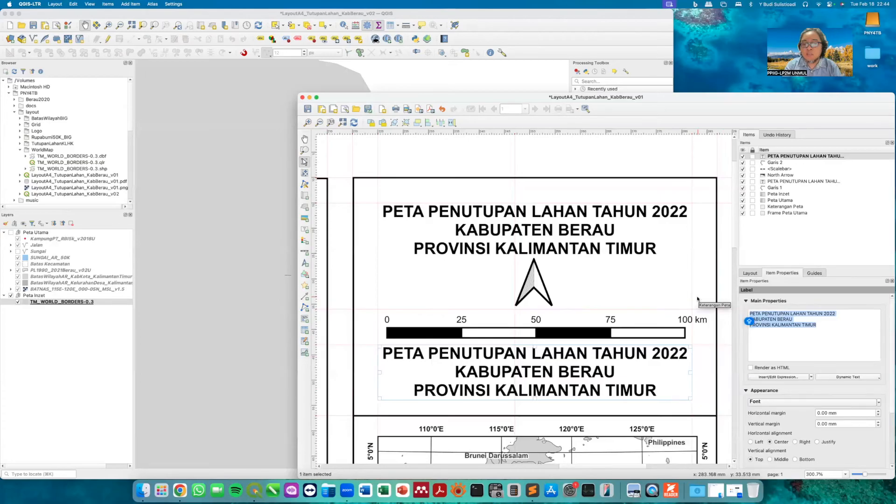
{"action": "type", "text": "SI"}
{"action": "key", "text": "BackSpace"}
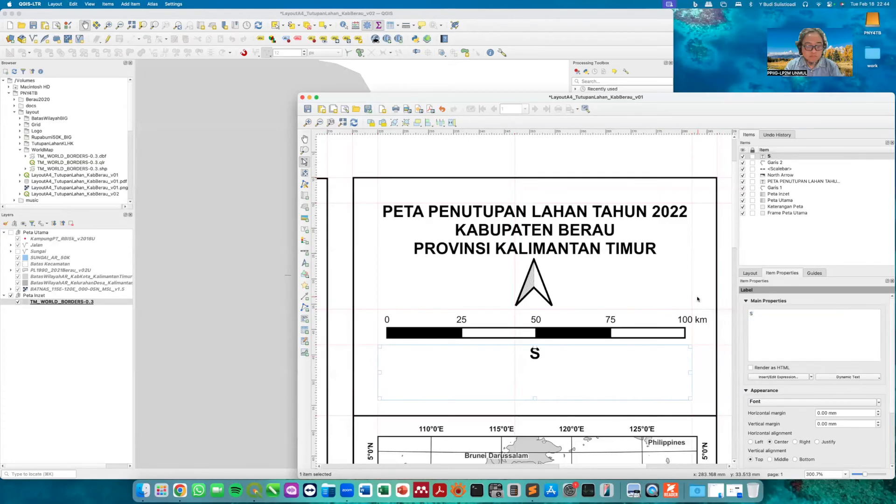
{"action": "type", "text": "istem"}
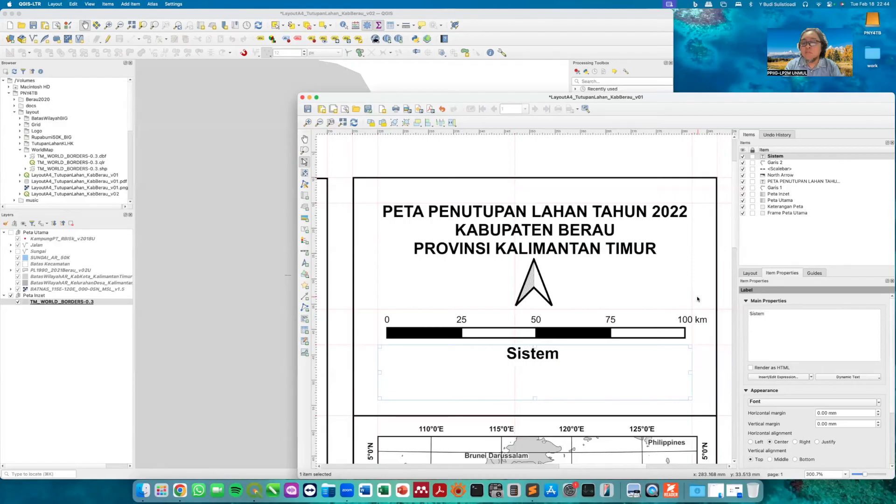
{"action": "type", "text": " Koordinat"}
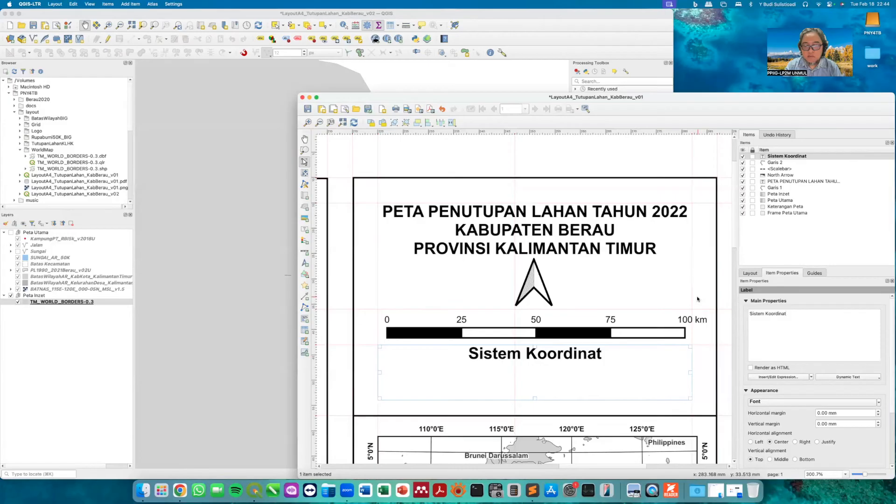
{"action": "type", "text": ": Geograf"}
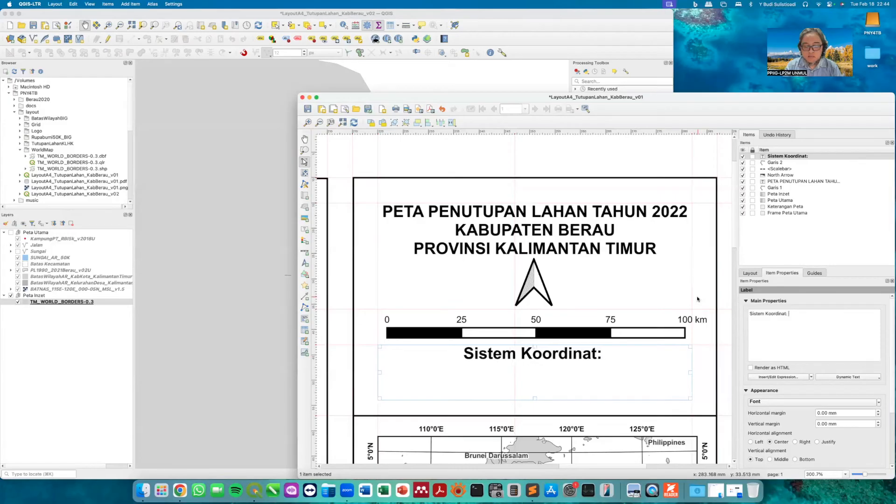
{"action": "type", "text": "is dan UTM"}
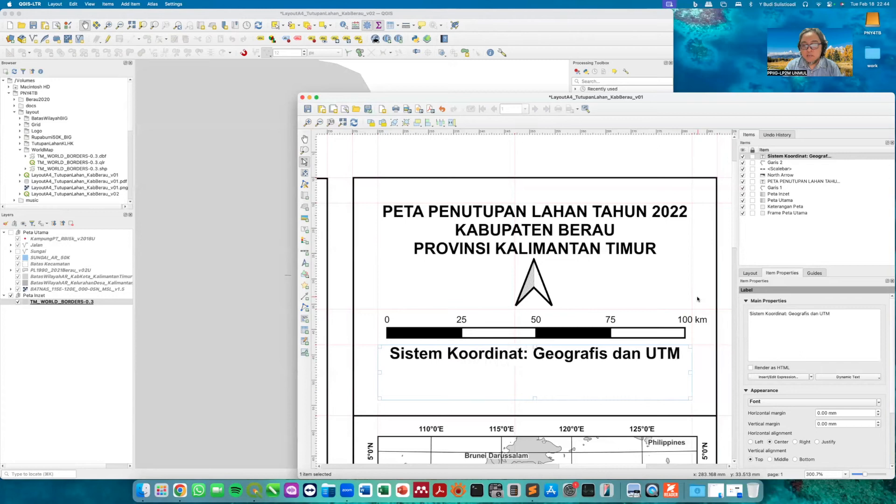
{"action": "type", "text": " ZOne"}
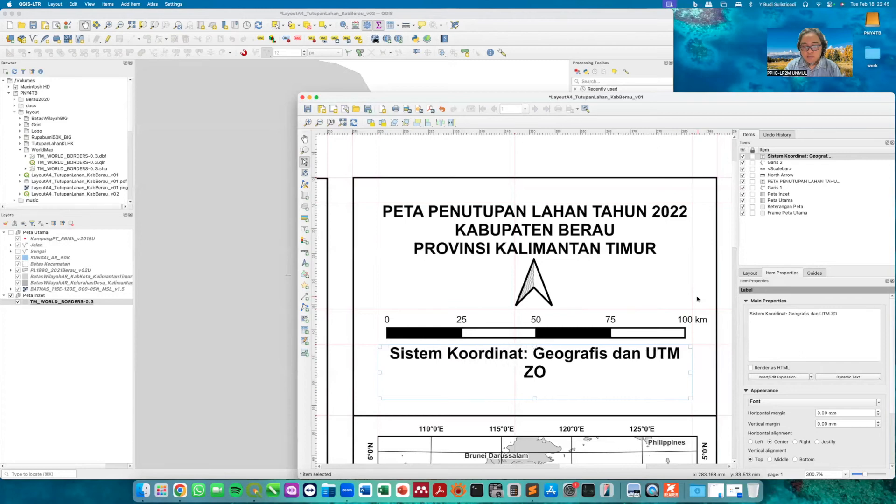
{"action": "key", "text": "BackSpace"}
{"action": "key", "text": "BackSpace"}
{"action": "key", "text": "BackSpace"}
{"action": "type", "text": "one 50"}
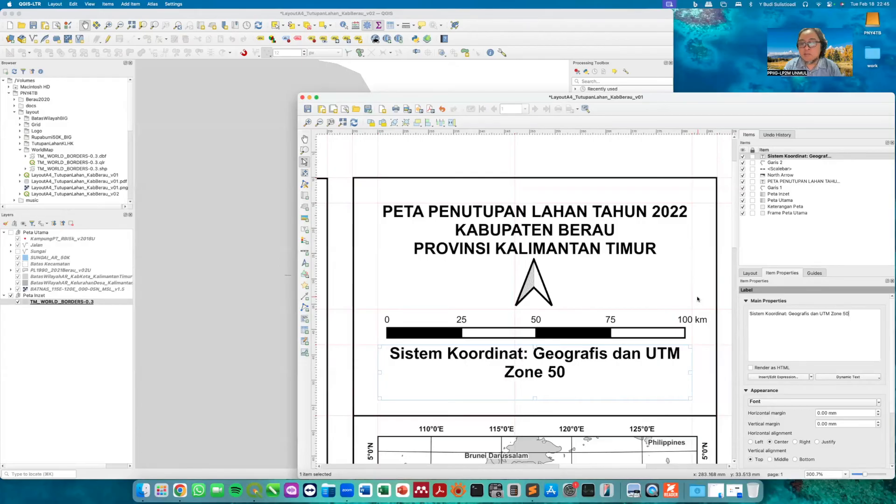
{"action": "type", "text": " N"}
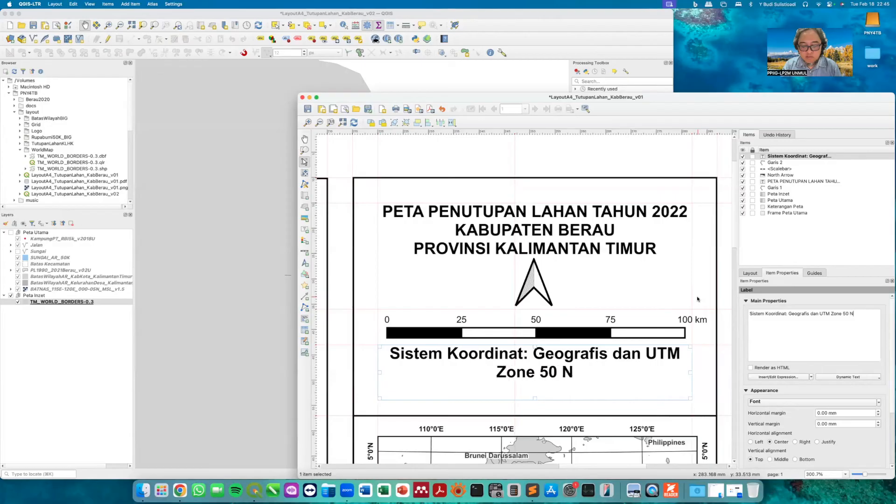
- Append "WGS84" to the coordinate system label and break the line after "Sistem Koordinat:"
{"action": "type", "text": " Datum"}
{"action": "key", "text": "BackSpace"}
{"action": "key", "text": "BackSpace"}
{"action": "key", "text": "BackSpace"}
{"action": "key", "text": "BackSpace"}
{"action": "key", "text": "BackSpace"}
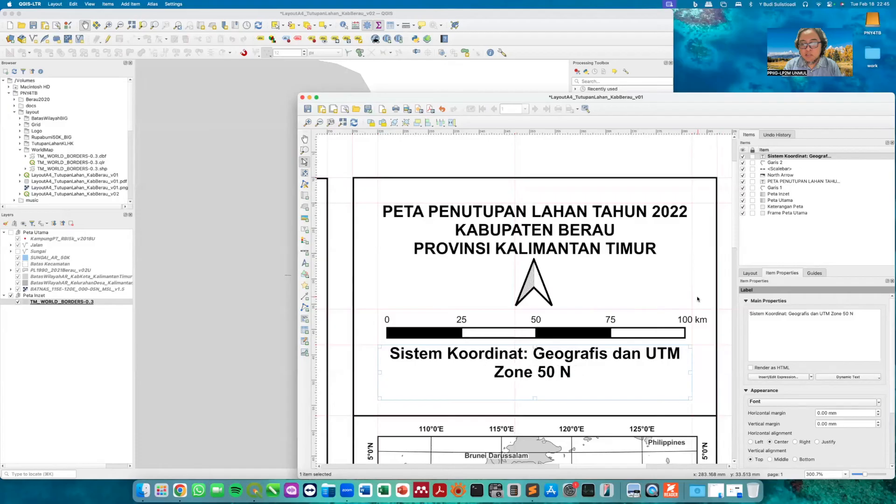
{"action": "type", "text": "WGS84"}
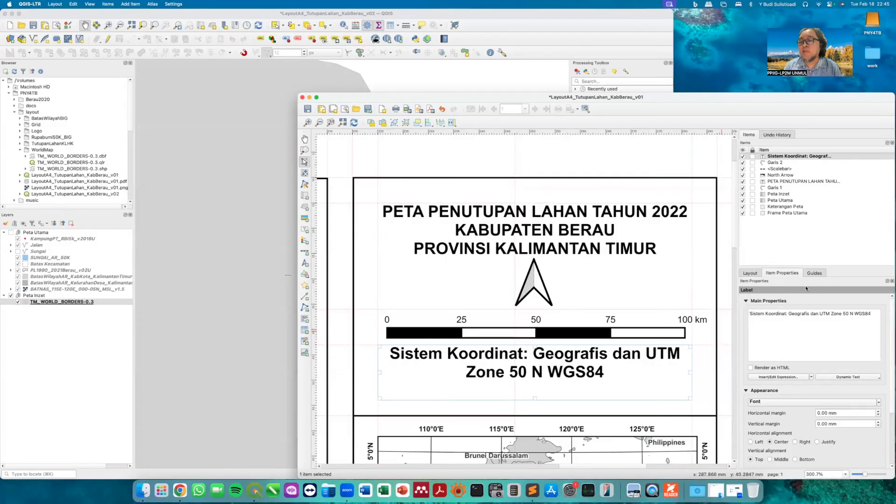
{"action": "key", "text": "BackSpace"}
{"action": "key", "text": "Return"}
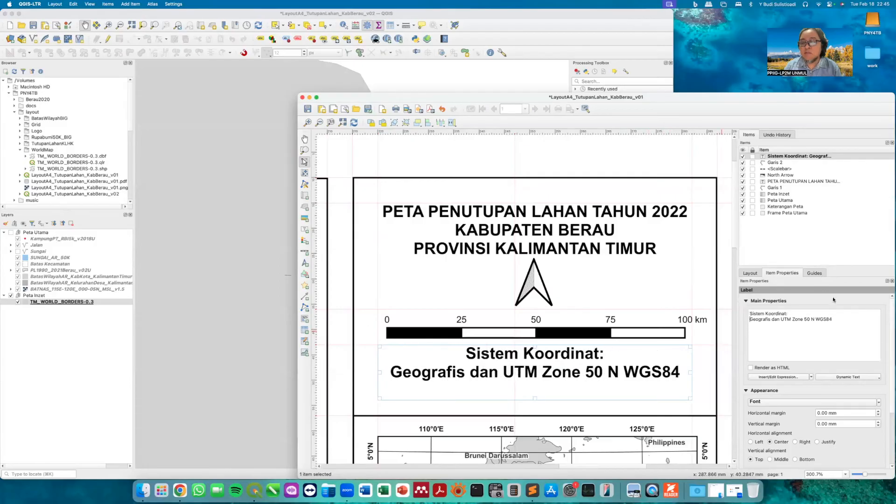
- Set the coordinate system label's font size to 6 points
{"action": "key", "text": "super+a"}
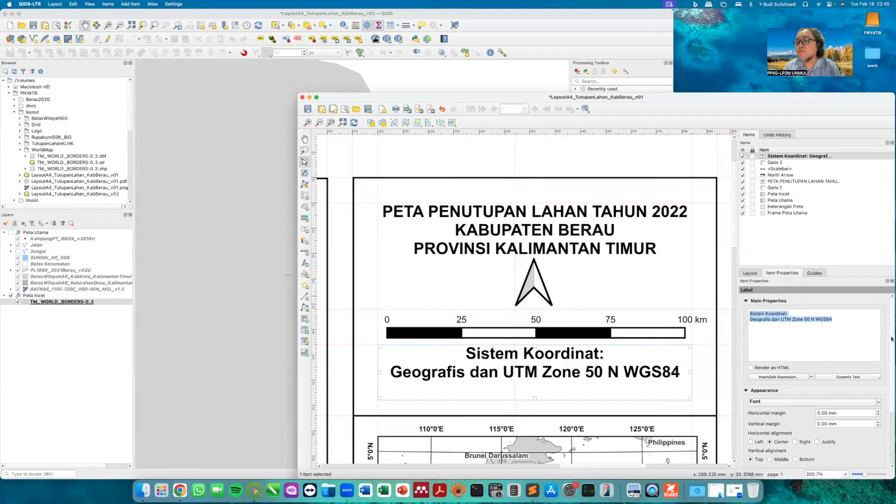
{"action": "left_click", "coordinate": [812, 402]}
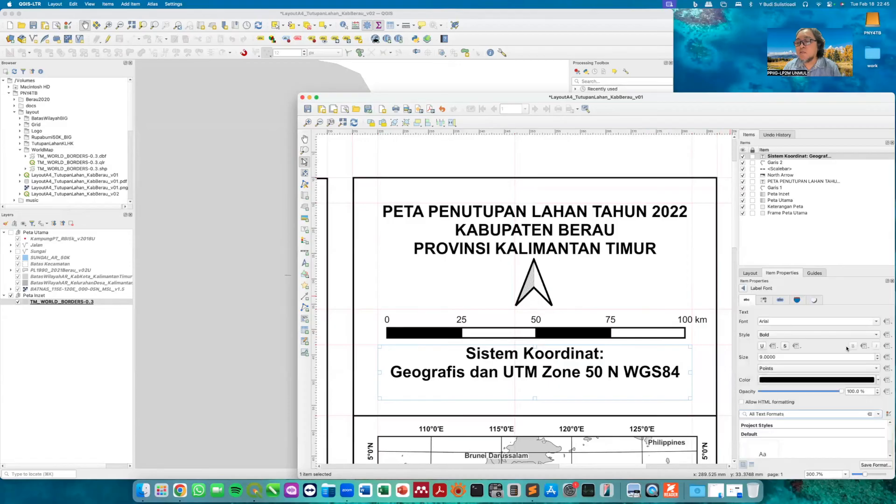
{"action": "left_click", "coordinate": [878, 359]}
{"action": "left_click", "coordinate": [878, 359]}
{"action": "left_click", "coordinate": [878, 359]}
{"action": "left_click", "coordinate": [877, 359]}
{"action": "left_click", "coordinate": [878, 355]}
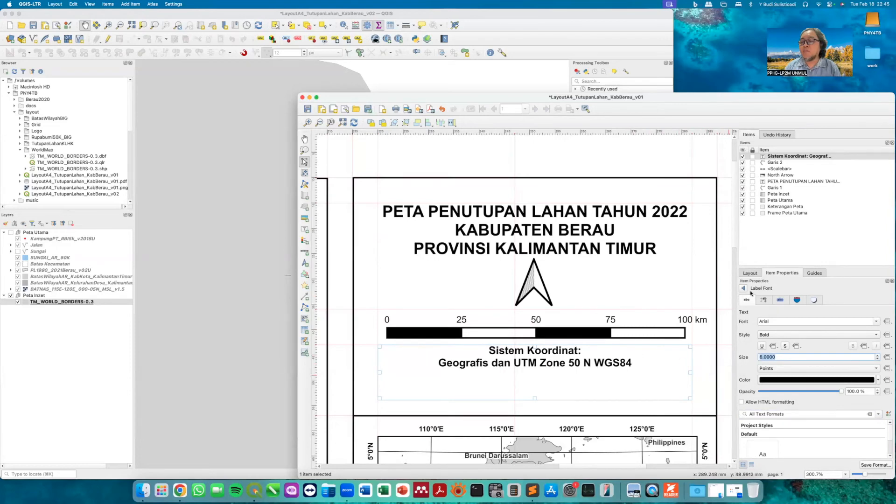
{"action": "left_click", "coordinate": [743, 288]}
- Extend the label's first line to read "Sistem Koordinat, Proyeksi dan Datum:"
{"action": "scroll", "coordinate": [787, 315], "scroll_direction": "up", "scroll_amount": 3}
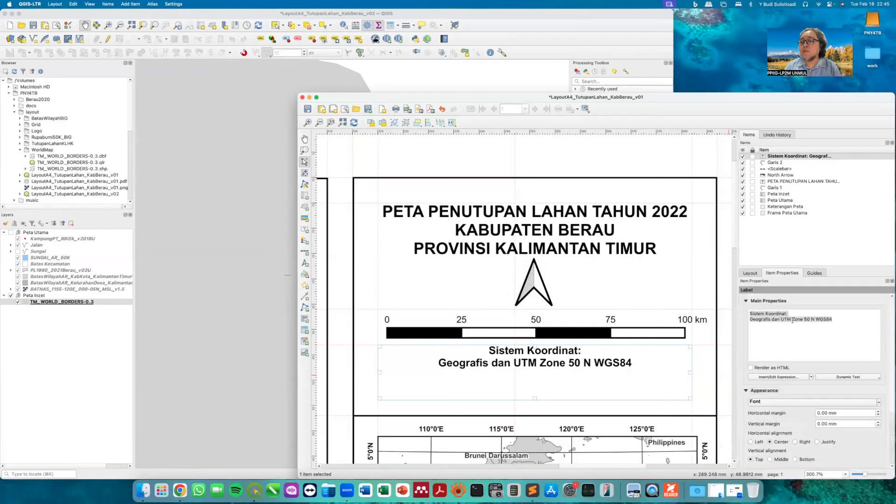
{"action": "key", "text": "Left"}
{"action": "type", "text": ", Proyeksi dan Datum"}
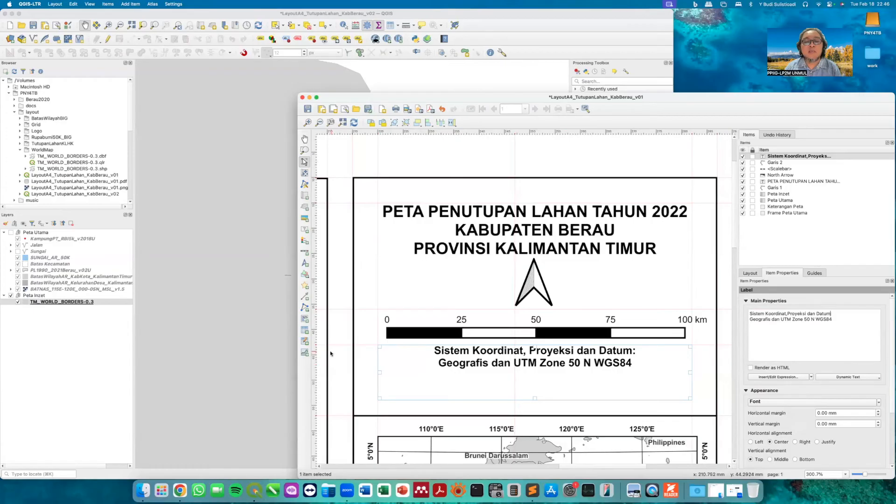
- Change the 43 mm horizontal guide to 45 mm and lower the coordinate system label's top edge onto it
{"action": "left_click", "coordinate": [815, 274]}
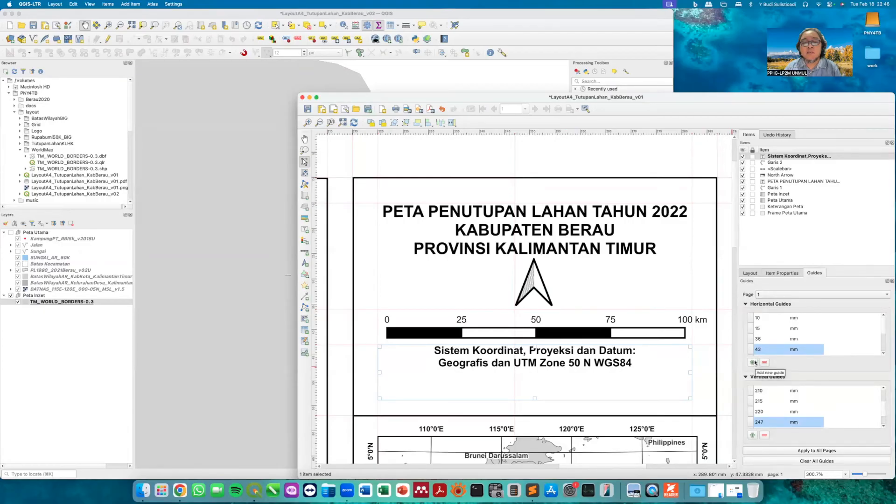
{"action": "double_click", "coordinate": [764, 348]}
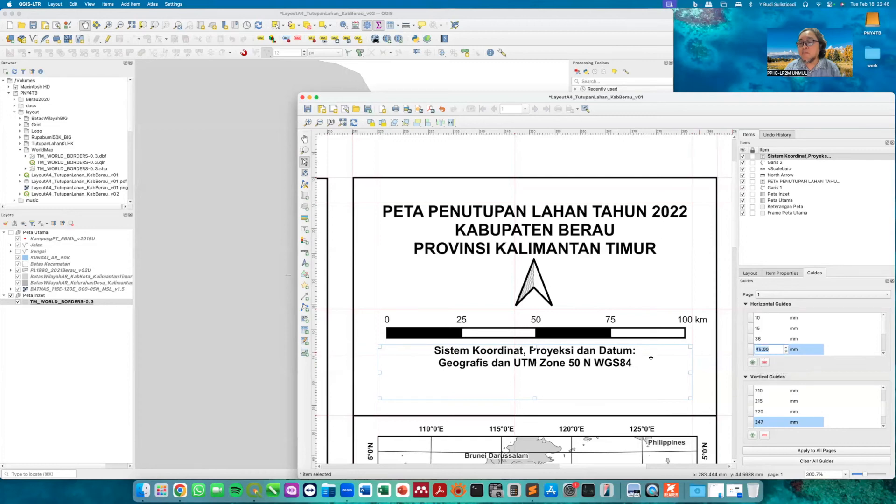
{"action": "left_click", "coordinate": [547, 358]}
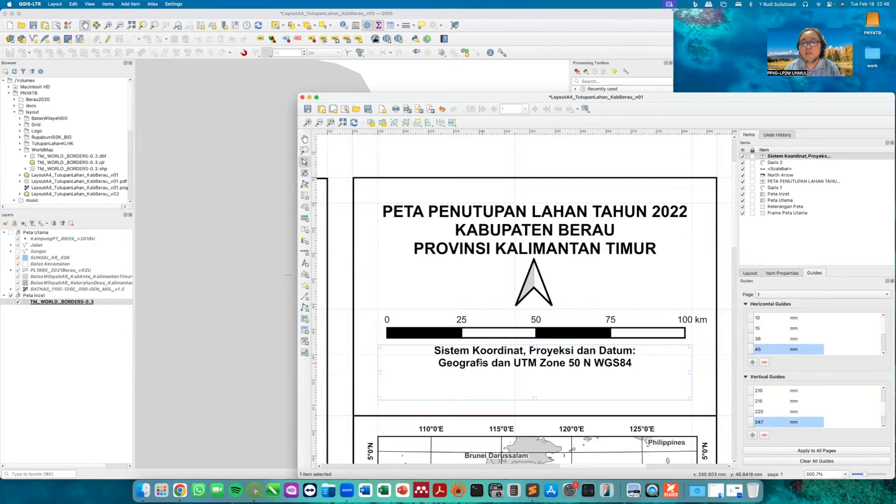
{"action": "left_click_drag", "start_coordinate": [530, 346], "coordinate": [529, 358]}
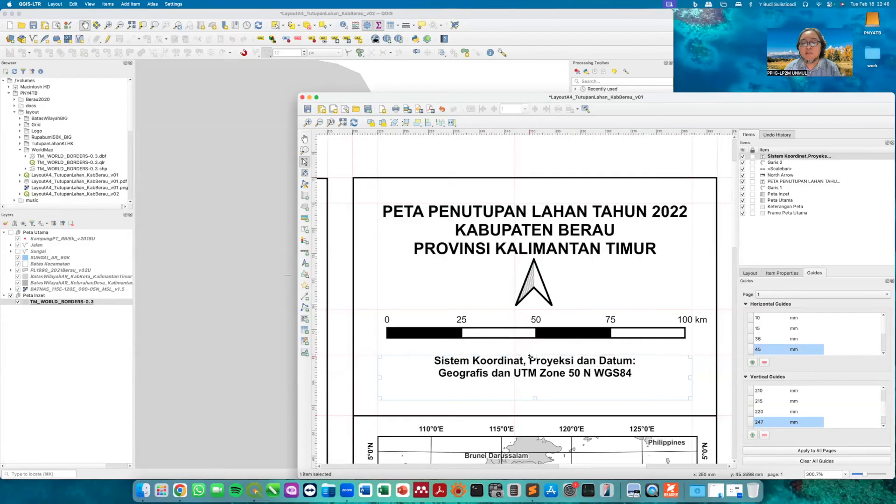
{"action": "left_click", "coordinate": [722, 352]}
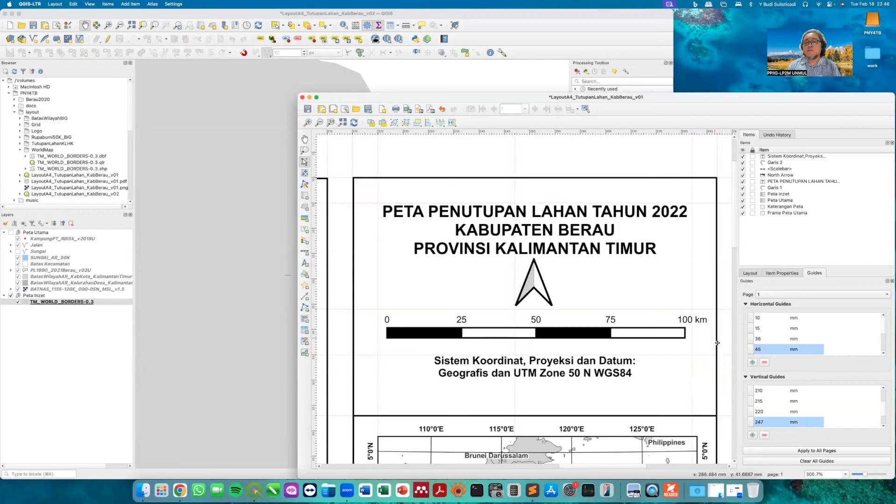
- Shrink the north arrow slightly from its upper-right corner to leave a gap below the title
{"action": "left_click", "coordinate": [540, 295]}
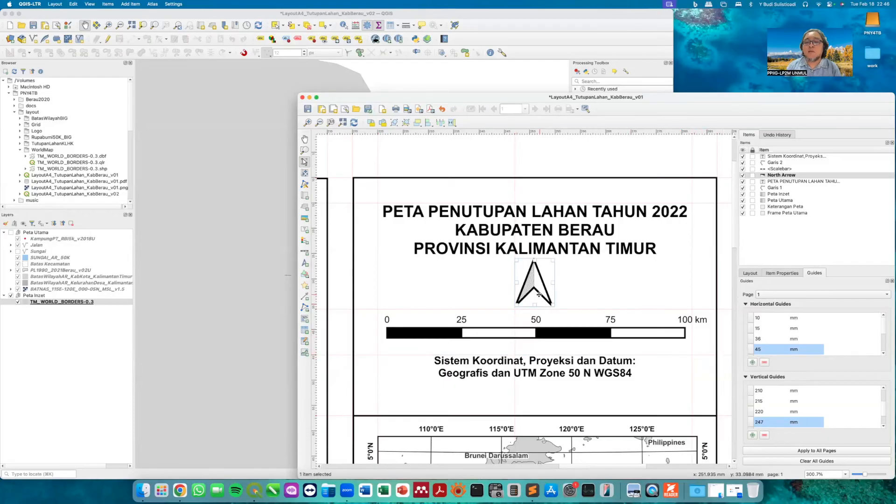
{"action": "left_click", "coordinate": [560, 244]}
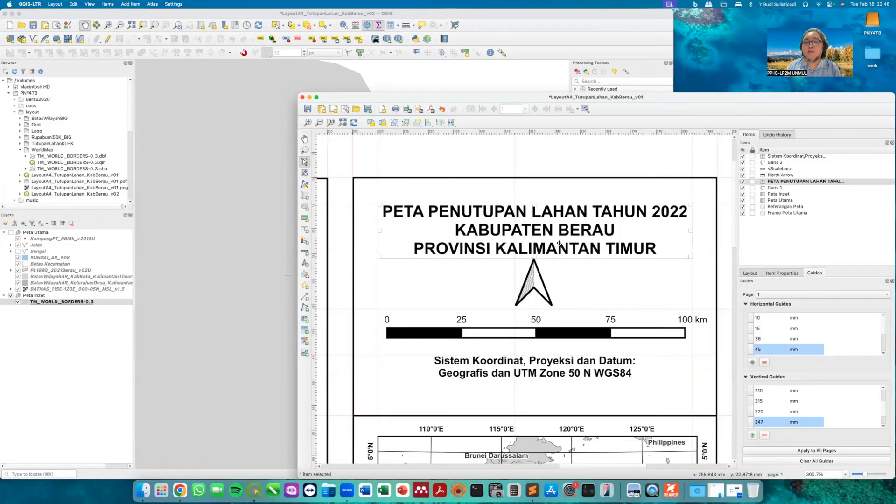
{"action": "left_click", "coordinate": [555, 270]}
{"action": "left_click_drag", "start_coordinate": [551, 262], "coordinate": [553, 270]}
{"action": "left_click", "coordinate": [586, 166]}
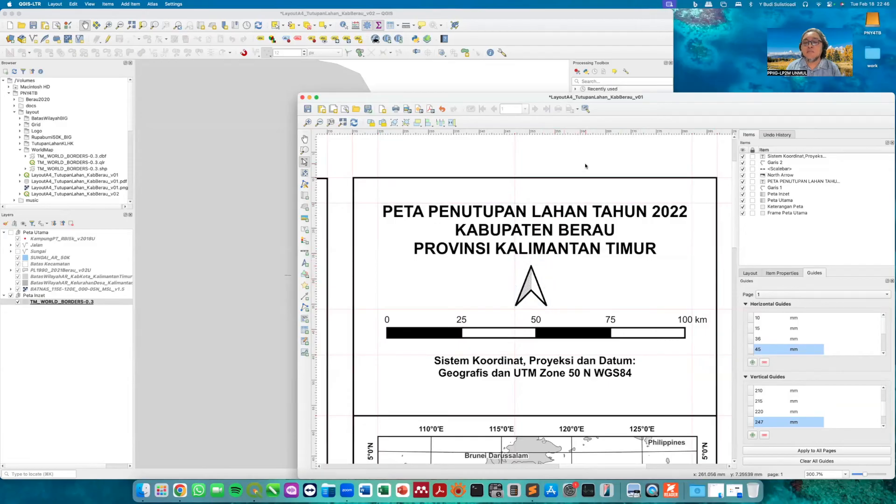
- Examine the information column from the scale bar and coordinate label down to the empty space below the inset map
{"action": "left_click", "coordinate": [550, 326]}
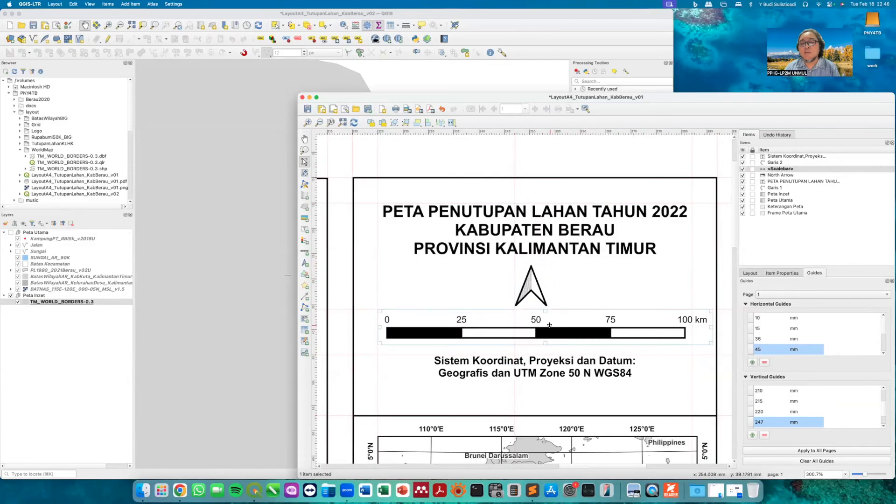
{"action": "left_click", "coordinate": [543, 362]}
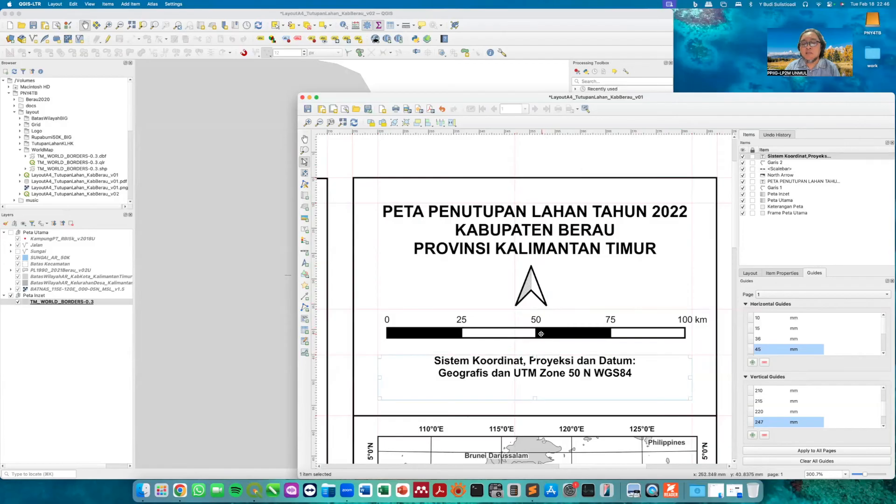
{"action": "left_click", "coordinate": [305, 139]}
{"action": "left_click_drag", "start_coordinate": [482, 295], "coordinate": [483, 293]}
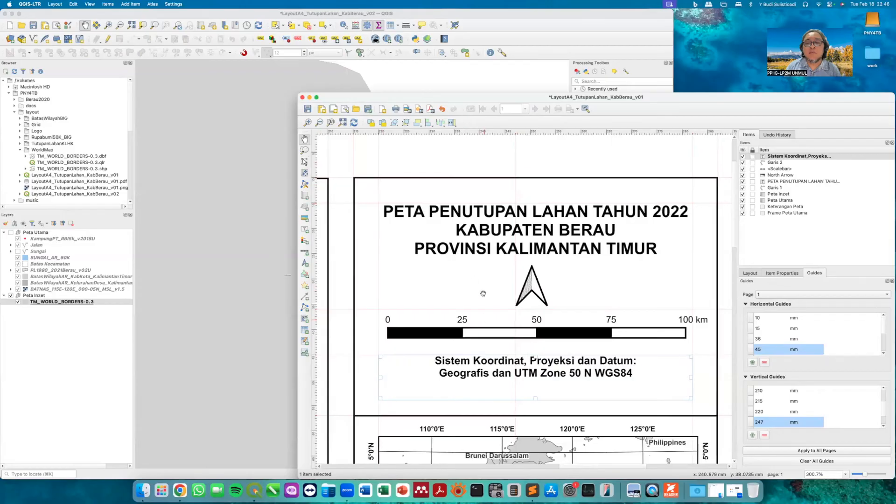
{"action": "scroll", "coordinate": [483, 293], "scroll_direction": "down", "scroll_amount": 10}
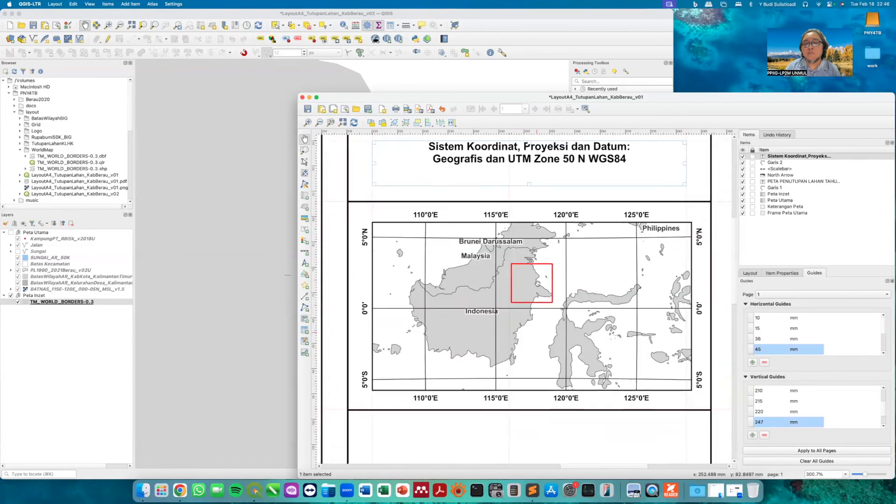
{"action": "scroll", "coordinate": [538, 283], "scroll_direction": "down", "scroll_amount": 15}
{"action": "left_click_drag", "start_coordinate": [551, 336], "coordinate": [548, 249]}
{"action": "left_click_drag", "start_coordinate": [552, 323], "coordinate": [549, 363]}
{"action": "scroll", "coordinate": [541, 373], "scroll_direction": "up", "scroll_amount": 10}
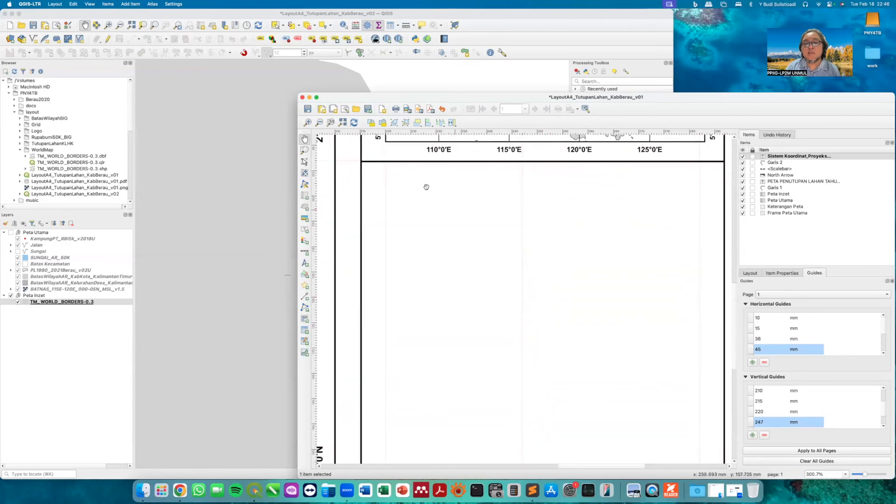
- Add a legend for Peta Utama in the space below the inset map, with its upper-left corner at about 220 mm, 105 mm
{"action": "key", "text": "super+0"}
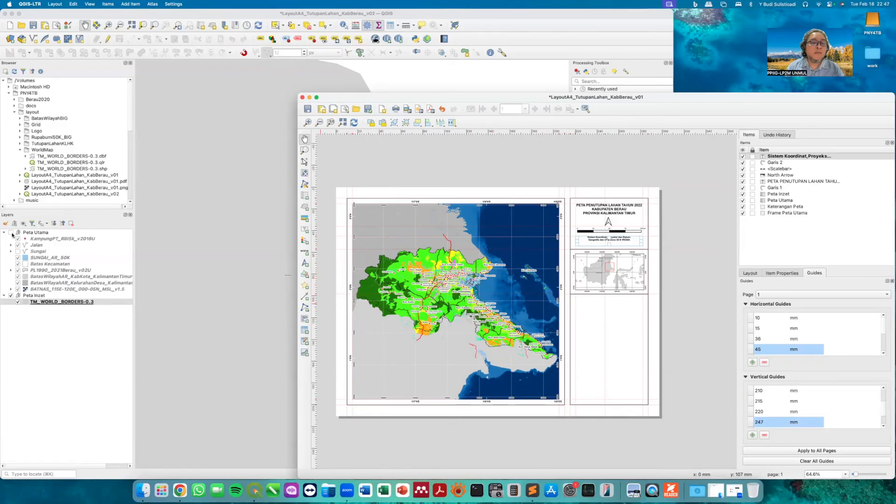
{"action": "left_click", "coordinate": [304, 161]}
{"action": "left_click", "coordinate": [438, 225]}
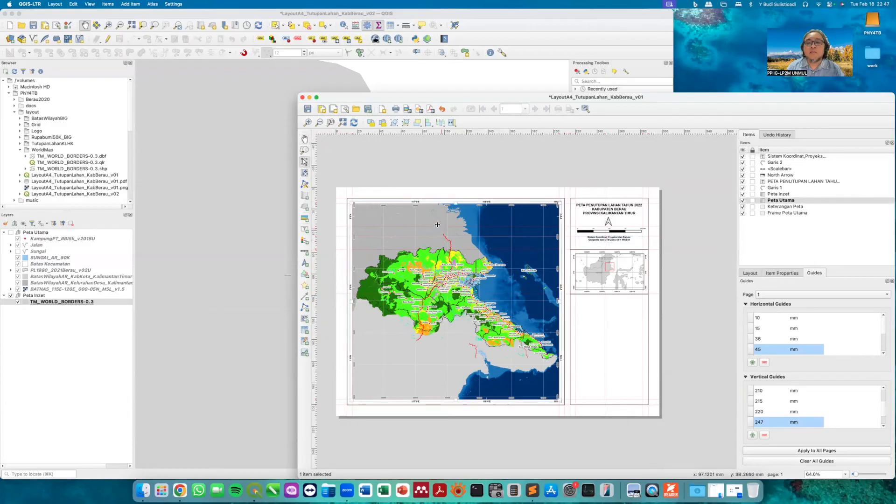
{"action": "left_click", "coordinate": [121, 4]}
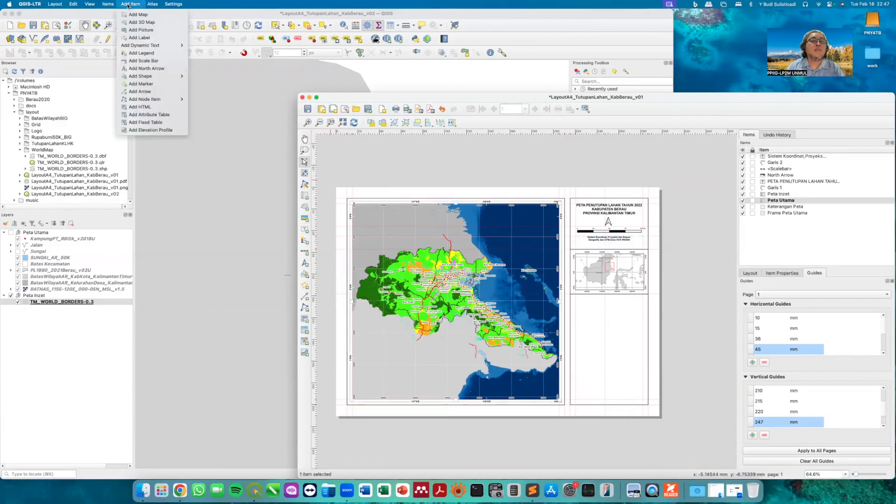
{"action": "left_click", "coordinate": [132, 60]}
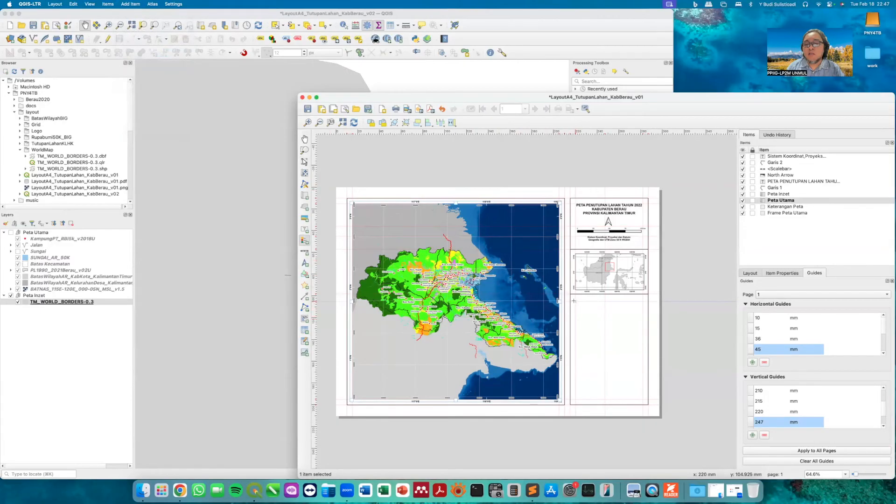
{"action": "left_click_drag", "start_coordinate": [577, 301], "coordinate": [644, 342]}
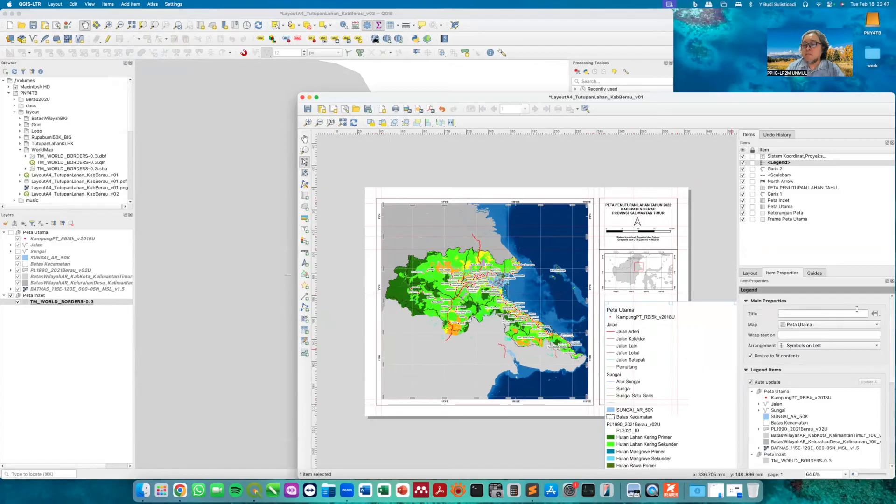
- Title the legend "Legenda" and turn off automatic updating of its items
{"action": "left_click", "coordinate": [858, 312]}
{"action": "type", "text": "Legenda"}
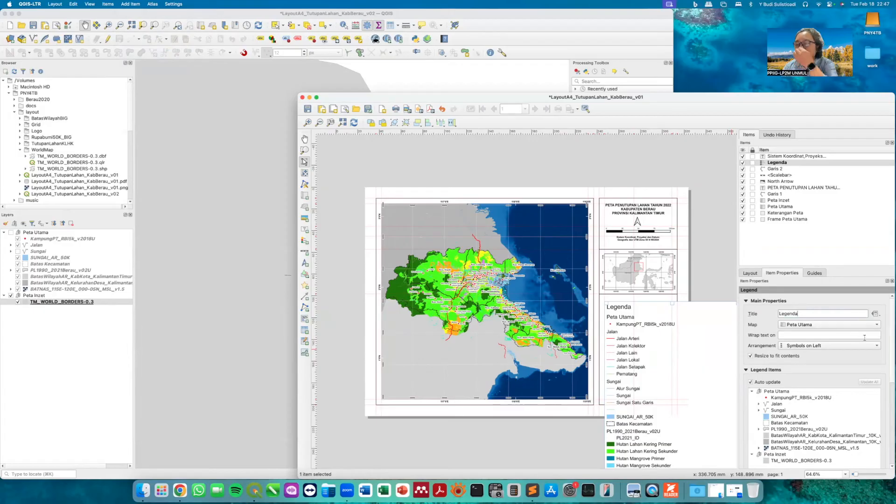
{"action": "scroll", "coordinate": [890, 355], "scroll_direction": "down", "scroll_amount": 3}
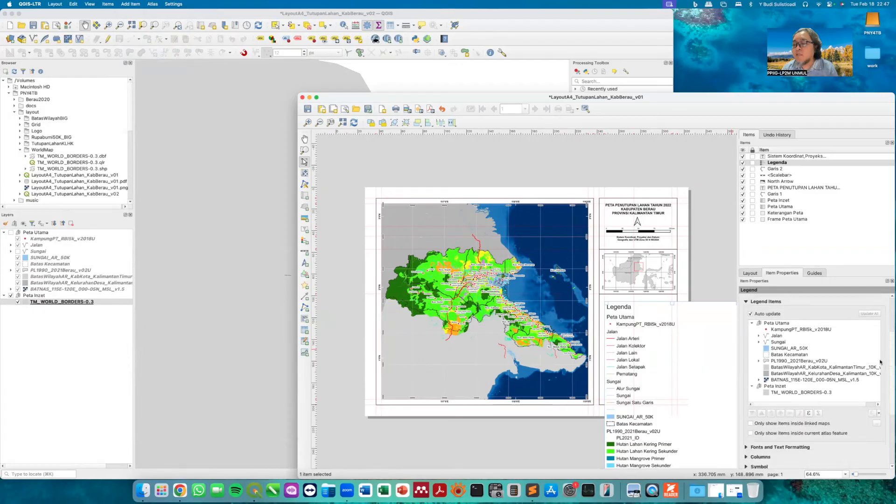
{"action": "left_click", "coordinate": [752, 314]}
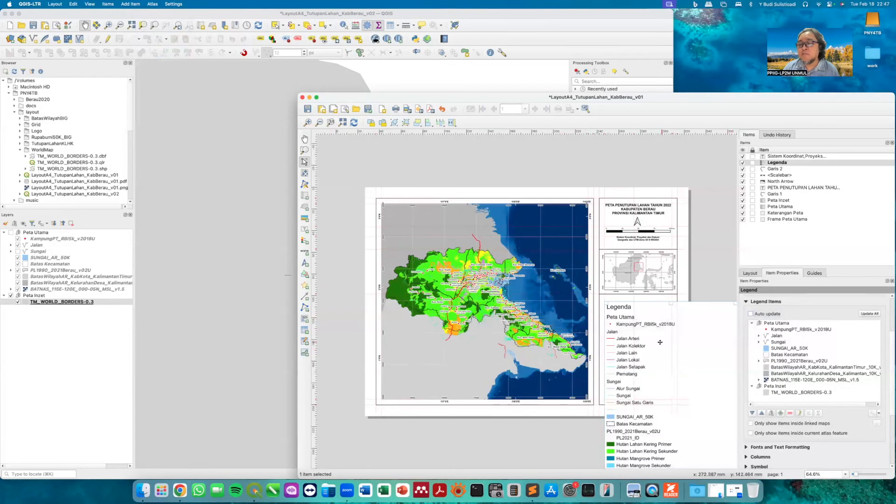
- Remove the Jalan Lain, Jalan Lokal, Jalan Setapak and Pematang classes from the legend's Jalan layer
{"action": "left_click", "coordinate": [760, 337]}
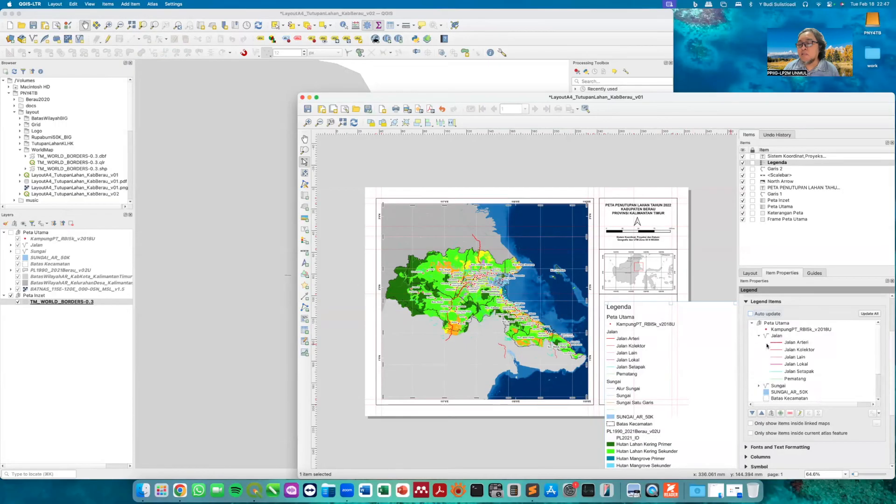
{"action": "left_click", "coordinate": [795, 357]}
{"action": "left_click", "coordinate": [796, 378], "text": "shift"}
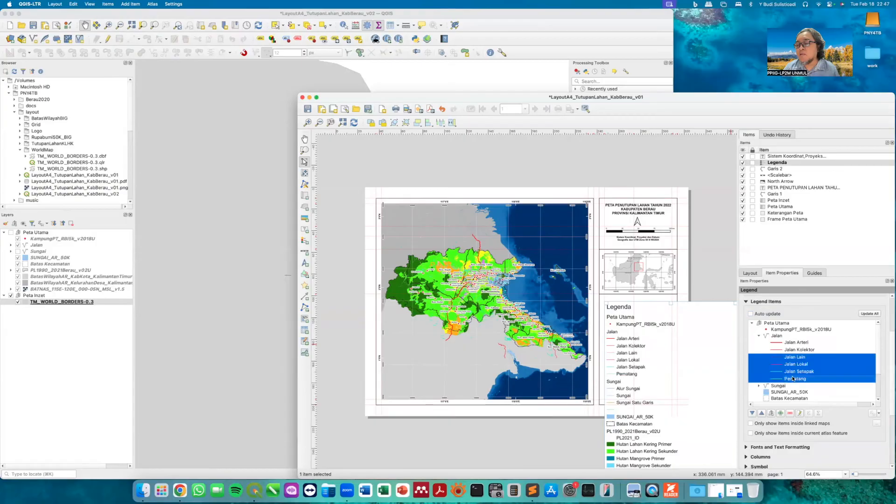
{"action": "left_click", "coordinate": [791, 413]}
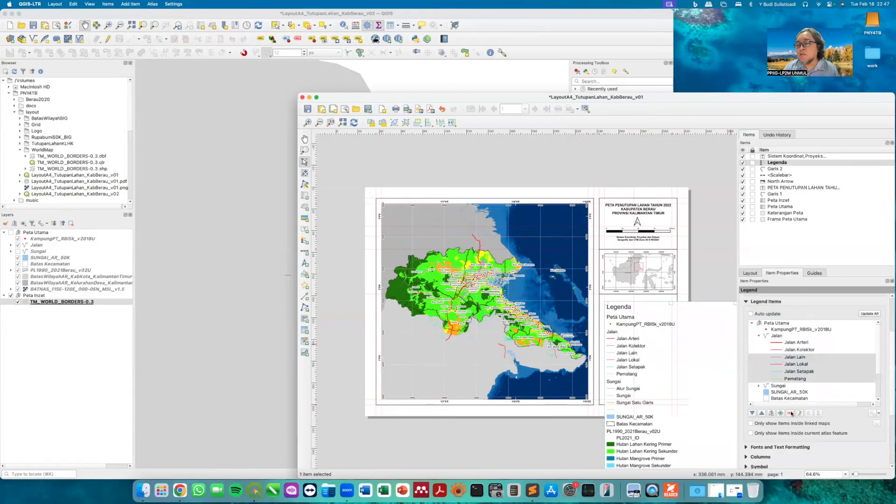
- Hide the Jalan and Peta Utama headings in the legend
{"action": "left_click", "coordinate": [777, 337]}
{"action": "right_click", "coordinate": [774, 339]}
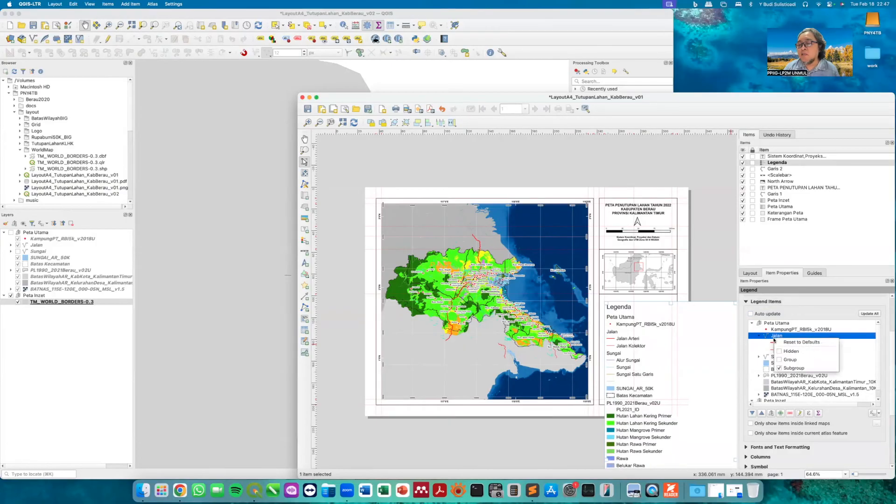
{"action": "left_click", "coordinate": [795, 351]}
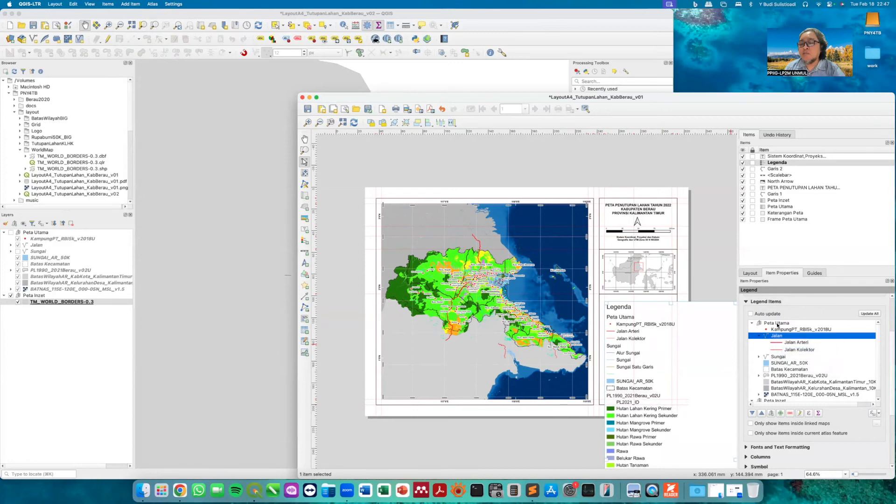
{"action": "left_click", "coordinate": [777, 324]}
{"action": "right_click", "coordinate": [778, 324]}
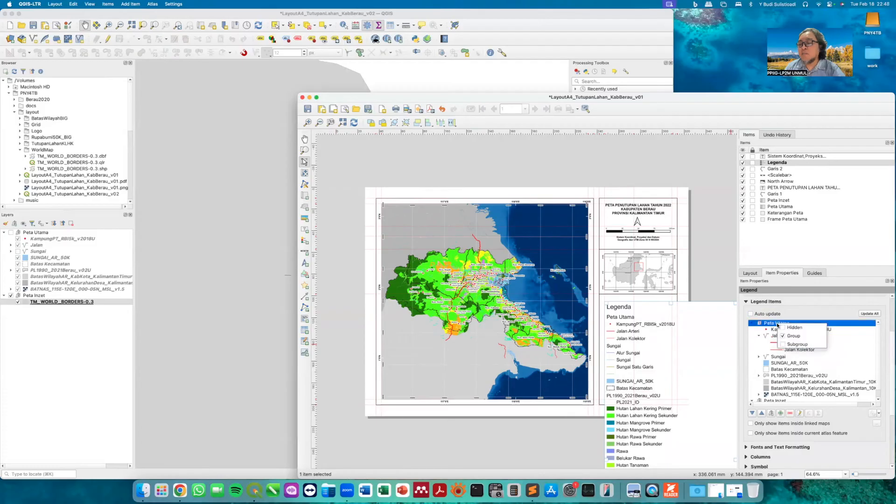
{"action": "left_click", "coordinate": [784, 337]}
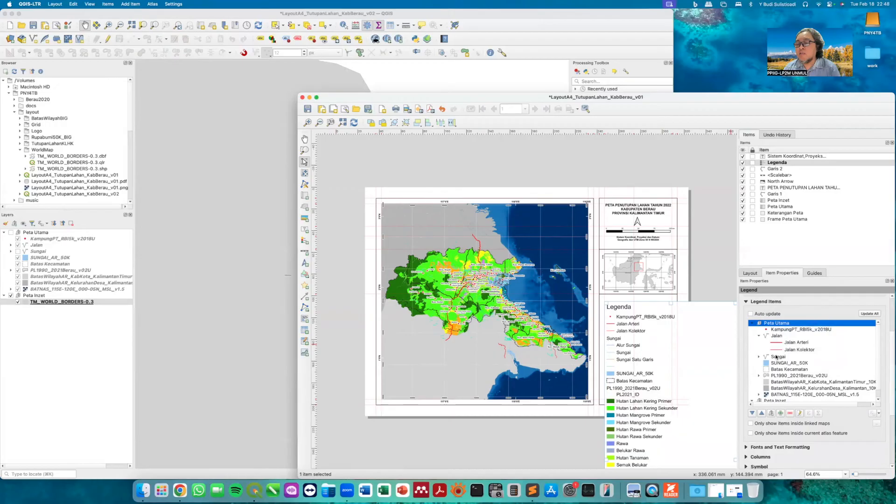
- Remove Alur Sungai, Sungai Satu Garis and the unlabeled class from the legend's Sungai layer, along with the SUNGAI_AR_50K layer
{"action": "left_click", "coordinate": [758, 352]}
{"action": "left_click", "coordinate": [759, 357]}
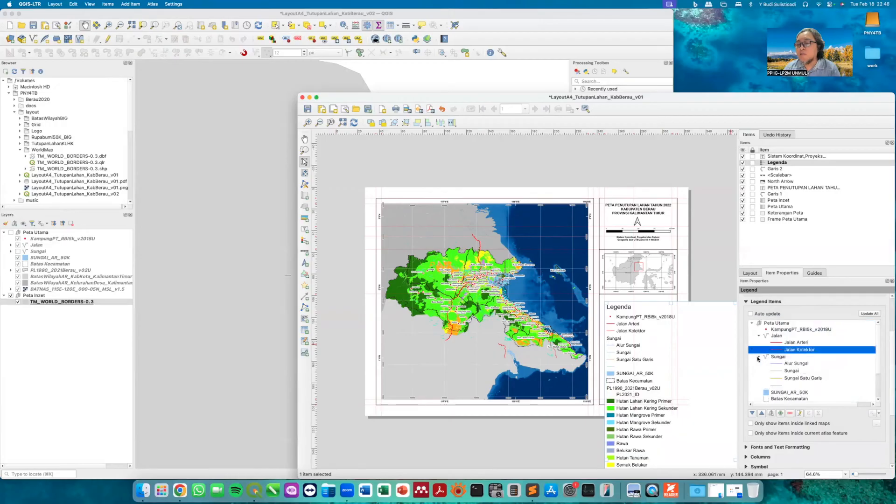
{"action": "left_click", "coordinate": [791, 371]}
{"action": "left_click", "coordinate": [788, 357]}
{"action": "left_click", "coordinate": [797, 364]}
{"action": "left_click", "coordinate": [790, 413]}
{"action": "left_click", "coordinate": [798, 373]}
{"action": "left_click", "coordinate": [792, 379], "text": "shift"}
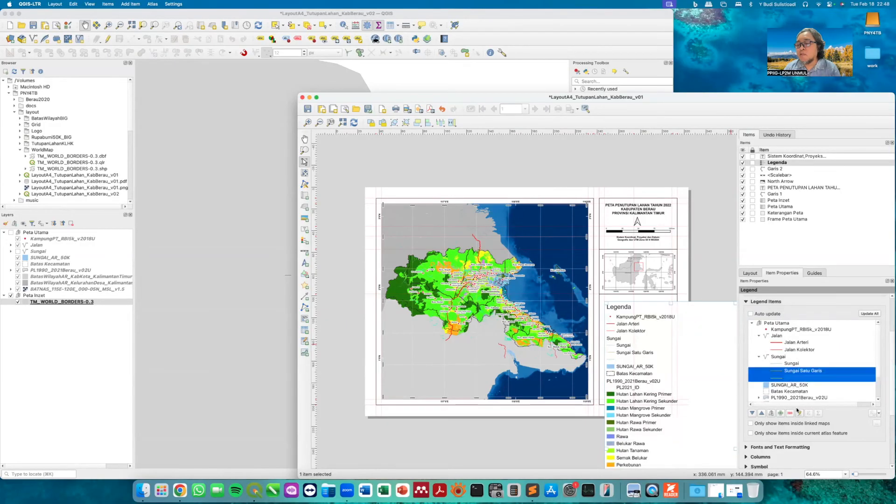
{"action": "left_click", "coordinate": [790, 413]}
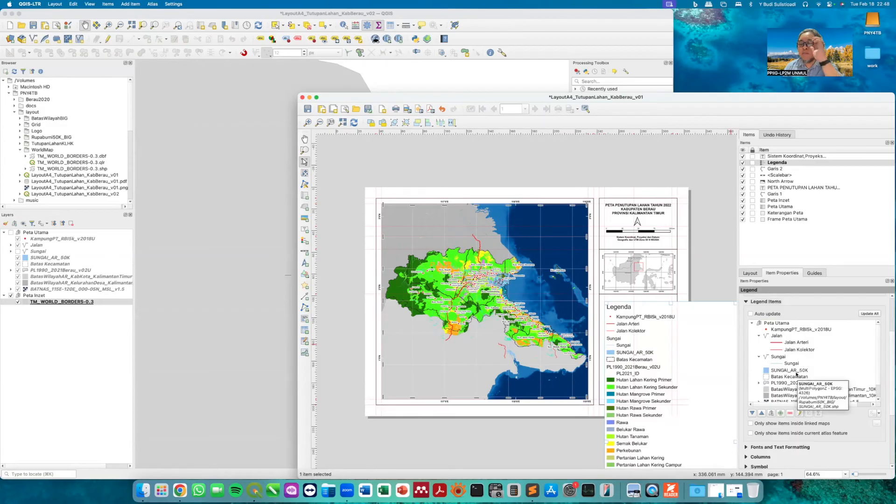
{"action": "left_click", "coordinate": [798, 372]}
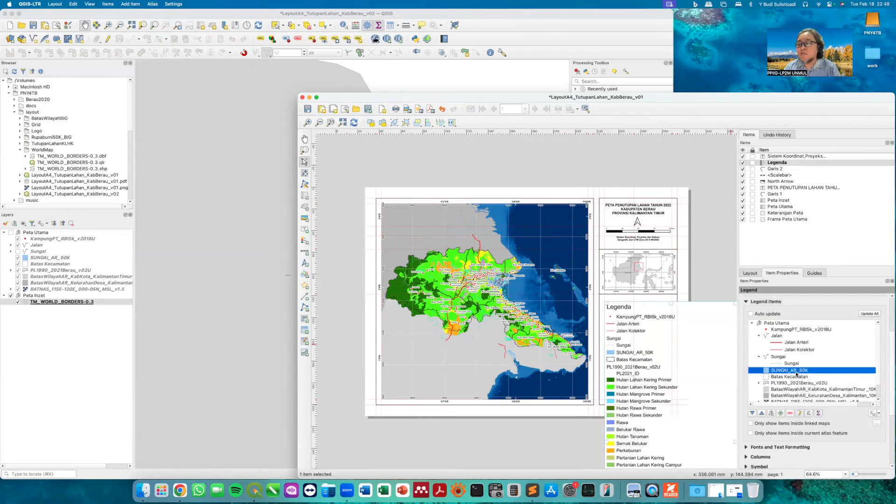
{"action": "left_click", "coordinate": [790, 413]}
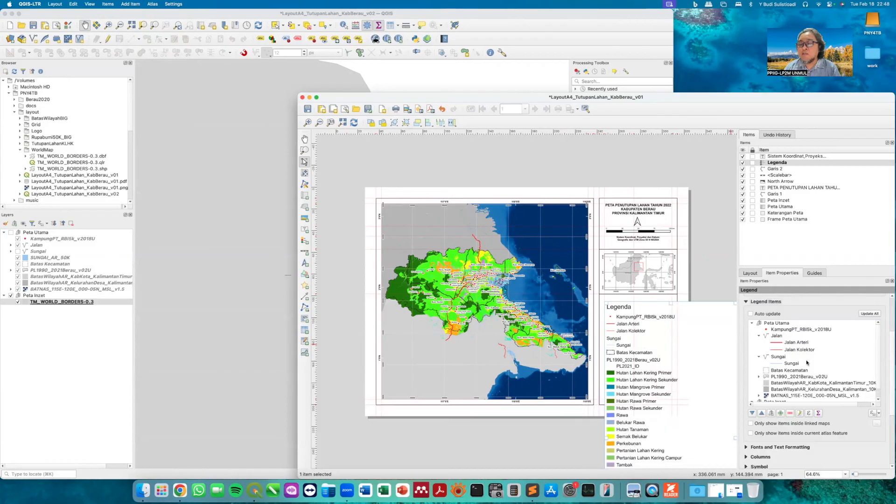
- Remove the PL2021_ID entry from the land-cover classes and hide the PL1990_2021Berau_v02U and Sungai headings in the legend
{"action": "left_click", "coordinate": [759, 377]}
{"action": "scroll", "coordinate": [803, 376], "scroll_direction": "down", "scroll_amount": 1}
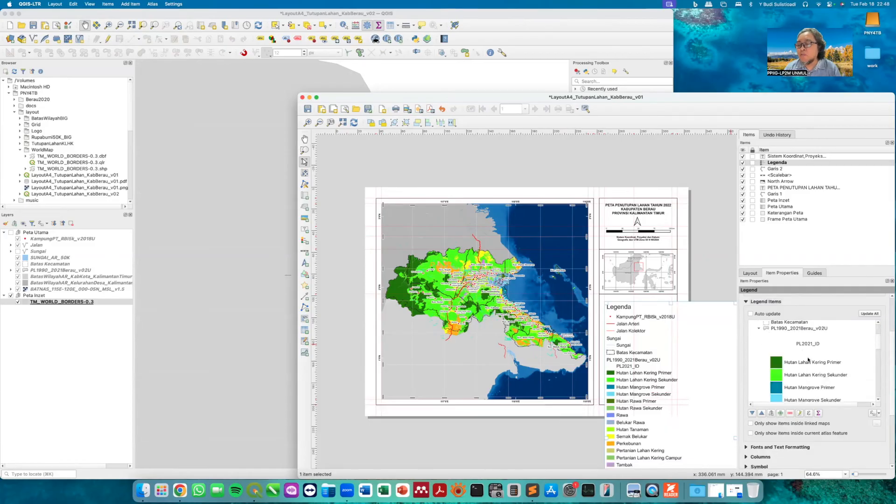
{"action": "left_click", "coordinate": [810, 354]}
{"action": "left_click", "coordinate": [815, 381]}
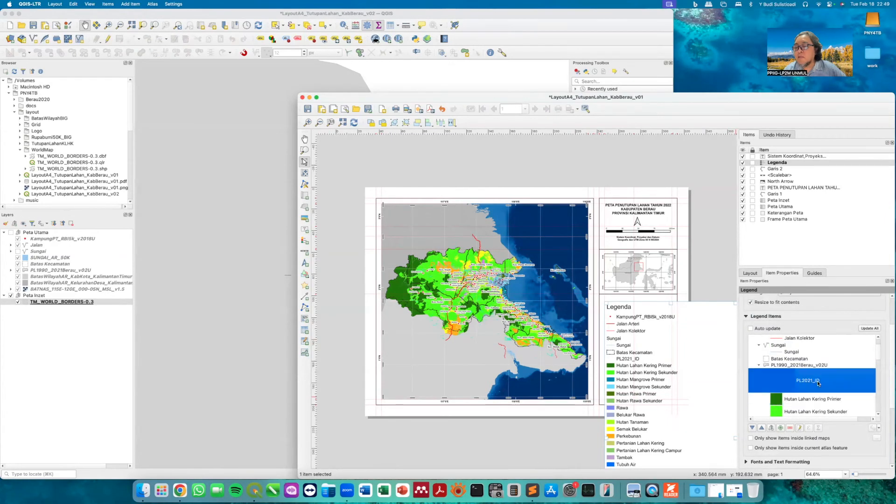
{"action": "left_click", "coordinate": [791, 428]}
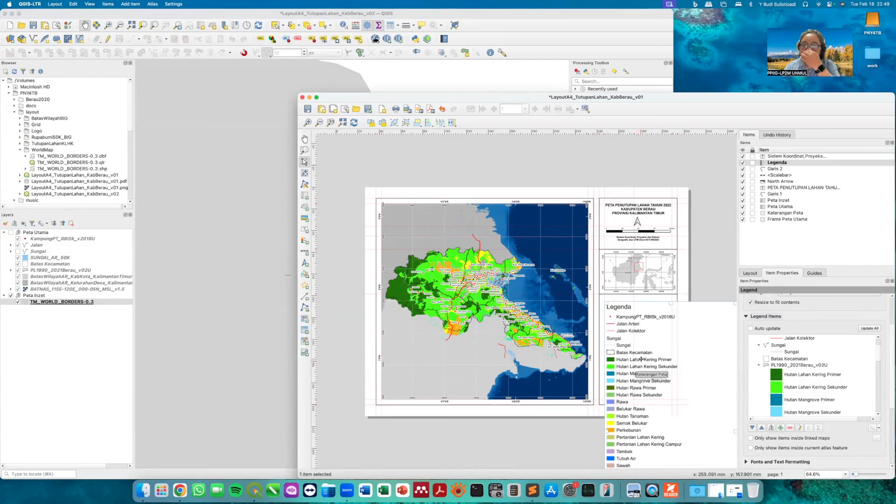
{"action": "right_click", "coordinate": [779, 345]}
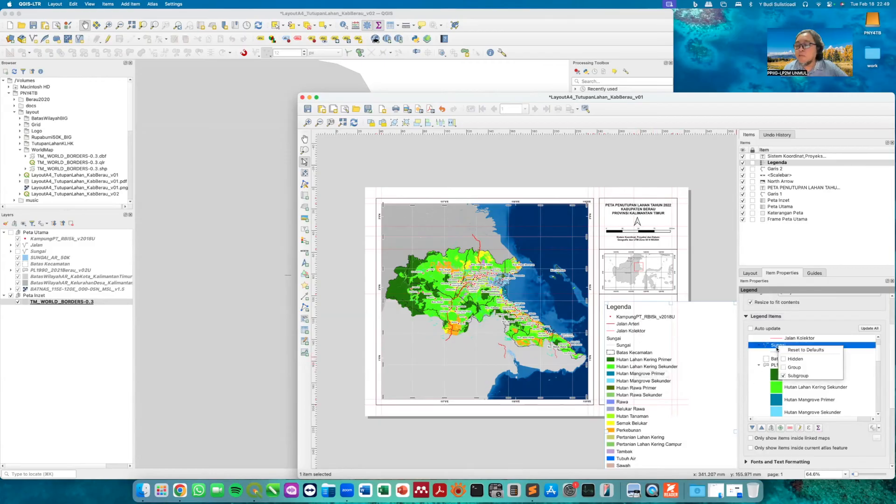
{"action": "left_click", "coordinate": [783, 361]}
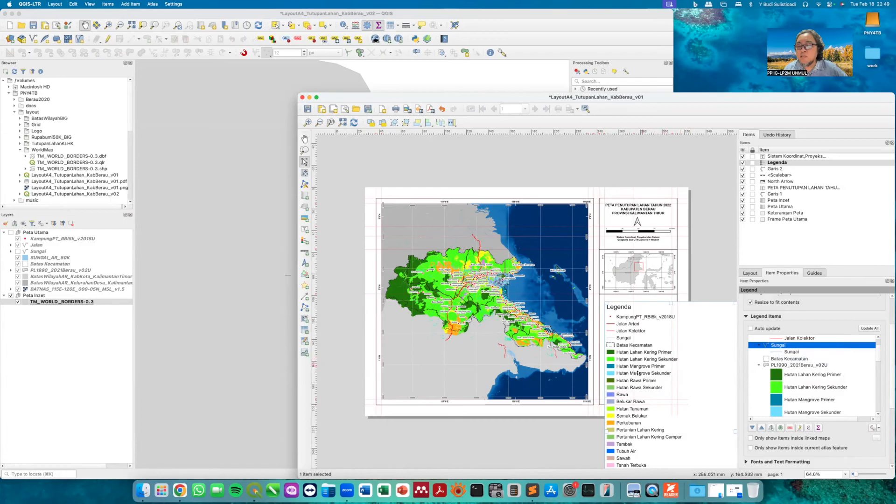
- Remove the two BatasWilayahAR layers, the BATNAS_115E-120E_000-05N_MSL_v1.5 layer and the Peta Inzet group from the legend
{"action": "scroll", "coordinate": [838, 400], "scroll_direction": "down", "scroll_amount": 10}
{"action": "scroll", "coordinate": [838, 401], "scroll_direction": "down", "scroll_amount": 3}
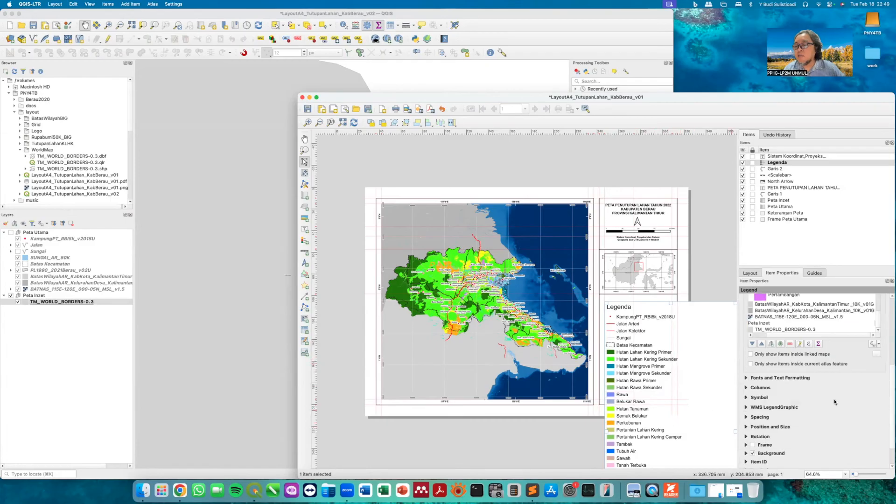
{"action": "scroll", "coordinate": [780, 373], "scroll_direction": "down", "scroll_amount": 2}
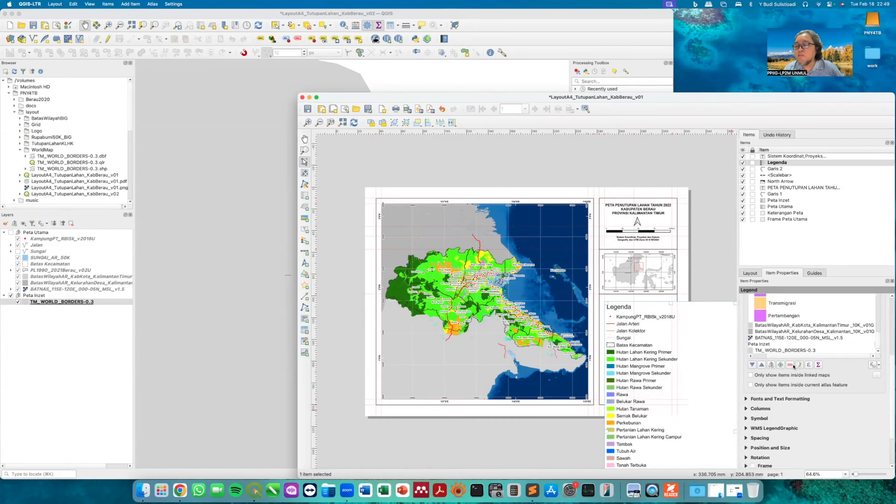
{"action": "left_click_drag", "start_coordinate": [800, 356], "coordinate": [767, 358]}
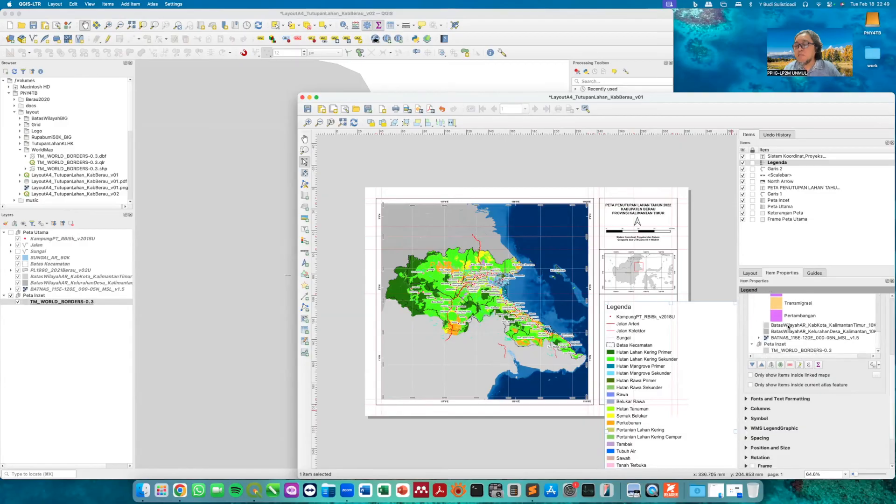
{"action": "left_click", "coordinate": [804, 326]}
{"action": "left_click", "coordinate": [790, 338], "text": "shift"}
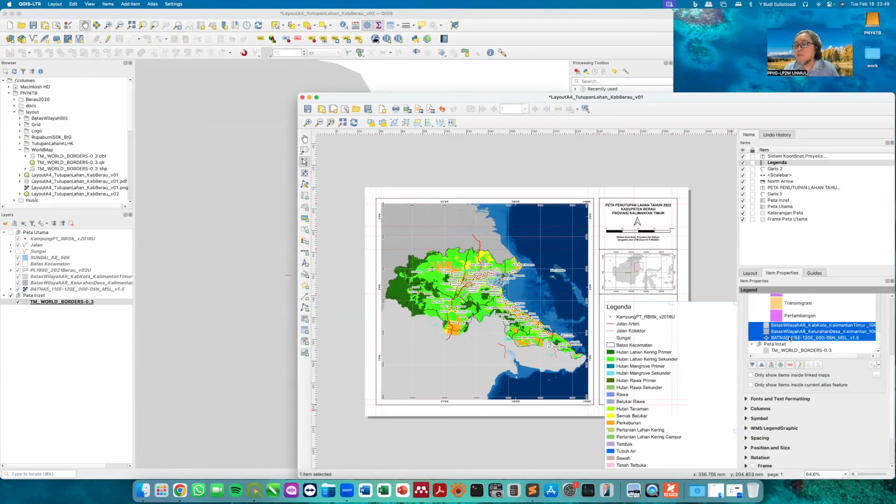
{"action": "left_click", "coordinate": [791, 364]}
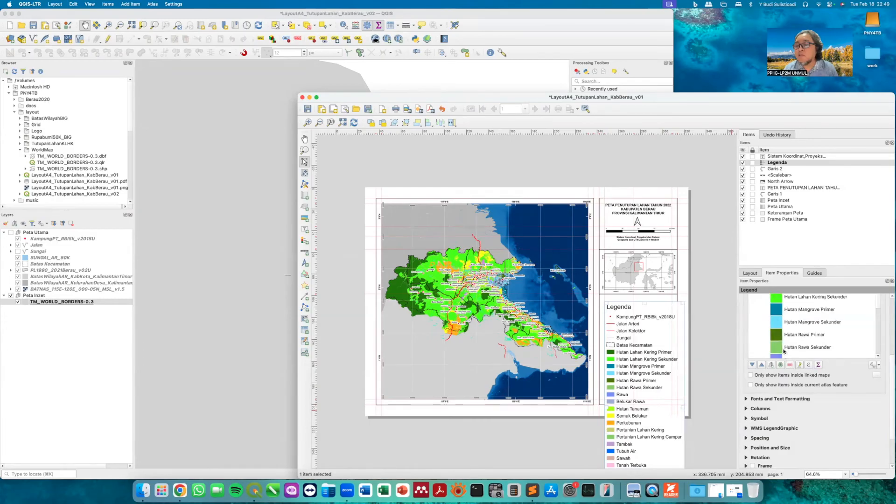
{"action": "scroll", "coordinate": [784, 351], "scroll_direction": "down", "scroll_amount": 10}
{"action": "left_click", "coordinate": [777, 298]}
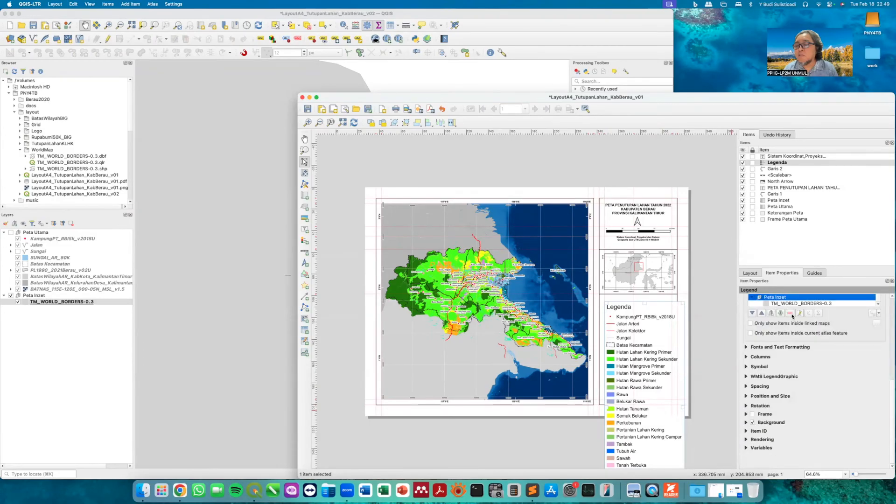
{"action": "left_click", "coordinate": [792, 314]}
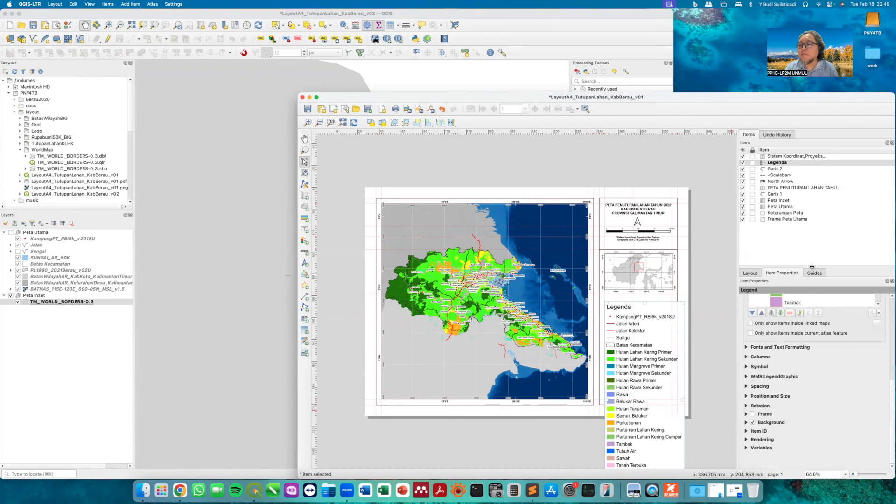
- Enlarge the legend's property area, then make the legend title font bold and reduce its size
{"action": "left_click_drag", "start_coordinate": [813, 267], "coordinate": [810, 226]}
{"action": "scroll", "coordinate": [812, 284], "scroll_direction": "up", "scroll_amount": 10}
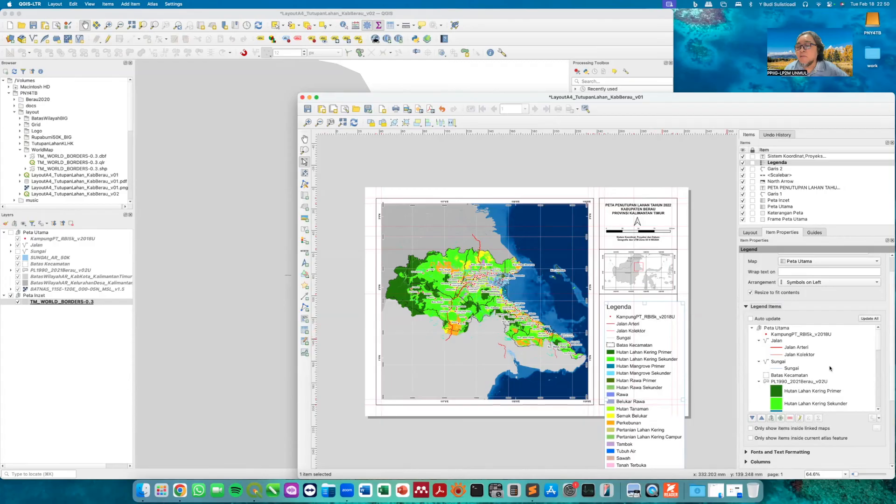
{"action": "left_click_drag", "start_coordinate": [877, 335], "coordinate": [870, 402]}
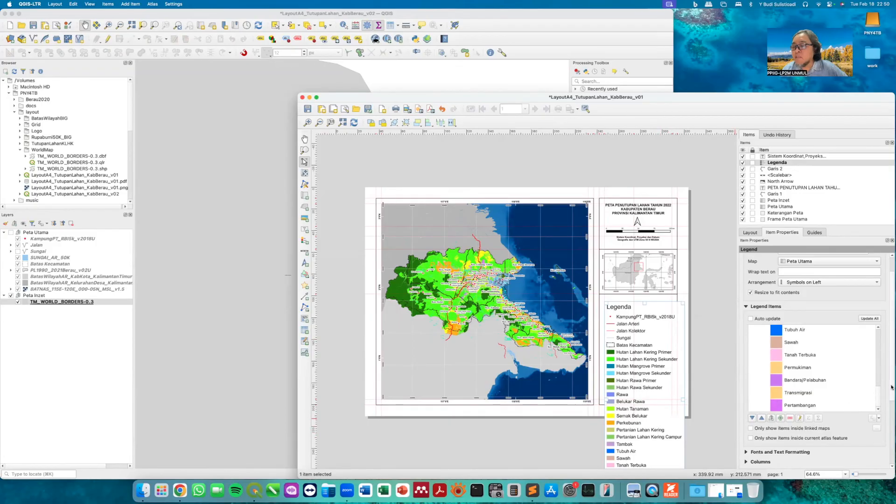
{"action": "scroll", "coordinate": [891, 394], "scroll_direction": "down", "scroll_amount": 5}
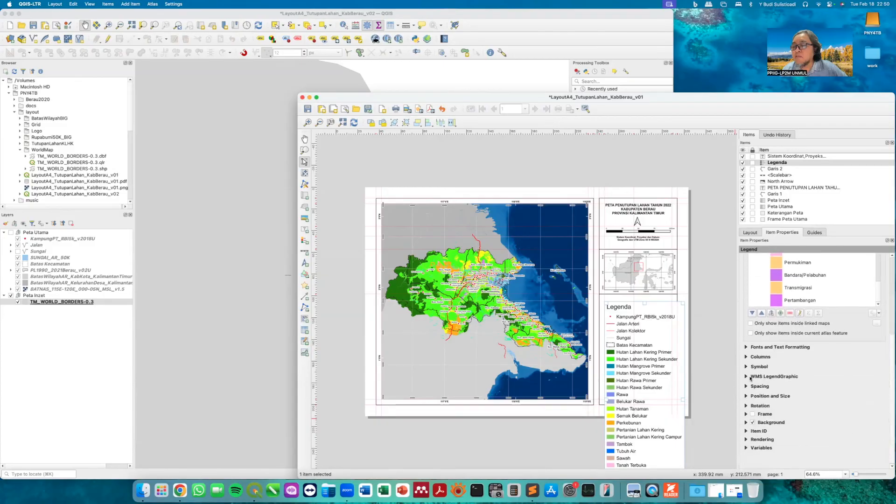
{"action": "left_click", "coordinate": [746, 347]}
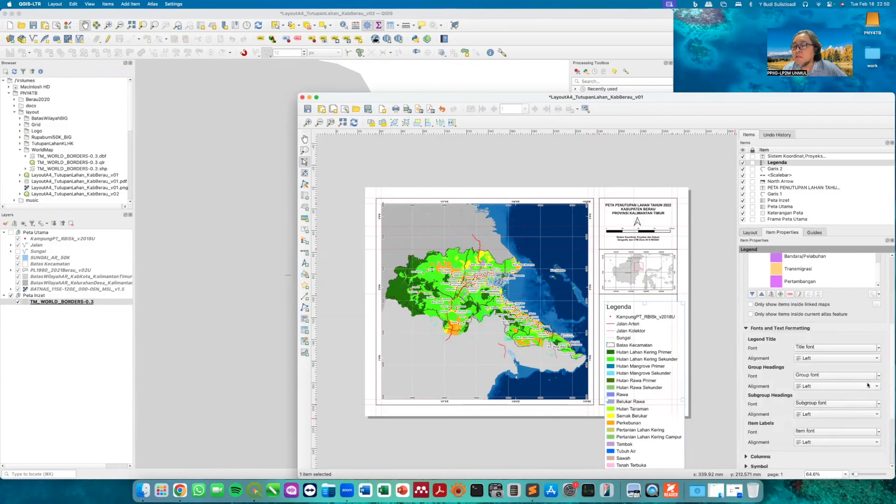
{"action": "left_click_drag", "start_coordinate": [892, 346], "coordinate": [889, 369]}
{"action": "left_click", "coordinate": [866, 295]}
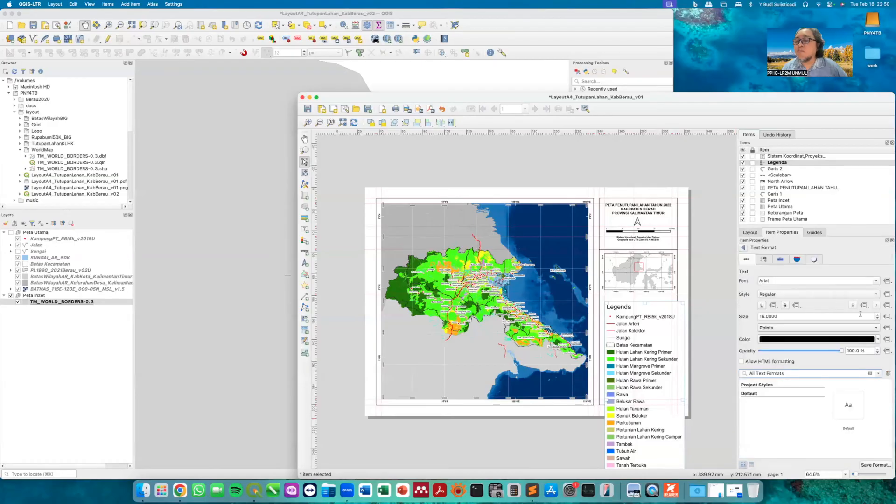
{"action": "left_click", "coordinate": [879, 319]}
{"action": "left_click", "coordinate": [743, 248]}
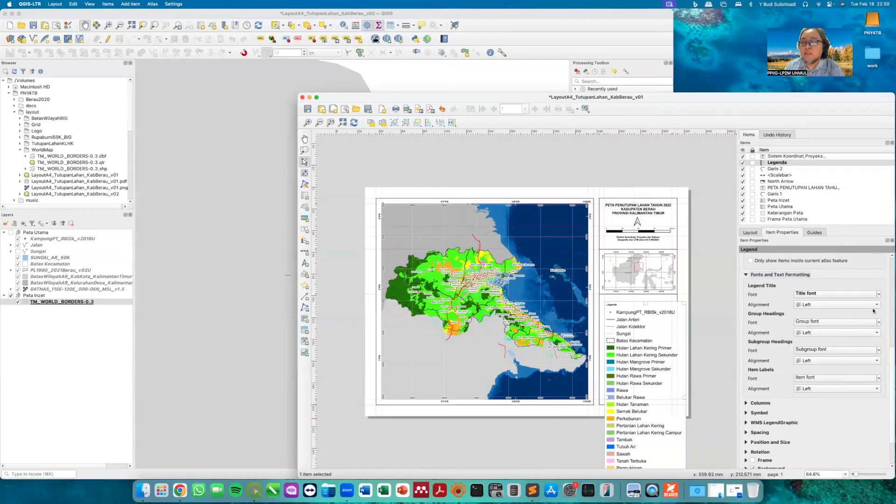
- Set the font size of the legend's item labels to 7 points
{"action": "left_click", "coordinate": [849, 378]}
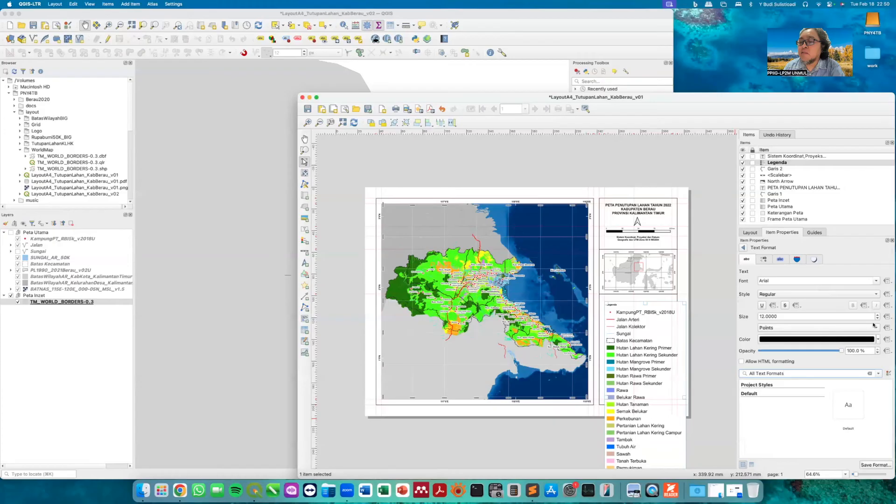
{"action": "left_click", "coordinate": [877, 319]}
{"action": "left_click", "coordinate": [877, 319]}
{"action": "left_click", "coordinate": [877, 319]}
{"action": "left_click", "coordinate": [878, 319]}
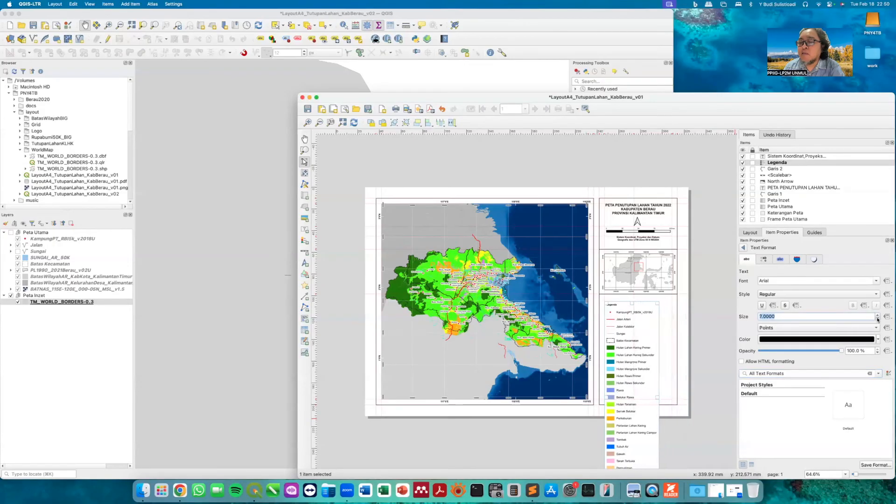
- Reduce the font size of the legend's item labels to 5 points
{"action": "left_click", "coordinate": [878, 319]}
{"action": "left_click", "coordinate": [877, 318]}
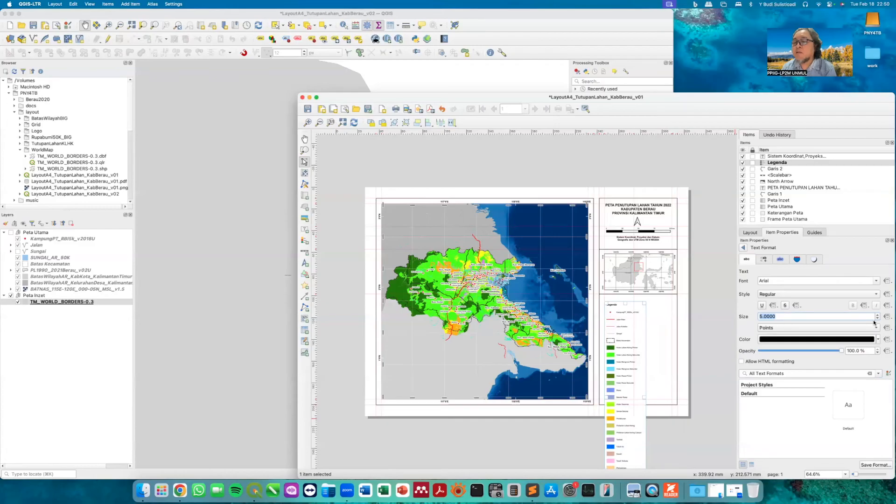
{"action": "left_click", "coordinate": [745, 247]}
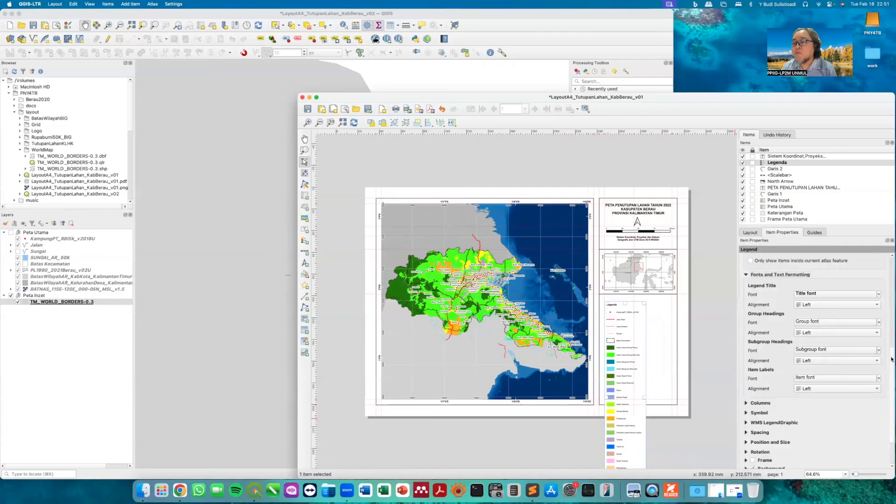
- Arrange the legend in two columns and allow its layers to split across them
{"action": "left_click_drag", "start_coordinate": [892, 356], "coordinate": [887, 385]}
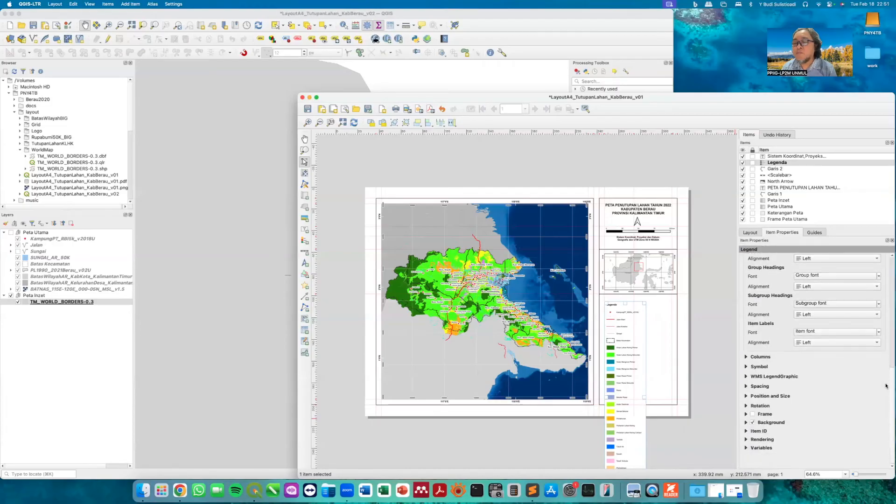
{"action": "left_click", "coordinate": [746, 357]}
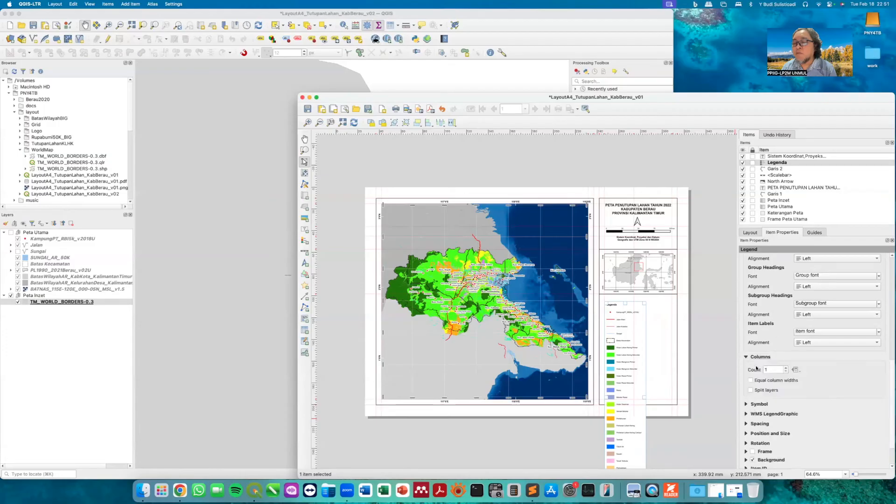
{"action": "left_click", "coordinate": [785, 368]}
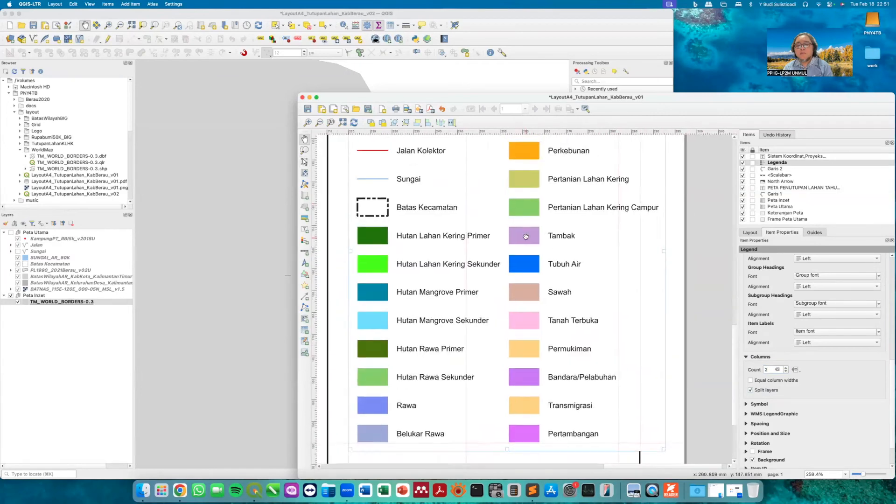
{"action": "left_click_drag", "start_coordinate": [525, 237], "coordinate": [541, 305]}
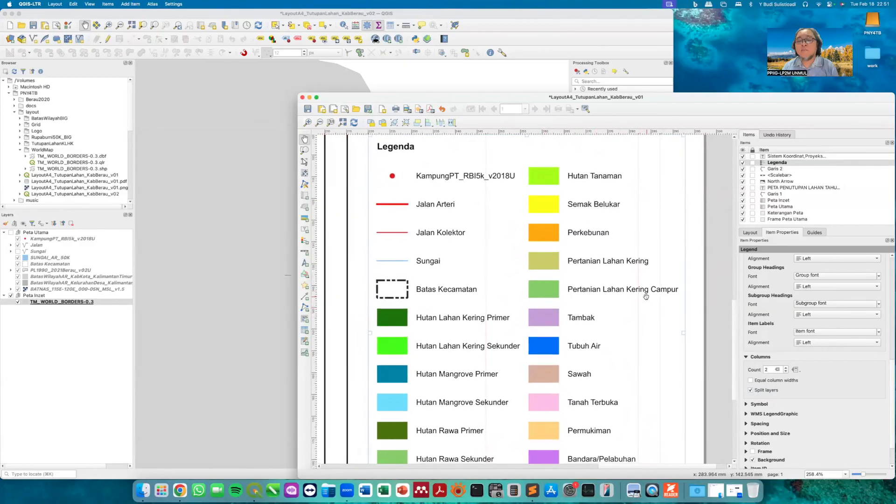
{"action": "left_click_drag", "start_coordinate": [644, 237], "coordinate": [654, 332]}
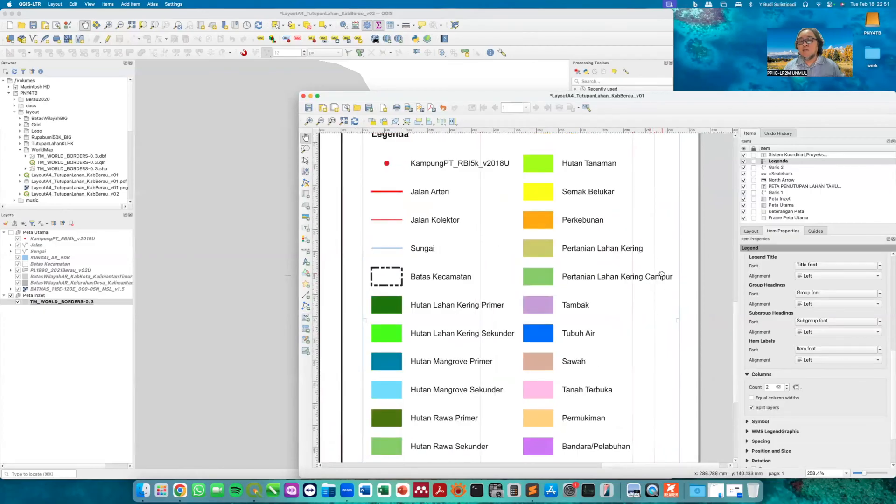
- Set the font size of the legend's item labels to 4 points
{"action": "left_click", "coordinate": [841, 352]}
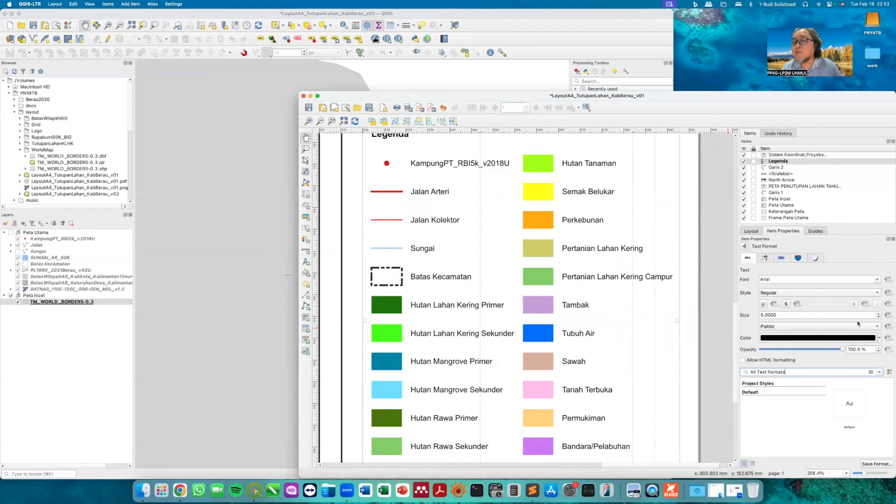
{"action": "left_click", "coordinate": [879, 317]}
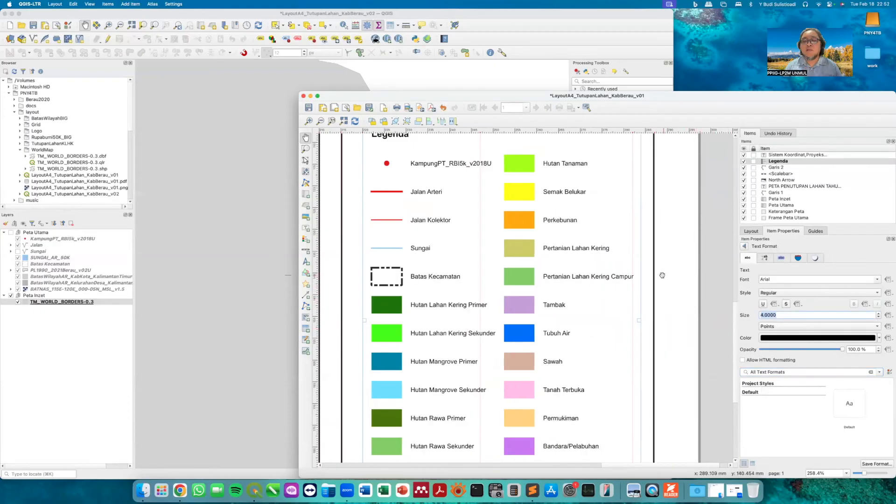
{"action": "scroll", "coordinate": [617, 210], "scroll_direction": "up", "scroll_amount": 5}
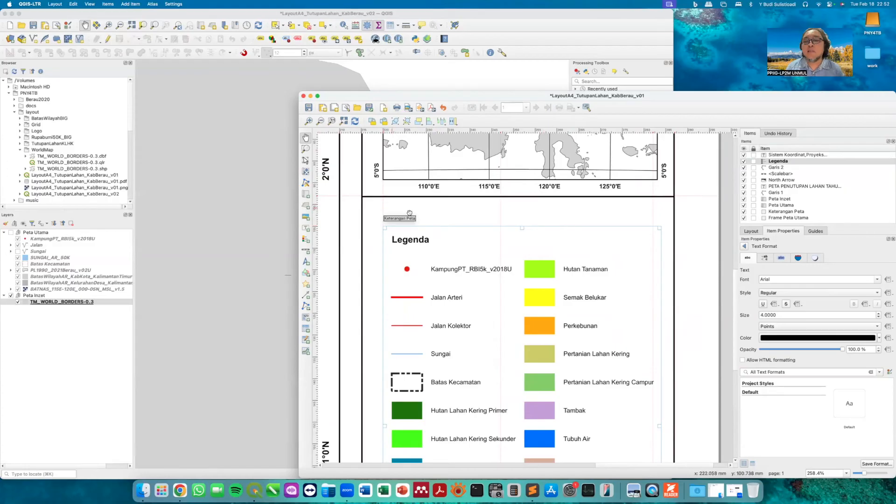
- Add a horizontal guide at 103 mm and align the legend's top edge with it
{"action": "left_click", "coordinate": [816, 231]}
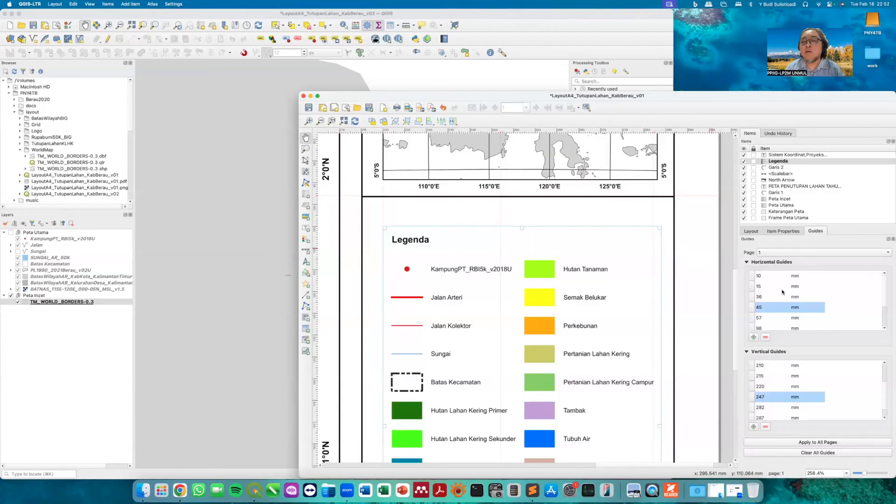
{"action": "scroll", "coordinate": [769, 300], "scroll_direction": "up", "scroll_amount": 1}
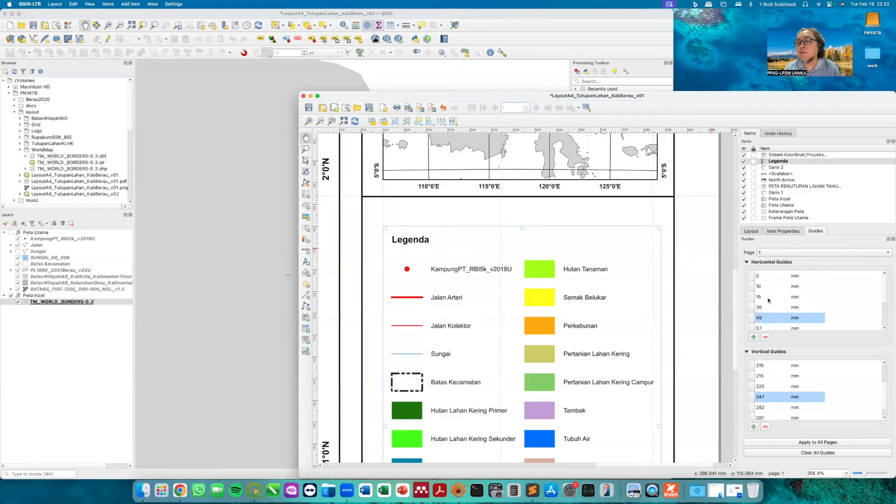
{"action": "double_click", "coordinate": [769, 277]}
{"action": "type", "text": "105"}
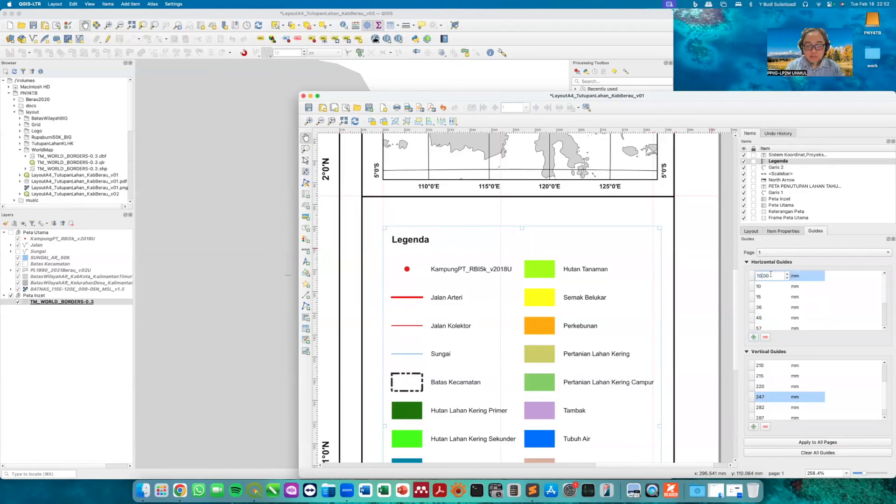
{"action": "key", "text": "Return"}
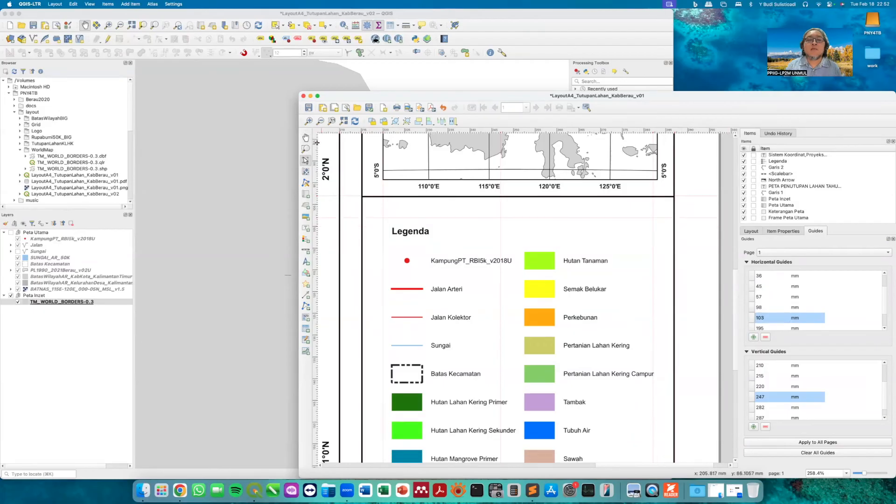
- Examine the map information column from the title down to the last legend rows, checking how the legend fits the frame
{"action": "left_click", "coordinate": [306, 138]}
{"action": "scroll", "coordinate": [509, 257], "scroll_direction": "down", "scroll_amount": 6}
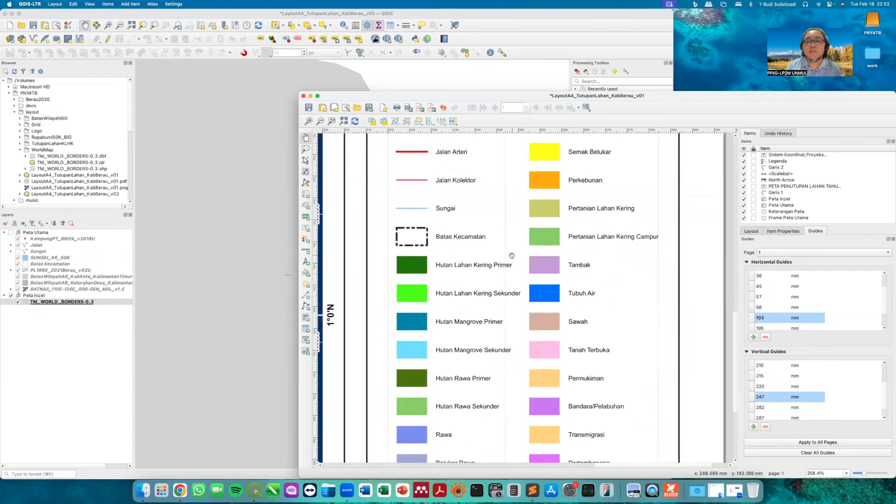
{"action": "left_click_drag", "start_coordinate": [528, 259], "coordinate": [504, 132]}
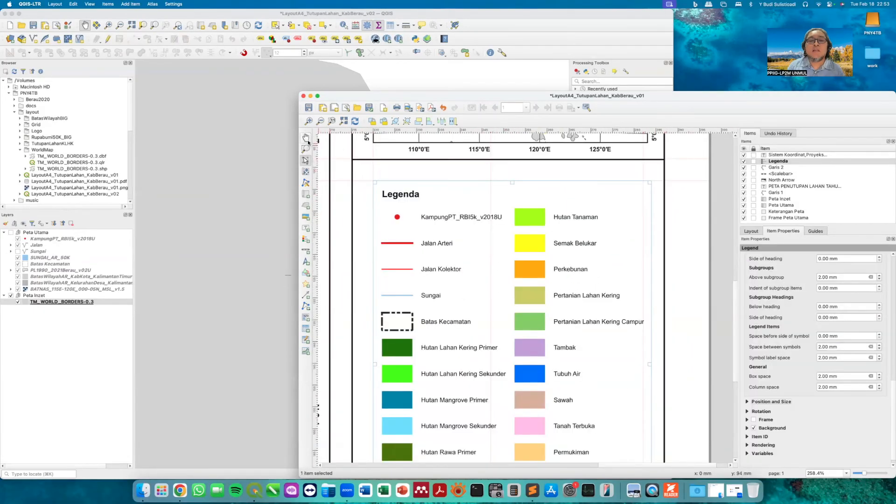
{"action": "scroll", "coordinate": [481, 257], "scroll_direction": "down", "scroll_amount": 9}
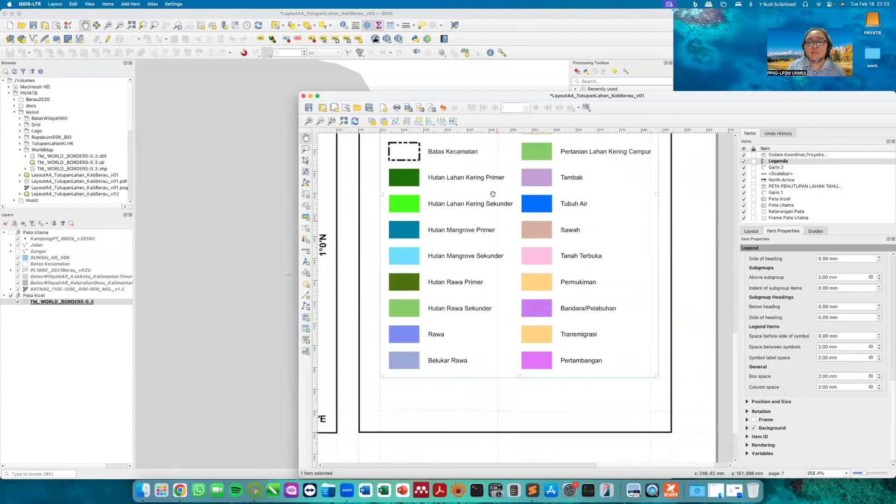
{"action": "scroll", "coordinate": [493, 192], "scroll_direction": "up", "scroll_amount": 7}
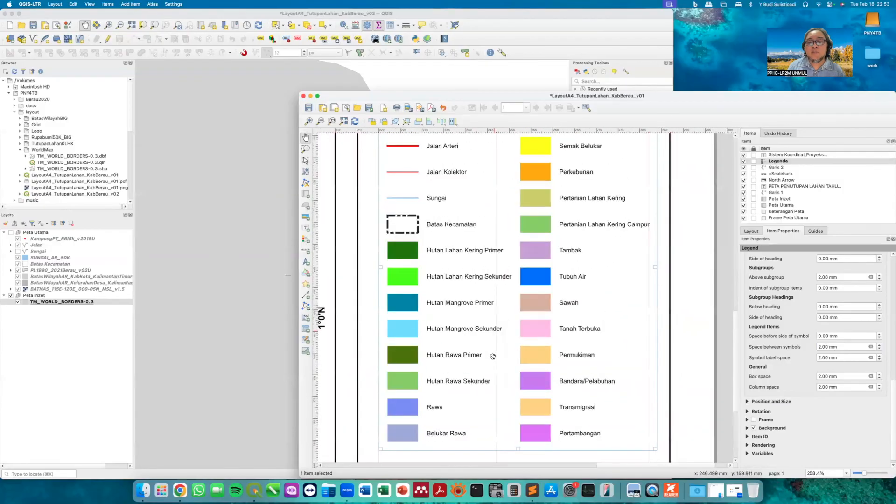
{"action": "scroll", "coordinate": [539, 281], "scroll_direction": "up", "scroll_amount": 10}
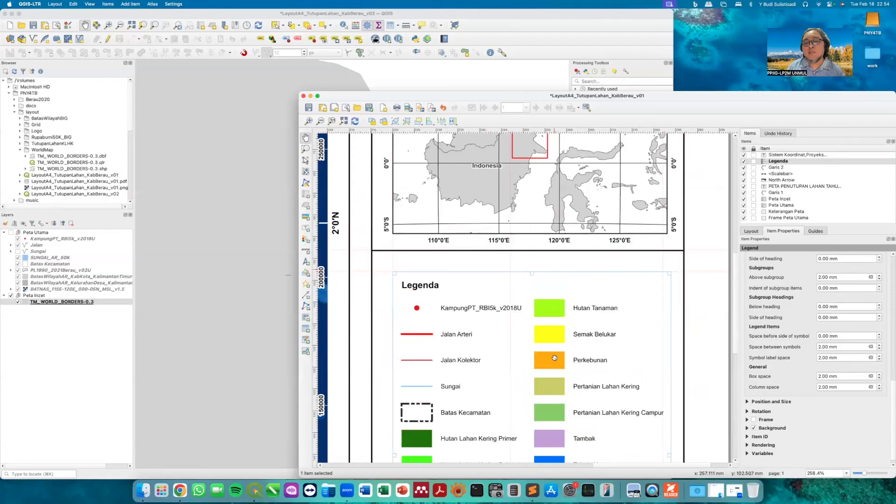
{"action": "scroll", "coordinate": [561, 231], "scroll_direction": "up", "scroll_amount": 9}
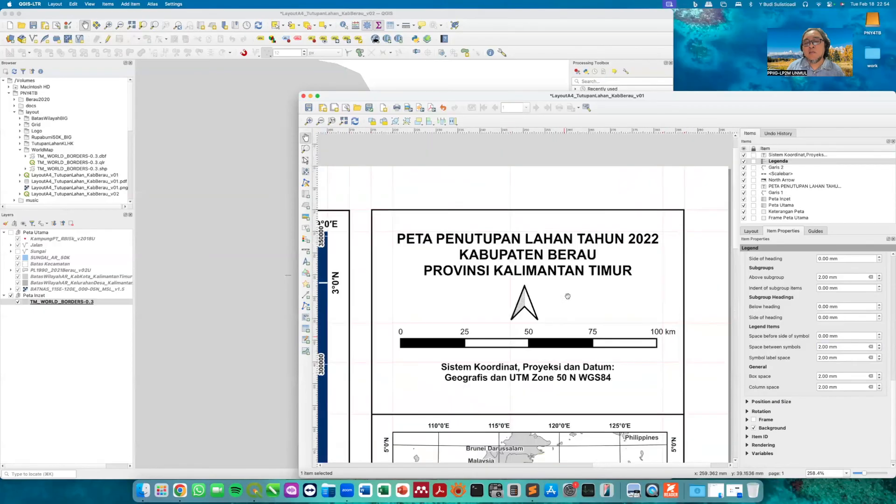
{"action": "scroll", "coordinate": [583, 350], "scroll_direction": "down", "scroll_amount": 11}
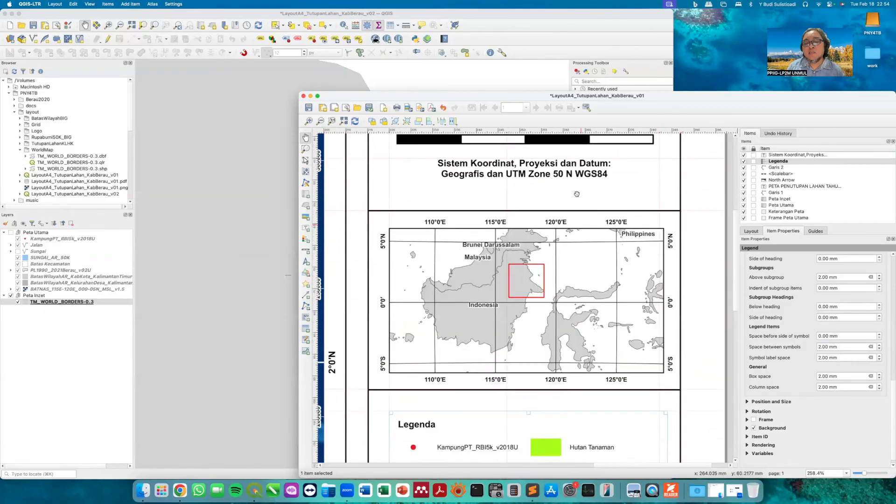
{"action": "scroll", "coordinate": [572, 340], "scroll_direction": "down", "scroll_amount": 10}
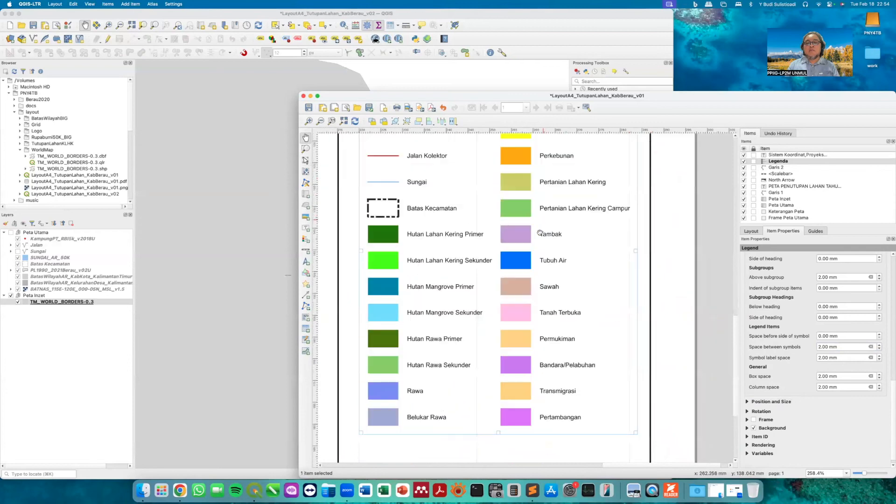
{"action": "scroll", "coordinate": [546, 268], "scroll_direction": "down", "scroll_amount": 3}
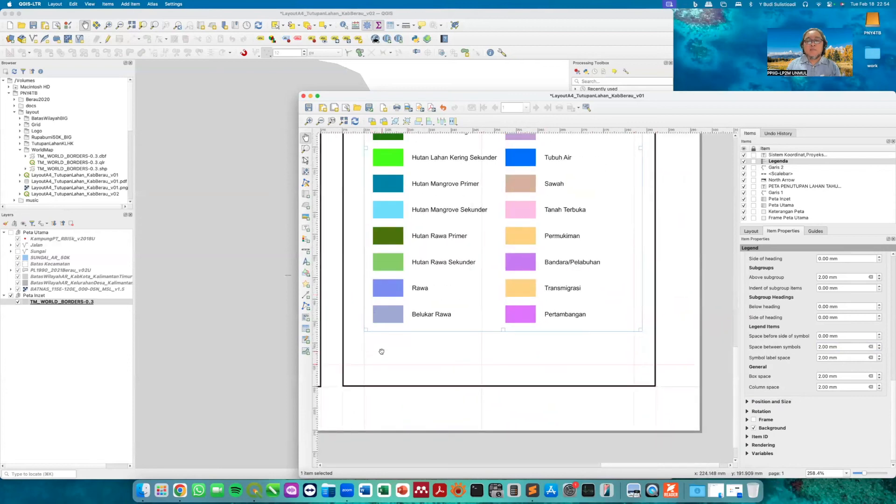
{"action": "scroll", "coordinate": [598, 254], "scroll_direction": "up", "scroll_amount": 6}
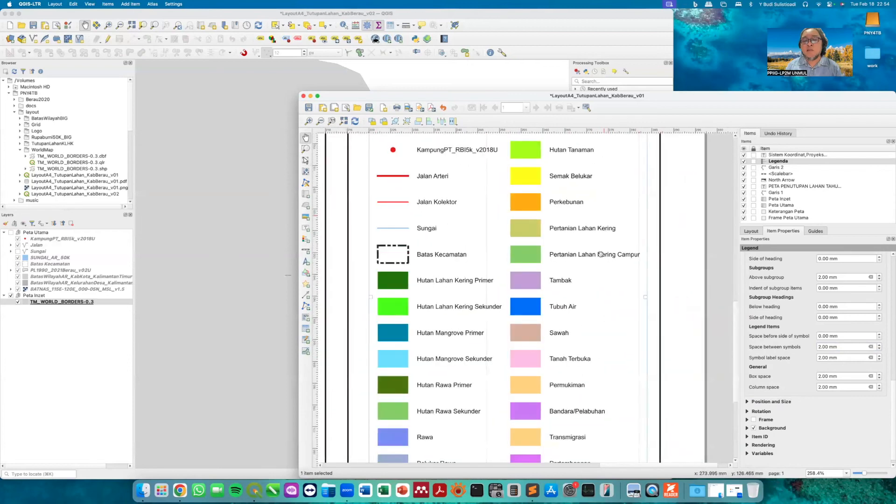
{"action": "scroll", "coordinate": [601, 254], "scroll_direction": "up", "scroll_amount": 5}
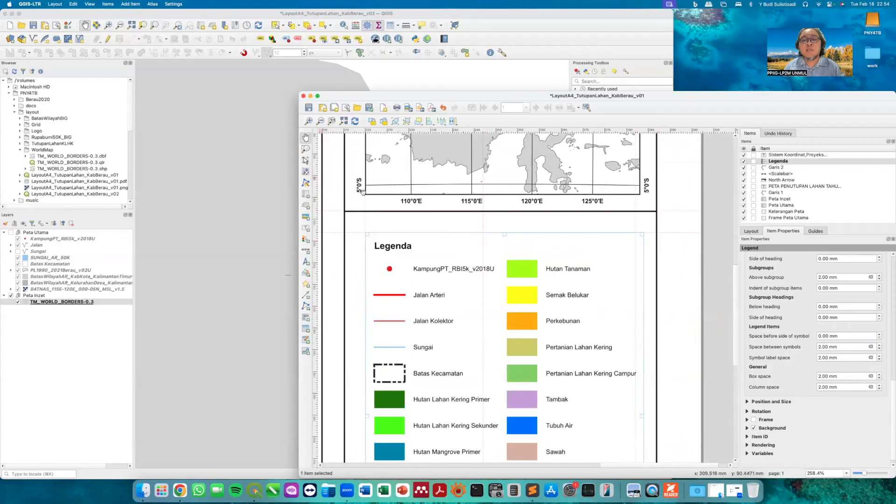
- Set the legend's space between symbols, symbol label space, box space and column space to 1 mm each
{"action": "left_click", "coordinate": [771, 402]}
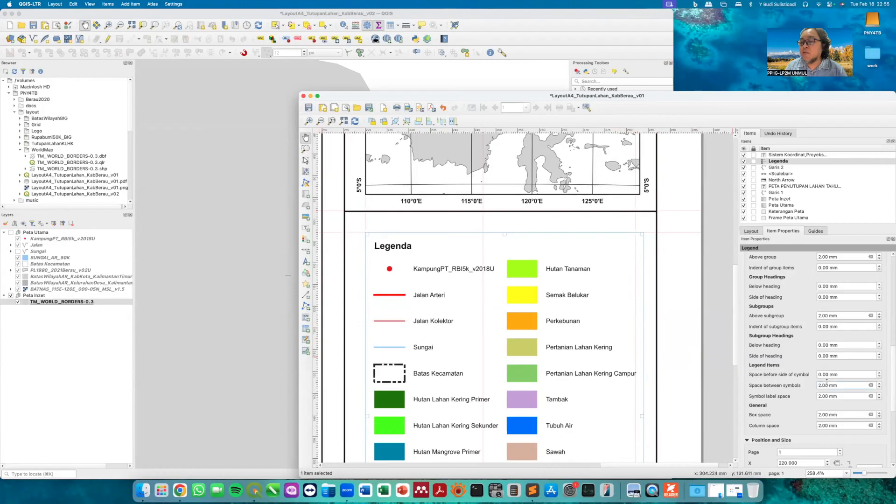
{"action": "type", "text": "1"}
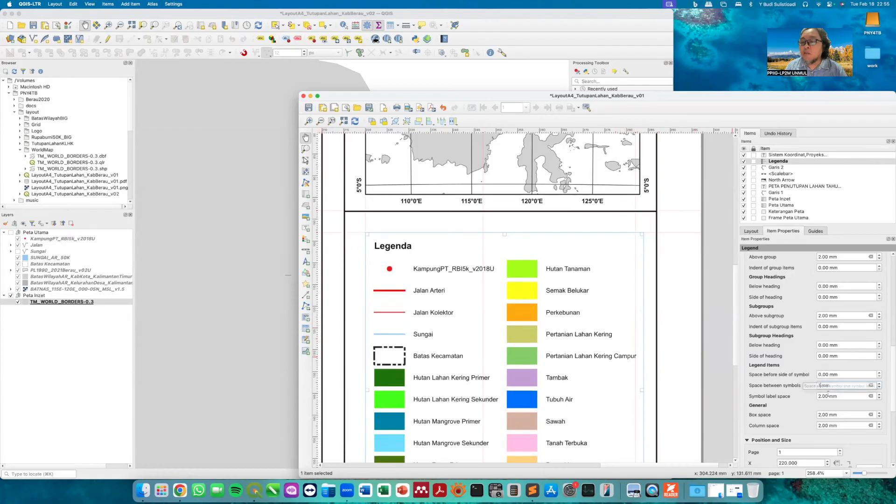
{"action": "left_click", "coordinate": [828, 396]}
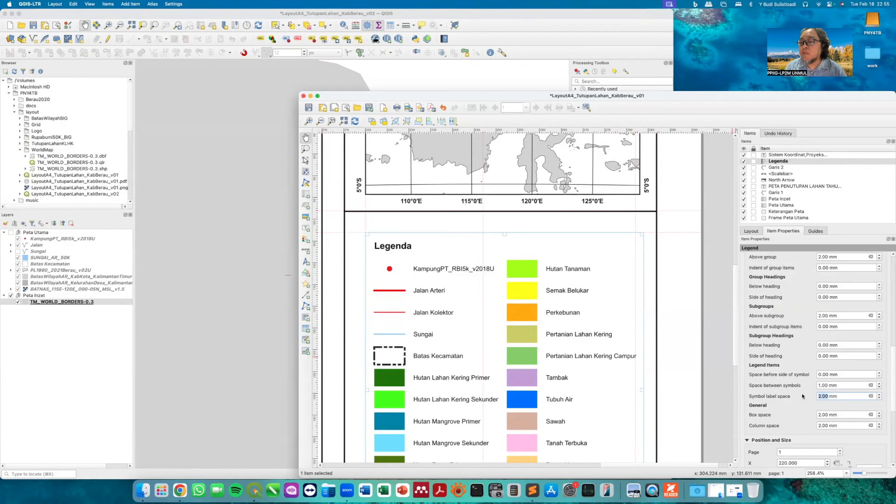
{"action": "type", "text": "1"}
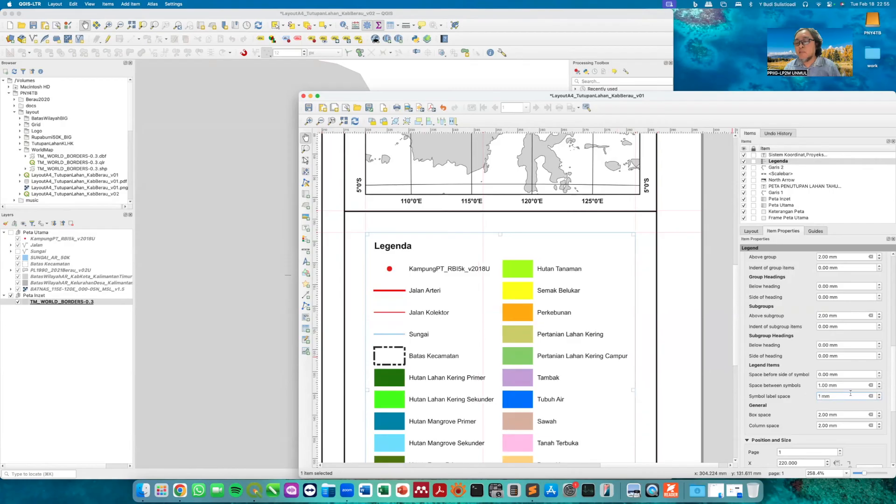
{"action": "key", "text": "Tab"}
{"action": "type", "text": "1"}
{"action": "key", "text": "Tab"}
{"action": "type", "text": "1"}
{"action": "left_click", "coordinate": [668, 295]}
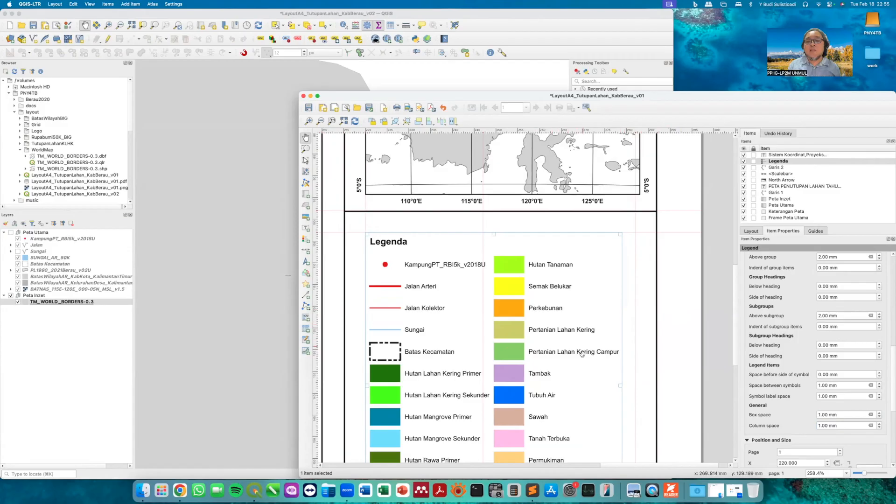
- Duplicate the horizontal divider line between the inset map and the legend, and place the copy over the lower legend rows
{"action": "scroll", "coordinate": [589, 216], "scroll_direction": "down", "scroll_amount": 5}
{"action": "scroll", "coordinate": [589, 215], "scroll_direction": "up", "scroll_amount": 4}
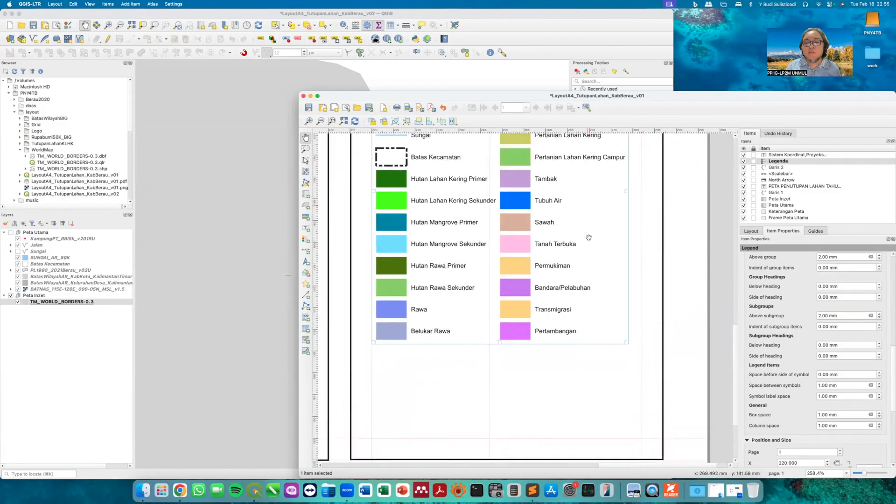
{"action": "scroll", "coordinate": [589, 320], "scroll_direction": "down", "scroll_amount": 5}
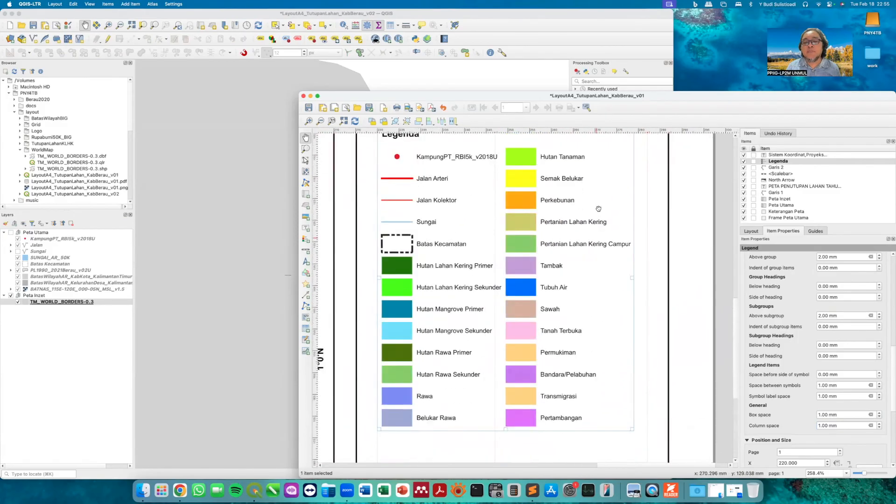
{"action": "scroll", "coordinate": [596, 257], "scroll_direction": "up", "scroll_amount": 5}
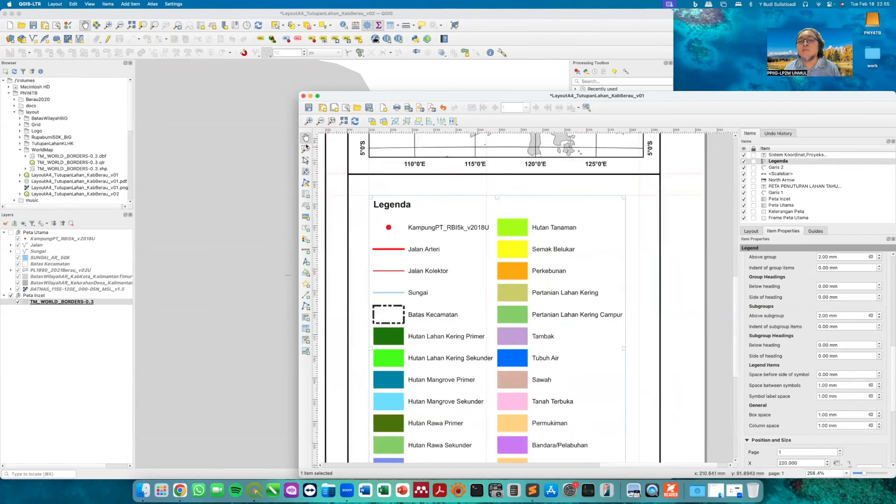
{"action": "left_click", "coordinate": [306, 160]}
{"action": "left_click", "coordinate": [631, 175]}
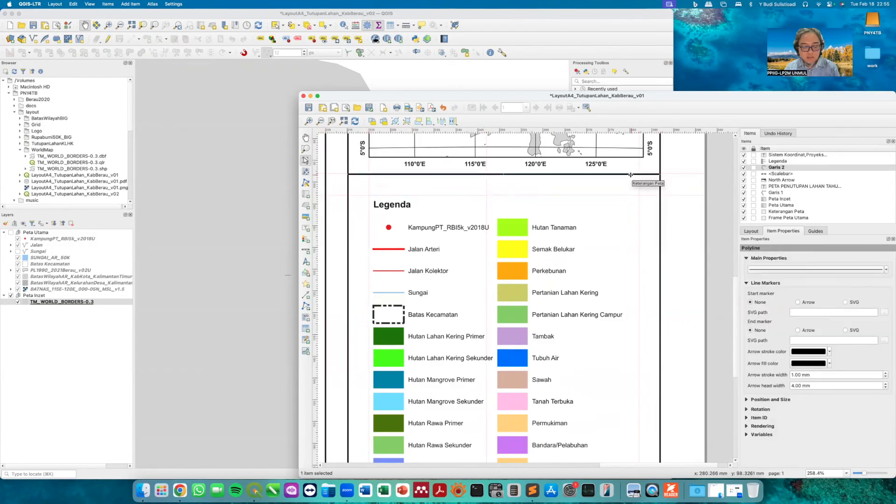
{"action": "key", "text": "super+c"}
{"action": "key", "text": "super+v"}
{"action": "left_click_drag", "start_coordinate": [690, 176], "coordinate": [562, 438]}
- Move the copied divider line into the empty space below the last legend row
{"action": "scroll", "coordinate": [613, 319], "scroll_direction": "down", "scroll_amount": 2}
{"action": "scroll", "coordinate": [613, 318], "scroll_direction": "up", "scroll_amount": 1}
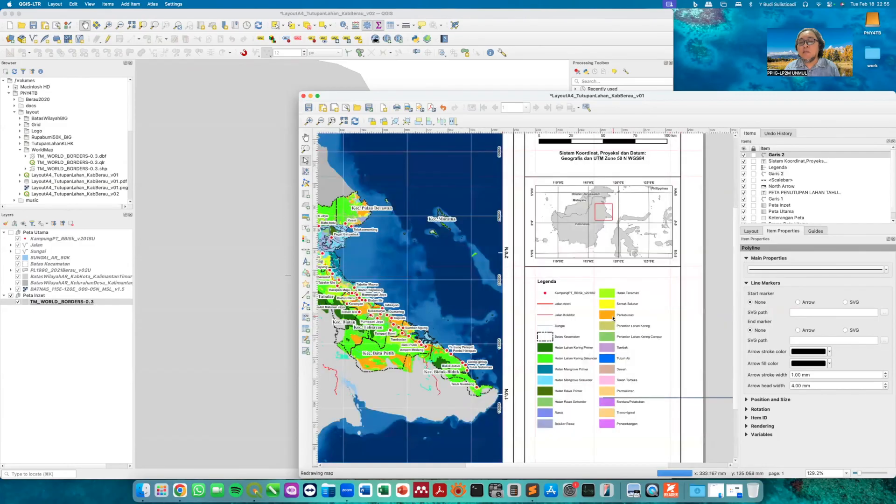
{"action": "scroll", "coordinate": [613, 320], "scroll_direction": "up", "scroll_amount": 3}
{"action": "scroll", "coordinate": [614, 319], "scroll_direction": "down", "scroll_amount": 1}
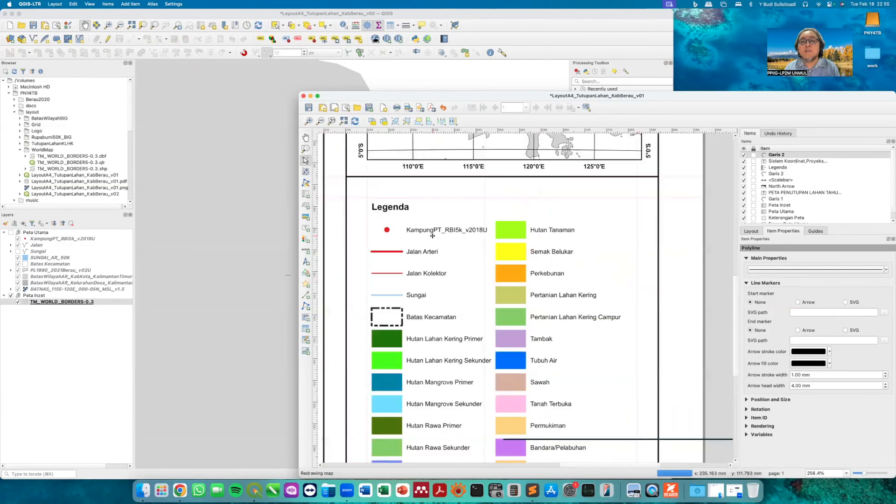
{"action": "left_click", "coordinate": [306, 138]}
{"action": "left_click_drag", "start_coordinate": [518, 365], "coordinate": [524, 203]}
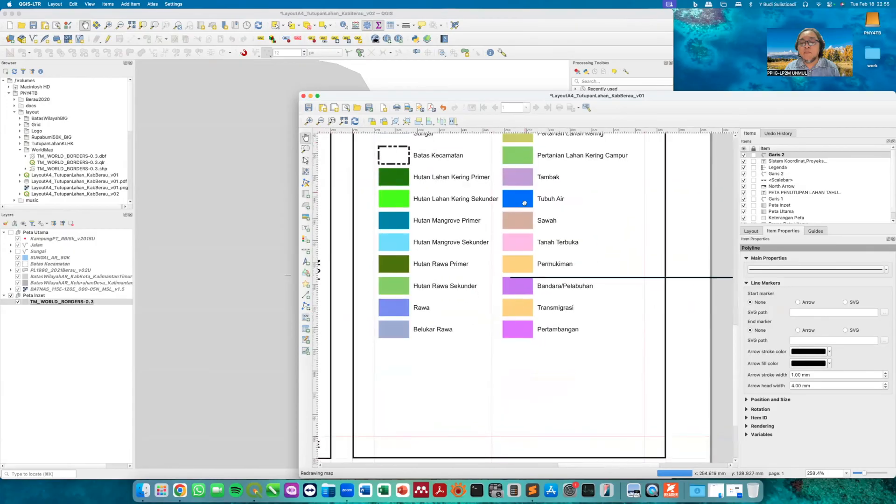
{"action": "left_click", "coordinate": [306, 160]}
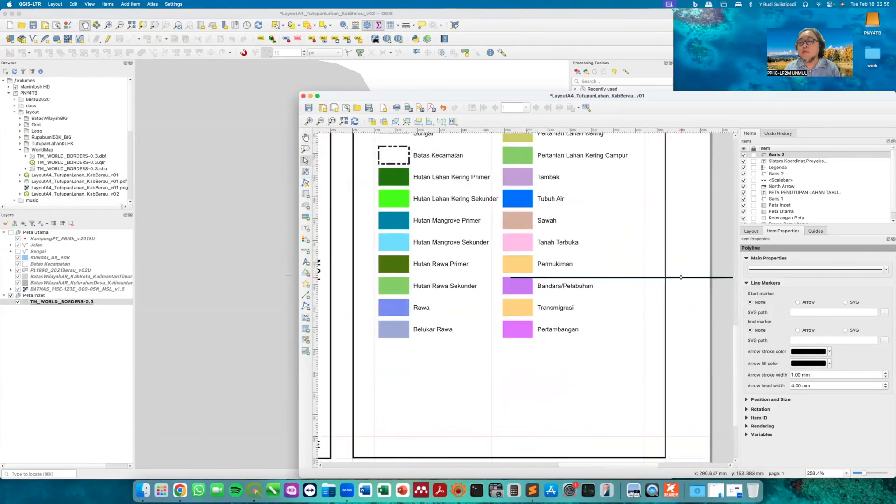
{"action": "left_click_drag", "start_coordinate": [682, 276], "coordinate": [473, 376]}
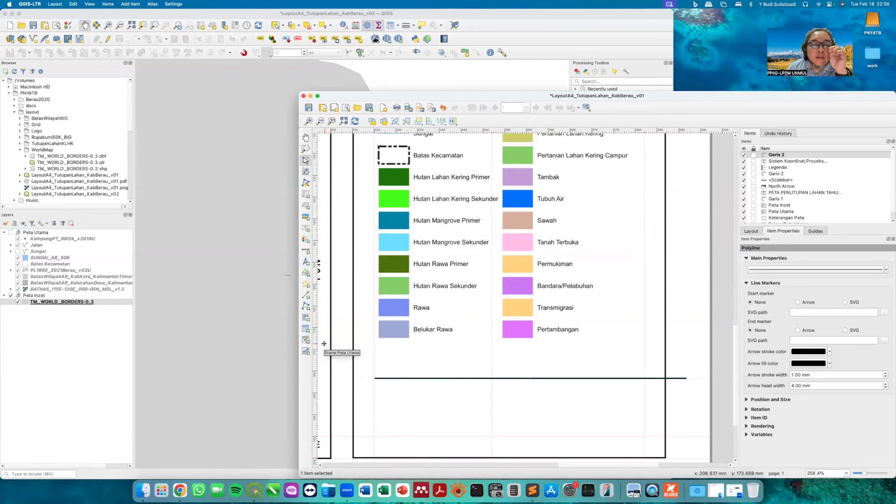
- Add a horizontal guide at 174 mm and snap the copied divider line to it across the full width of the frame
{"action": "left_click", "coordinate": [815, 232]}
{"action": "left_click", "coordinate": [753, 337]}
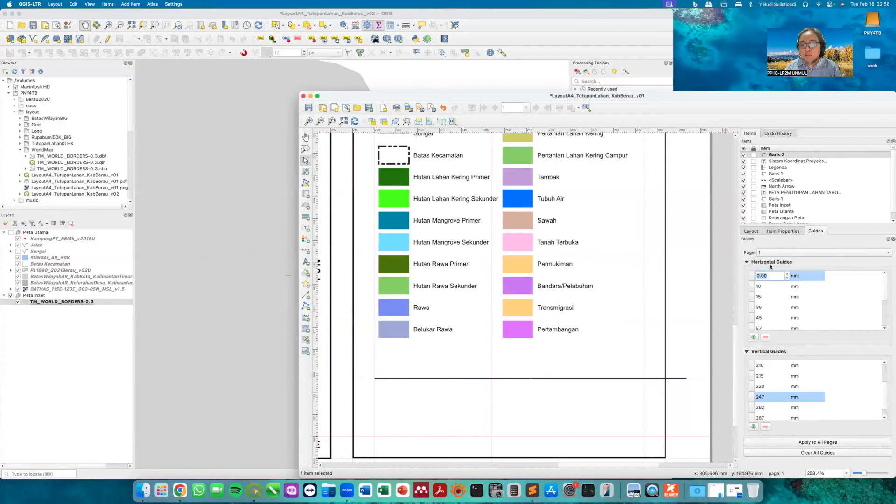
{"action": "key", "text": "Return"}
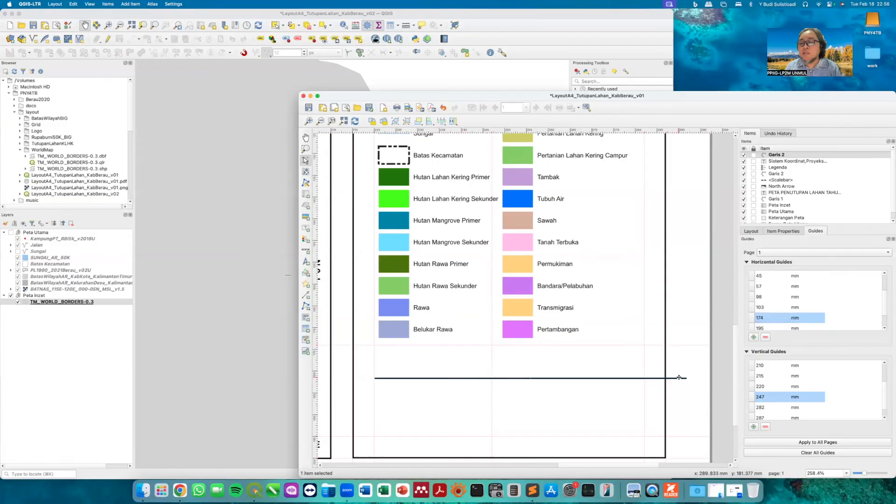
{"action": "left_click_drag", "start_coordinate": [633, 372], "coordinate": [619, 349]}
{"action": "left_click", "coordinate": [693, 324]}
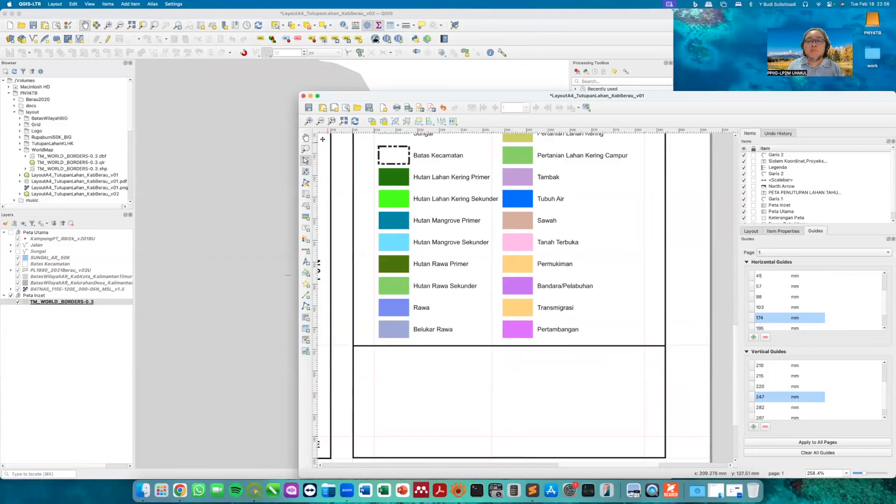
- Copy the coordinate system, projection and datum label located under the scale bar
{"action": "left_click", "coordinate": [306, 139]}
{"action": "left_click_drag", "start_coordinate": [517, 240], "coordinate": [528, 400]}
{"action": "left_click_drag", "start_coordinate": [562, 205], "coordinate": [539, 379]}
{"action": "left_click_drag", "start_coordinate": [585, 256], "coordinate": [587, 382]}
{"action": "scroll", "coordinate": [568, 318], "scroll_direction": "up", "scroll_amount": 5}
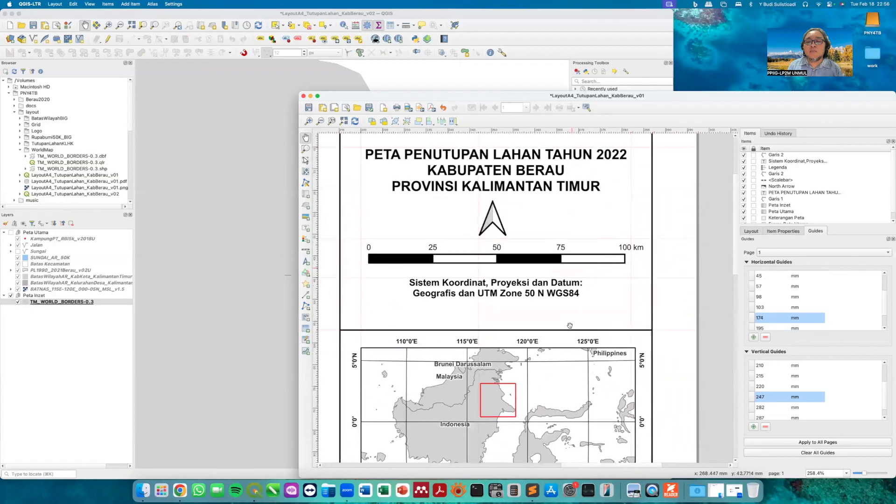
{"action": "left_click", "coordinate": [305, 160]}
{"action": "left_click", "coordinate": [471, 358]}
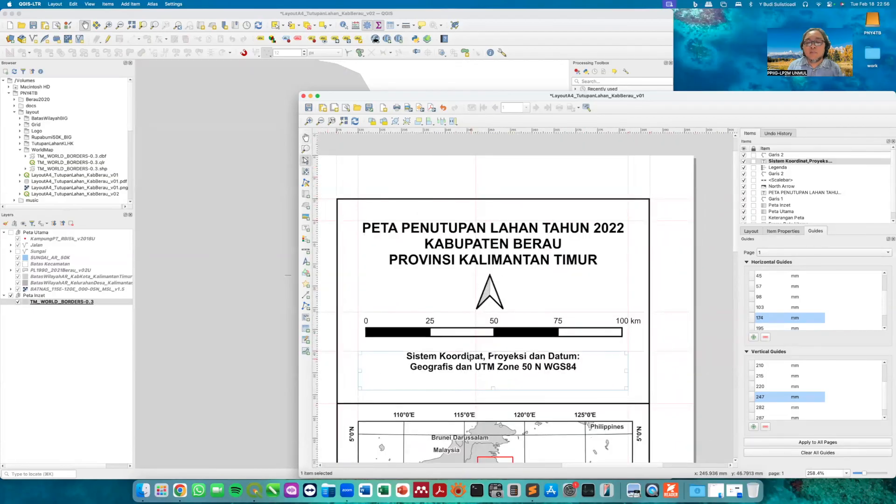
{"action": "key", "text": "super+c"}
- Paste the copied label into the empty box below the legend, just under the new divider line
{"action": "scroll", "coordinate": [592, 318], "scroll_direction": "down", "scroll_amount": 6}
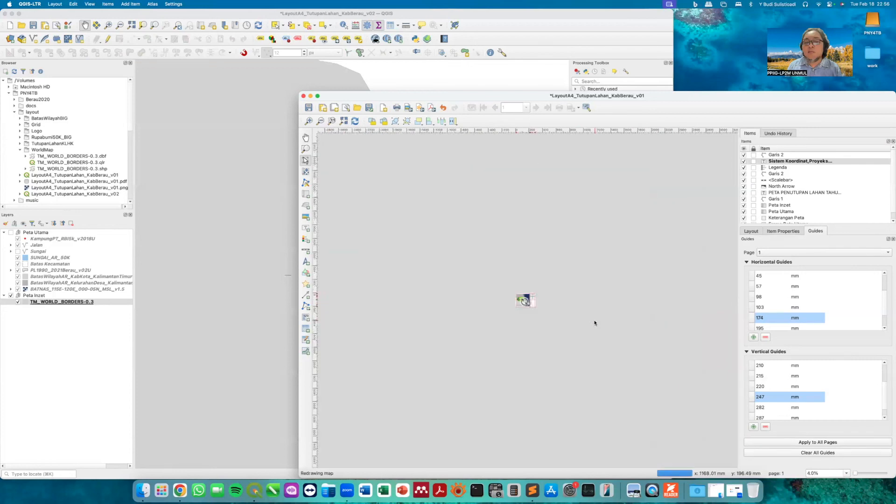
{"action": "scroll", "coordinate": [592, 321], "scroll_direction": "up", "scroll_amount": 5}
{"action": "scroll", "coordinate": [589, 321], "scroll_direction": "up", "scroll_amount": 3}
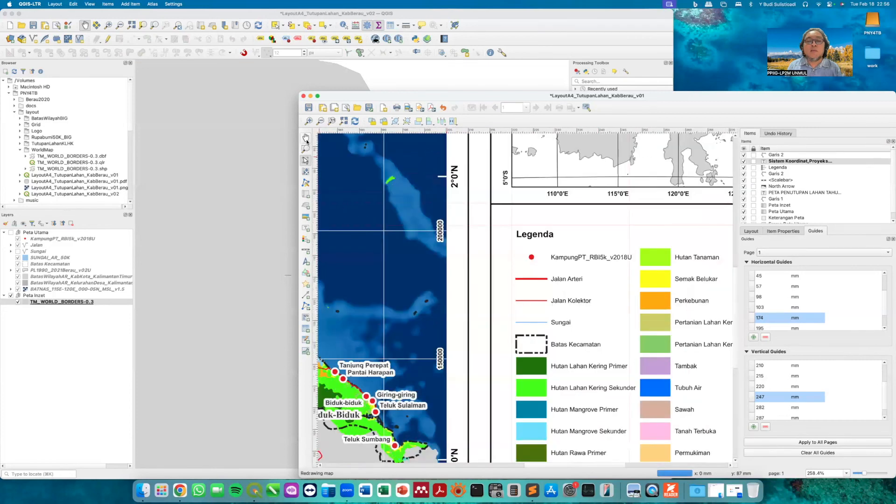
{"action": "scroll", "coordinate": [488, 158], "scroll_direction": "down", "scroll_amount": 10}
{"action": "scroll", "coordinate": [488, 158], "scroll_direction": "right", "scroll_amount": 4}
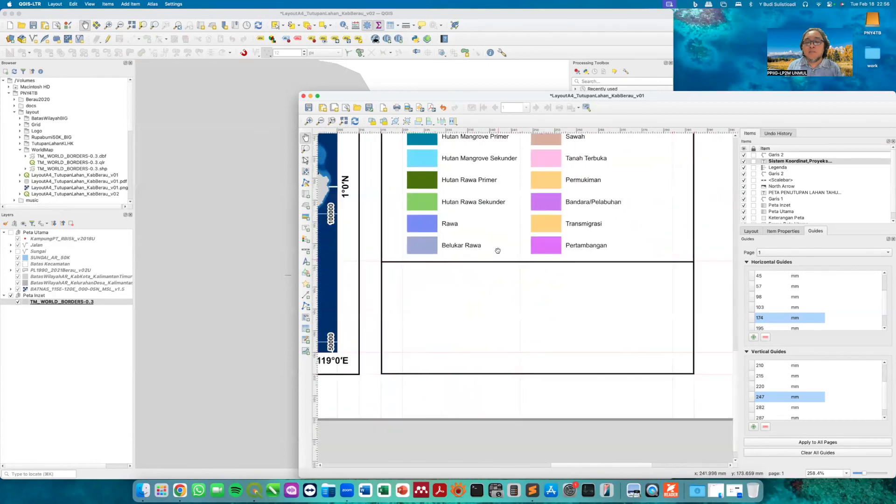
{"action": "key", "text": "v"}
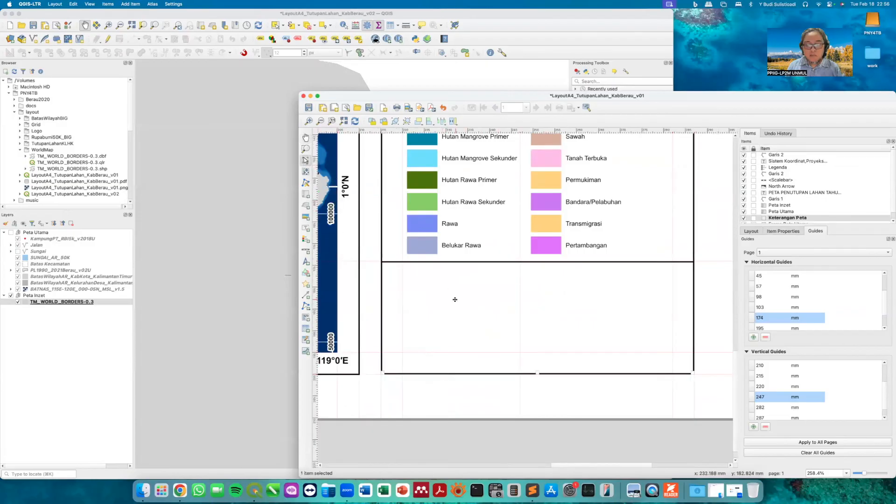
{"action": "key", "text": "ctrl+v"}
{"action": "left_click_drag", "start_coordinate": [566, 320], "coordinate": [512, 299]}
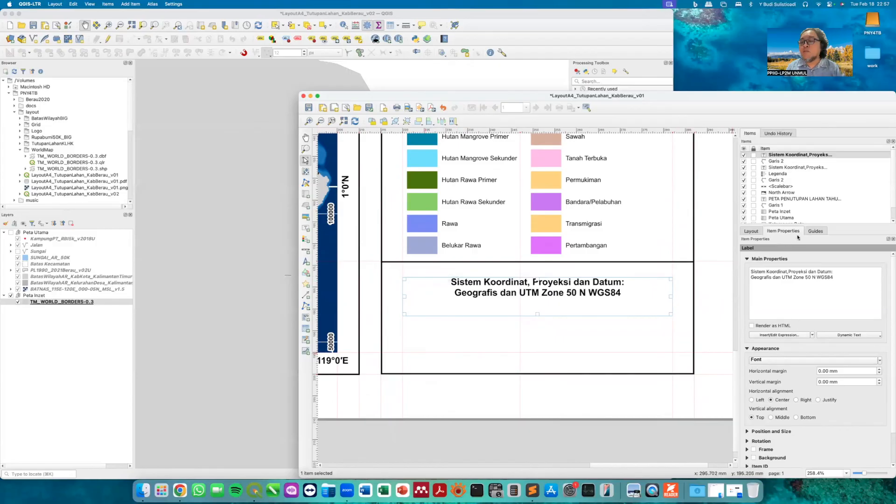
- Add a horizontal guide at 179 mm and align the pasted label's top edge with it
{"action": "left_click", "coordinate": [822, 232]}
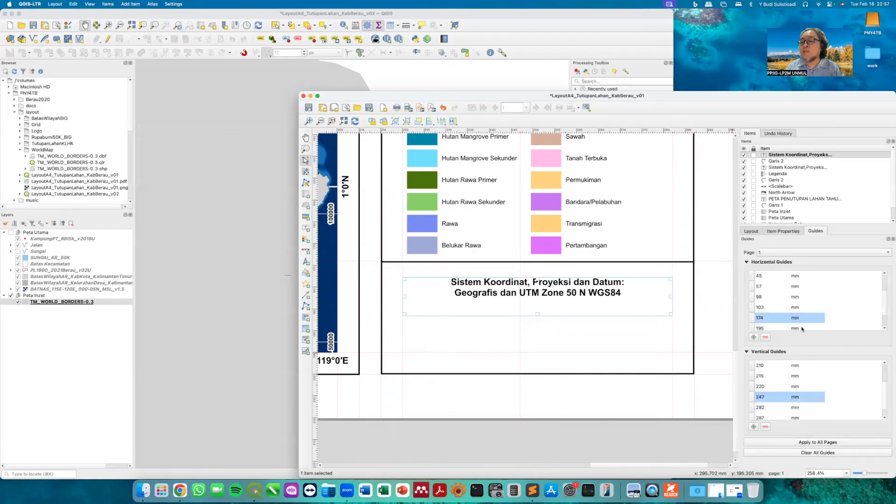
{"action": "left_click", "coordinate": [754, 337]}
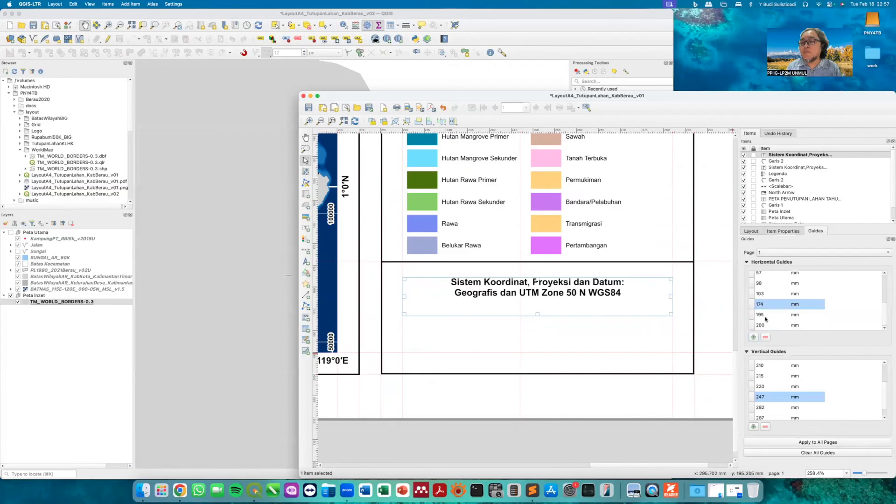
{"action": "scroll", "coordinate": [766, 320], "scroll_direction": "up", "scroll_amount": 3}
{"action": "double_click", "coordinate": [762, 277]}
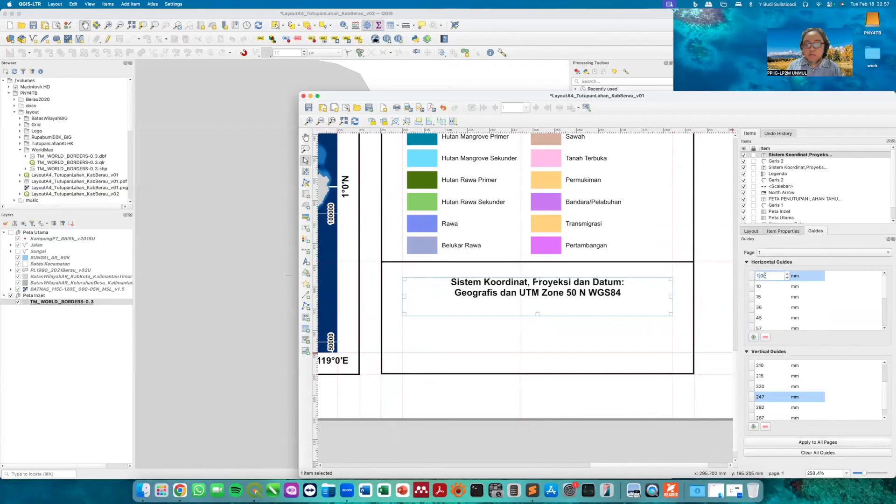
{"action": "key", "text": "Return"}
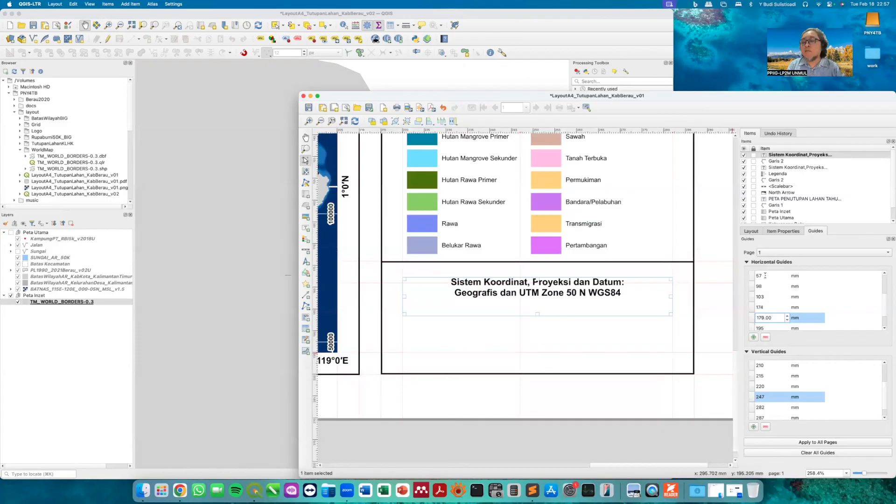
{"action": "left_click_drag", "start_coordinate": [509, 300], "coordinate": [506, 305]}
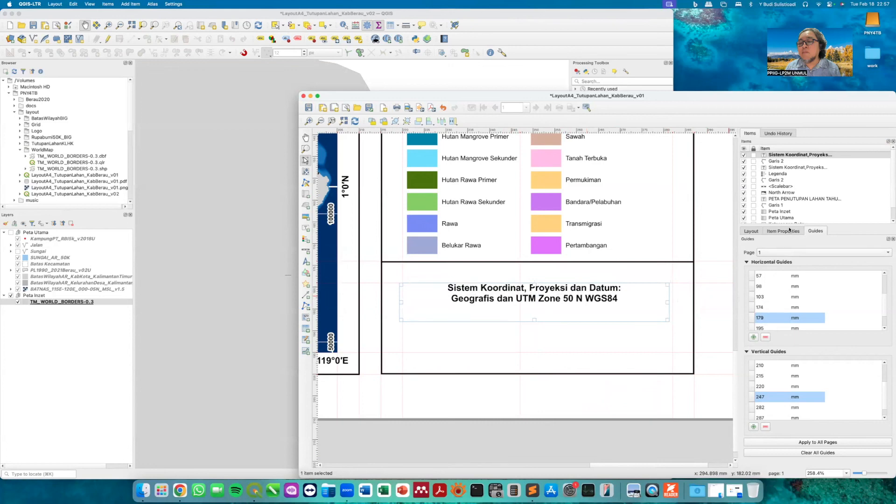
- Set the pasted label's horizontal alignment to Left
{"action": "left_click", "coordinate": [790, 230]}
{"action": "scroll", "coordinate": [892, 274], "scroll_direction": "down", "scroll_amount": 3}
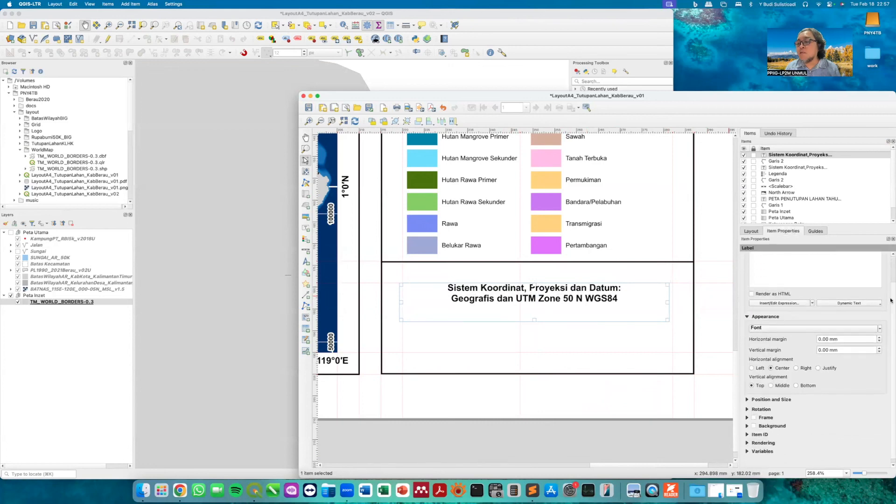
{"action": "left_click", "coordinate": [752, 364]}
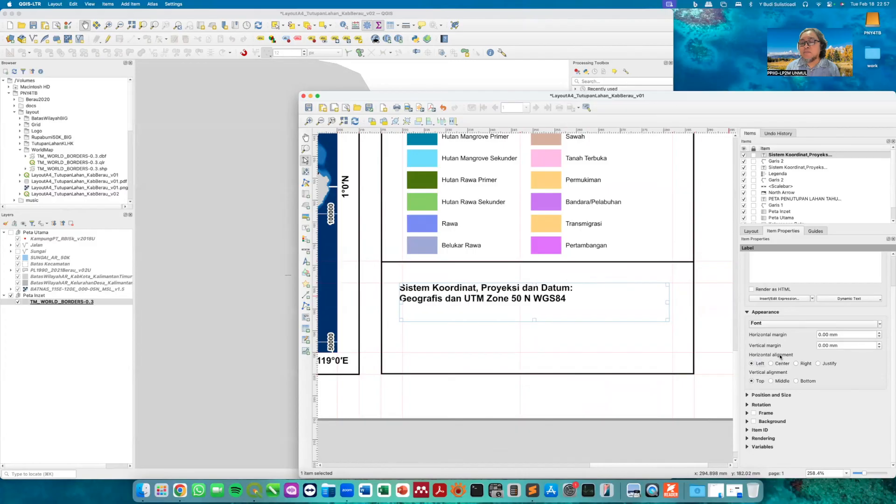
- Replace the pasted label's text with the heading SUMBER DATA DAN KONTAK
{"action": "scroll", "coordinate": [826, 285], "scroll_direction": "up", "scroll_amount": 3}
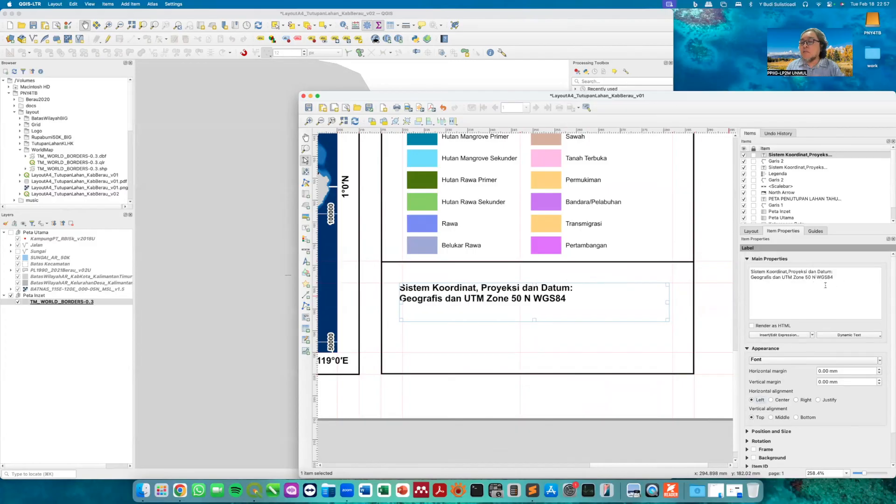
{"action": "left_click_drag", "start_coordinate": [840, 279], "coordinate": [723, 263]}
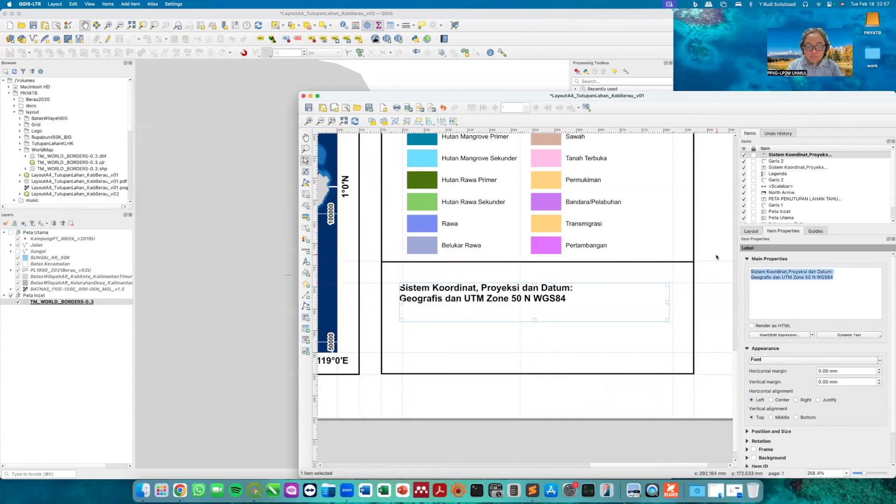
{"action": "type", "text": "F"}
{"action": "key", "text": "BackSpace"}
{"action": "type", "text": "SUMBER DATA"}
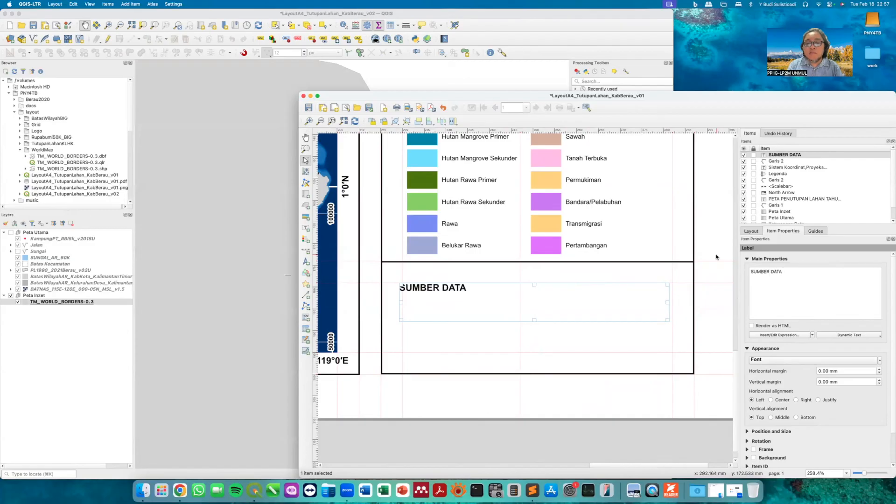
{"action": "type", "text": " da"}
{"action": "key", "text": "BackSpace"}
{"action": "type", "text": "DAN KONTAK"}
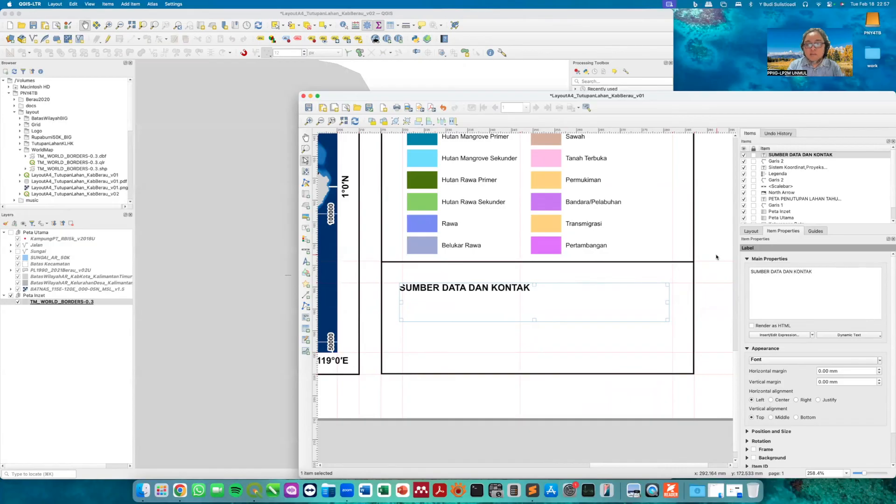
- Below the heading, add source lines for Fitur Rupabumi (Peta Rupabumi Indonesia Skala 1:50.000, BIG, 2018) and Tutupan Lahan (Direktorat IPSDH Ditjen PKTL KLHK, 2021)
{"action": "key", "text": "Return"}
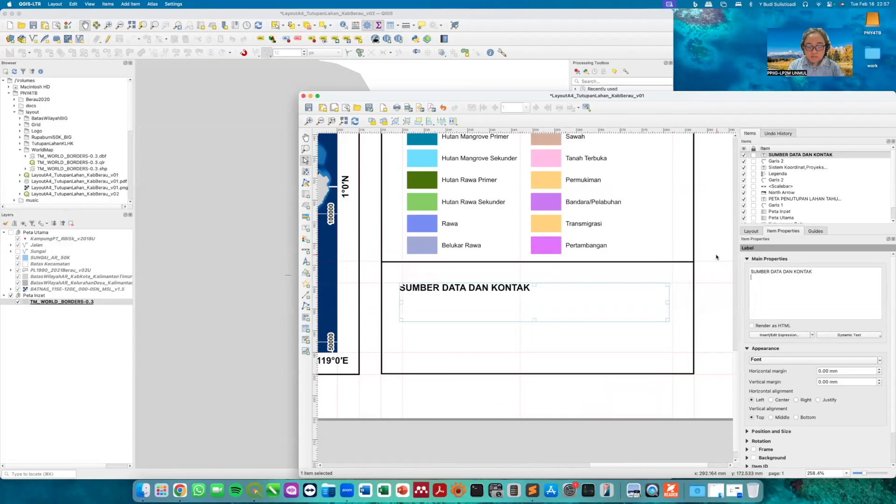
{"action": "type", "text": "Fitur Rupabumi (SJ"}
{"action": "key", "text": "BackSpace"}
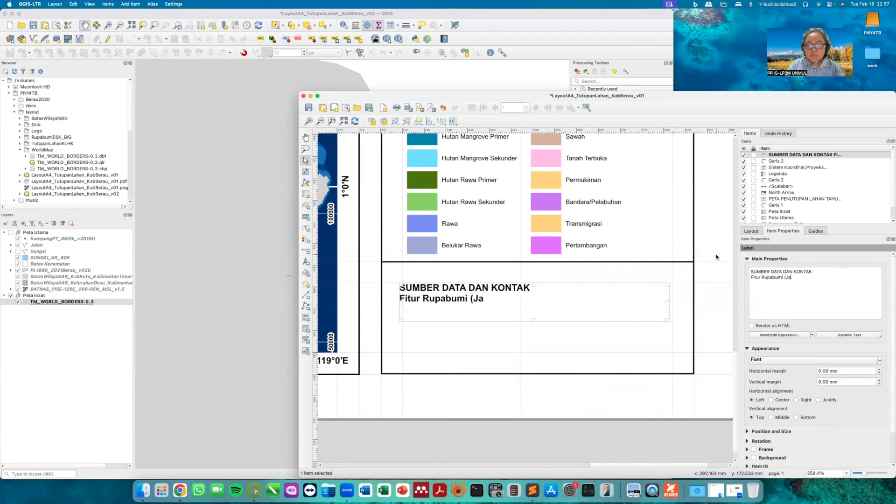
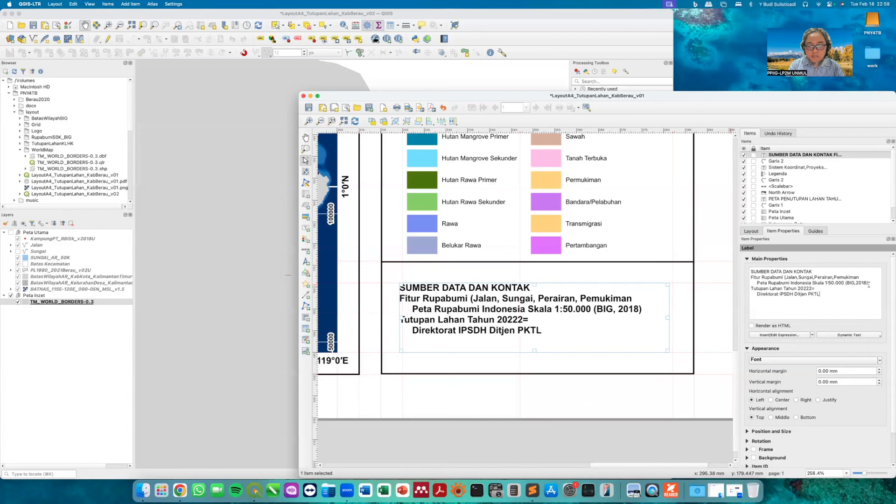
{"action": "type", "text": "KLHK "}
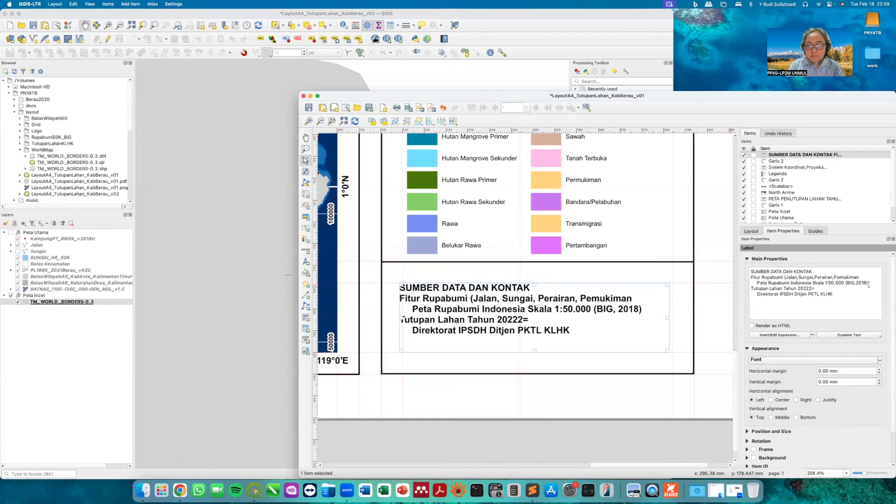
{"action": "type", "text": "(2021)"}
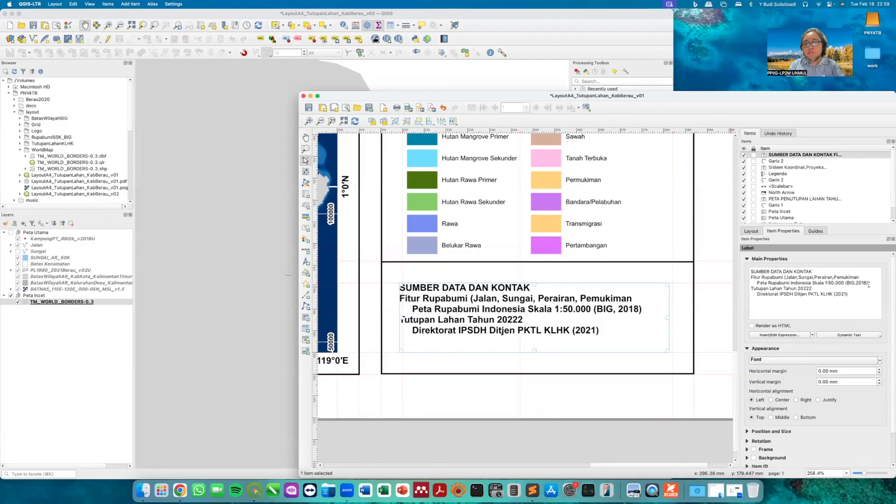
- Change the font of the data-source label from bold to regular weight
{"action": "key", "text": "Up"}
{"action": "key", "text": "super+a"}
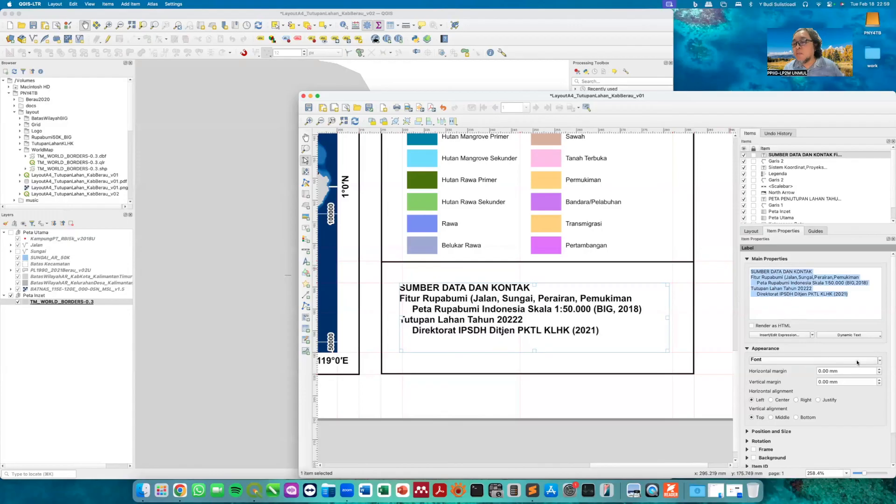
{"action": "left_click", "coordinate": [828, 302]}
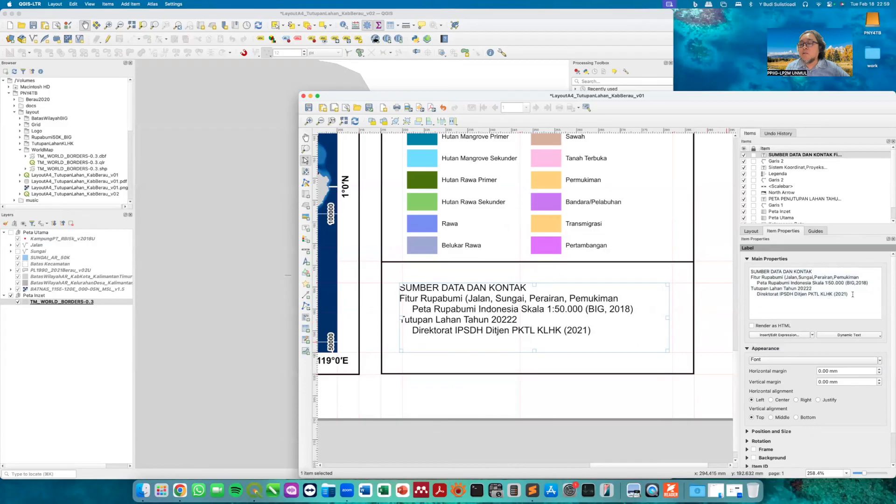
- Leave a blank line below the sources and add "Kontak: Dinas Lingkungan Hidup dan Kebersihan Kab. Berau" to the label
{"action": "key", "text": "Return"}
{"action": "key", "text": "Return"}
{"action": "type", "text": "Ko"}
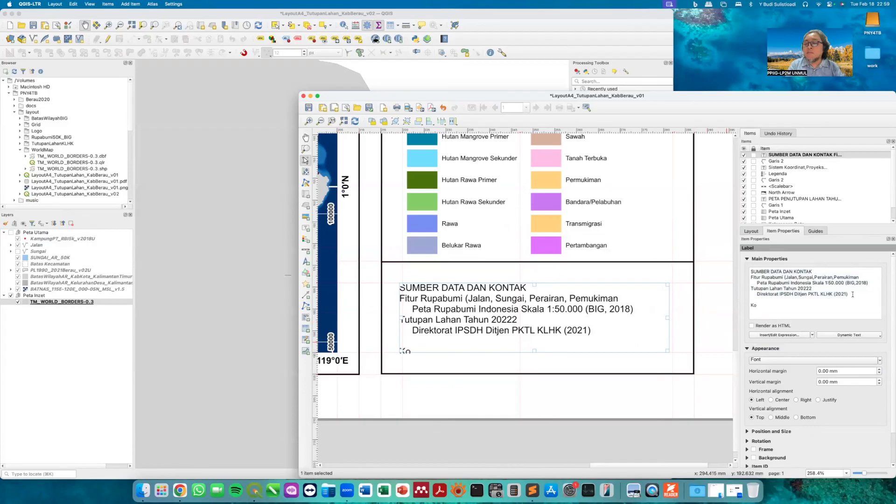
{"action": "type", "text": "ntak: D"}
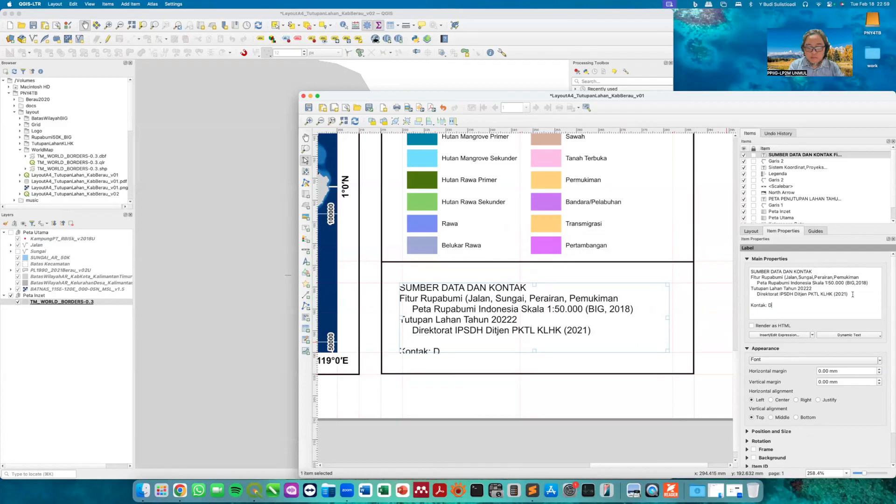
{"action": "type", "text": "inas Lik"}
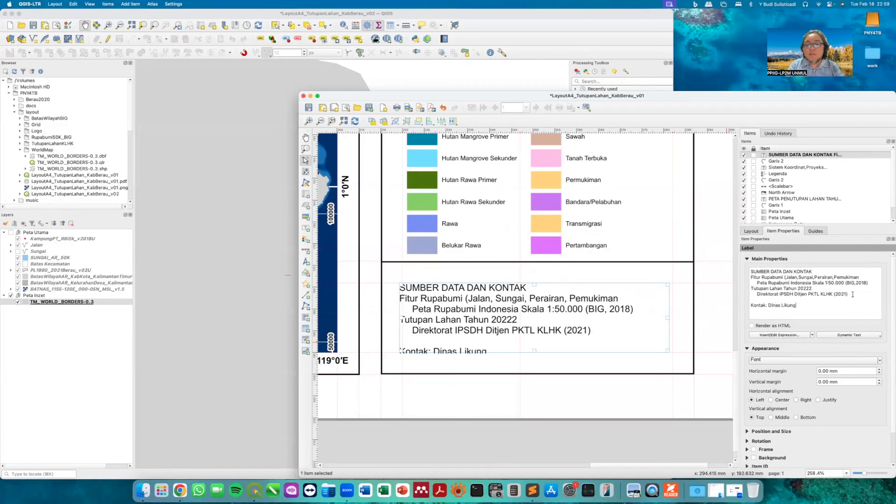
{"action": "key", "text": "BackSpace"}
{"action": "type", "text": "ngkungan Hidup dan Keb"}
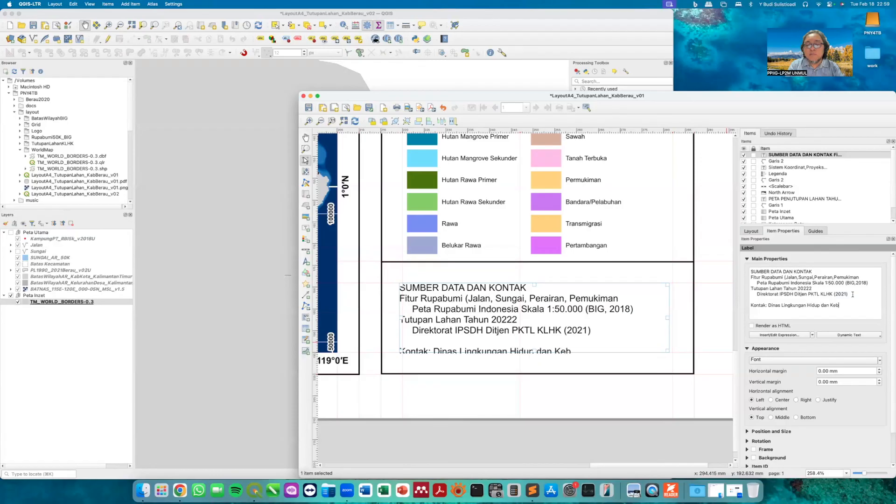
{"action": "type", "text": "ersihan Kab.Berau"}
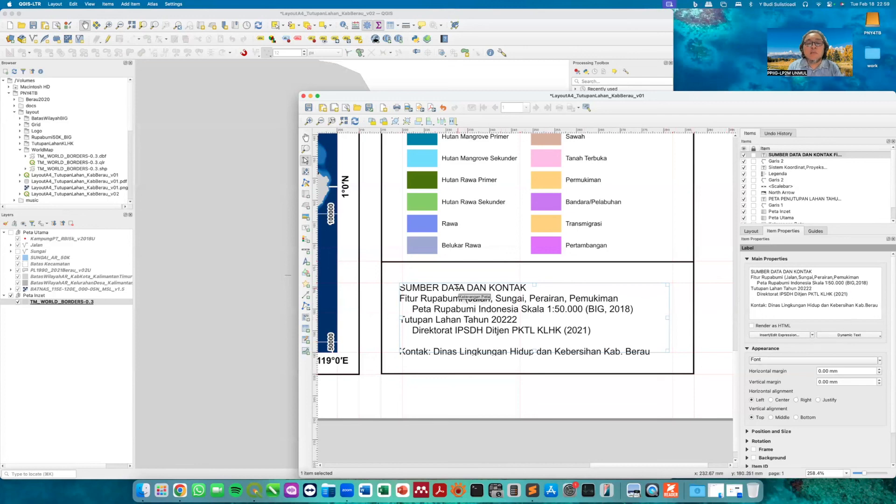
- Move the 179 mm horizontal guide to 178 mm and align the data-source label's upper-left corner with the guides
{"action": "left_click", "coordinate": [816, 232]}
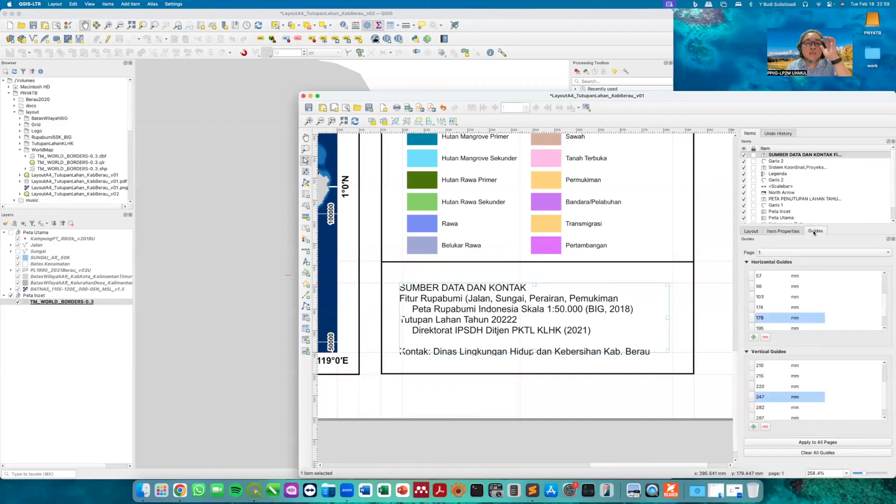
{"action": "double_click", "coordinate": [776, 318]}
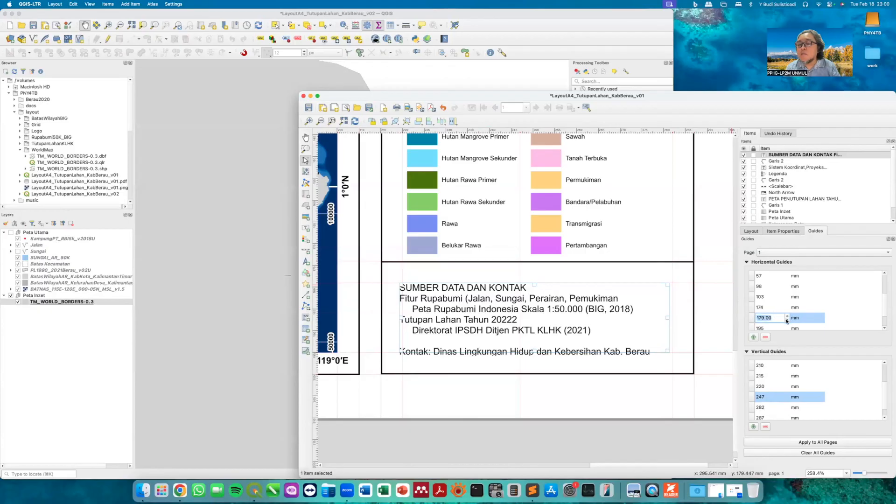
{"action": "left_click", "coordinate": [787, 320]}
{"action": "left_click", "coordinate": [534, 299]}
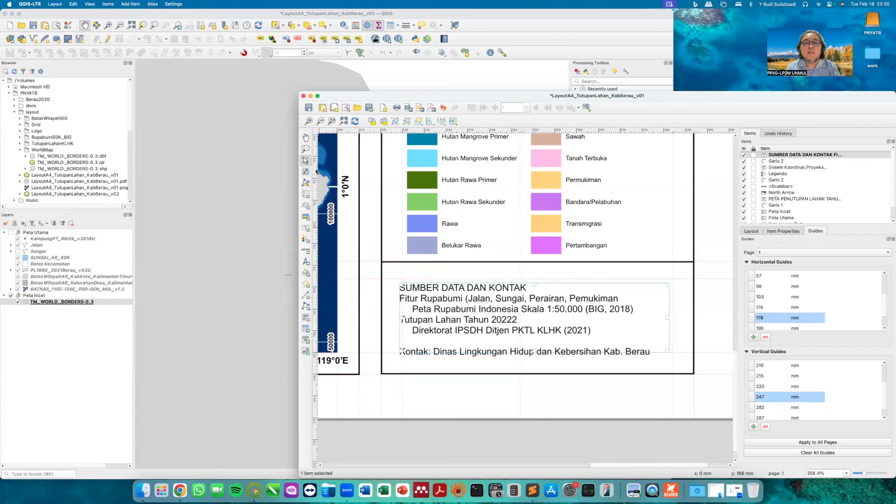
{"action": "key", "text": "Up"}
{"action": "key", "text": "Right"}
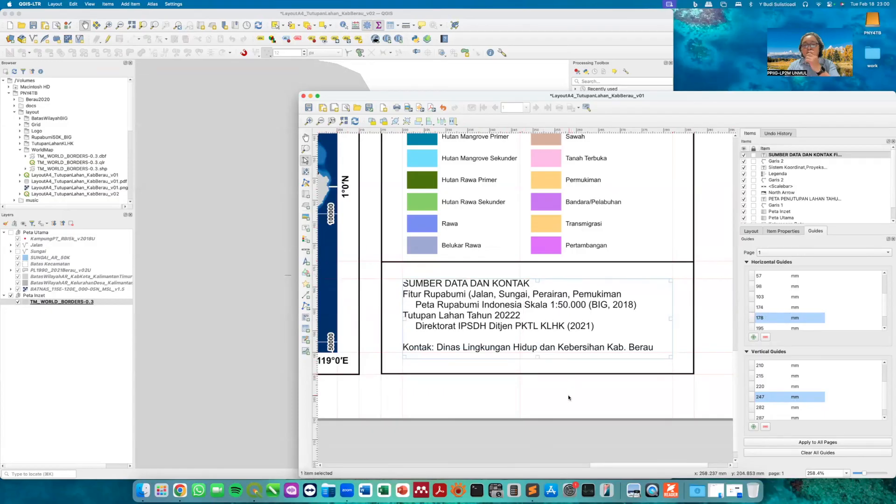
- Reduce the font size of the data-source and contact label
{"action": "left_click", "coordinate": [678, 331]}
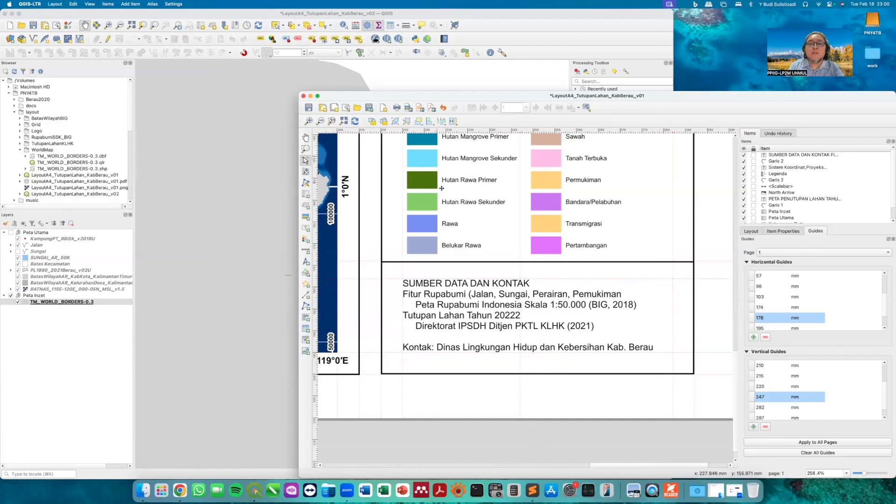
{"action": "left_click", "coordinate": [475, 294]}
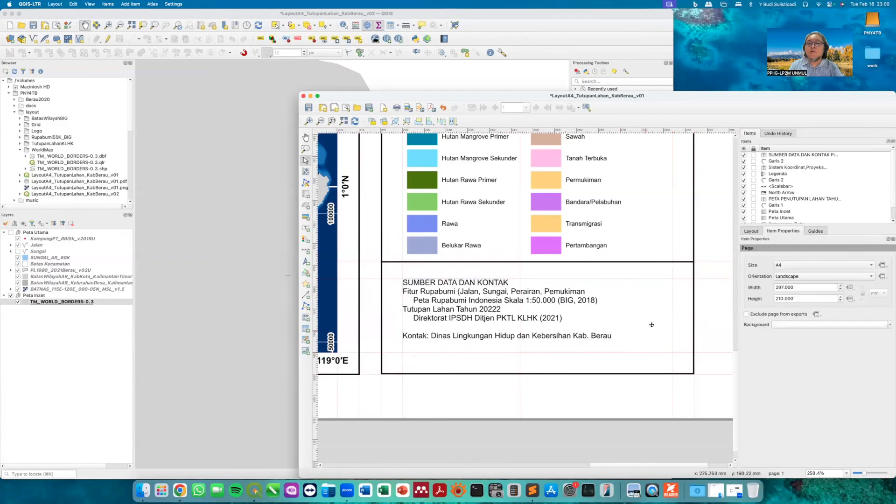
- Add a picture beside the data-source text, inside the right guide, using logo_berau02.png from the layout/Logo folder
{"action": "left_click", "coordinate": [129, 4]}
{"action": "left_click", "coordinate": [141, 30]}
{"action": "mouse_move", "coordinate": [622, 289]}
{"action": "left_mouse_down"}
{"action": "mouse_move", "coordinate": [652, 309]}
{"action": "mouse_move", "coordinate": [672, 351]}
{"action": "left_mouse_up"}
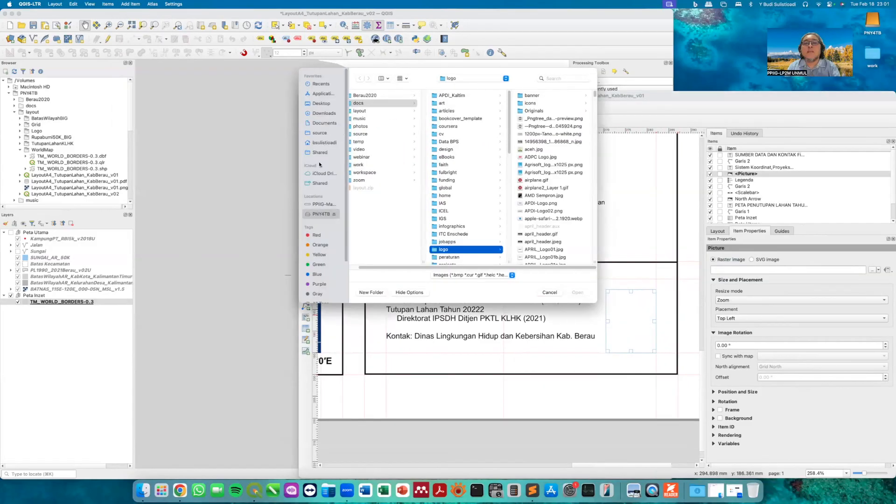
{"action": "left_click", "coordinate": [322, 216]}
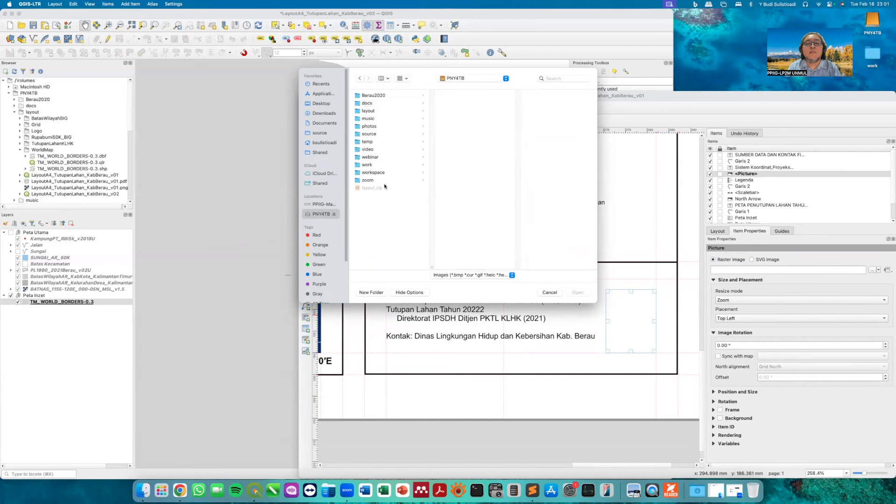
{"action": "left_click", "coordinate": [383, 111]}
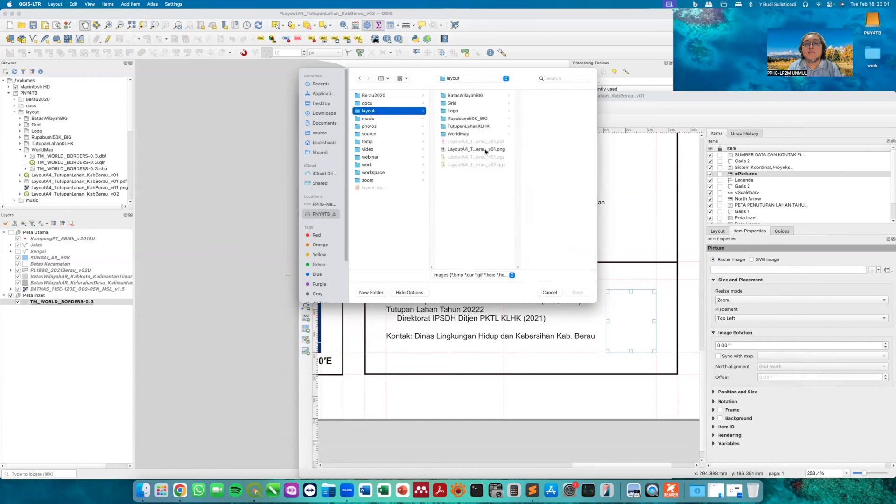
{"action": "left_click", "coordinate": [482, 112]}
{"action": "left_click", "coordinate": [541, 95]}
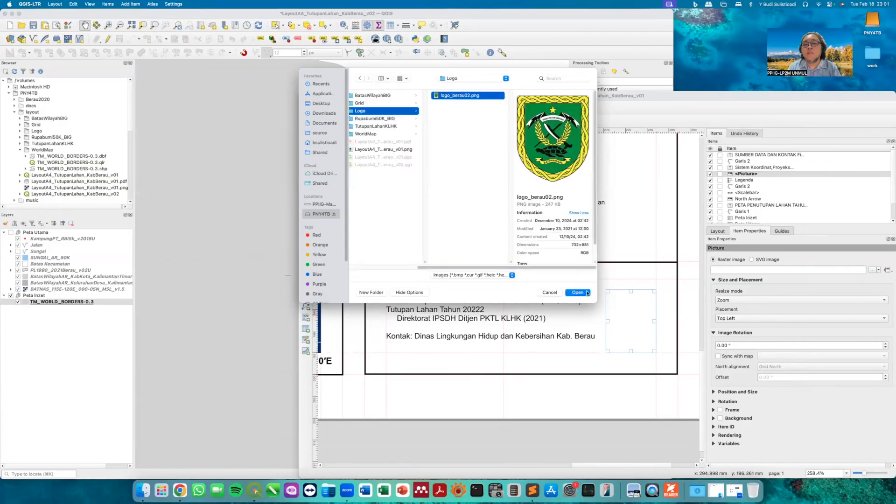
{"action": "left_click", "coordinate": [578, 293]}
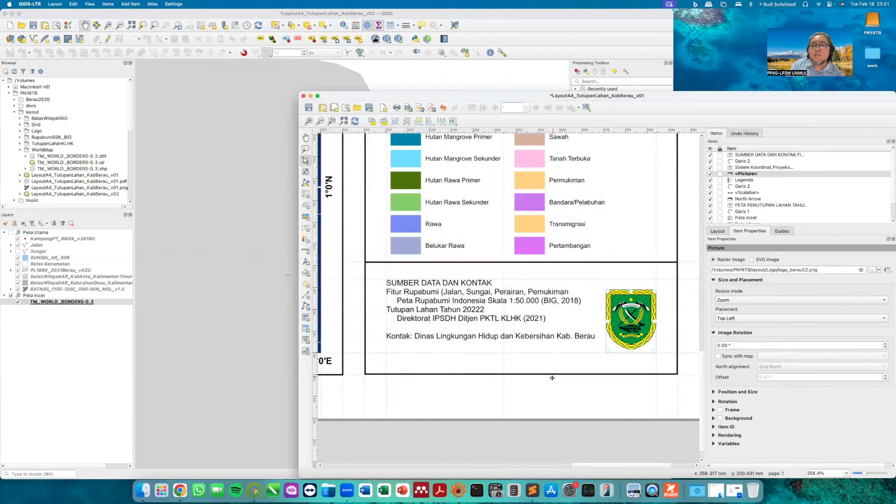
{"action": "left_click", "coordinate": [552, 378]}
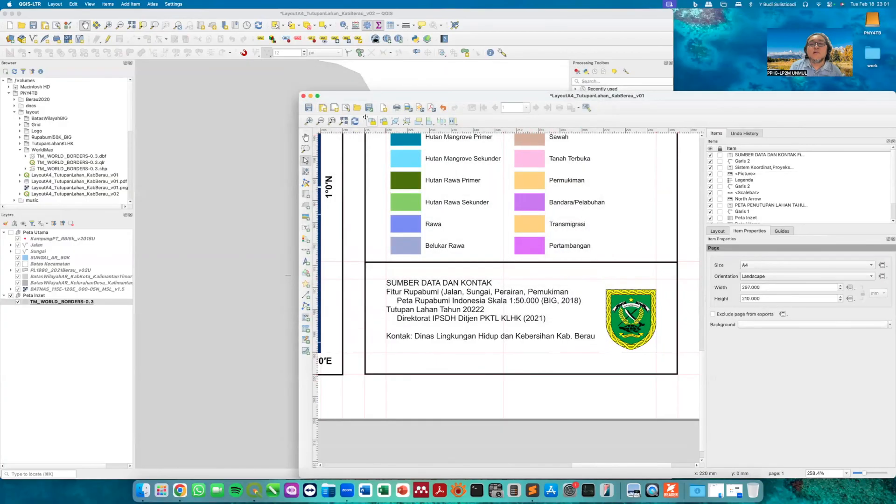
- Save the project and export the full layout as the PNG image LayoutA4_TutupanLahan_KabBerau_v02 at 300 dpi
{"action": "left_click", "coordinate": [344, 121]}
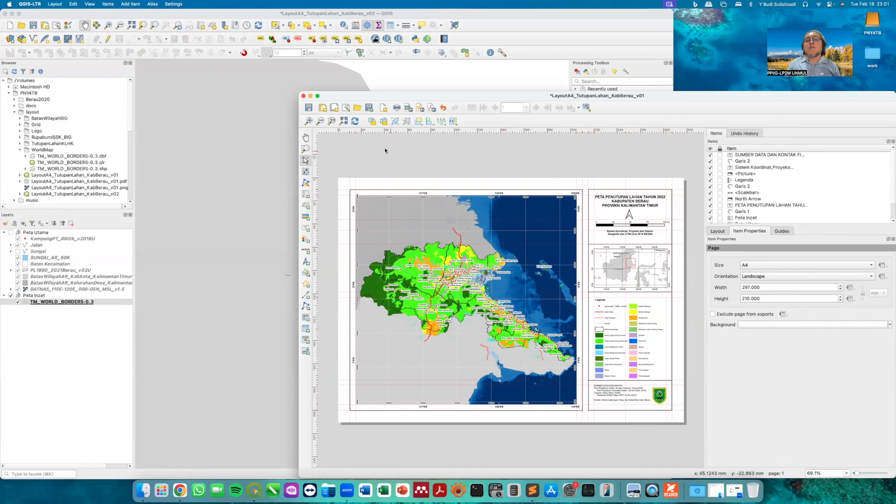
{"action": "left_click", "coordinate": [308, 107]}
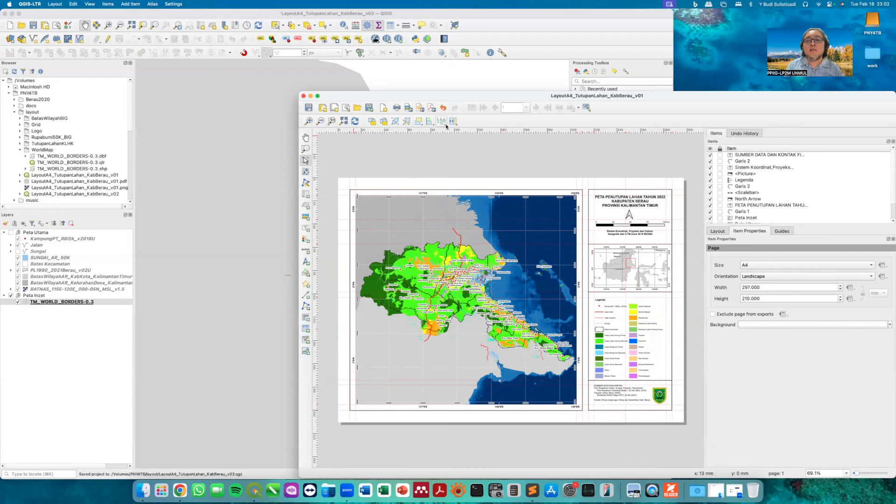
{"action": "left_click", "coordinate": [410, 109]}
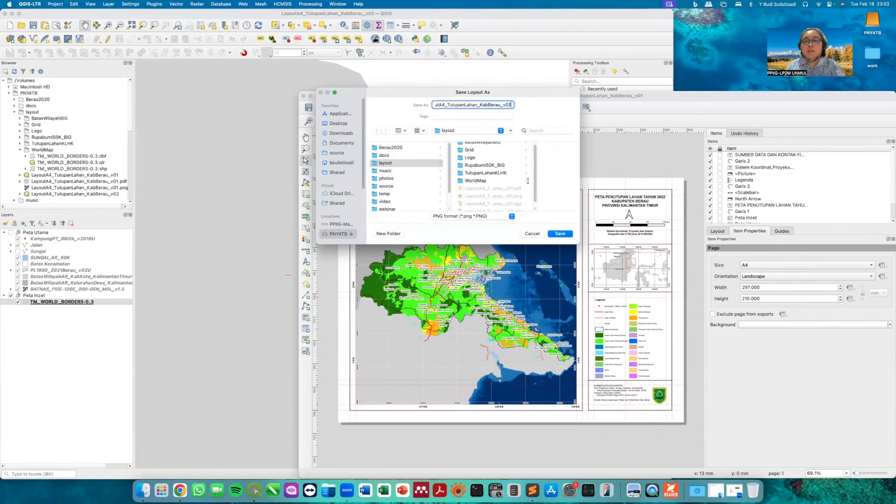
{"action": "left_click", "coordinate": [560, 233]}
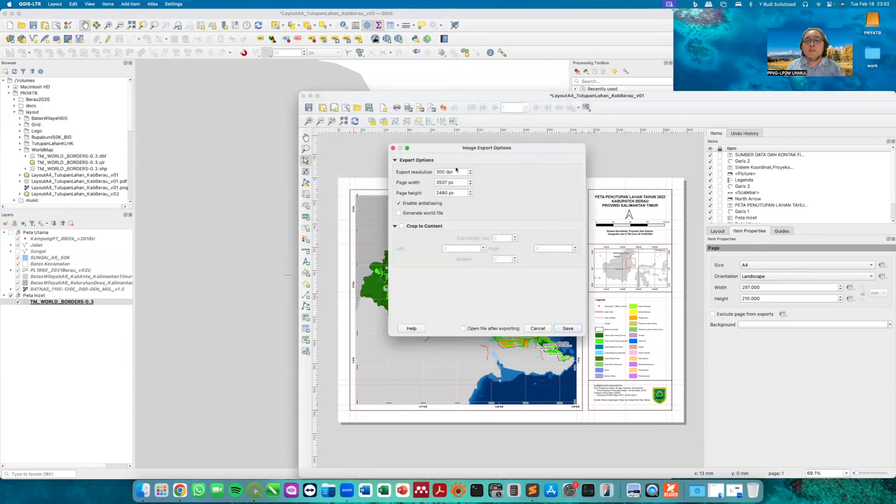
{"action": "left_click", "coordinate": [568, 328]}
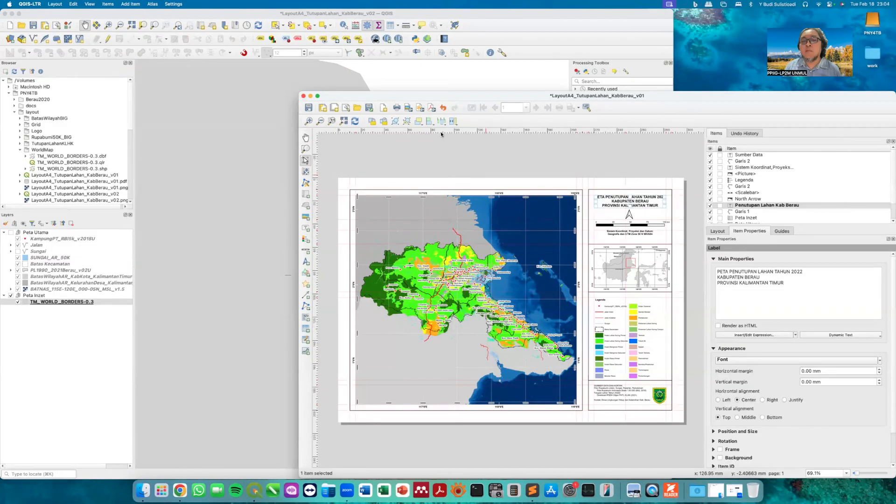
- Save the project again and start a PDF export of the layout named LayoutA4_TutupanLahan_KabBerau_v02 in the layout folder
{"action": "left_click", "coordinate": [445, 96]}
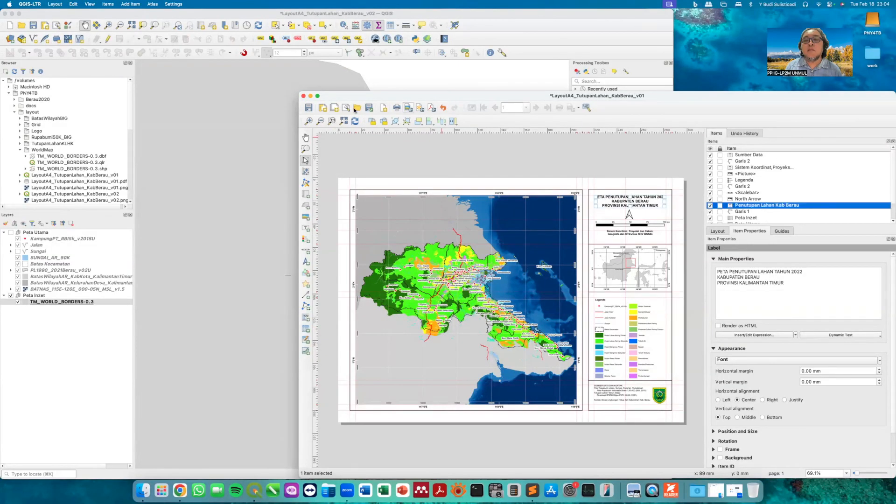
{"action": "left_click", "coordinate": [309, 108]}
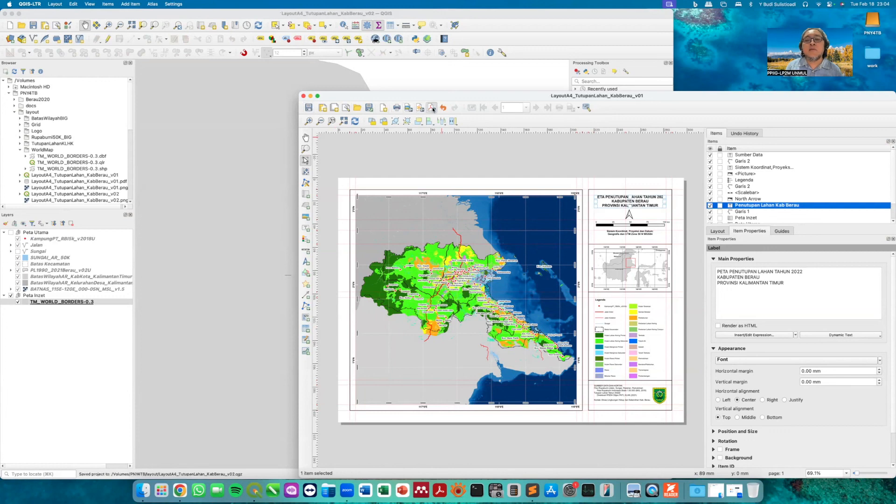
{"action": "left_click", "coordinate": [432, 108]}
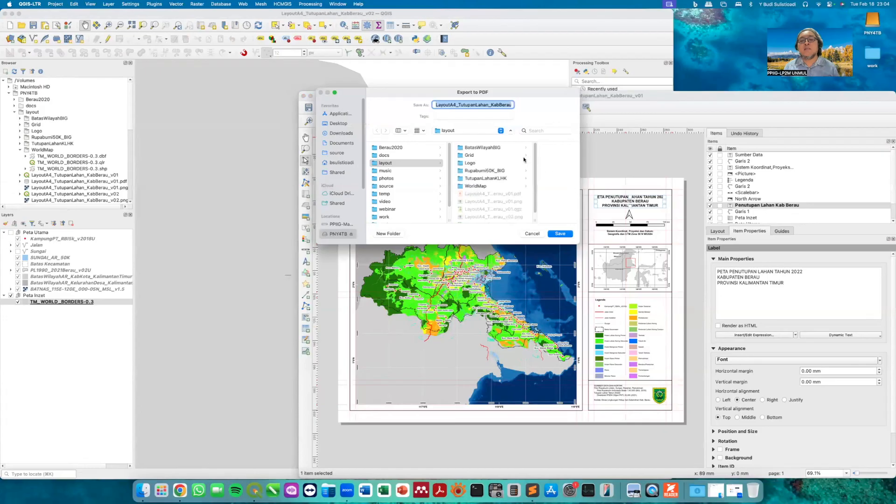
{"action": "left_click", "coordinate": [501, 104]}
{"action": "left_click_drag", "start_coordinate": [500, 105], "coordinate": [532, 106]}
{"action": "left_click", "coordinate": [483, 107]}
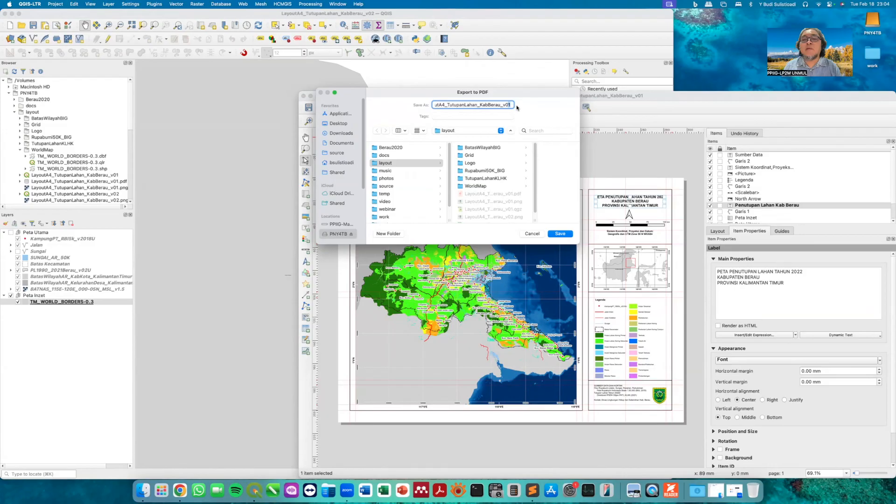
{"action": "left_click", "coordinate": [560, 234]}
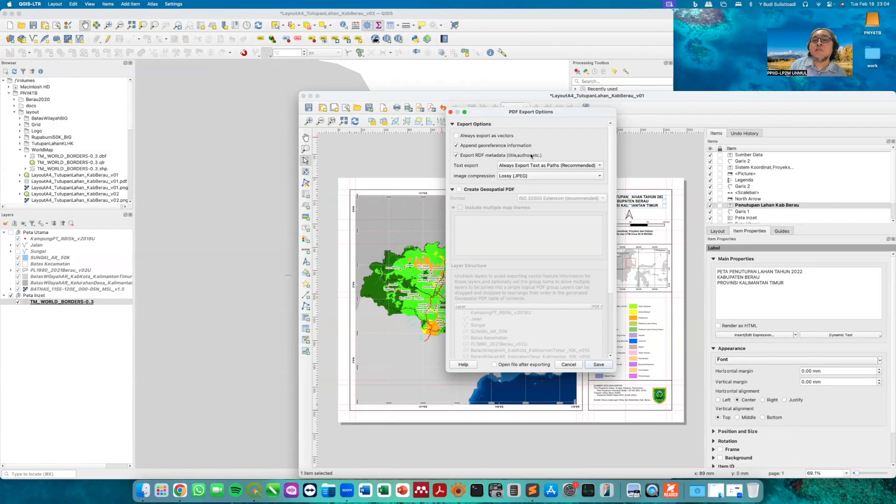
- Set the PDF's image compression to Lossless and finish the export
{"action": "left_click", "coordinate": [557, 181]}
{"action": "left_click", "coordinate": [546, 185]}
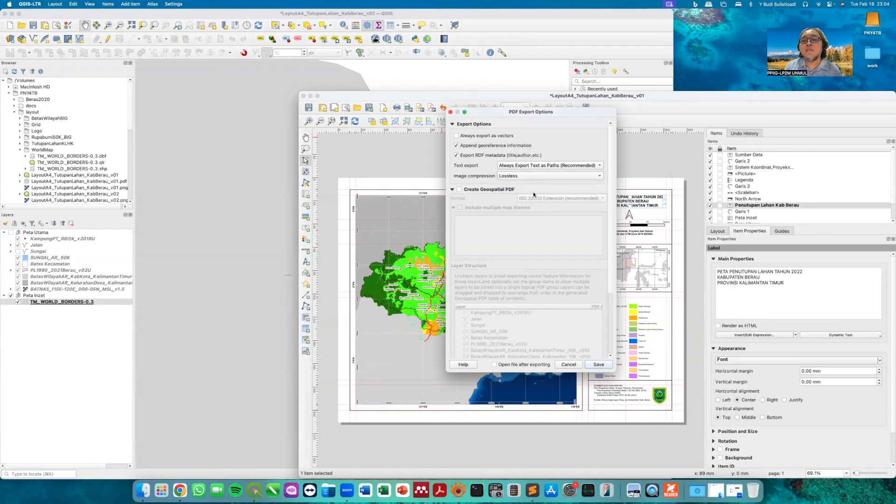
{"action": "left_click_drag", "start_coordinate": [610, 221], "coordinate": [616, 305]}
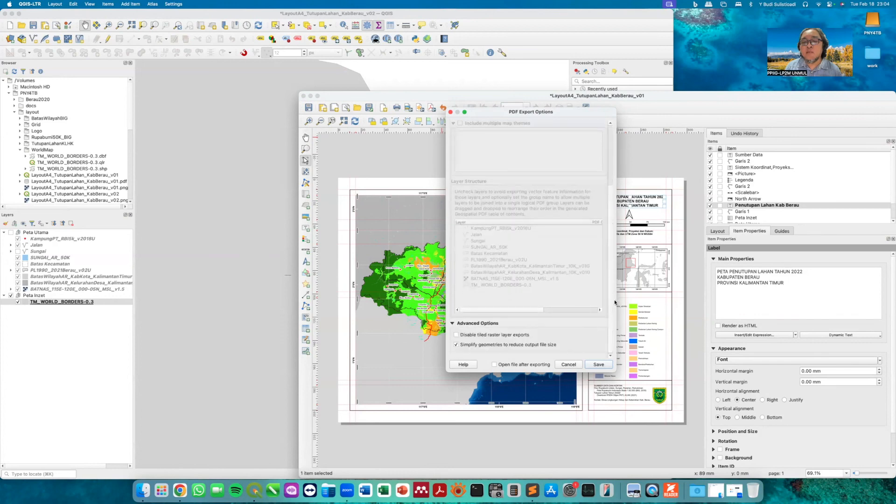
{"action": "left_click", "coordinate": [600, 364]}
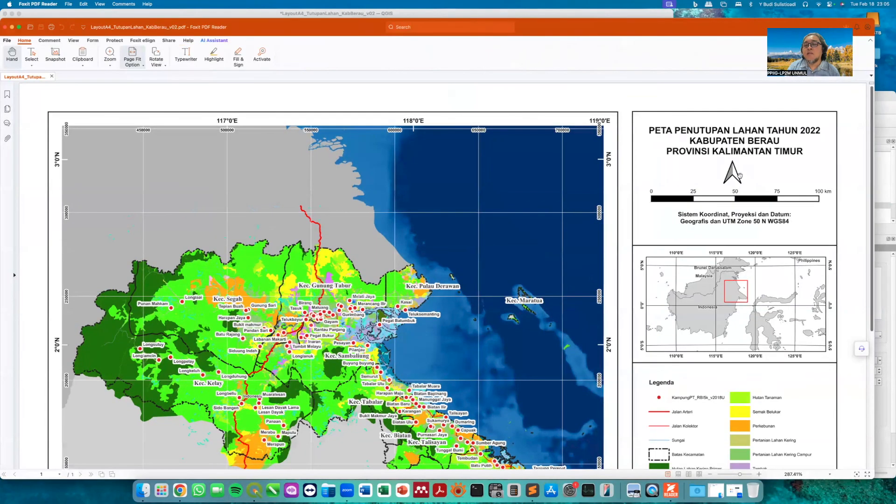
- Review the exported PDF map in Foxit PDF Reader from title to data-source block, and close it
{"action": "scroll", "coordinate": [774, 399], "scroll_direction": "down", "scroll_amount": 5}
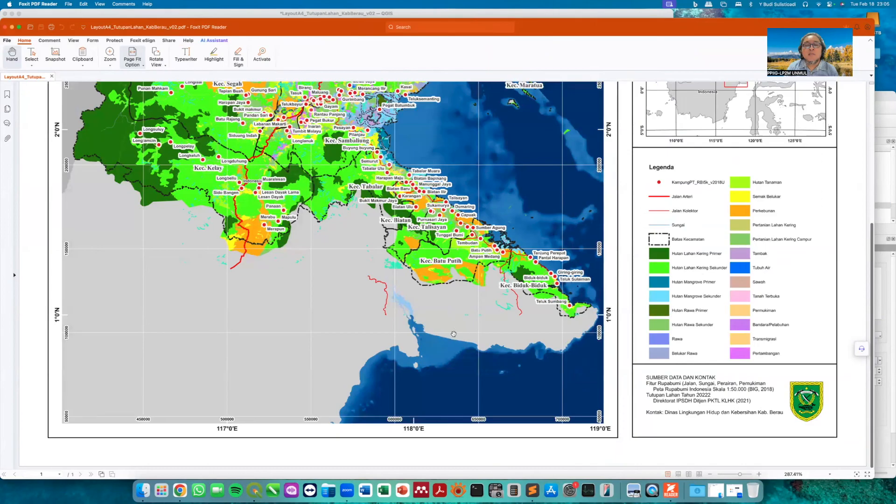
{"action": "scroll", "coordinate": [451, 333], "scroll_direction": "up", "scroll_amount": 5}
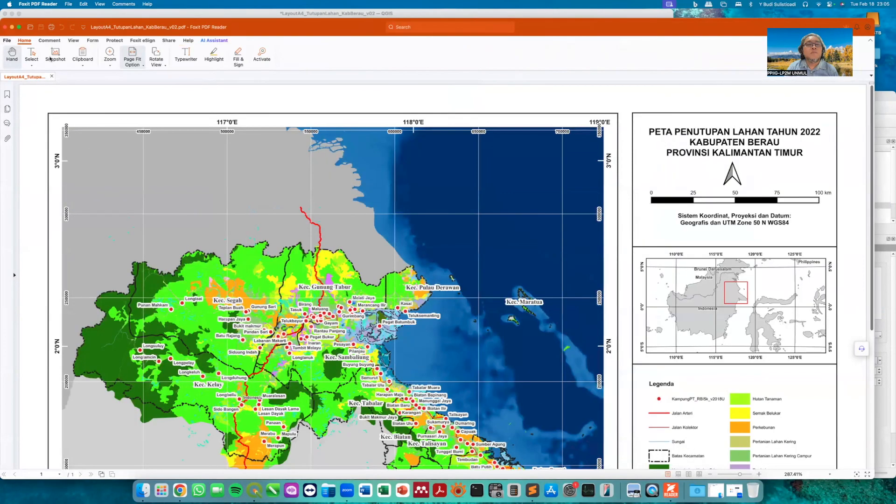
{"action": "left_click", "coordinate": [4, 26]}
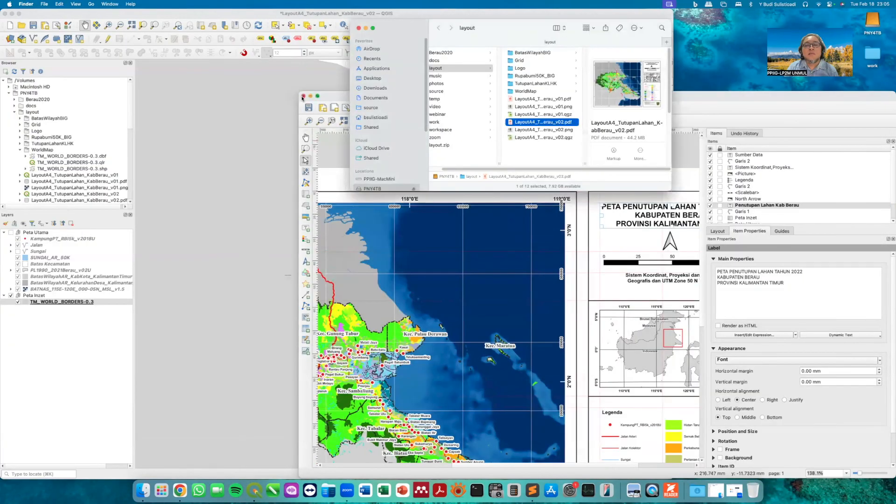